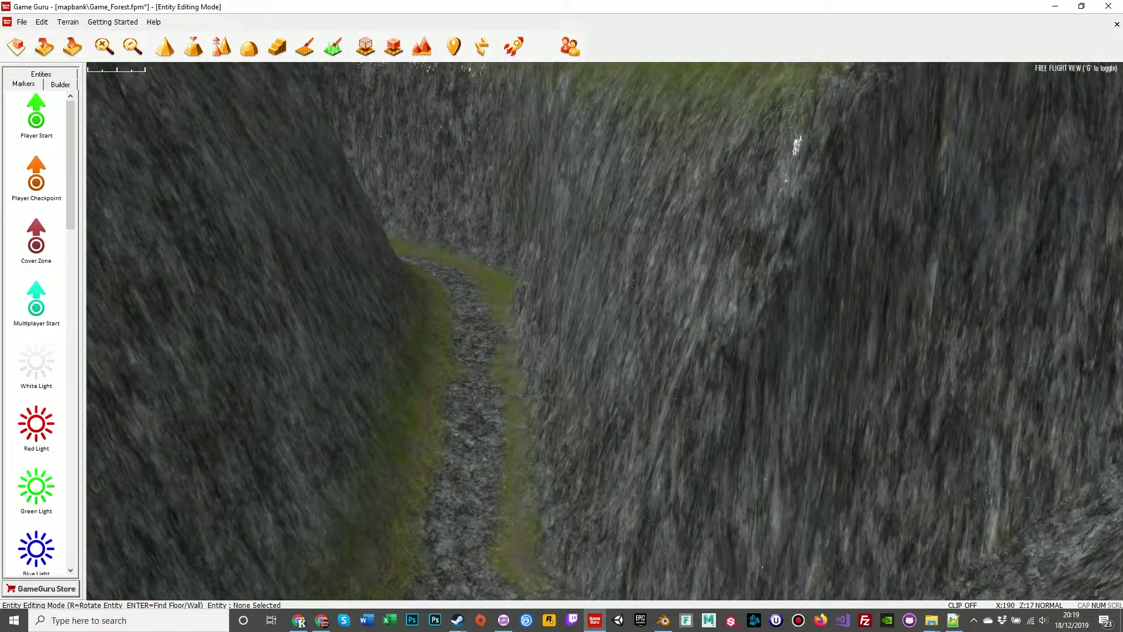
- Activate the terrain shape sculpting brush and inspect the stony path and steep cliff walls of the canyon
key("s")
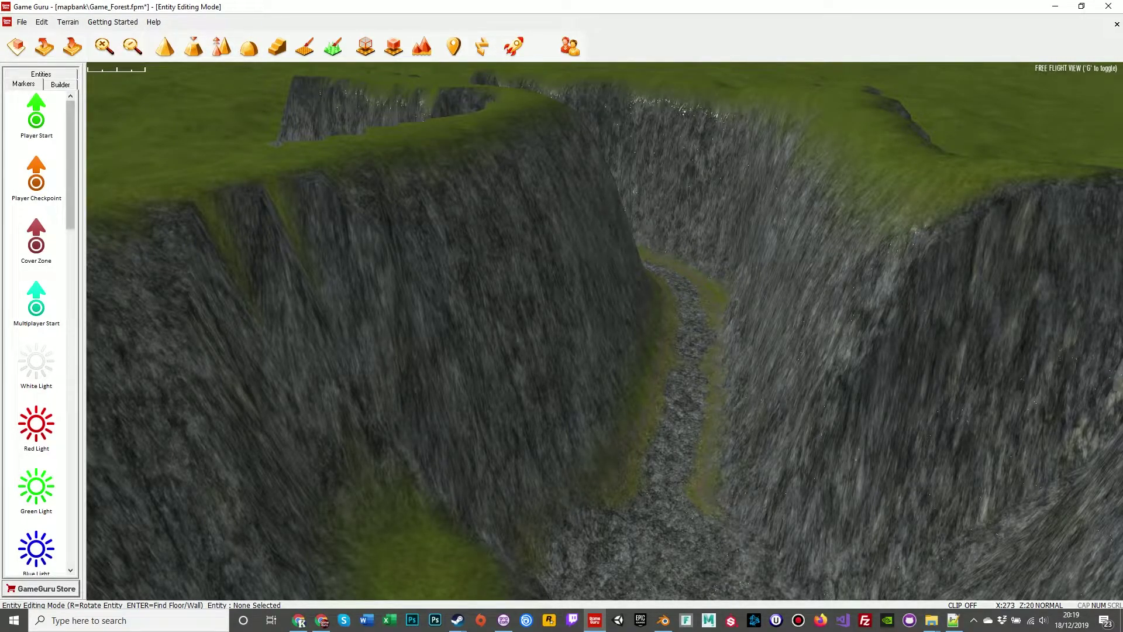
left_click(165, 47)
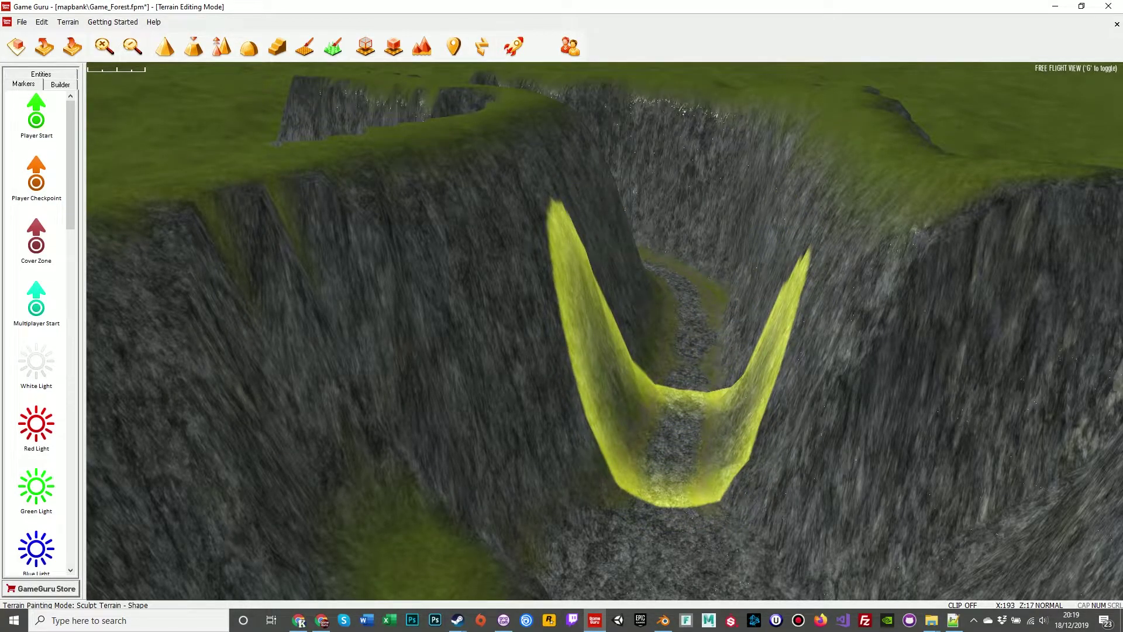
key("w")
mouse_move(681, 442)
right_mouse_down()
mouse_move(705, 462)
mouse_move(637, 447)
mouse_move(807, 450)
mouse_move(673, 436)
mouse_move(737, 480)
mouse_move(795, 496)
mouse_move(772, 453)
mouse_move(726, 422)
right_mouse_up()
key("s")
key("s")
key("w")
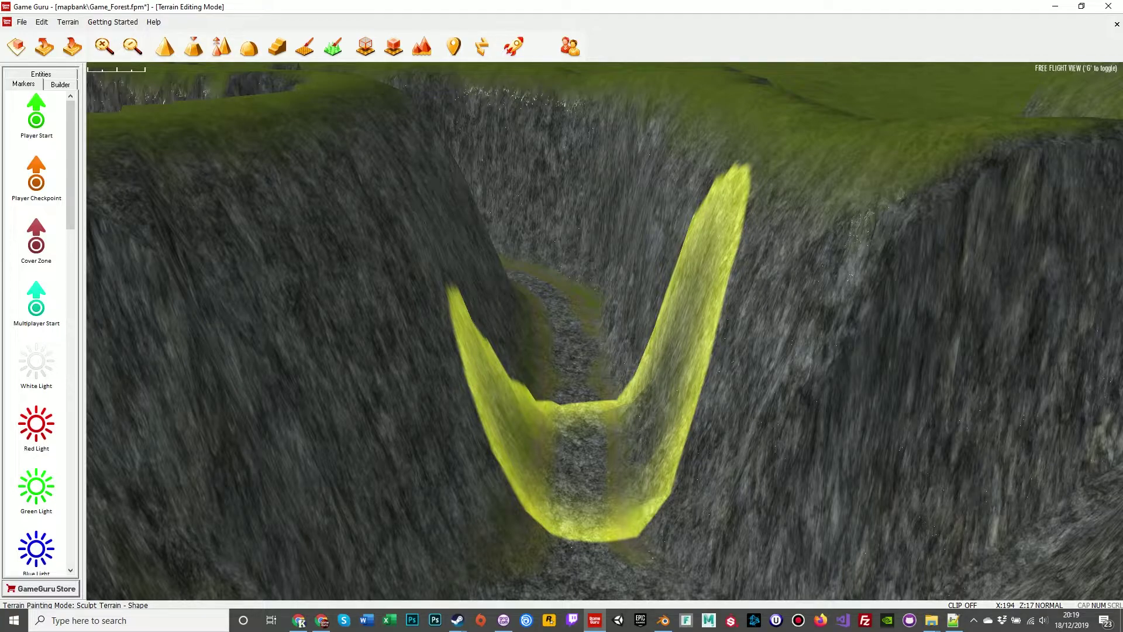
mouse_move(588, 515)
right_mouse_down()
mouse_move(632, 526)
mouse_move(690, 491)
right_mouse_up()
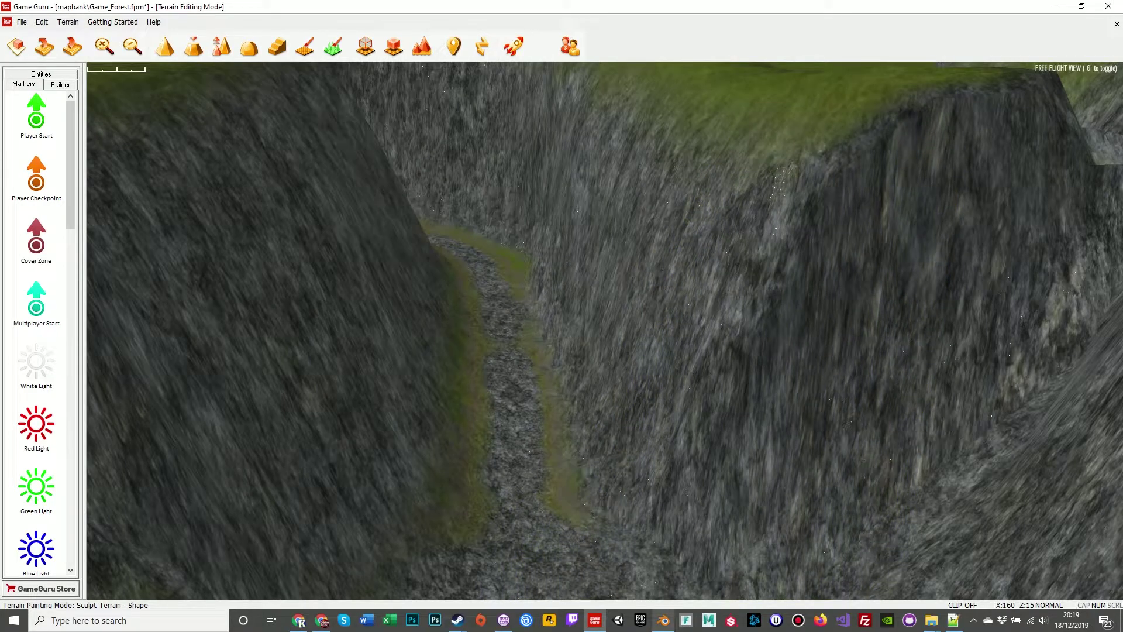
left_click(663, 620)
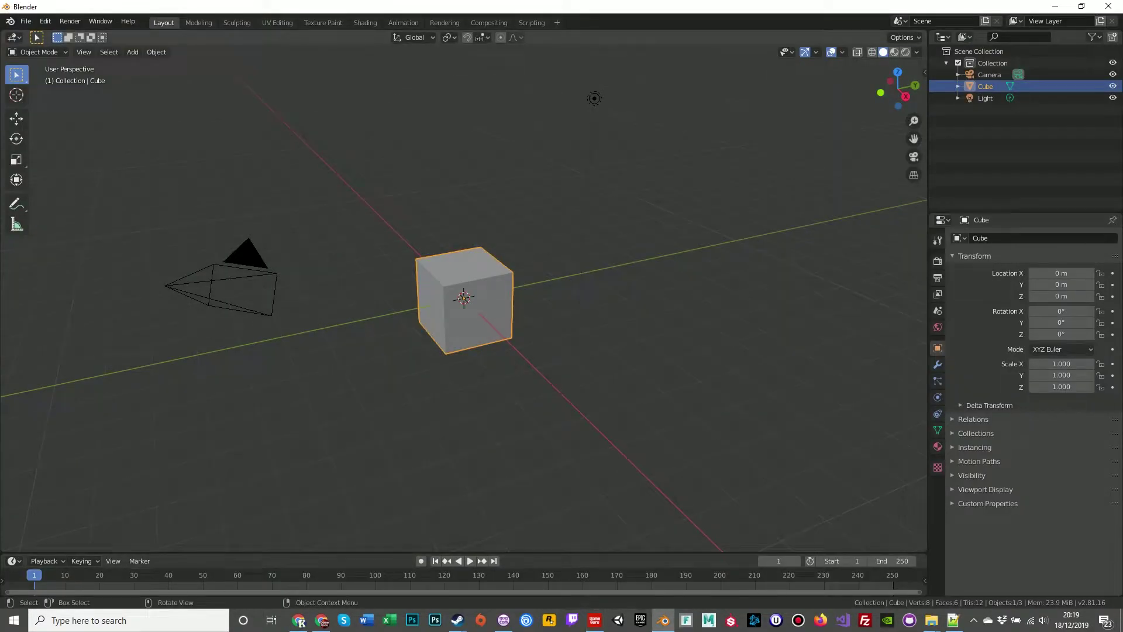
right_click(585, 398)
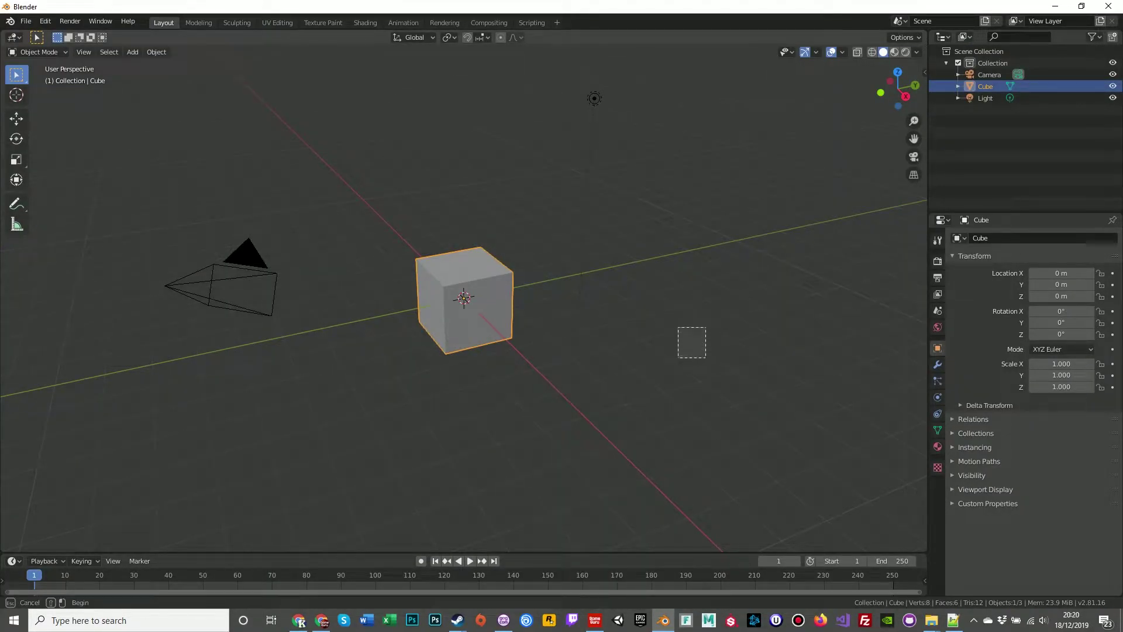
left_click(692, 342)
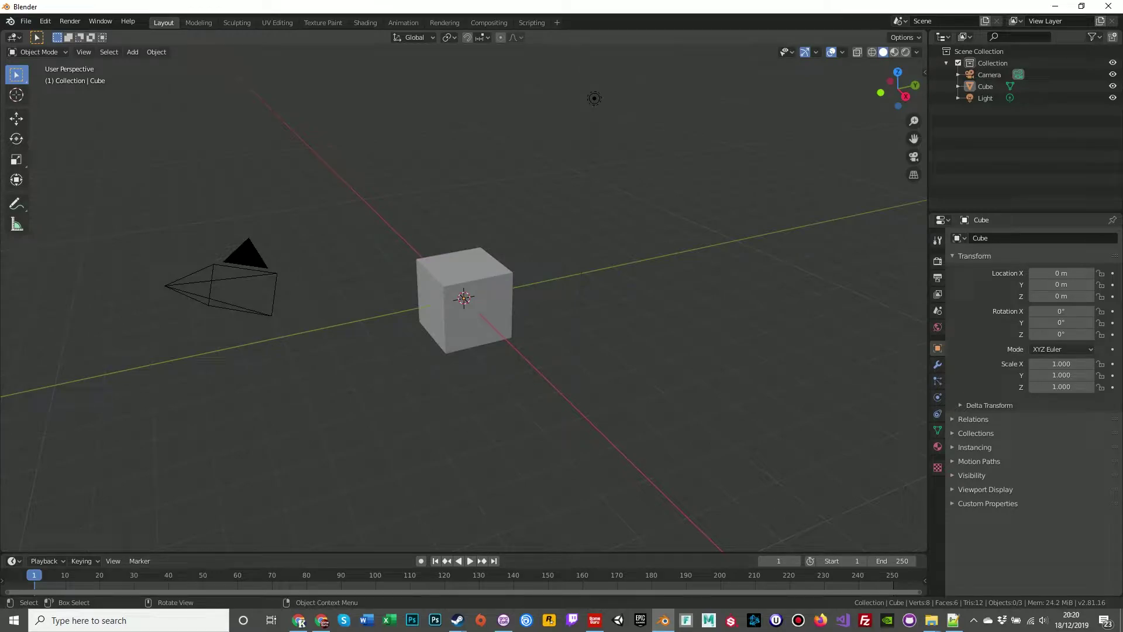
left_click(595, 621)
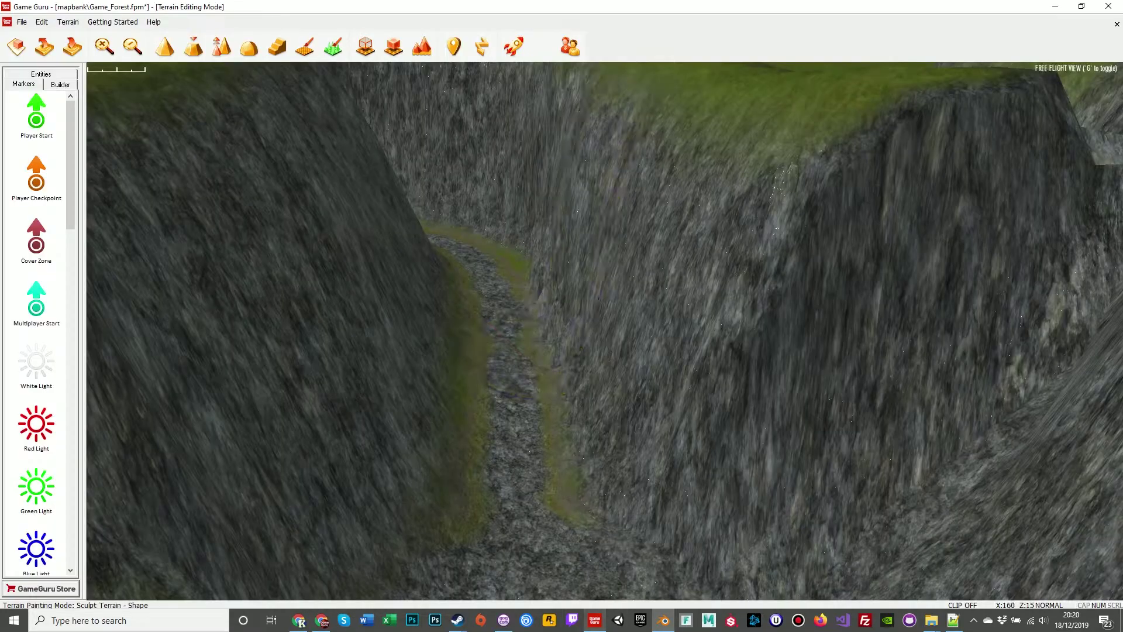
mouse_move(755, 427)
right_mouse_down()
mouse_move(690, 363)
mouse_move(693, 387)
mouse_move(719, 404)
right_mouse_up()
key("s")
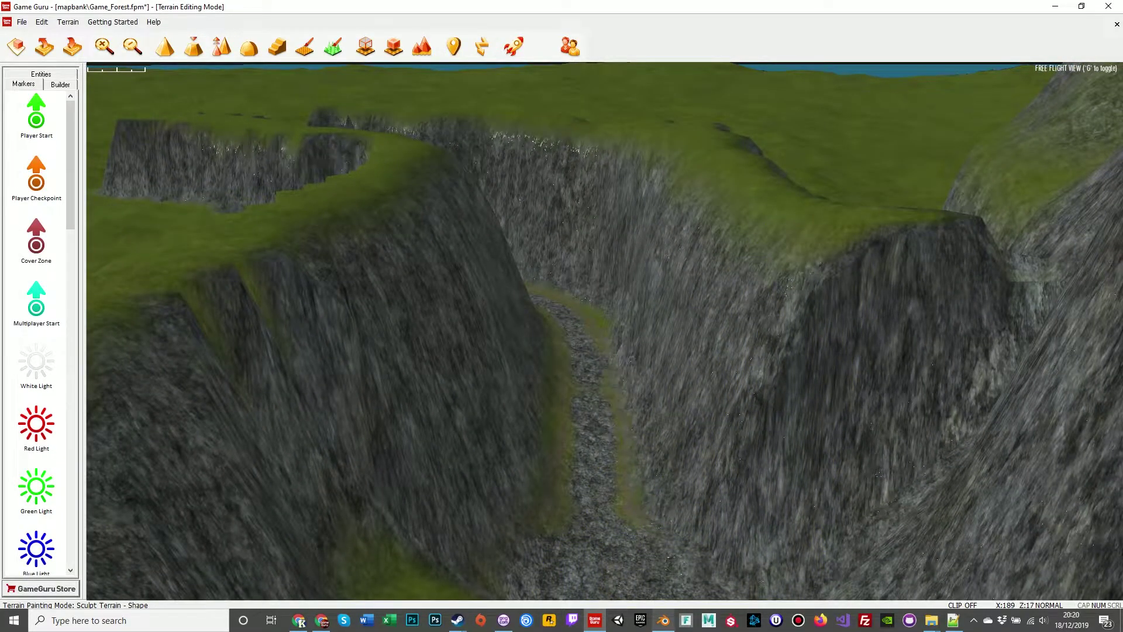
- Switch to Blender and delete all default objects: the camera, cube and light
left_click(663, 620)
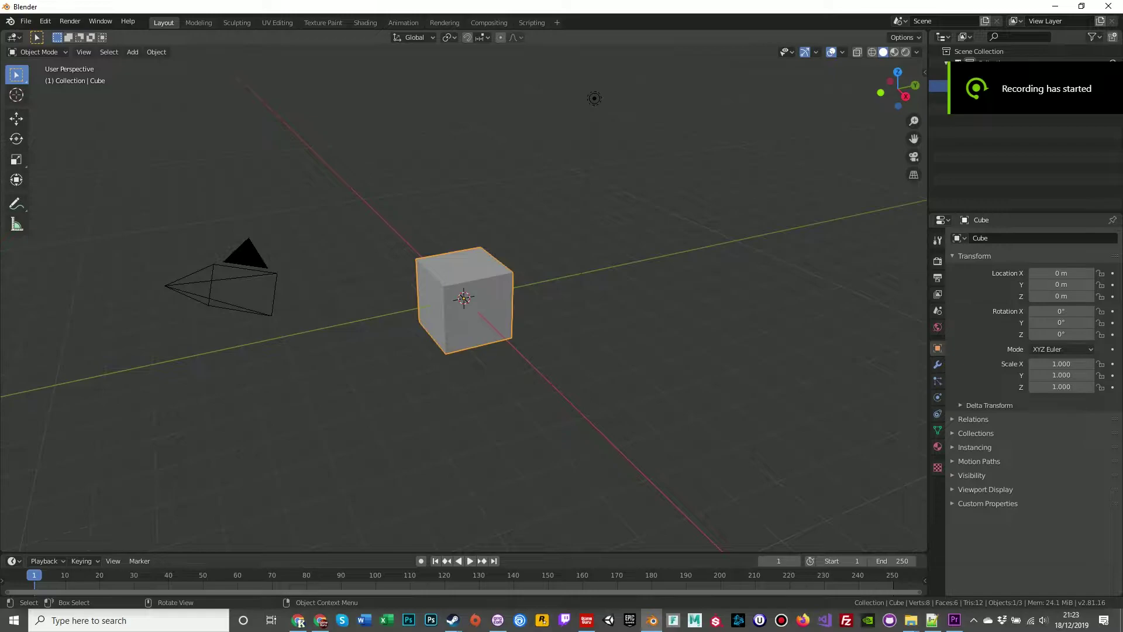
key("alt+a")
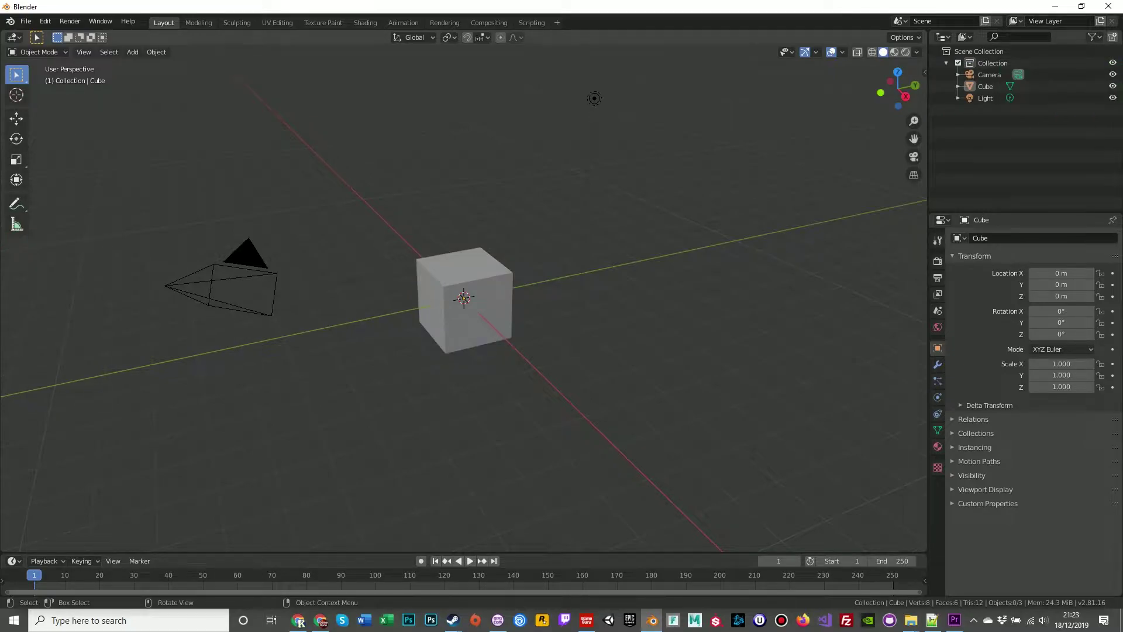
key("a")
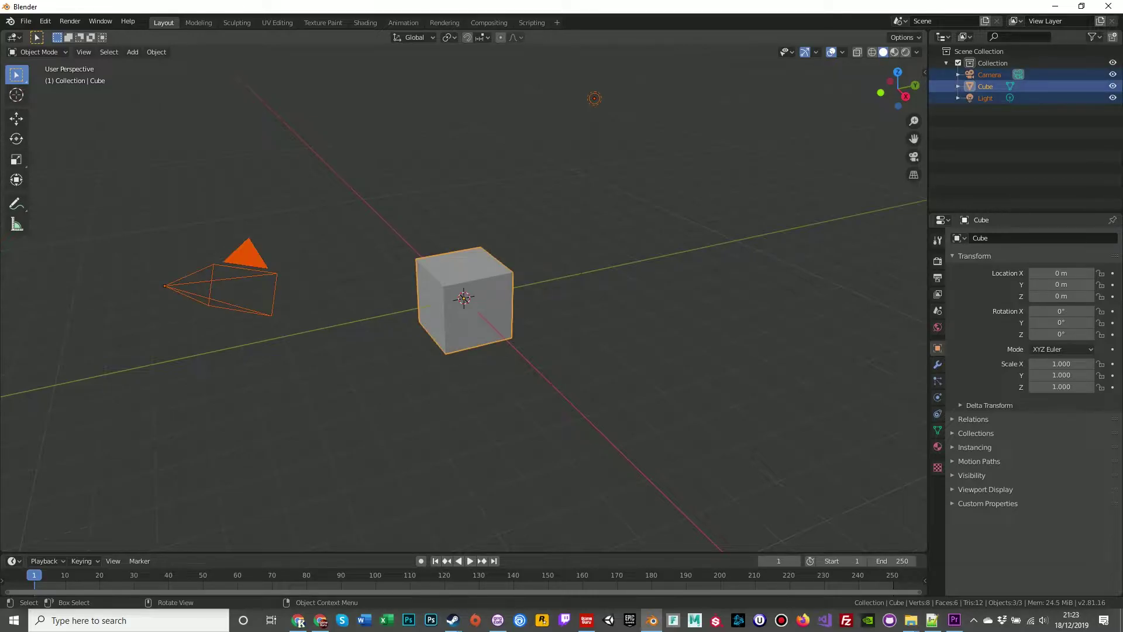
key("Delete")
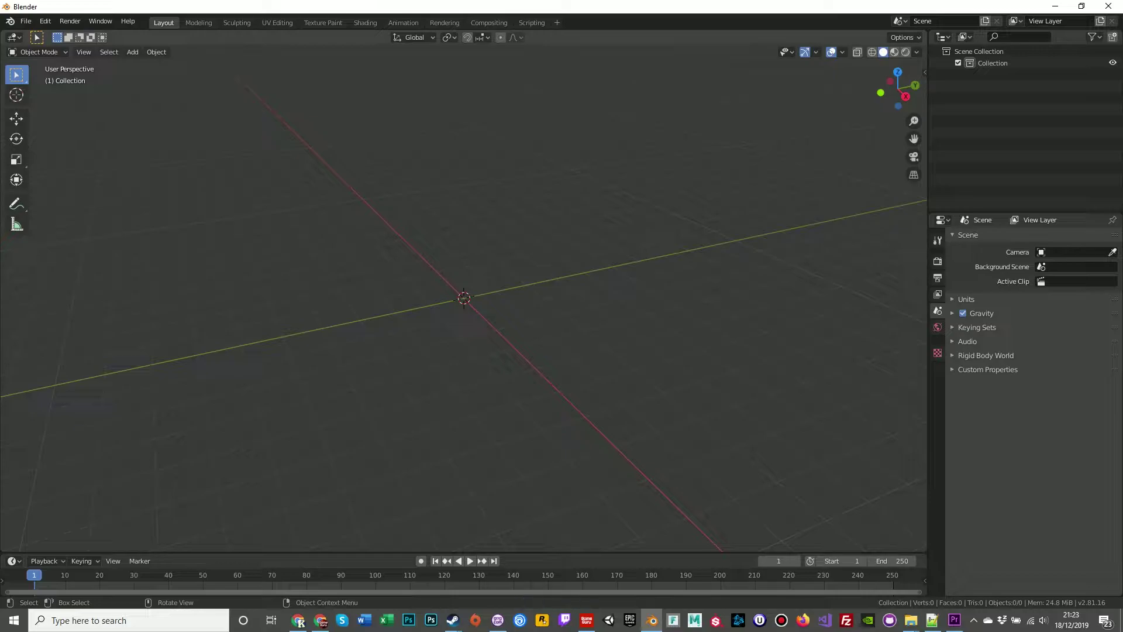
- Add a new cube mesh at the world origin and deselect it
middle_click_drag(504, 304, 420, 296)
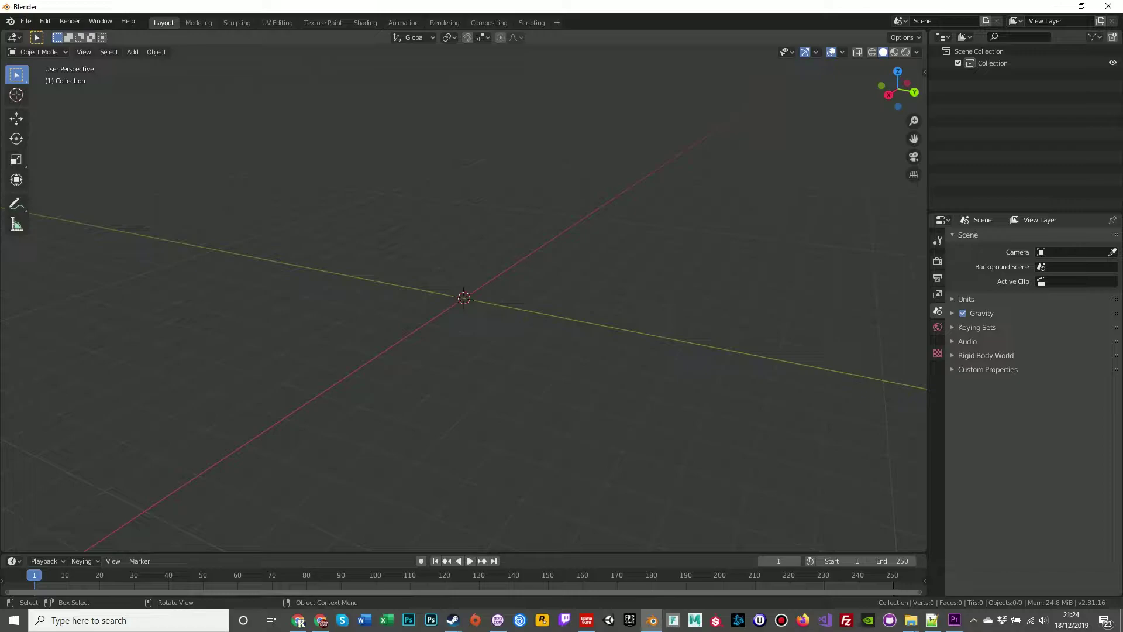
middle_click_drag(433, 304, 503, 304)
mouse_move(526, 351)
middle_mouse_down()
mouse_move(585, 351)
mouse_move(525, 353)
middle_mouse_up()
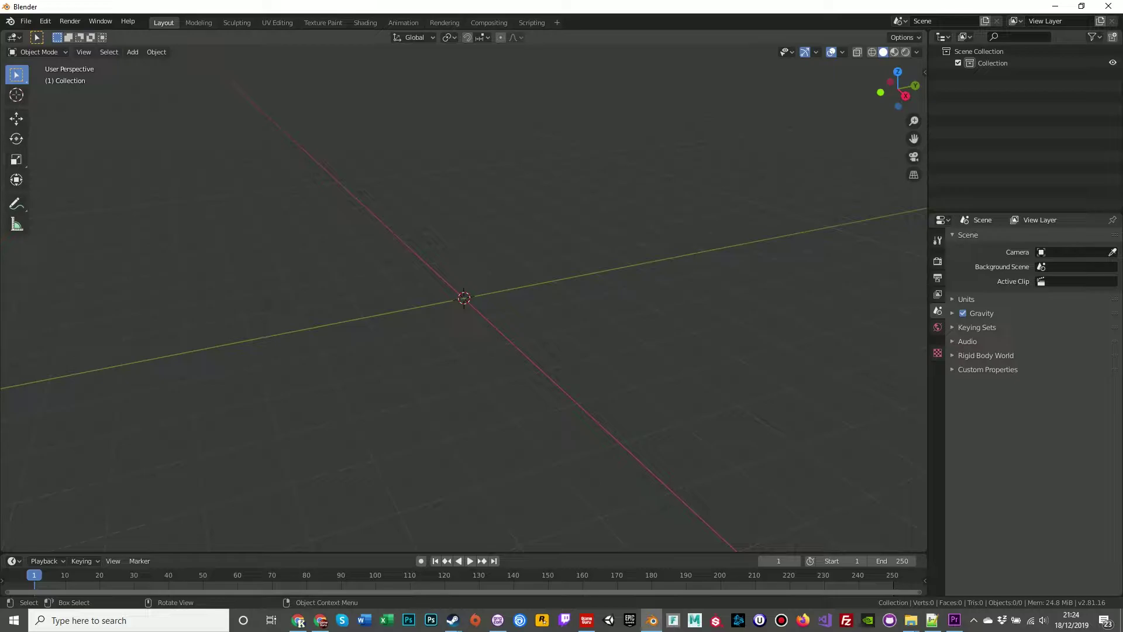
key("shift+a")
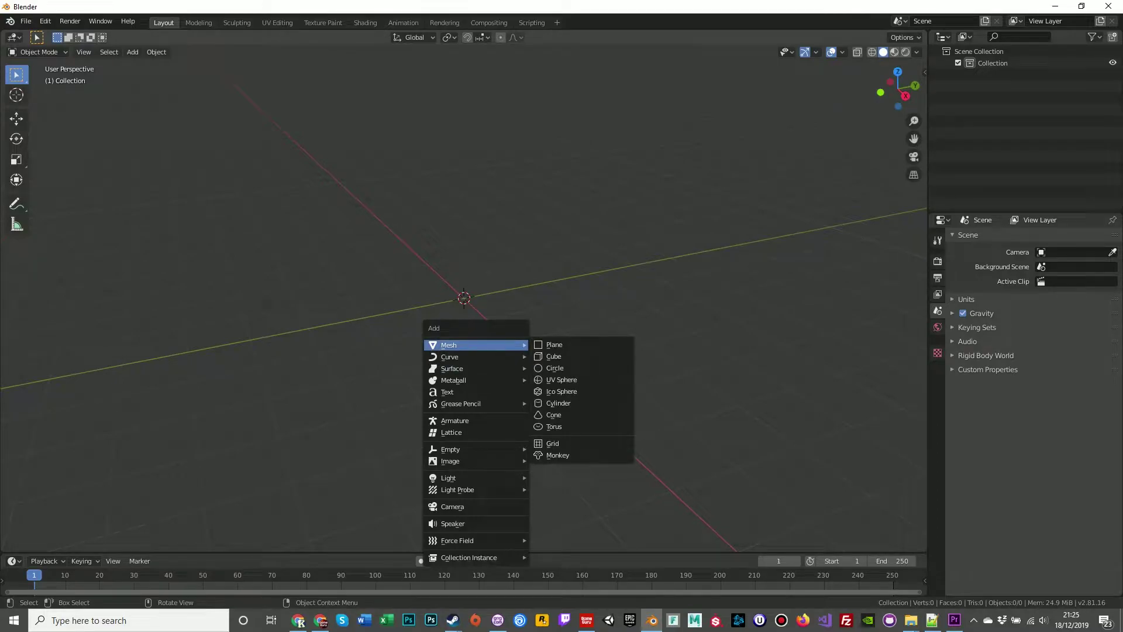
left_click(553, 356)
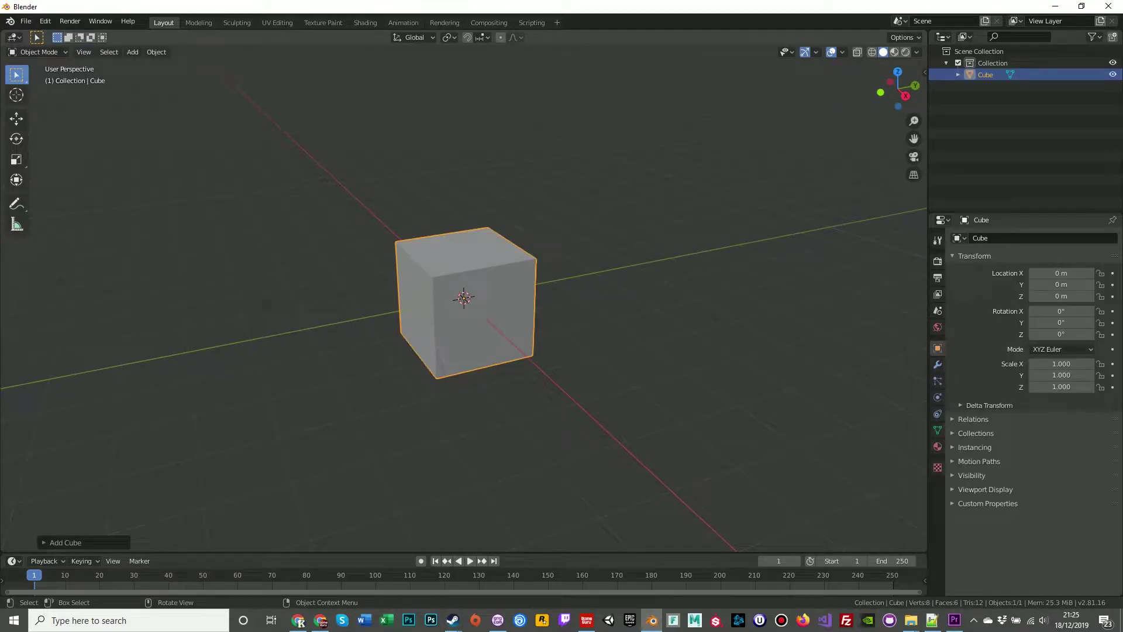
key("alt+a")
middle_click_drag(553, 356, 562, 354)
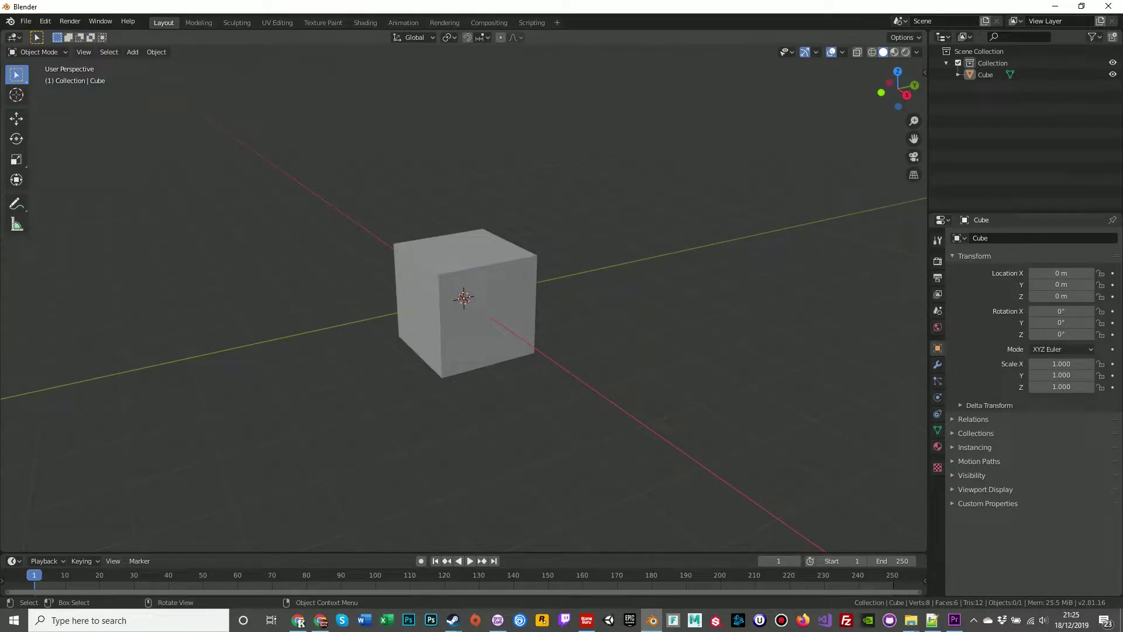
- Add a Mirror modifier to the cube
left_click(938, 364)
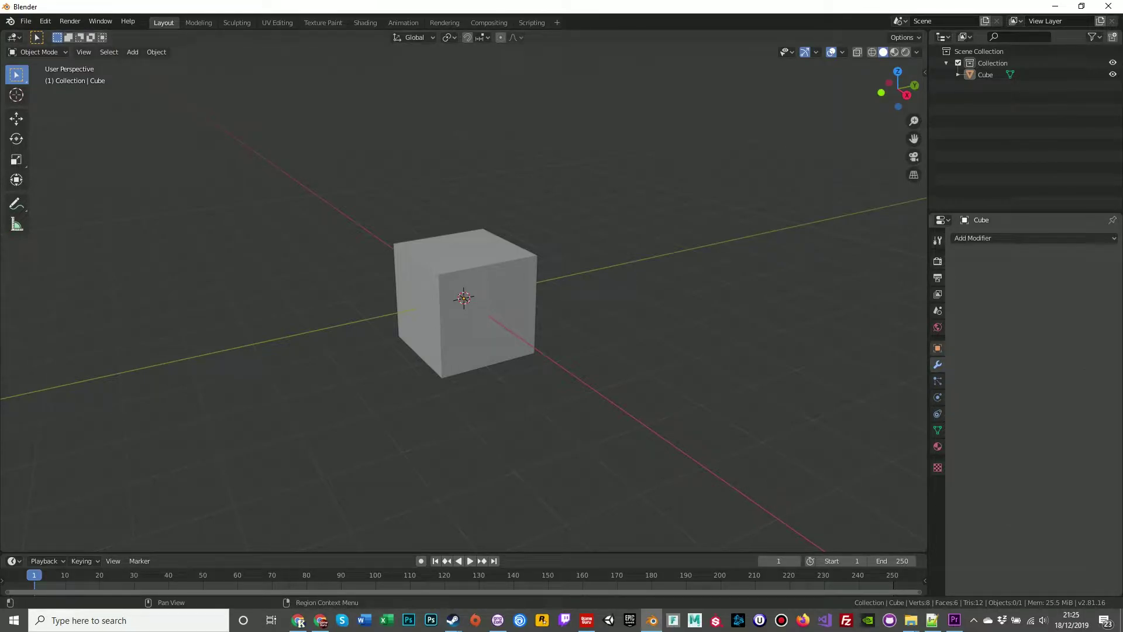
mouse_move(464, 298)
middle_mouse_down()
mouse_move(482, 306)
mouse_move(468, 302)
middle_mouse_up()
middle_click_drag(481, 406, 494, 402)
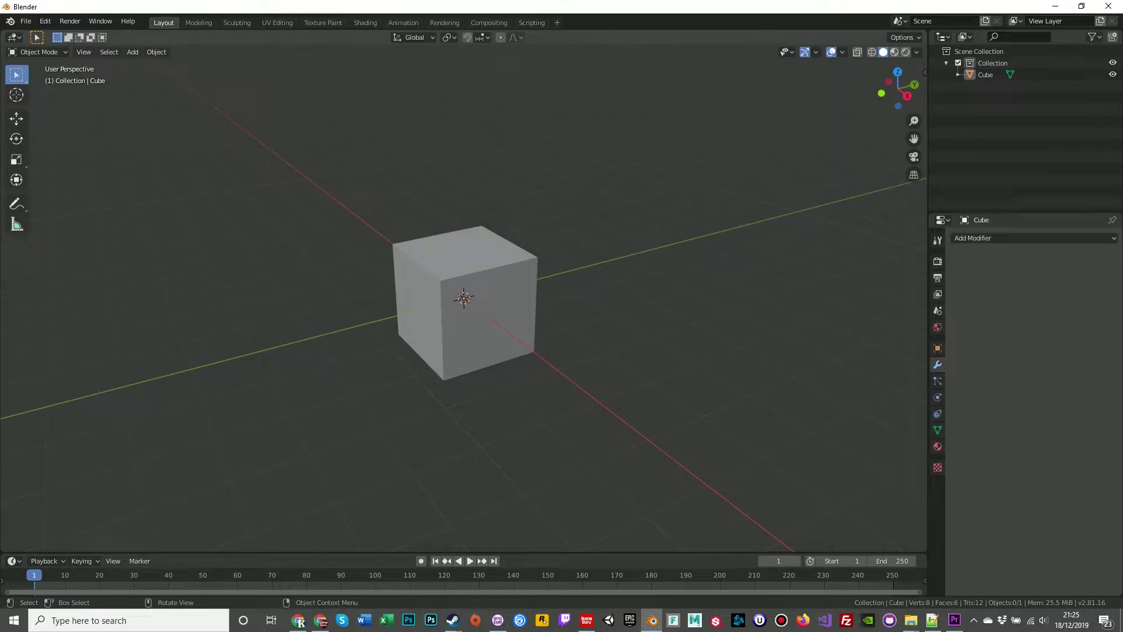
middle_click_drag(463, 299, 462, 291)
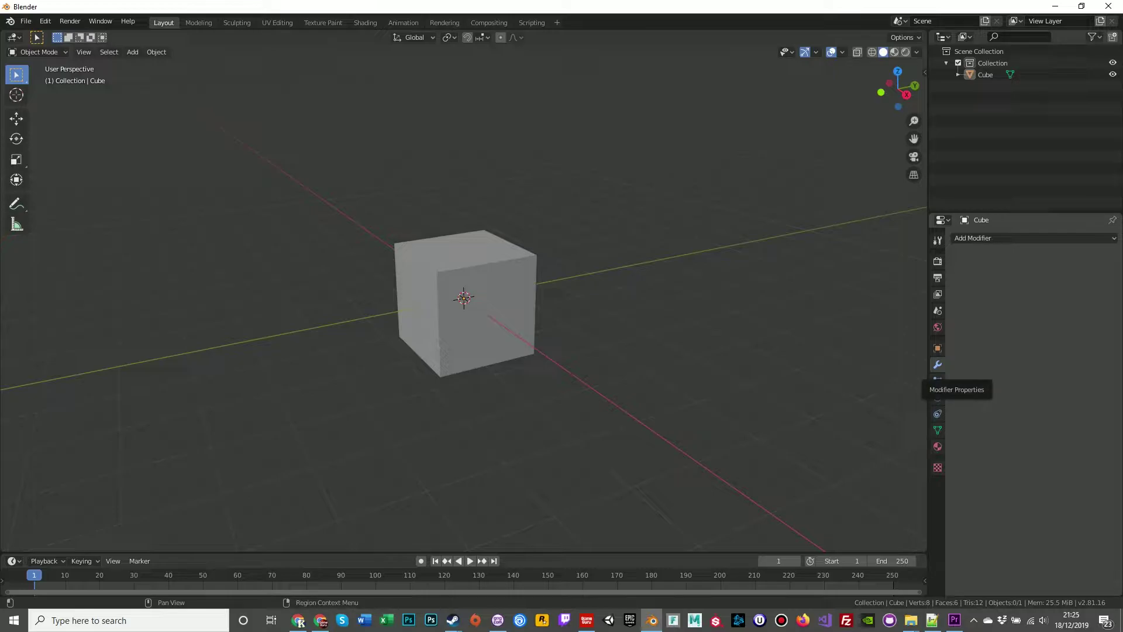
left_click(994, 238)
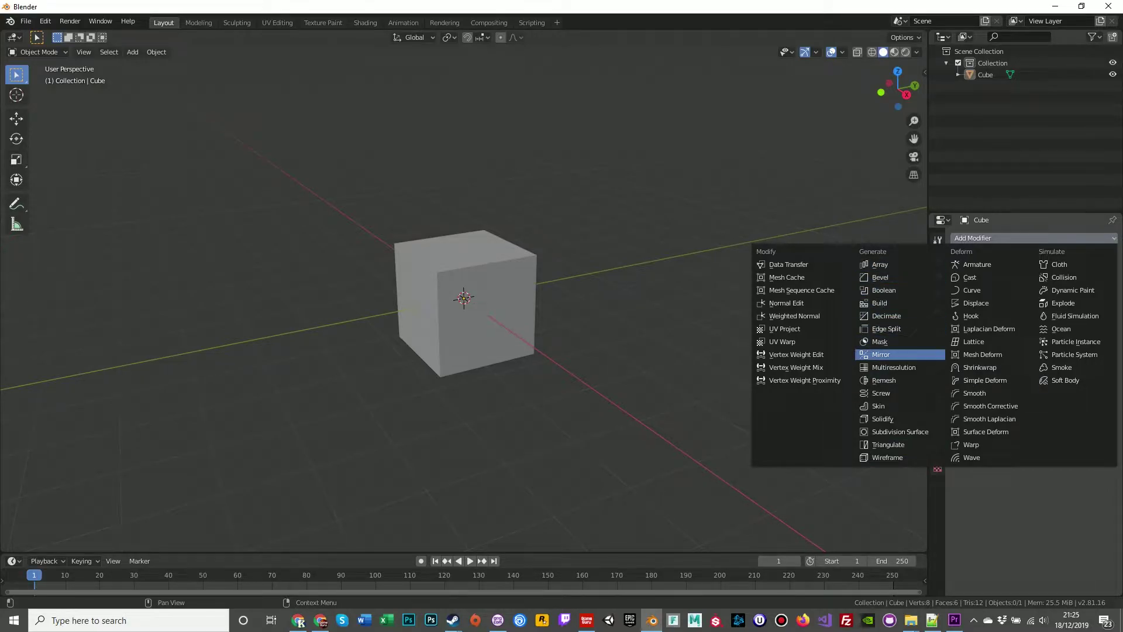
left_click(883, 355)
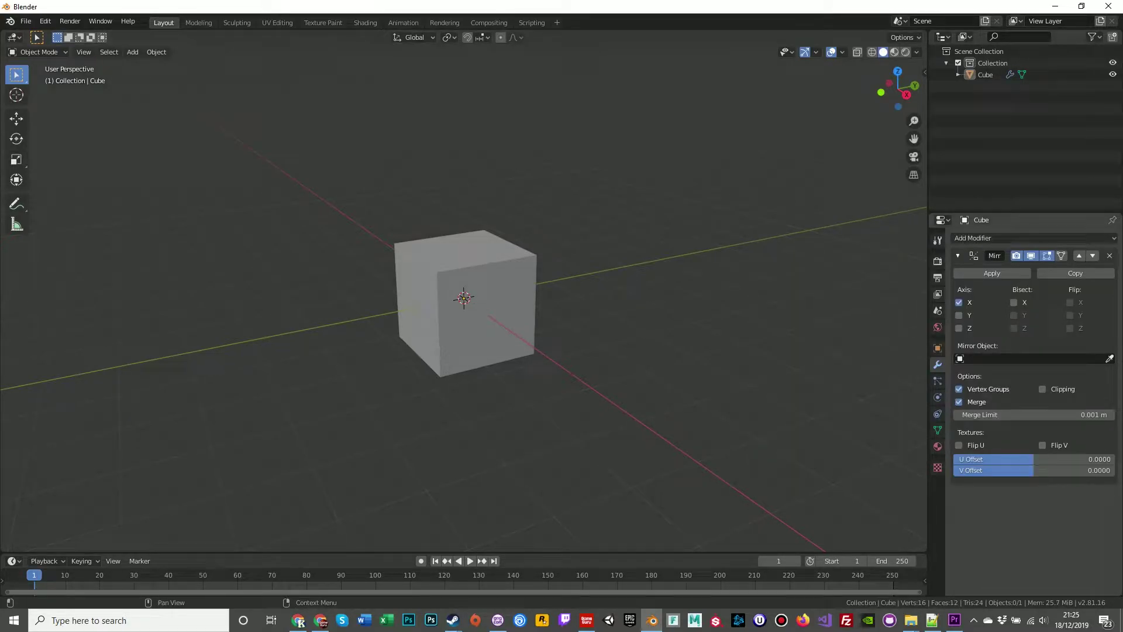
- In Edit Mode, move the cube's negative-Y side face about 1.95 m outward along the Y axis
mouse_move(585, 293)
middle_mouse_down()
mouse_move(572, 298)
mouse_move(597, 294)
middle_mouse_up()
key("Tab")
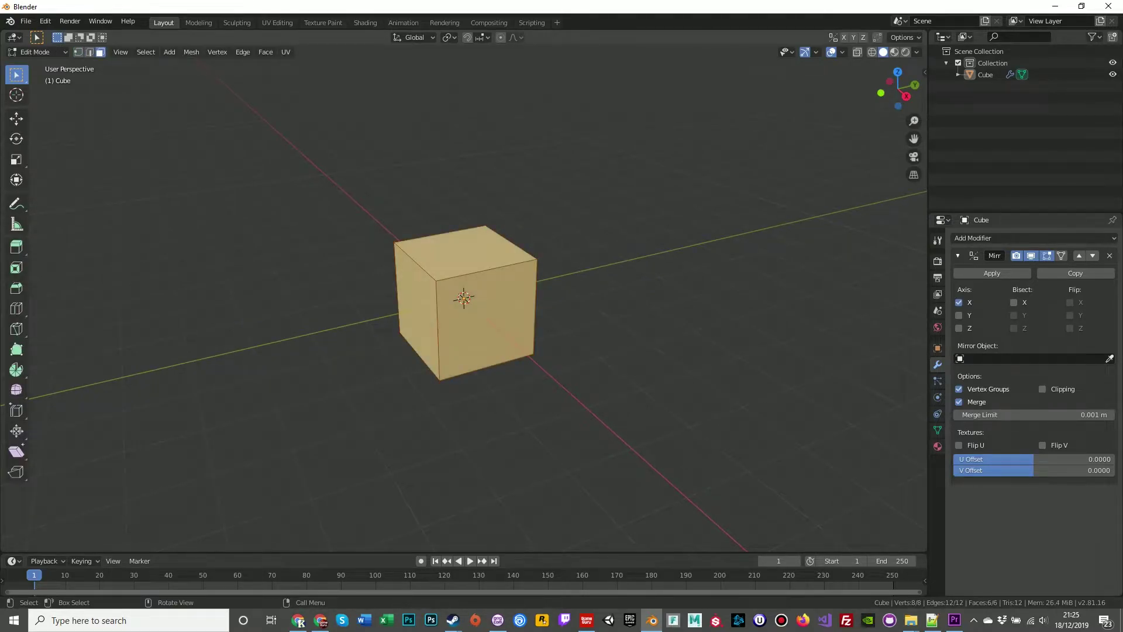
left_click(418, 310)
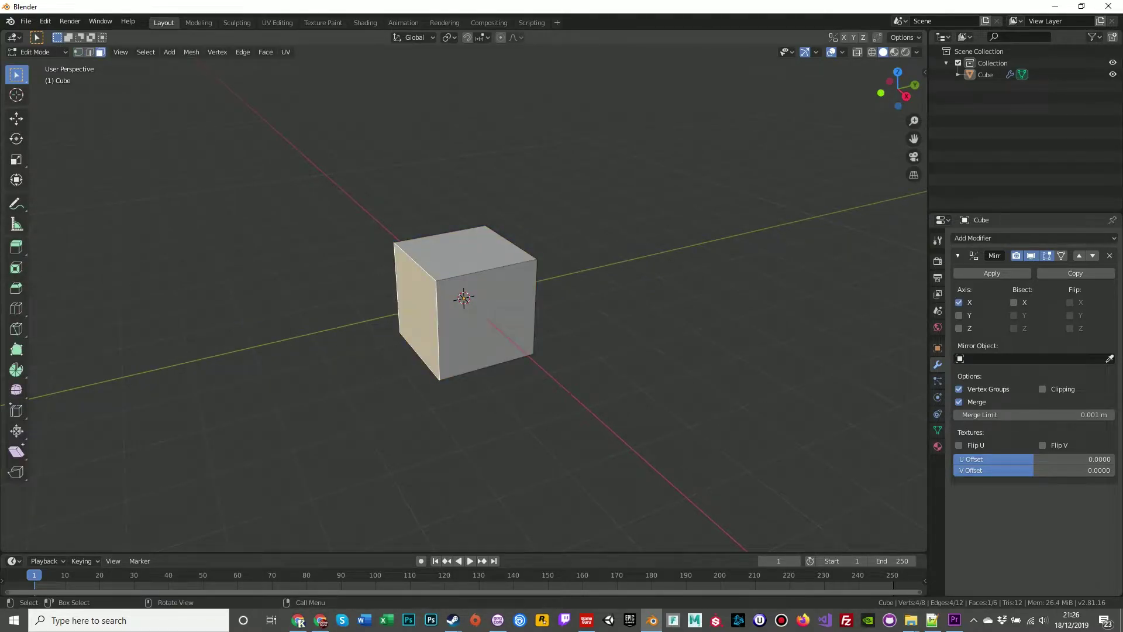
key("g")
key("x")
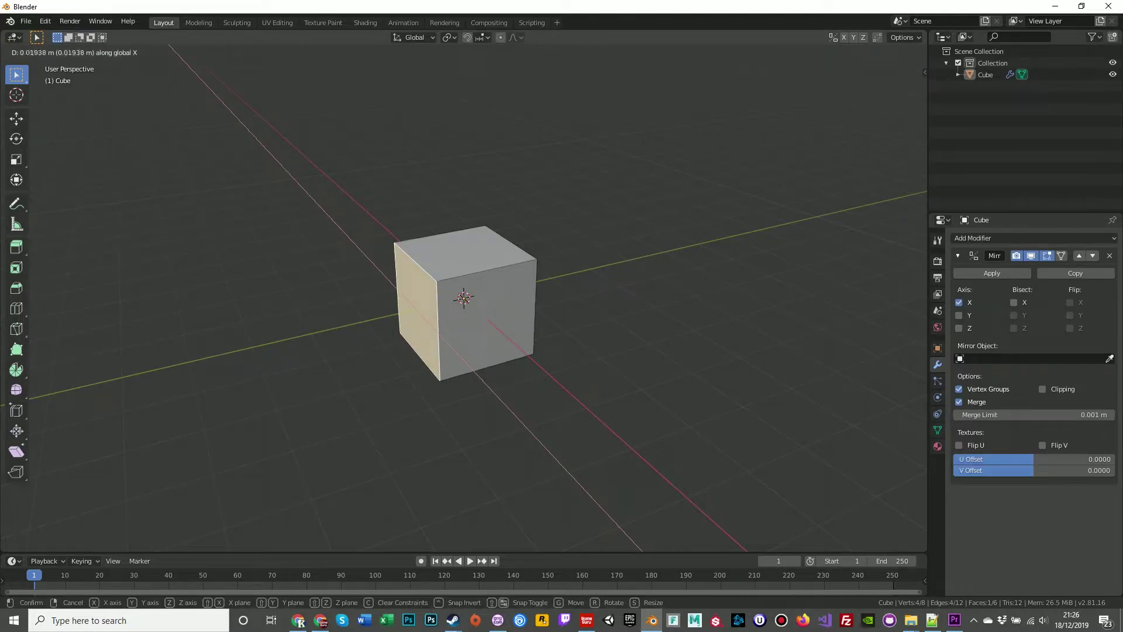
key("y")
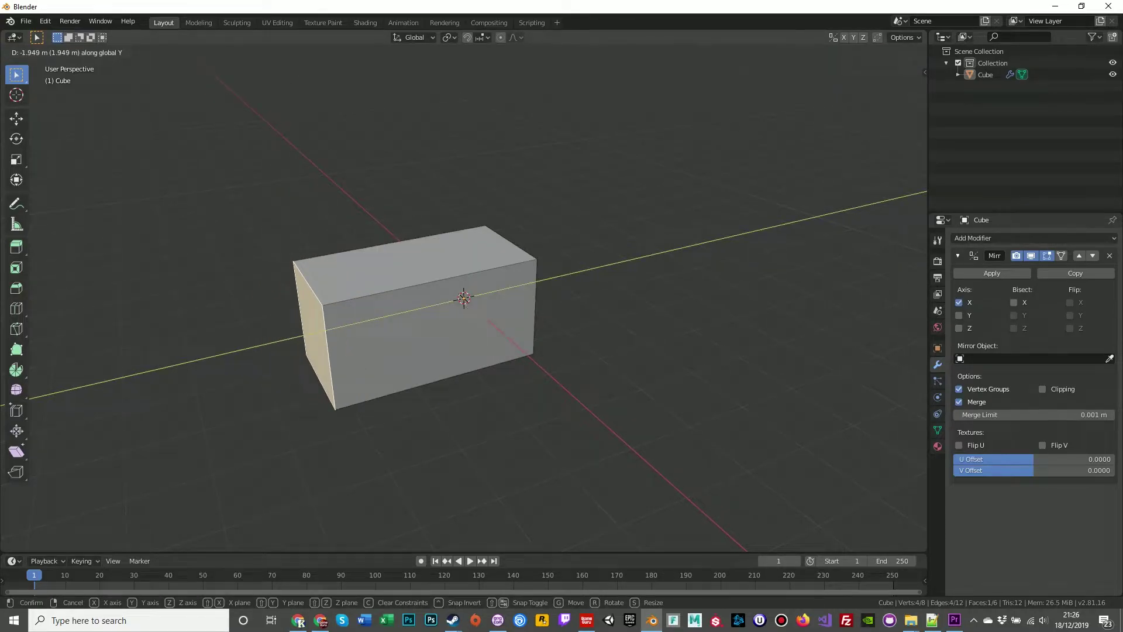
left_click(322, 333)
middle_click_drag(321, 334, 349, 320)
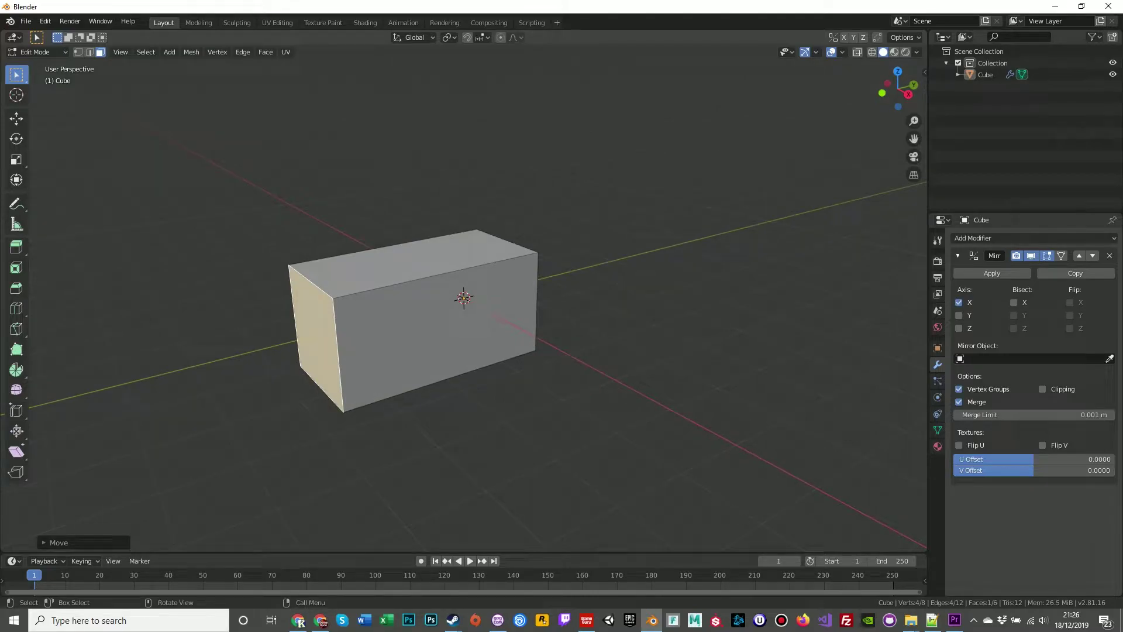
- Move the selected end face about 0.85 m back toward the cube's centre along the Y axis
key("g")
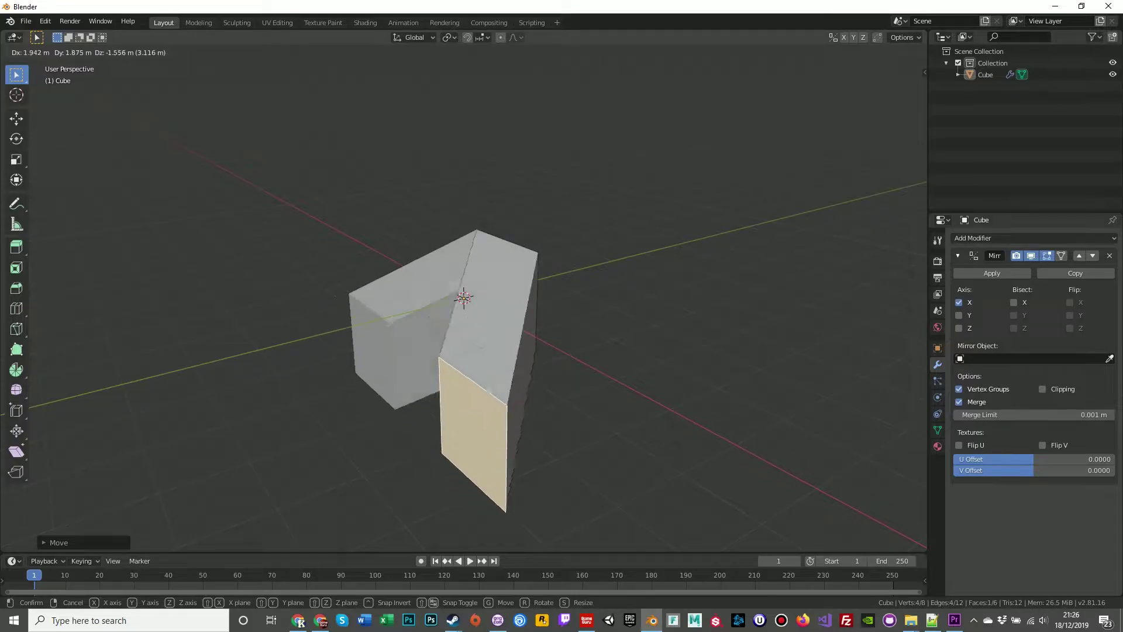
key("y")
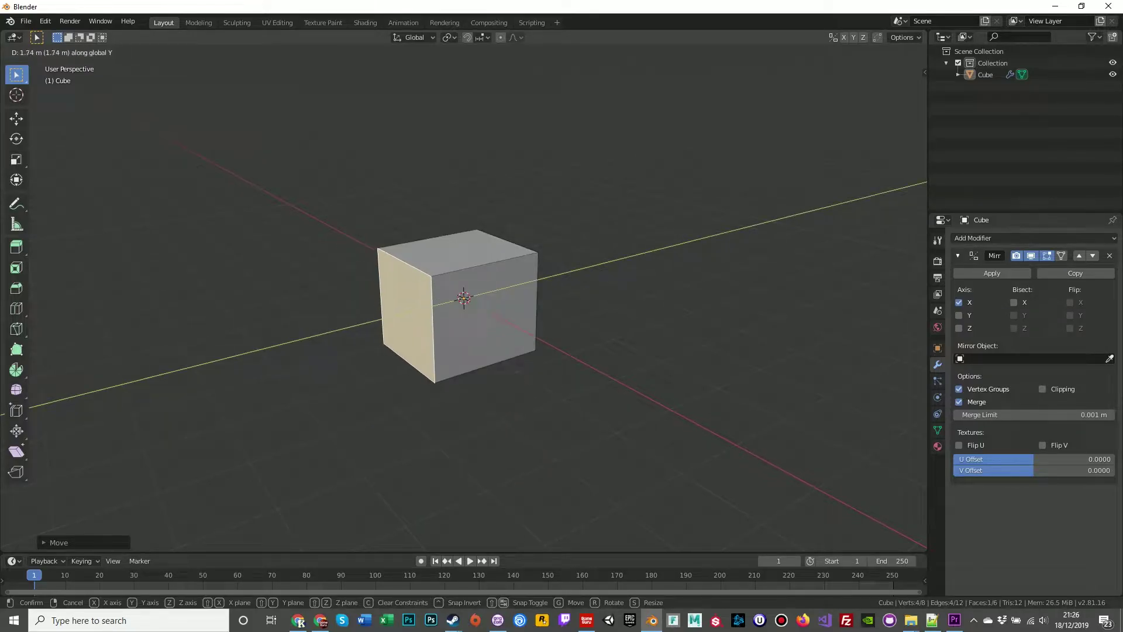
key("x")
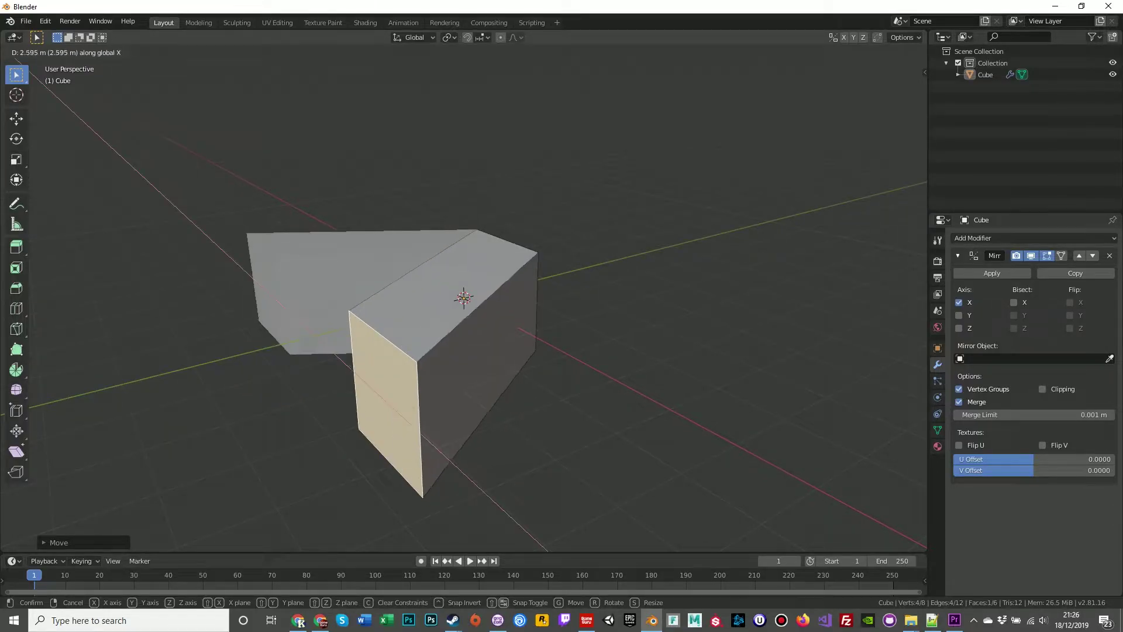
key("z")
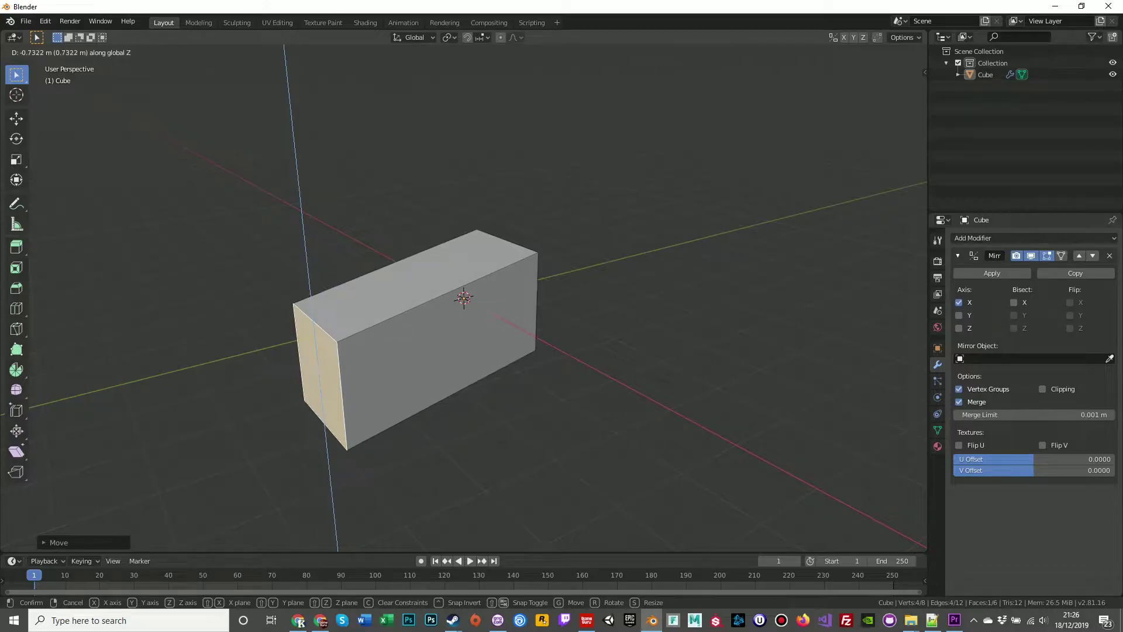
key("y")
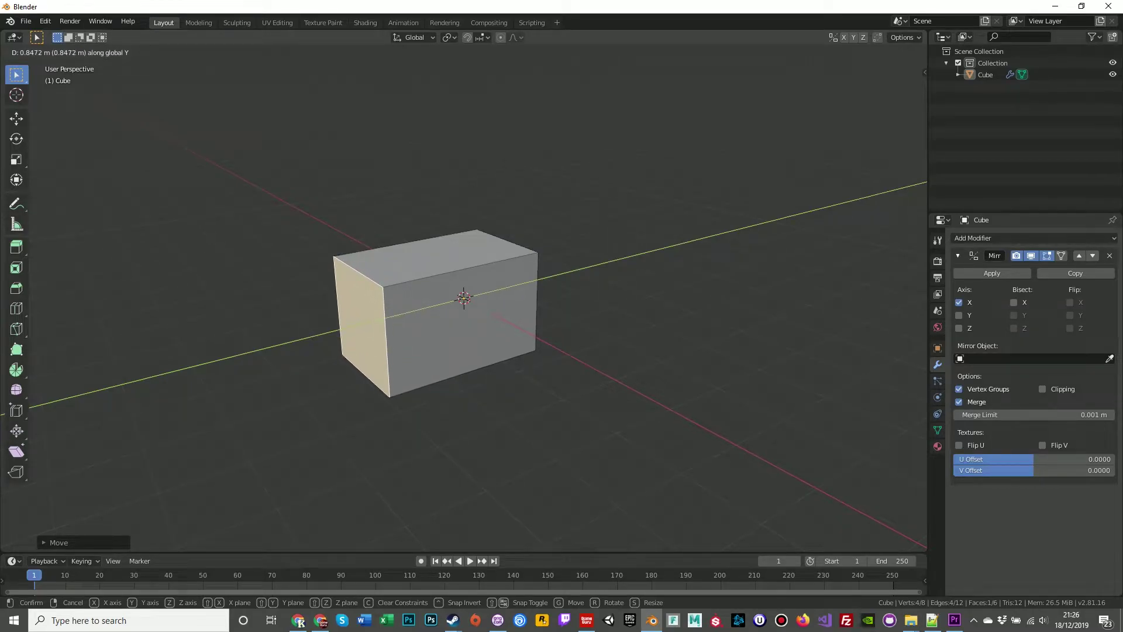
left_click(445, 321)
- Set the Mirror modifier to mirror on the Y axis only, with the X axis disabled
middle_click_drag(445, 321, 384, 330)
key("KP_1")
key("KP_3")
key("KP_7")
key("KP_1")
middle_click_drag(497, 263, 549, 323)
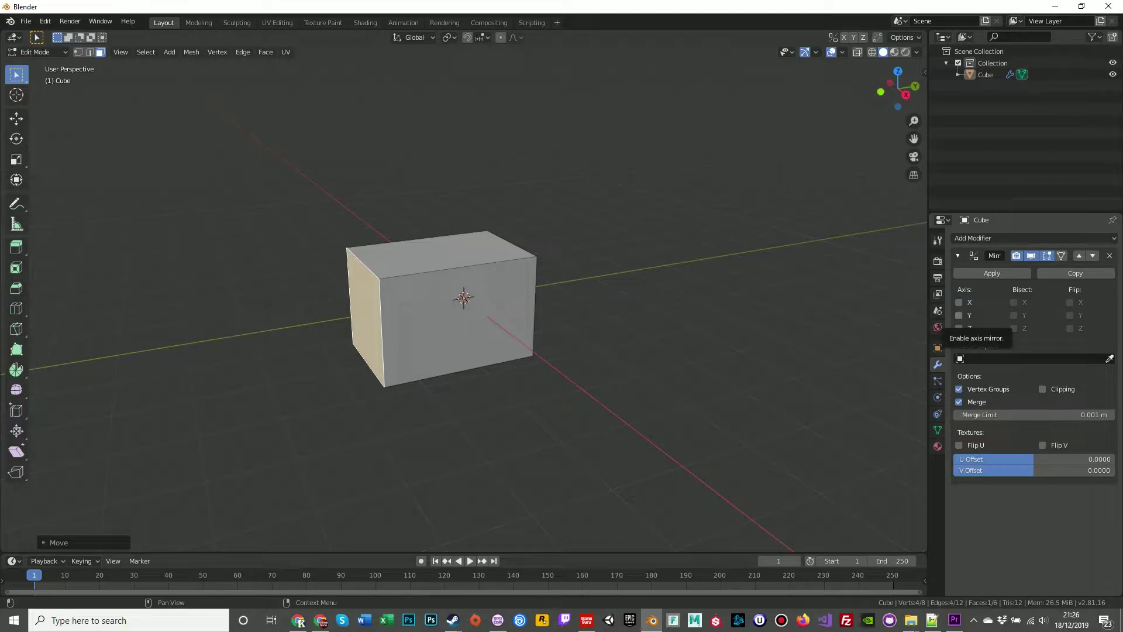
left_click(959, 315)
middle_click_drag(585, 327, 503, 332)
scroll(503, 332, "up", 2)
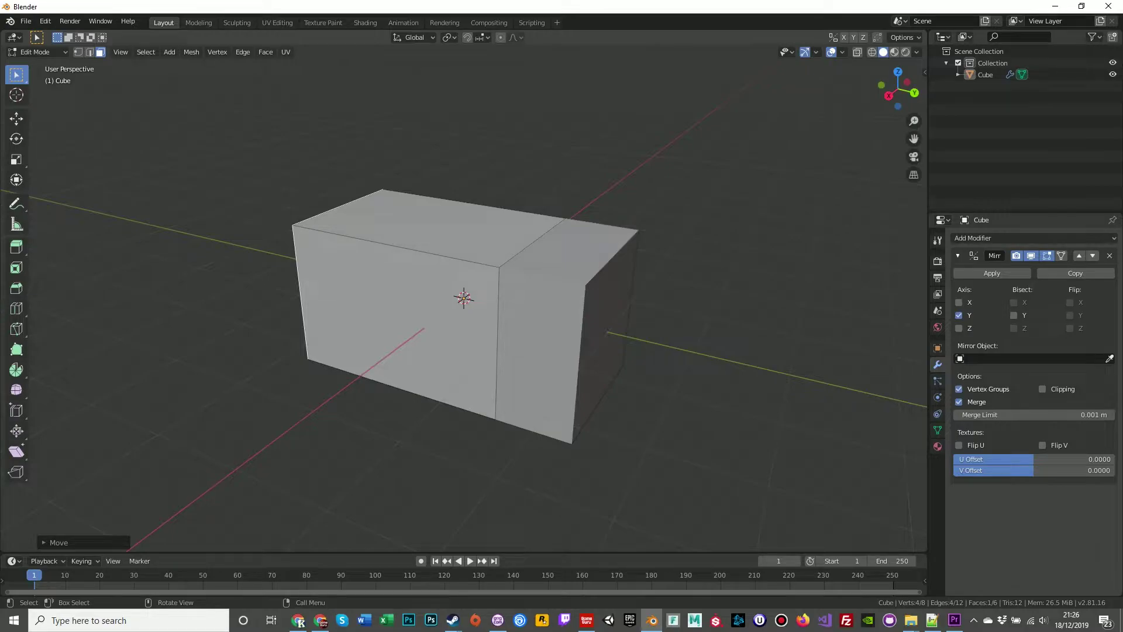
left_click(1014, 315)
left_click(1013, 315)
middle_click_drag(644, 330, 721, 257)
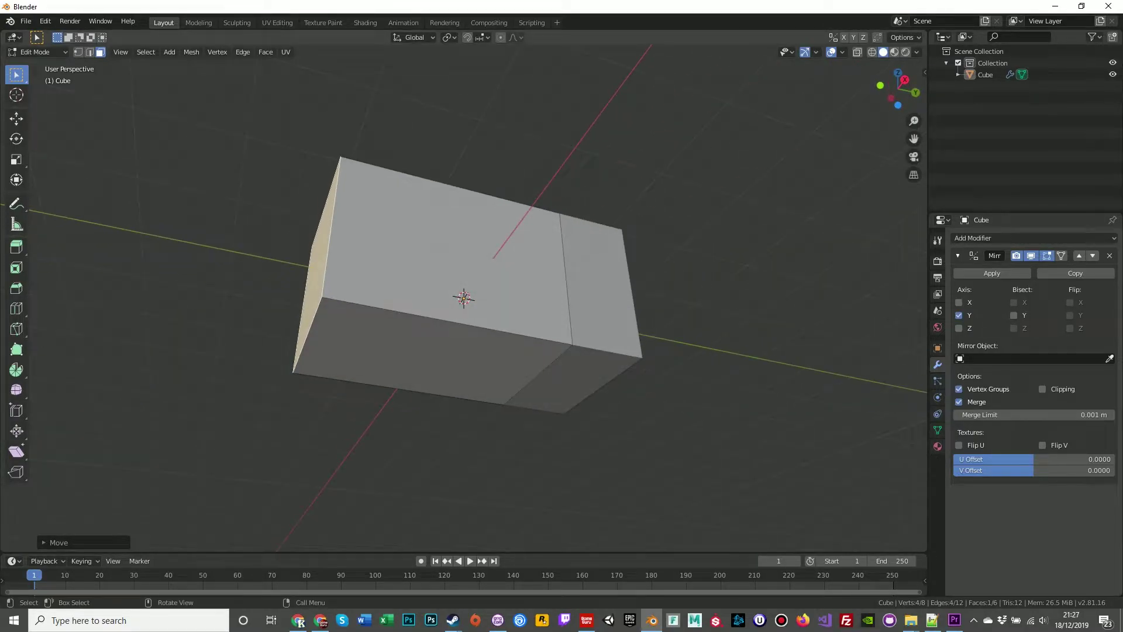
middle_click_drag(553, 264, 570, 375)
scroll(553, 275, "up", 2)
scroll(552, 318, "down", 2)
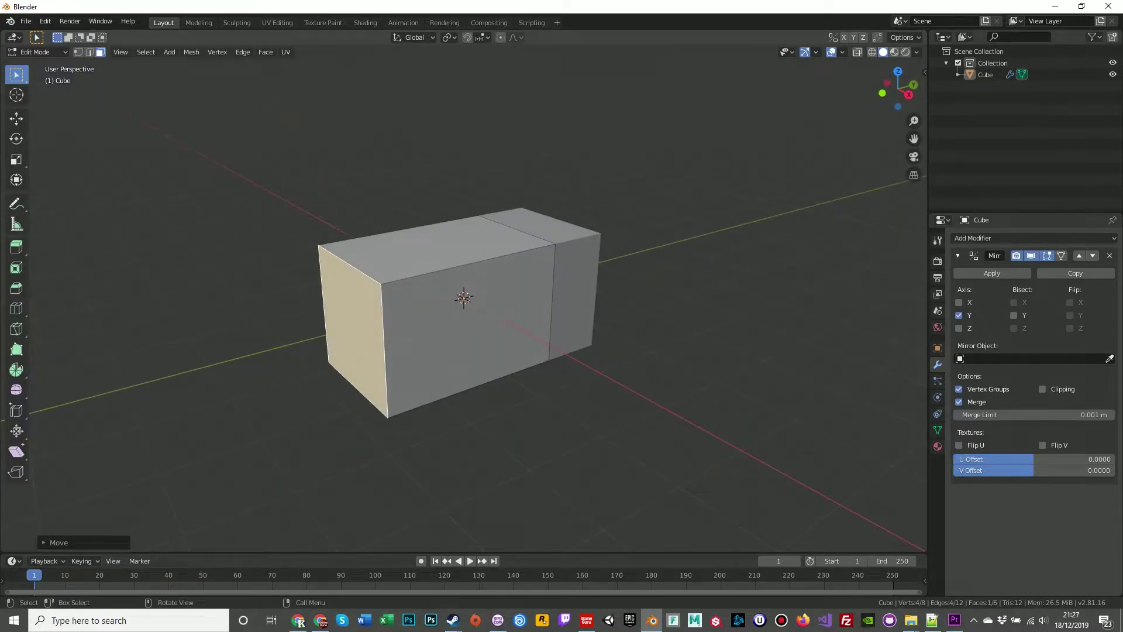
- Move the selected end face freely outward, upward and toward negative X so the block and its mirrored half angle away from the centre
key("g")
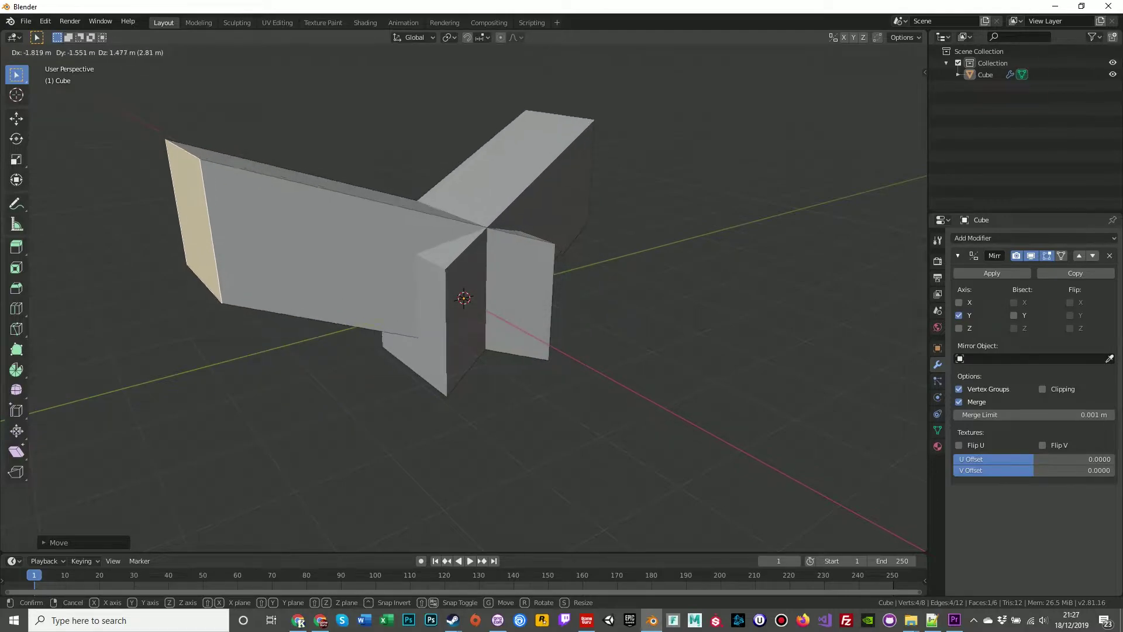
left_click(298, 286)
middle_click_drag(298, 286, 208, 301)
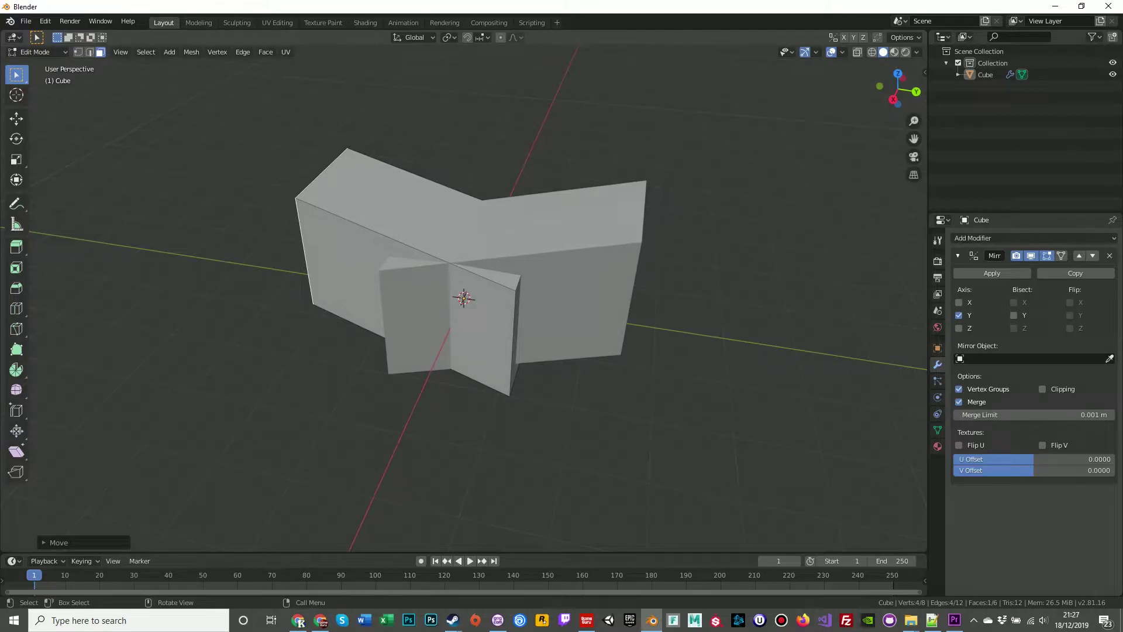
middle_click_drag(471, 281, 570, 286)
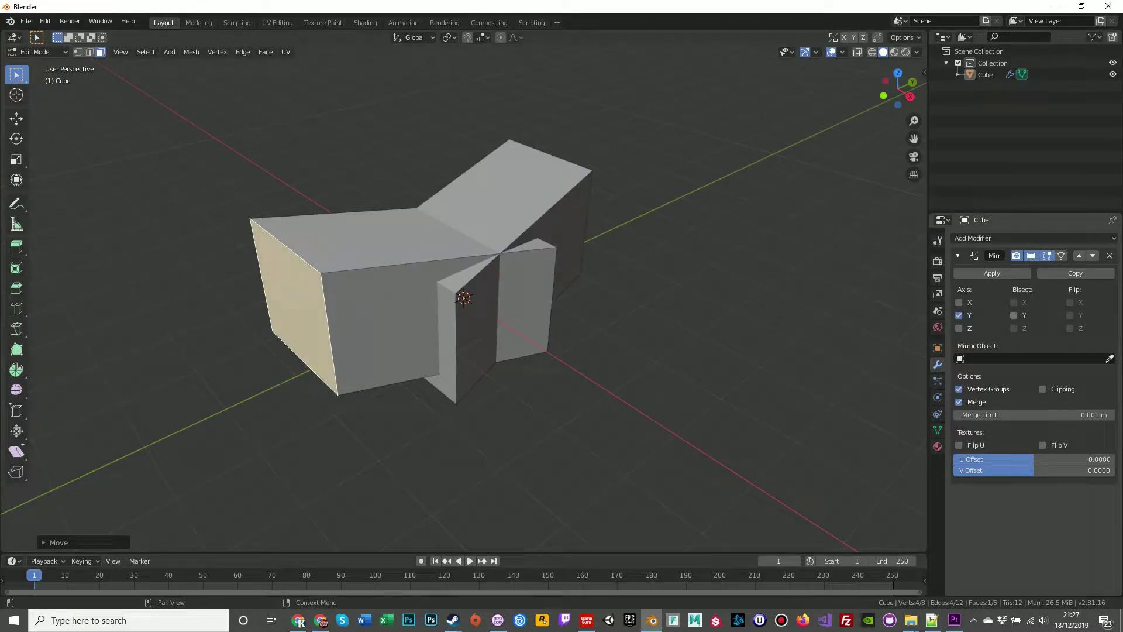
- Enable Bisect and Flip on the Y axis of the Mirror modifier
left_click(1070, 315)
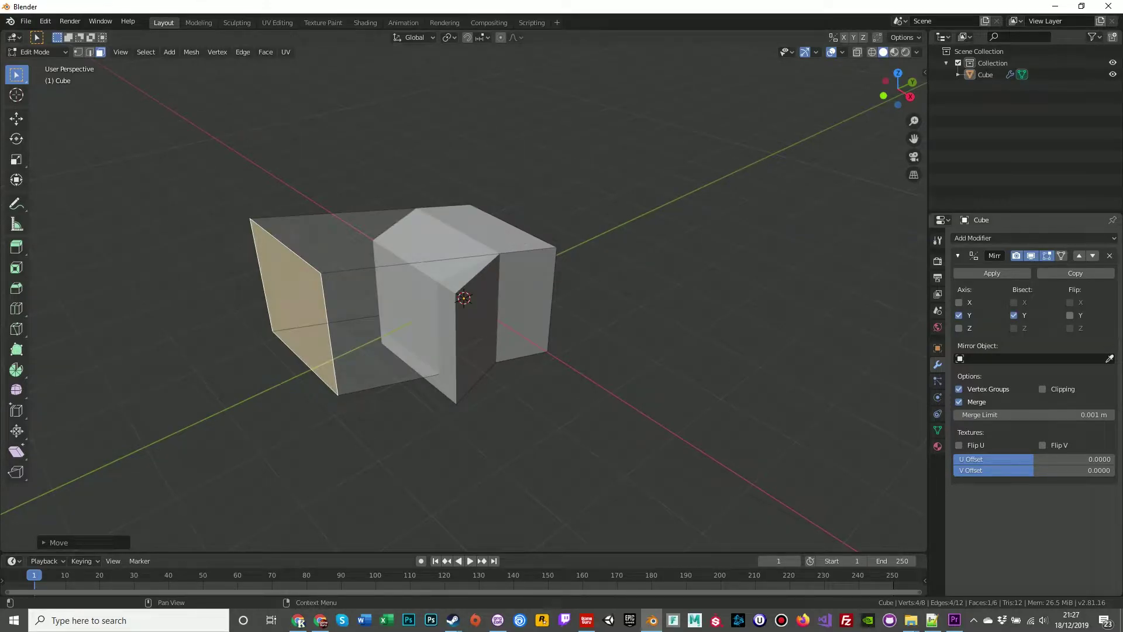
left_click(1070, 315)
middle_click_drag(702, 316, 649, 331)
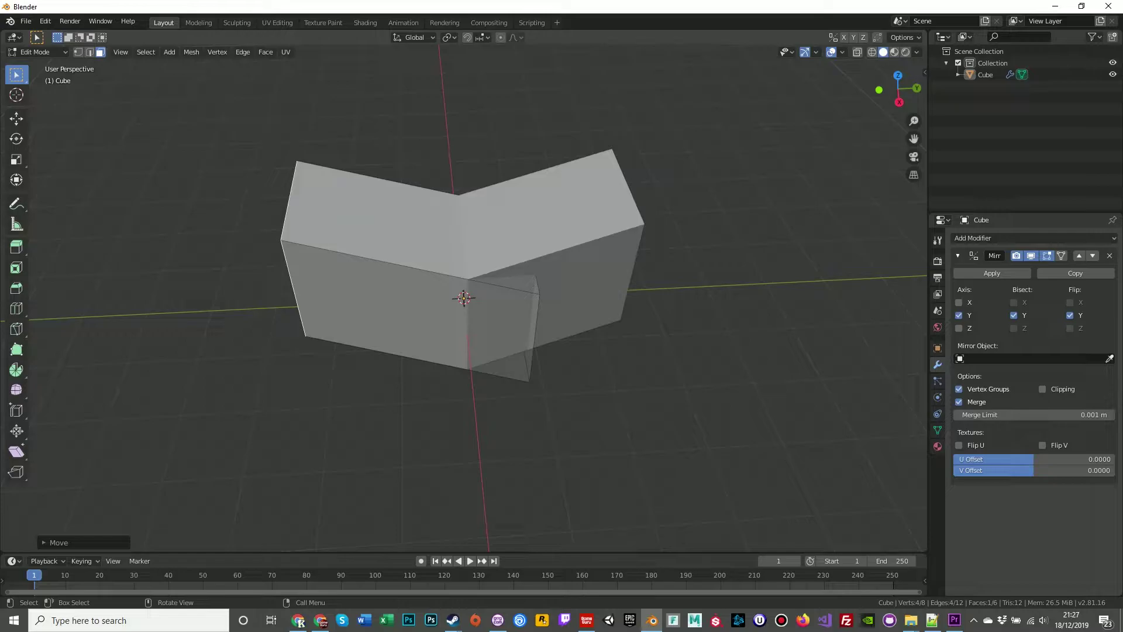
middle_click_drag(542, 345, 486, 316)
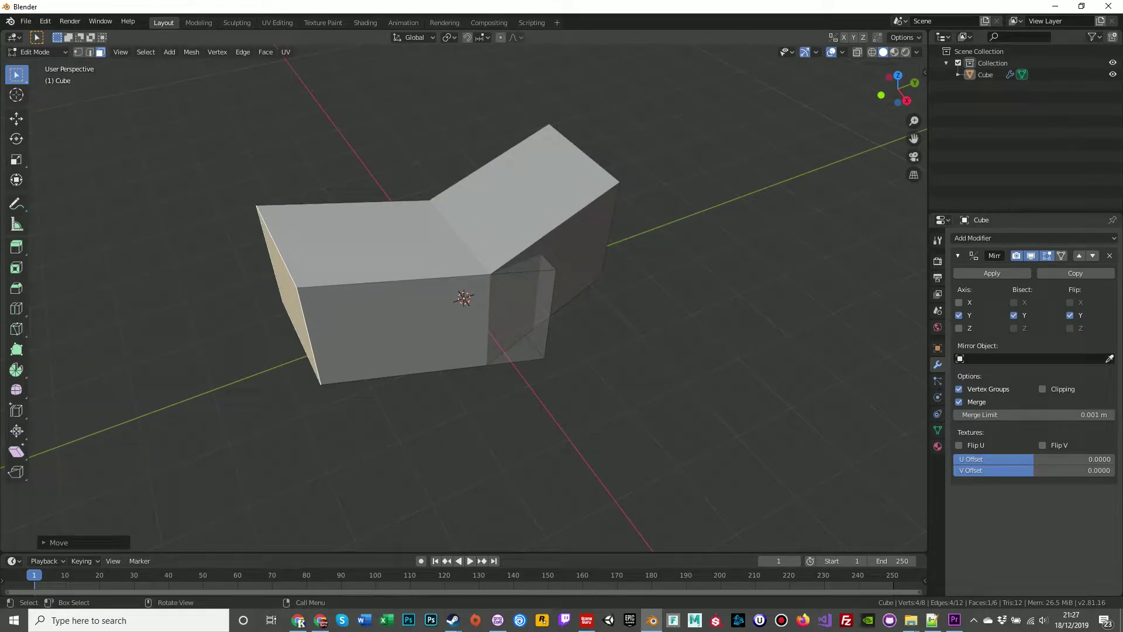
middle_click_drag(497, 328, 555, 290)
- Try to move the selected end face further outward and inspect the joint between the mirrored halves
key("g")
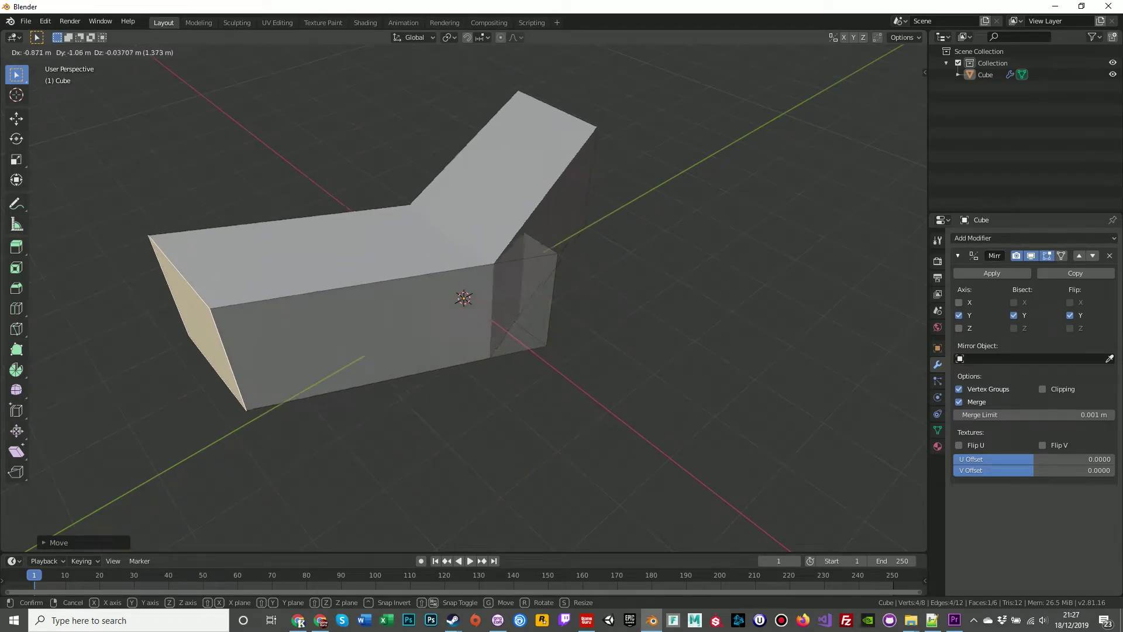
left_click(442, 272)
middle_click_drag(442, 272, 385, 246)
middle_click_drag(421, 327, 413, 358)
scroll(413, 359, "down", 1)
scroll(413, 359, "up", 3)
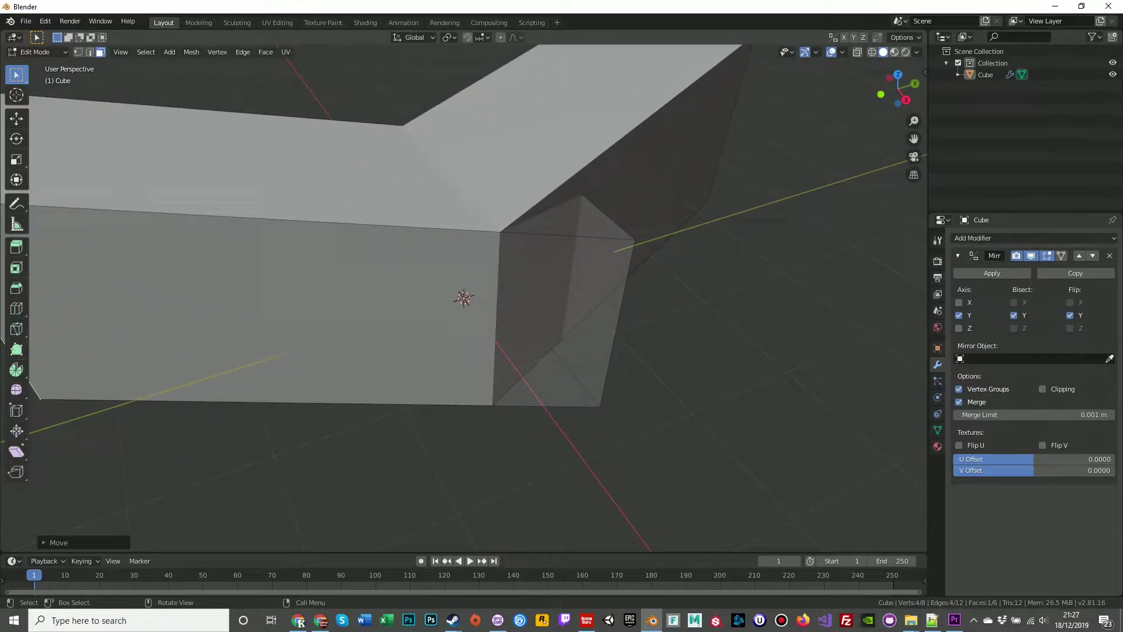
scroll(464, 299, "down", 3)
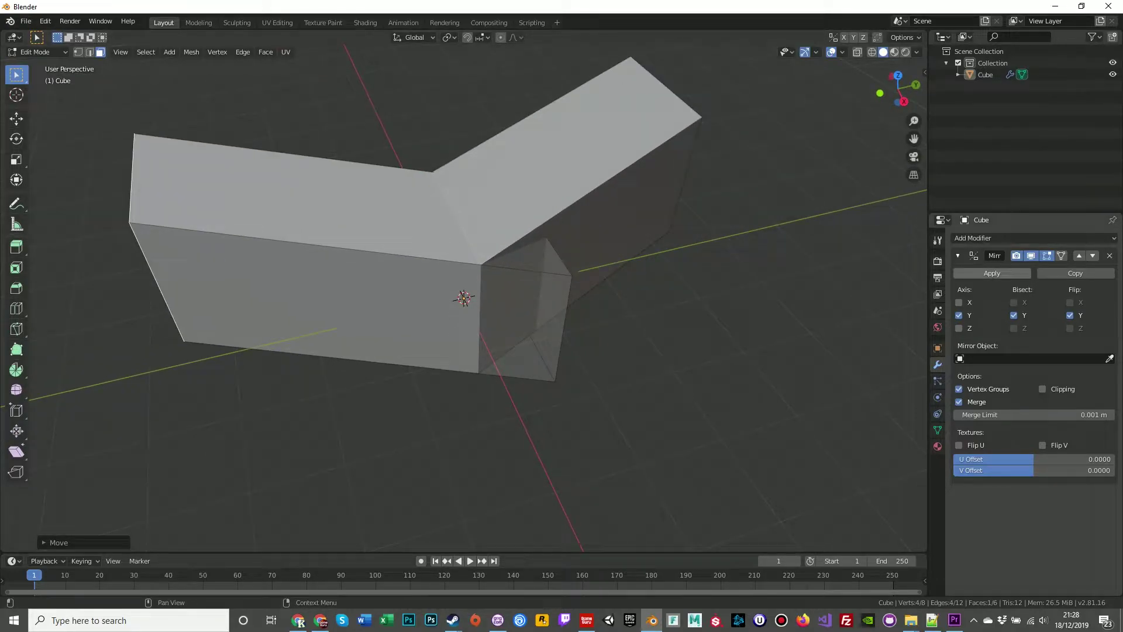
middle_click_drag(585, 328, 606, 315)
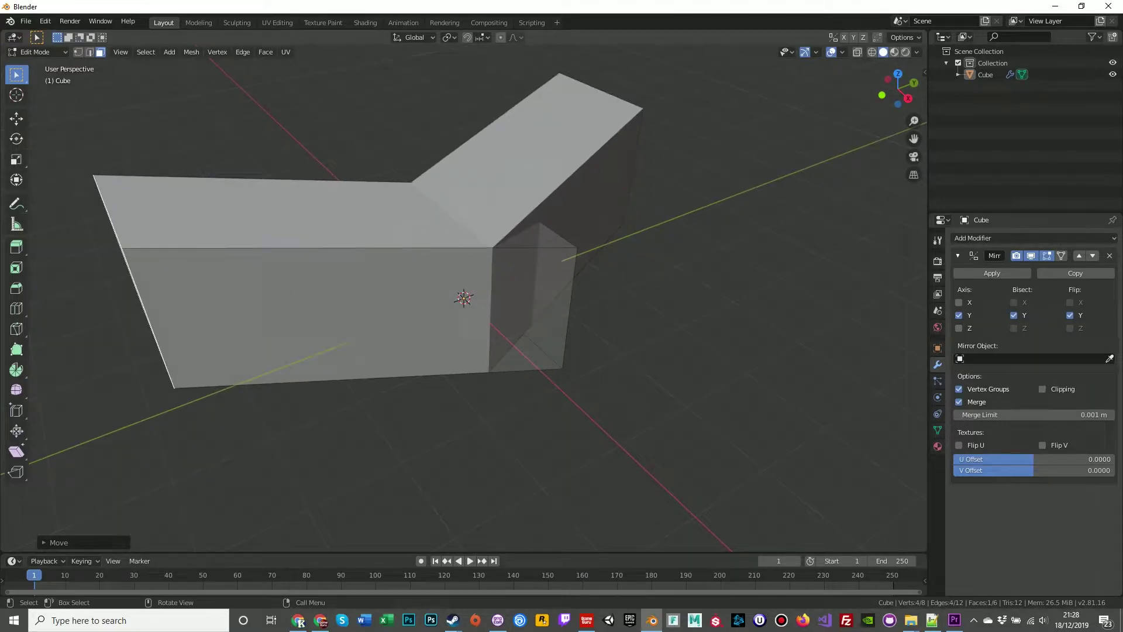
middle_click_drag(562, 321, 596, 314)
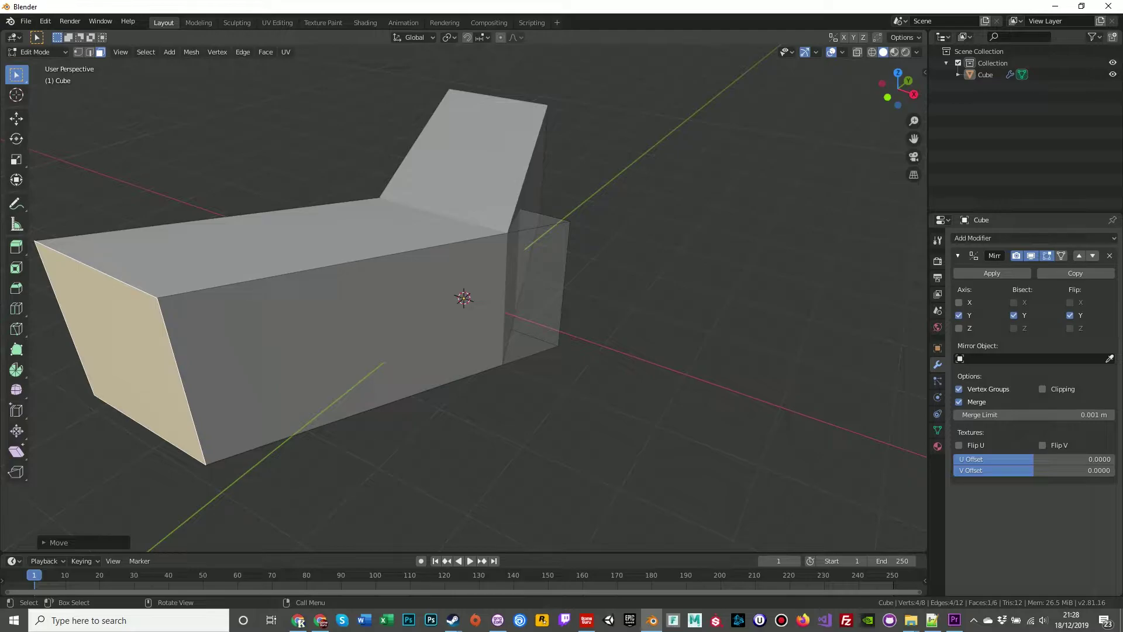
key("ctrl")
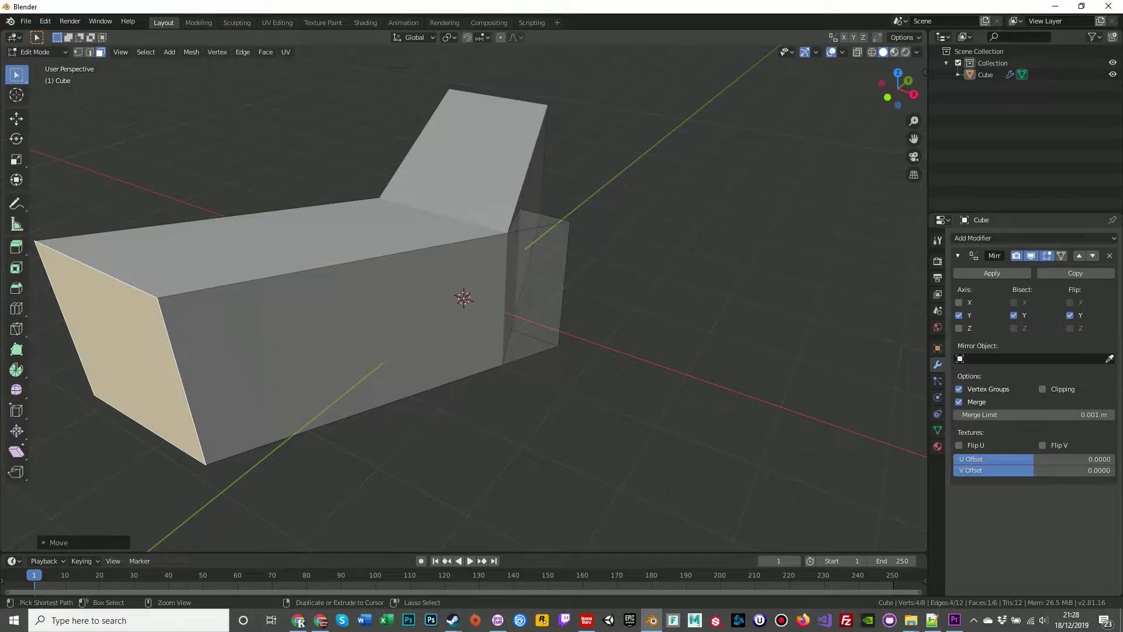
- Extrude the selected end face a short distance outward along its normal to add an end segment
mouse_move(562, 319)
middle_mouse_down()
mouse_move(563, 302)
mouse_move(579, 305)
middle_mouse_up()
scroll(563, 302, "down", 1)
scroll(579, 305, "down", 1)
middle_click_drag(464, 299, 518, 260)
left_click(17, 247)
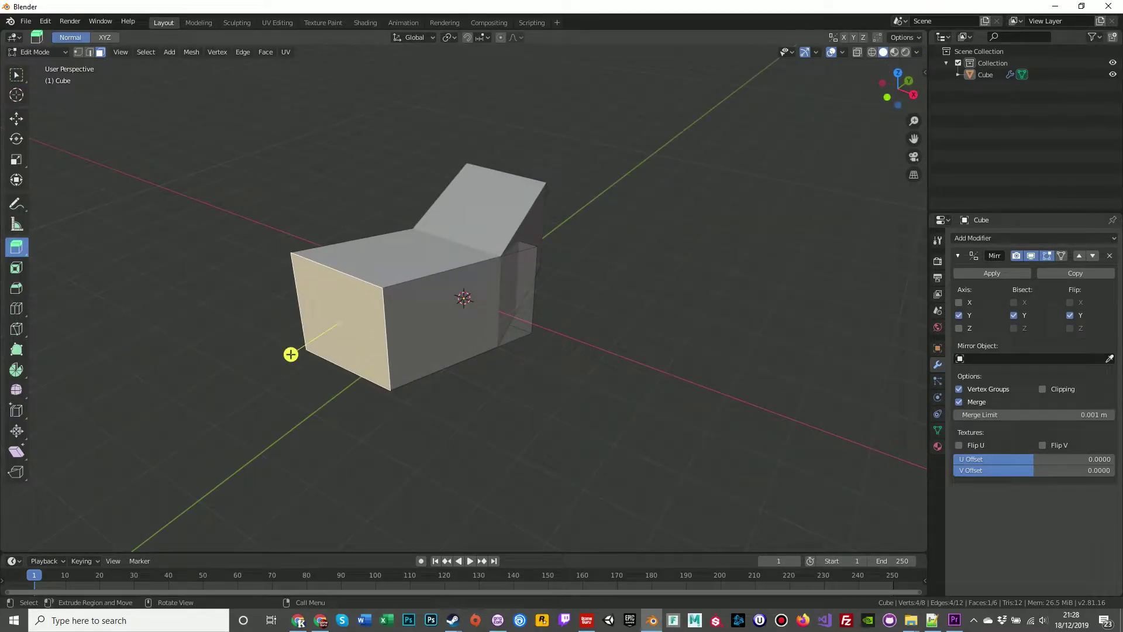
left_click_drag(291, 353, 251, 379)
middle_click_drag(251, 379, 196, 387)
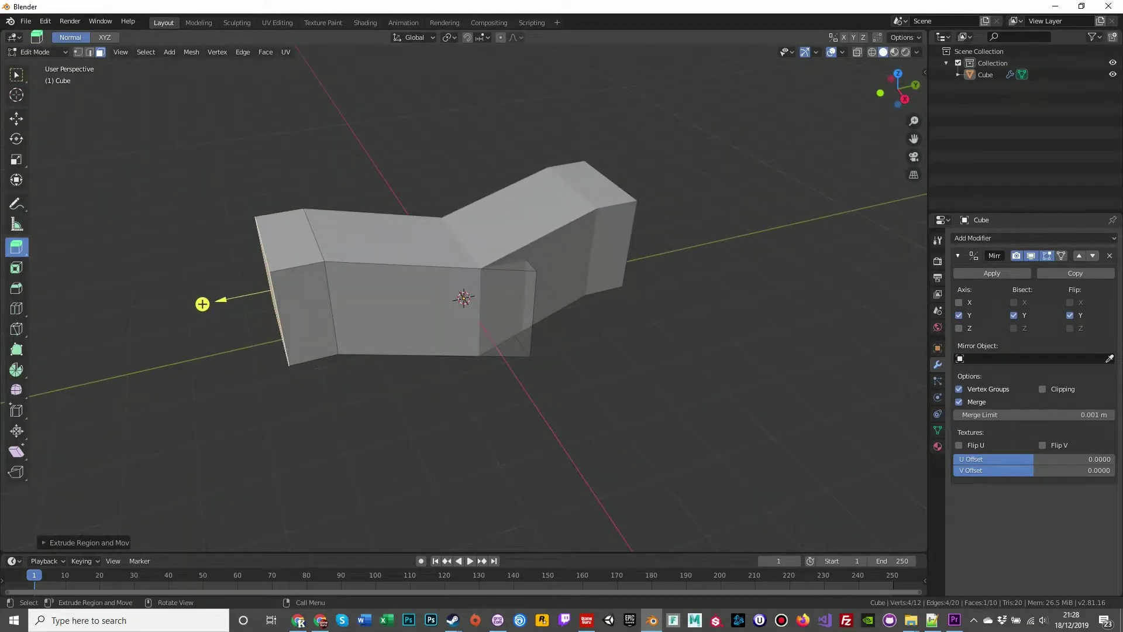
- Extrude the end segment's top face upward into a tall canyon wall and check the shape from the front and right
left_click(288, 238)
left_click_drag(276, 176, 261, 29)
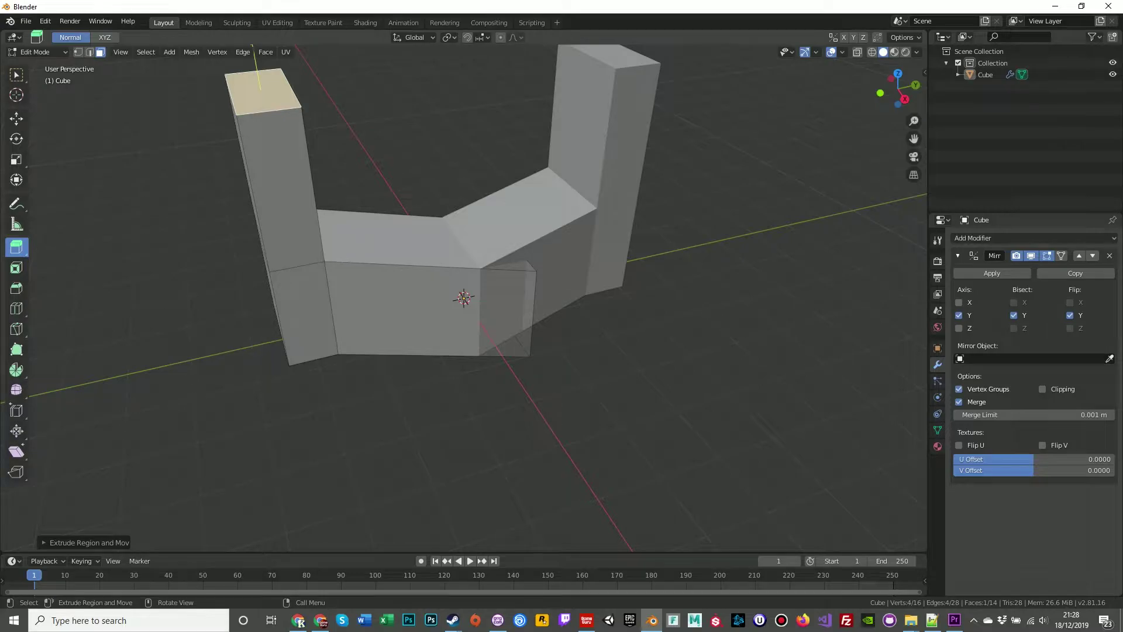
key("KP_1")
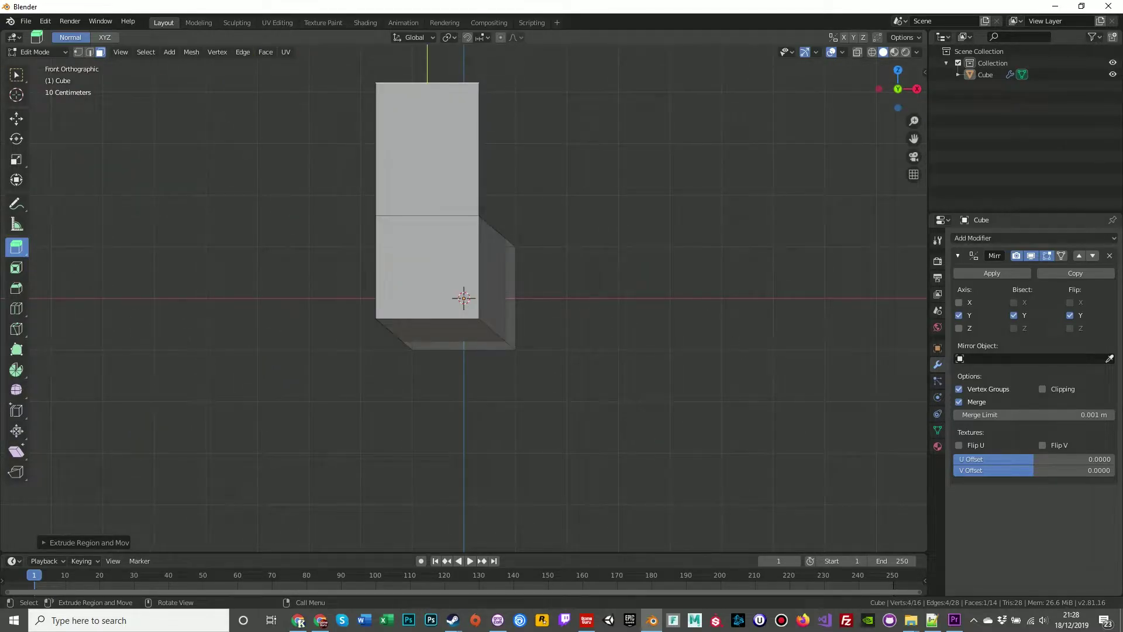
key("KP_3")
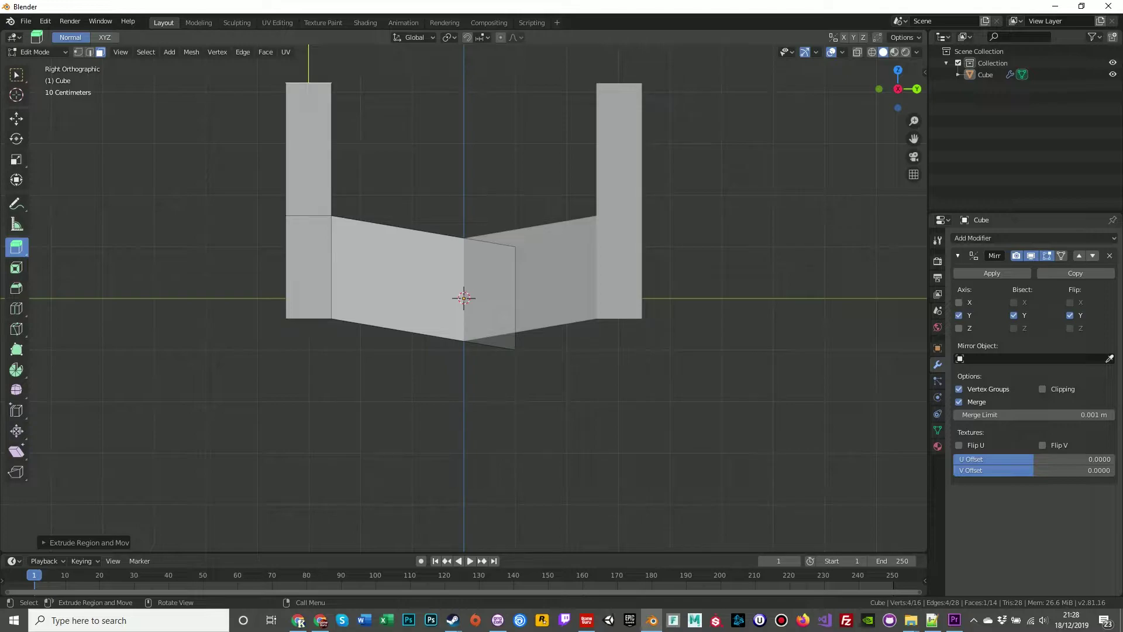
middle_click_drag(468, 263, 489, 301)
middle_click_drag(579, 323, 585, 321)
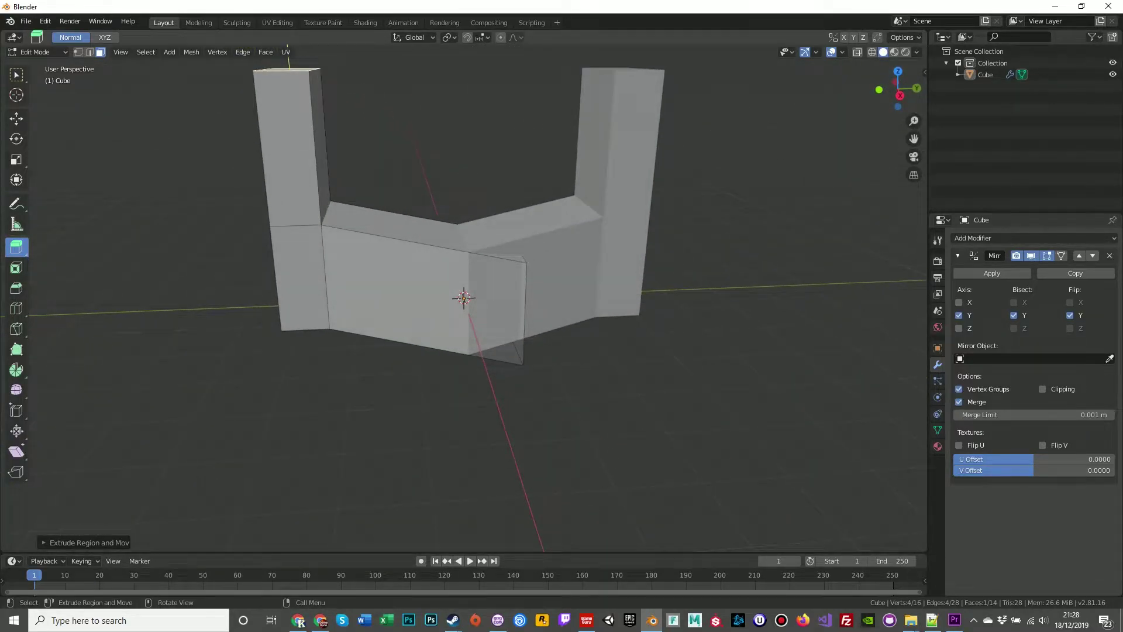
- In the right view, turn on X-ray, switch to vertex selection and box-select the wall's two inner top vertices
key("KP_3")
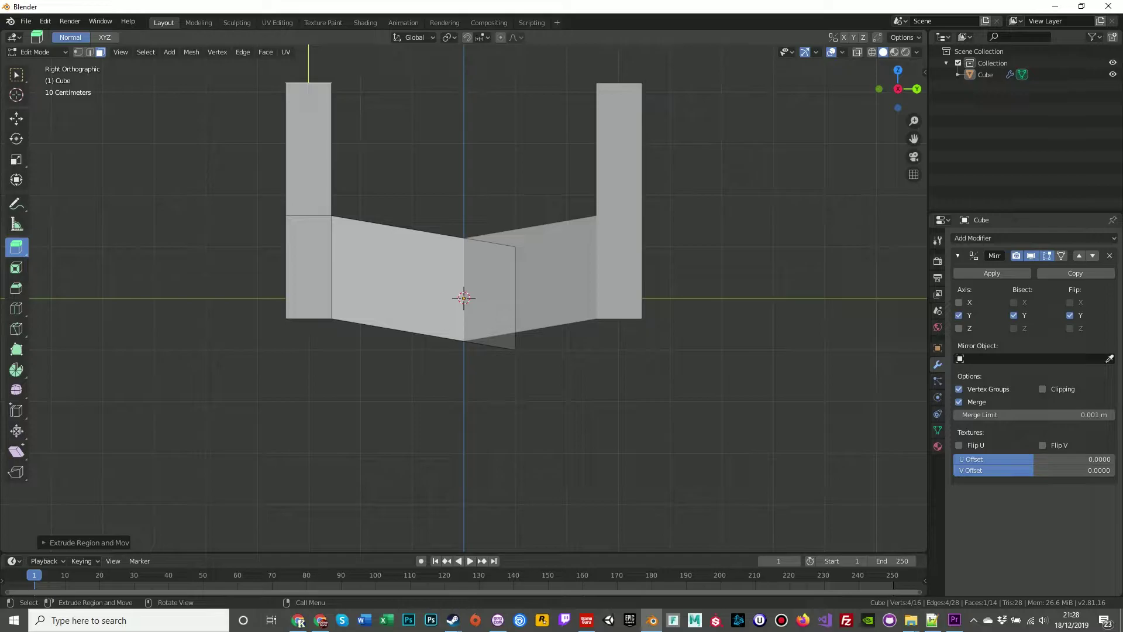
scroll(464, 299, "up", 1)
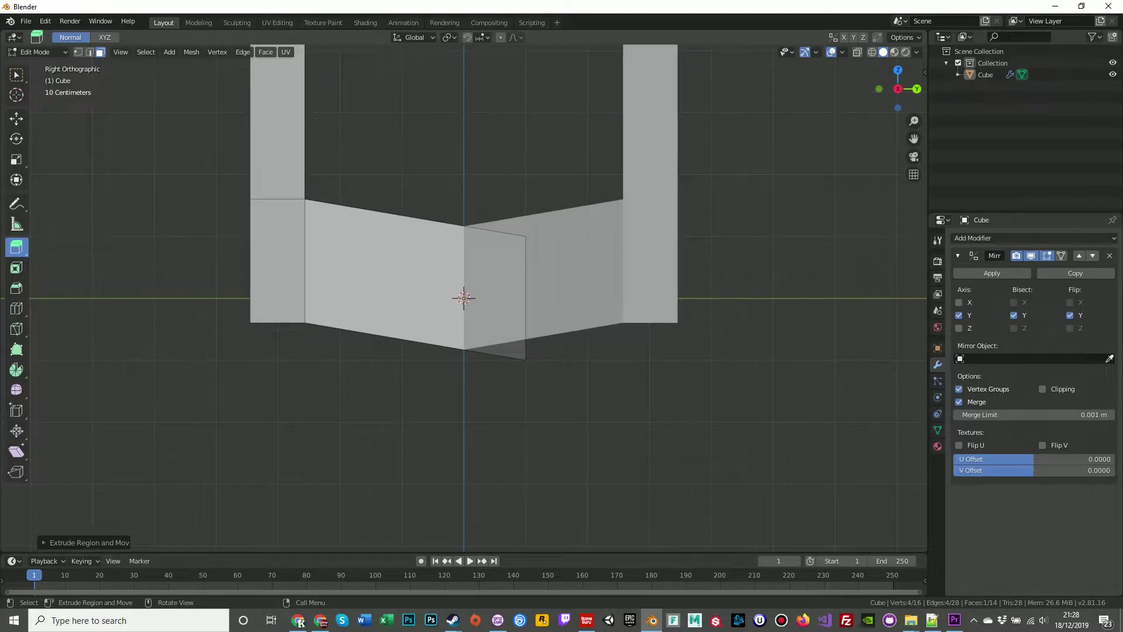
middle_click_drag(464, 298, 465, 375, "shift")
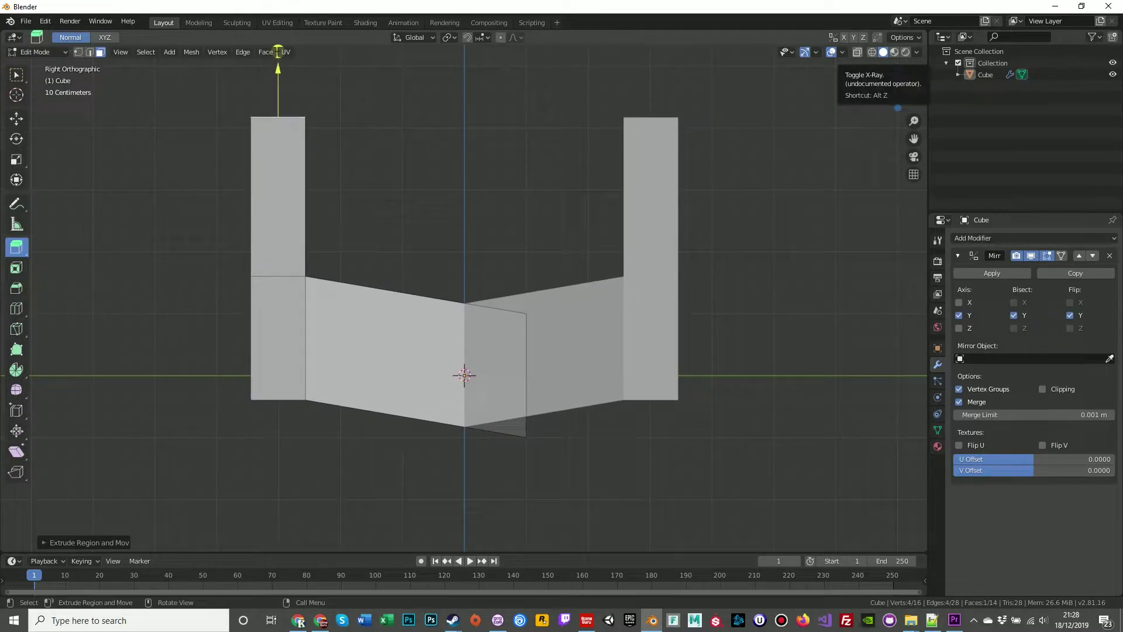
left_click(857, 52)
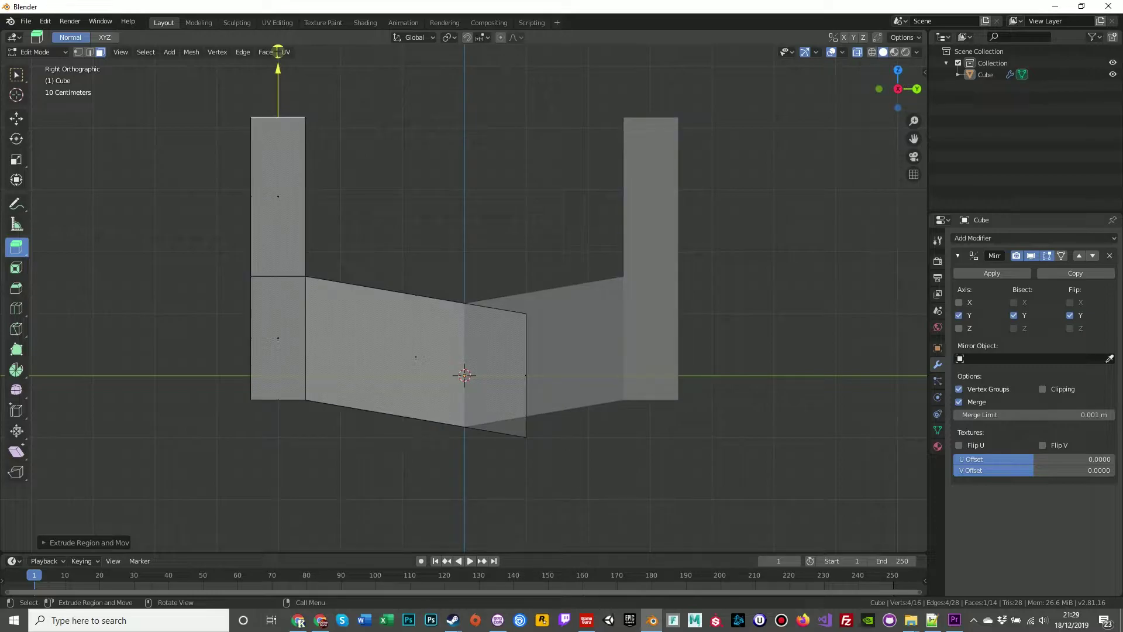
key("1")
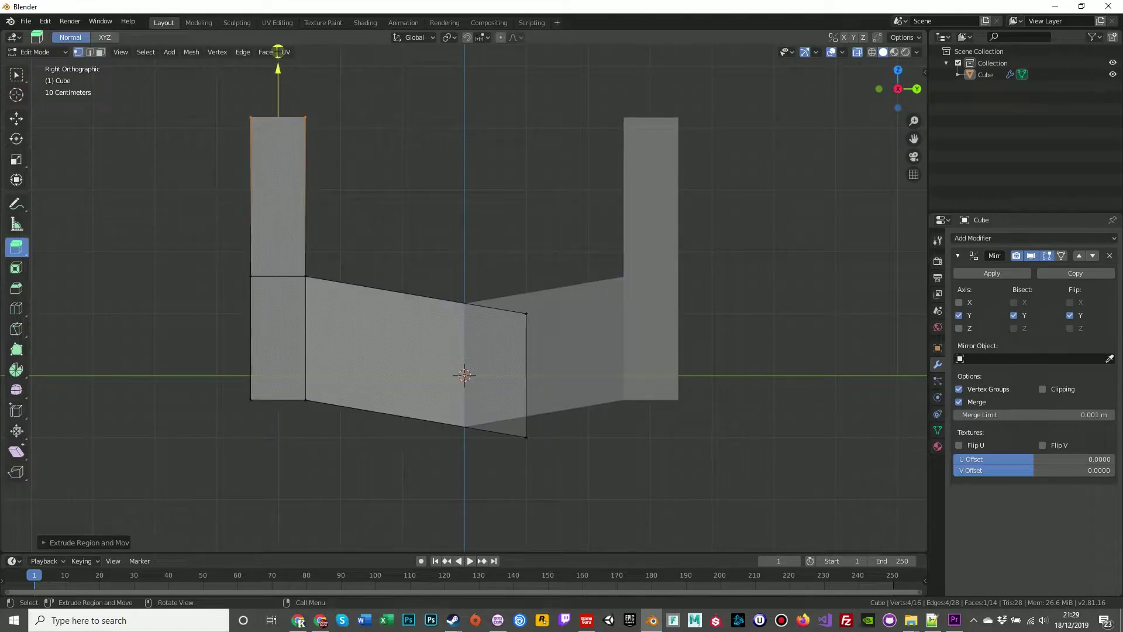
key("alt+a")
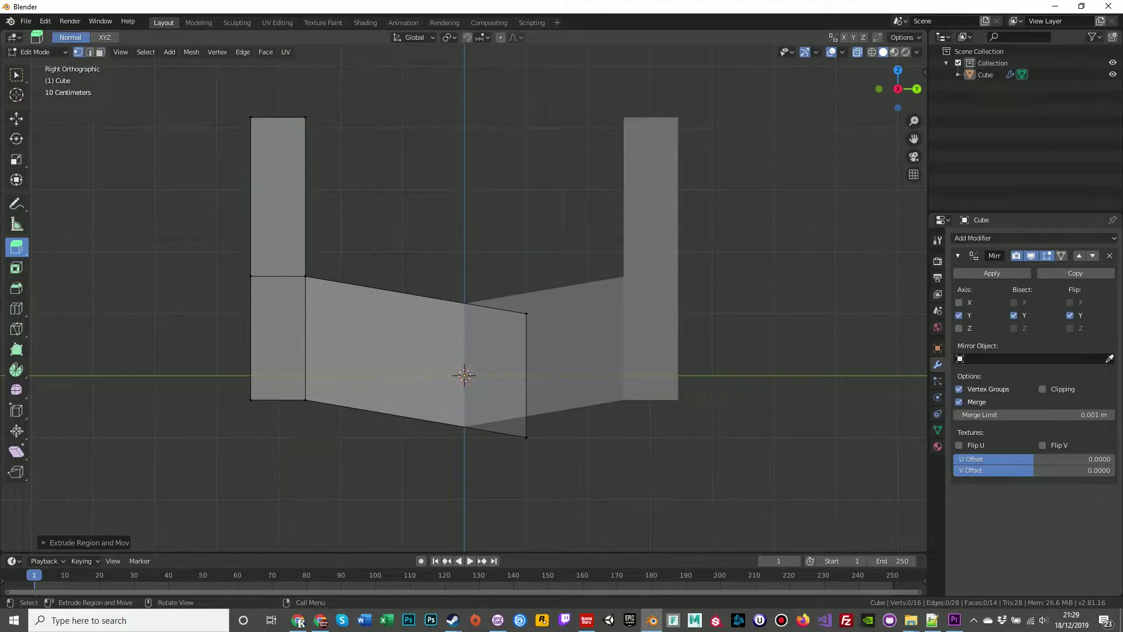
left_click(16, 74)
left_click_drag(324, 95, 286, 139)
middle_click_drag(328, 193, 304, 260)
middle_click_drag(404, 245, 378, 231)
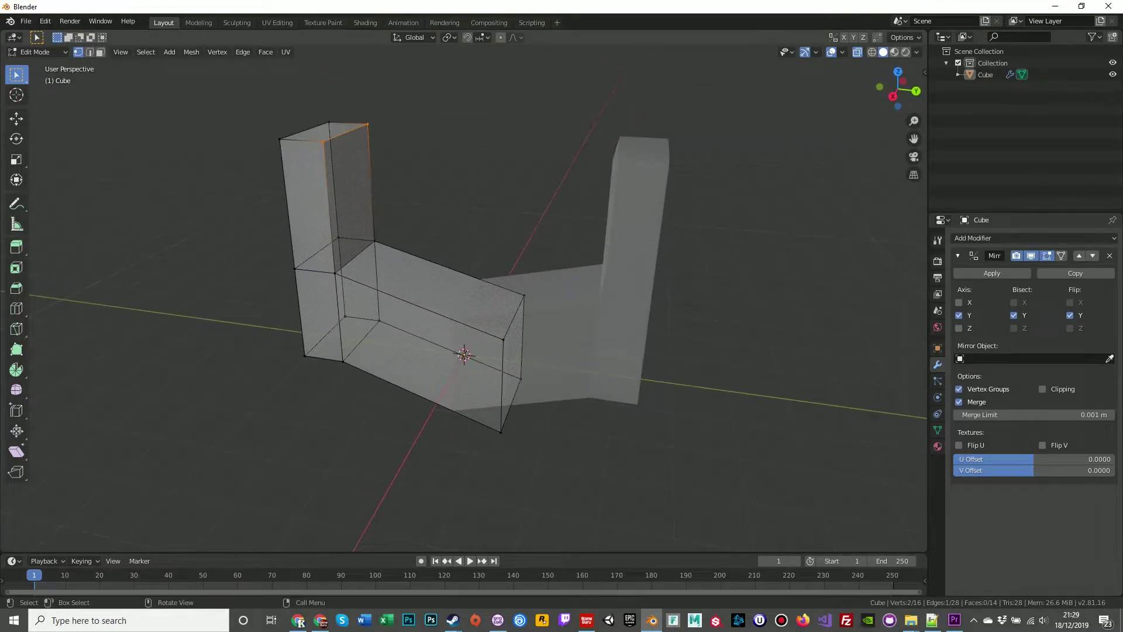
- Turn X-ray off and box-select the wall's inner top corner again to compare which vertices are picked
key("KP_3")
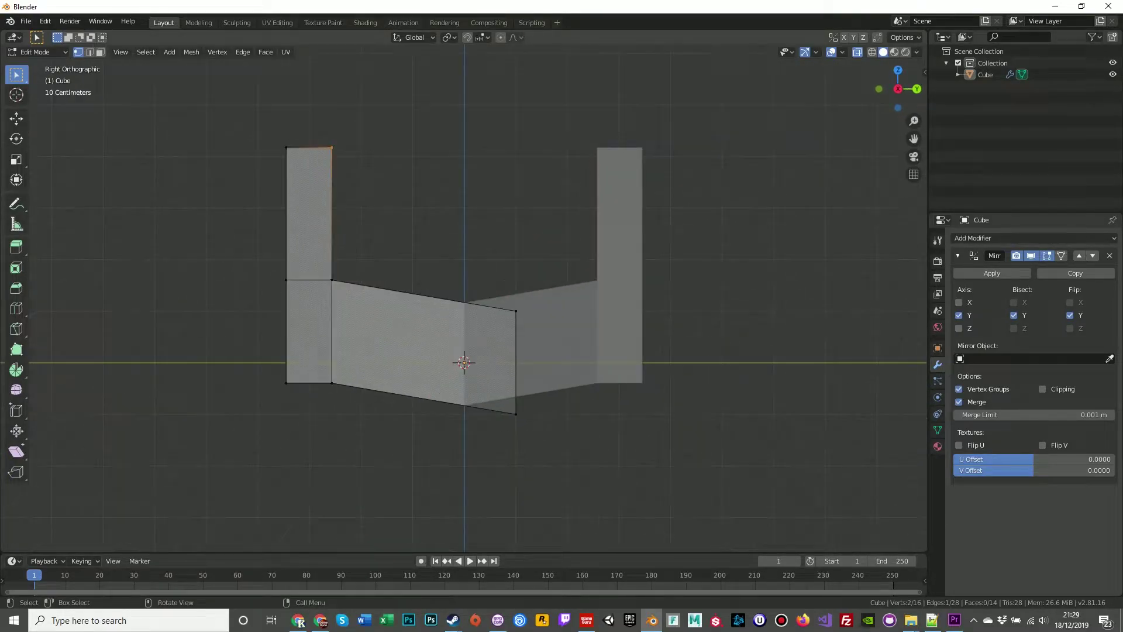
key("alt+z")
key("alt+a")
left_click_drag(382, 95, 309, 175)
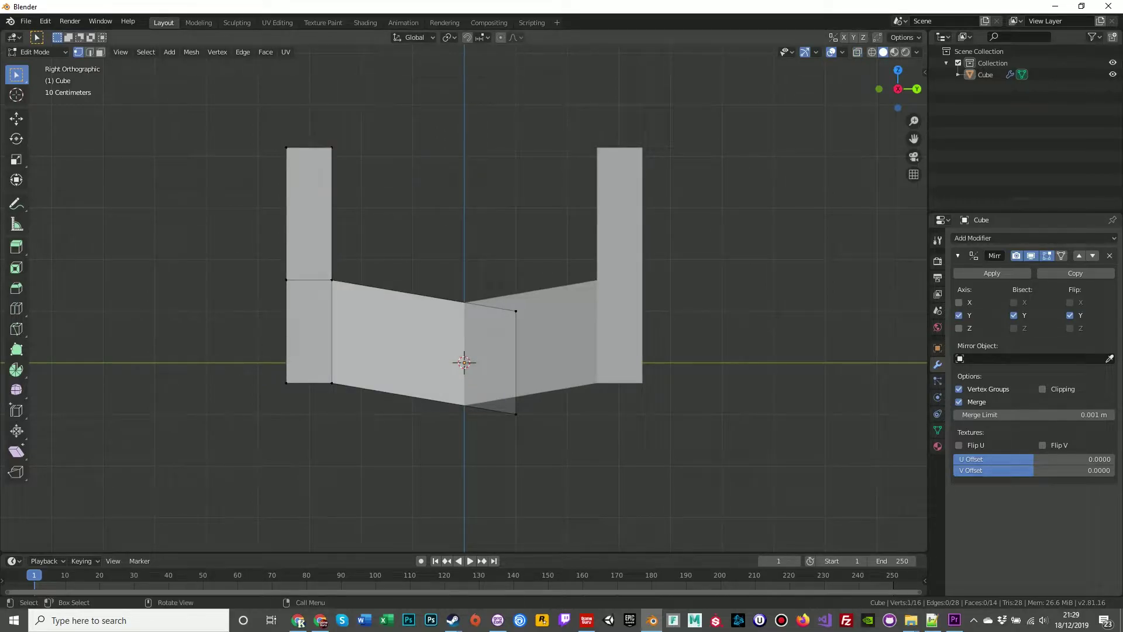
middle_click_drag(468, 292, 515, 275)
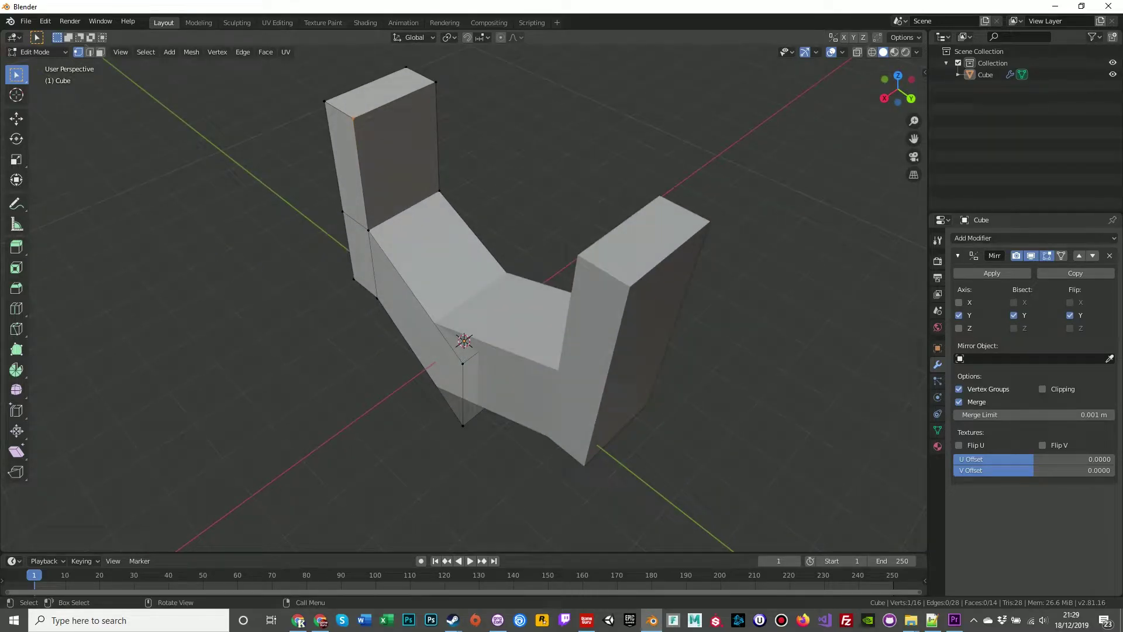
key("KP_3")
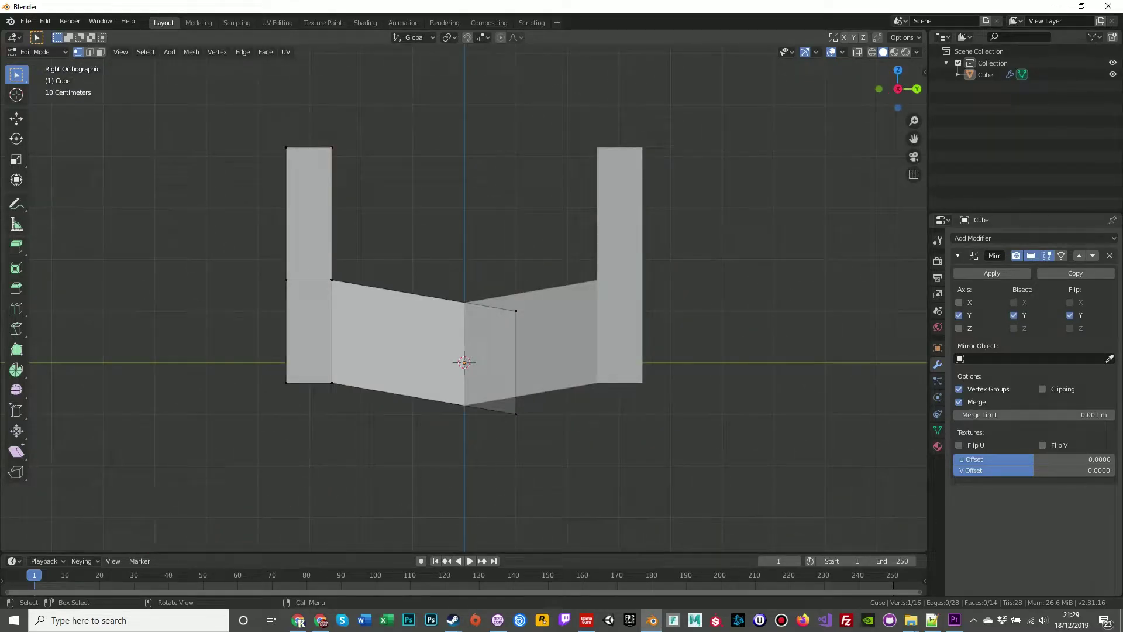
- With X-ray on, select both inner top vertices of the wall and move them inward and down
left_click(858, 51)
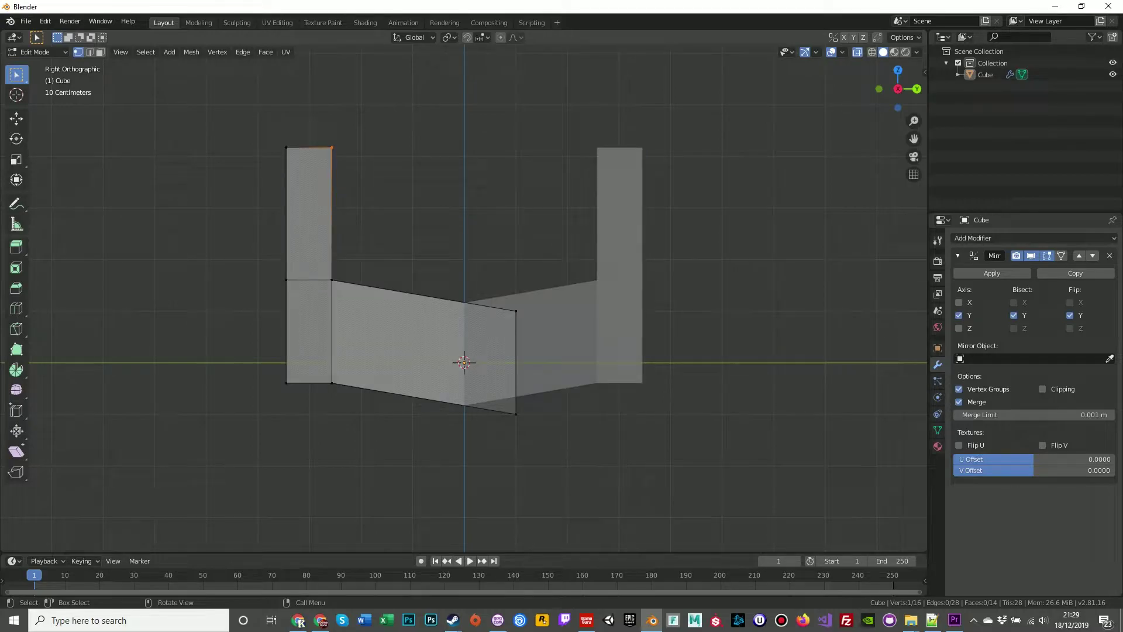
left_click_drag(370, 124, 313, 223)
key("g")
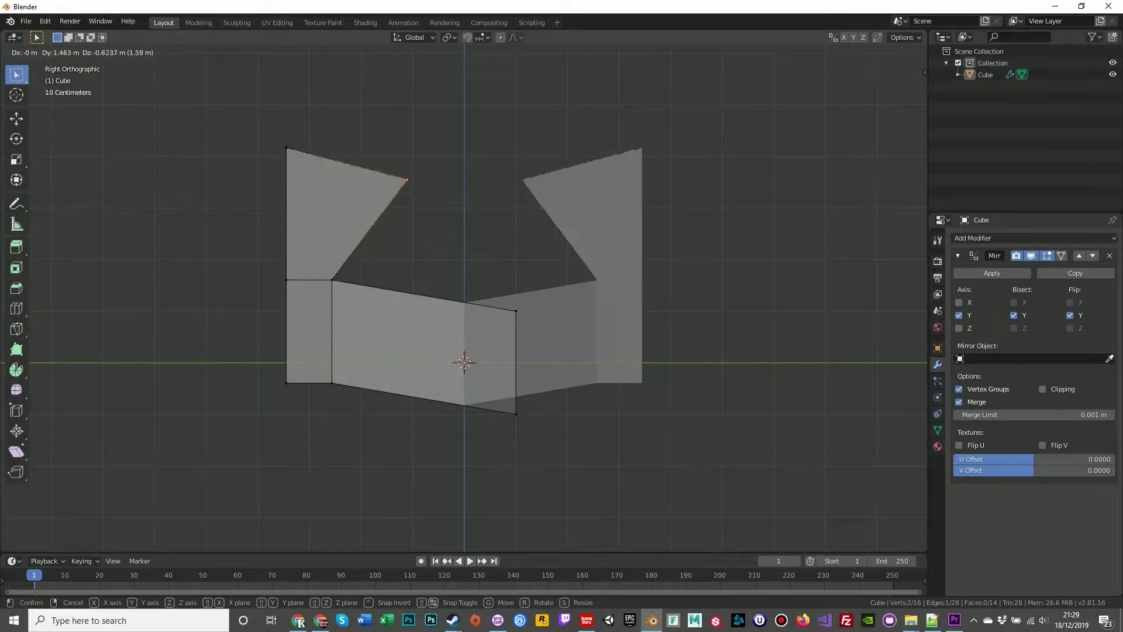
key("Return")
- Move the vertices where the wall's inner side meets the floor inward and down, and lower the floor's upper vertices near the centre
left_click_drag(354, 265, 313, 312)
key("g")
key("Return")
- Move the wall's outer top vertices down and slightly inward, and shift its outer mid-height vertices inward and slightly down
key("g")
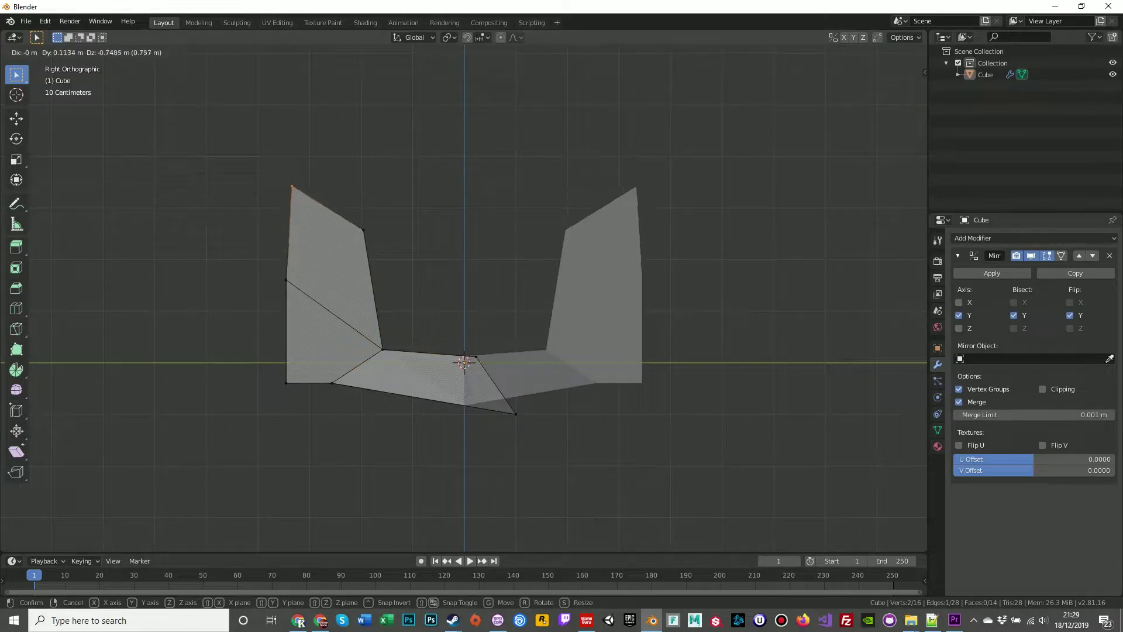
key("Return")
left_click_drag(264, 261, 292, 302)
key("g")
left_click(341, 325)
- Move the wall's outer bottom vertices and the floor's underside vertices up and inward to thin the canyon base
left_click_drag(275, 345, 311, 410)
key("g")
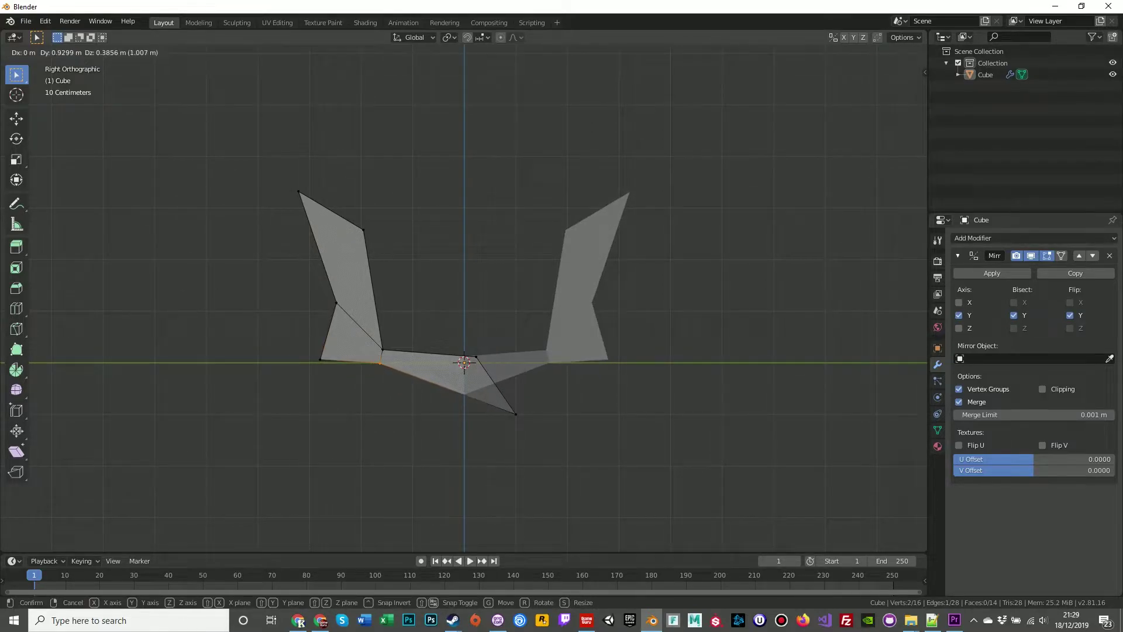
left_click(393, 387)
left_click_drag(462, 398, 558, 441)
key("g")
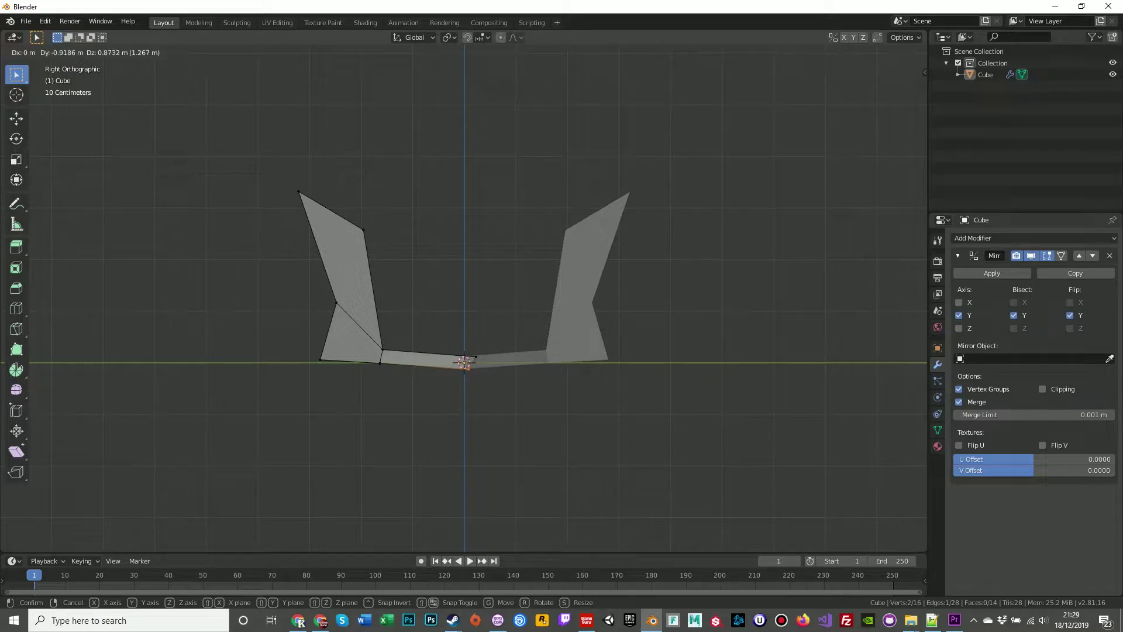
key("Return")
- In top view, move the floor's centre vertices at the -X end about 0.65 m outward, in line with the wall's edge
scroll(473, 369, "up", 4)
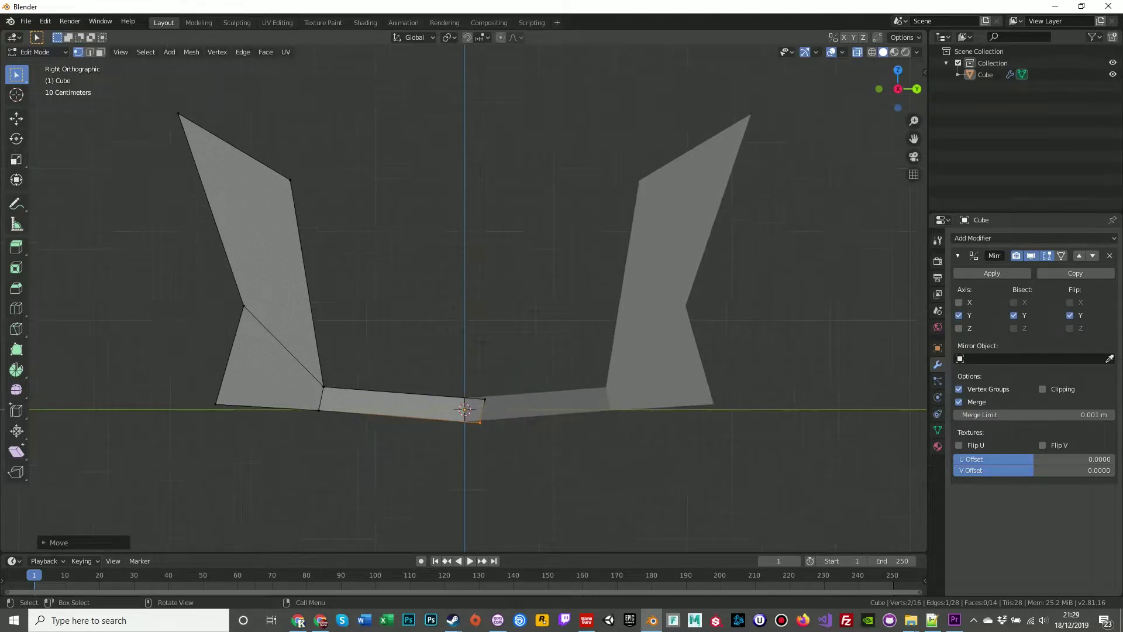
middle_click_drag(473, 368, 502, 403)
middle_click_drag(398, 275, 369, 221)
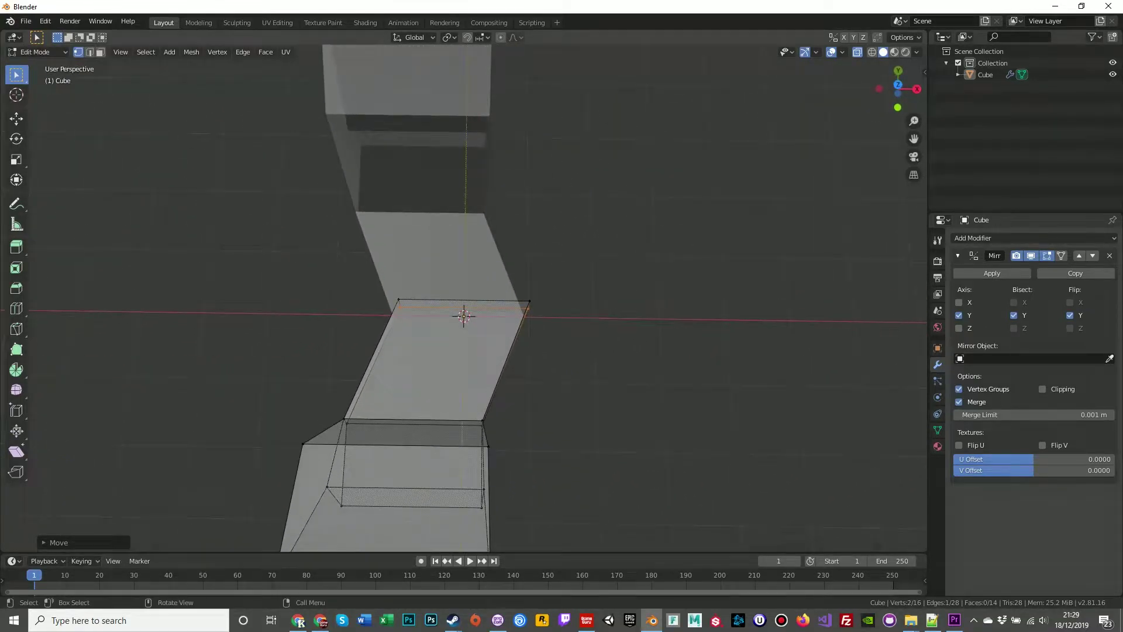
key("KP_7")
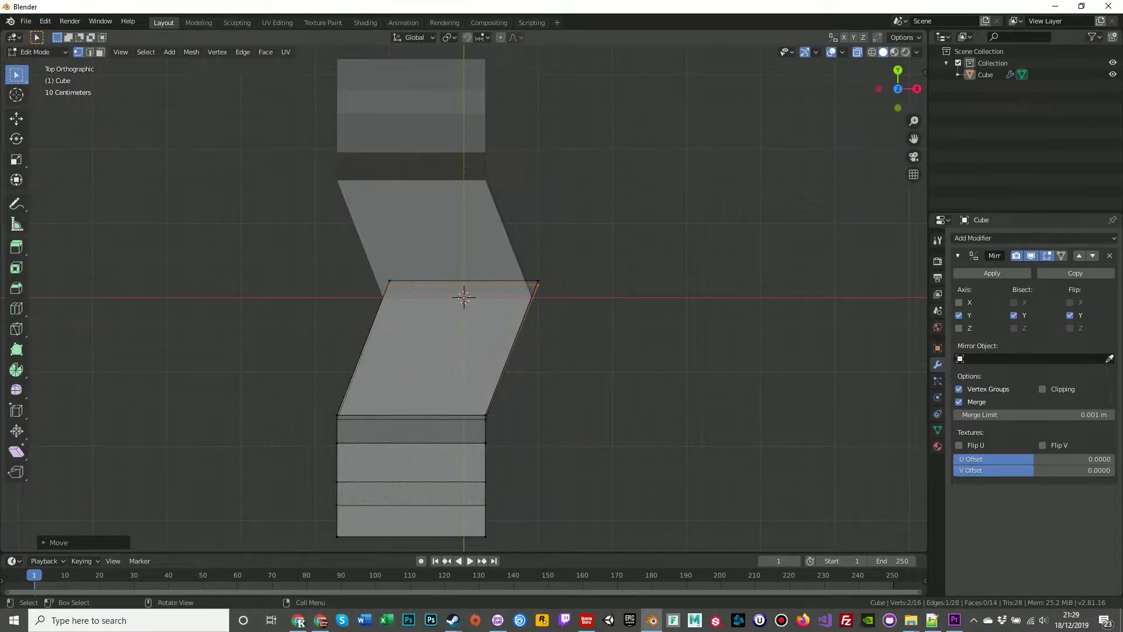
scroll(463, 298, "down", 2)
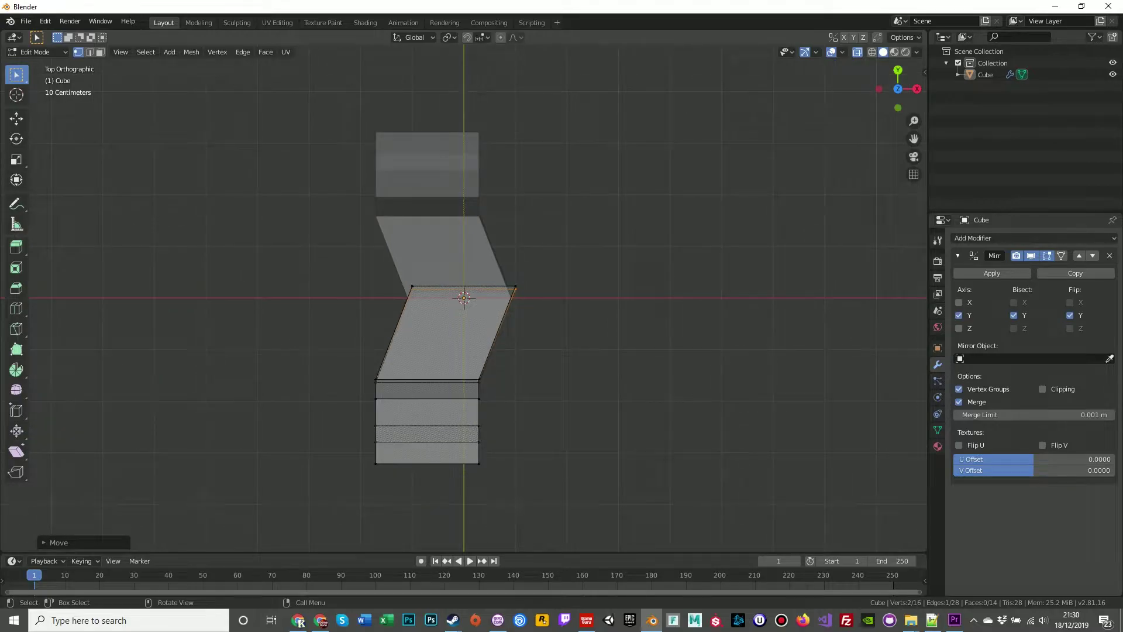
left_click_drag(397, 270, 425, 308)
left_click_drag(357, 354, 384, 390)
key("alt+a")
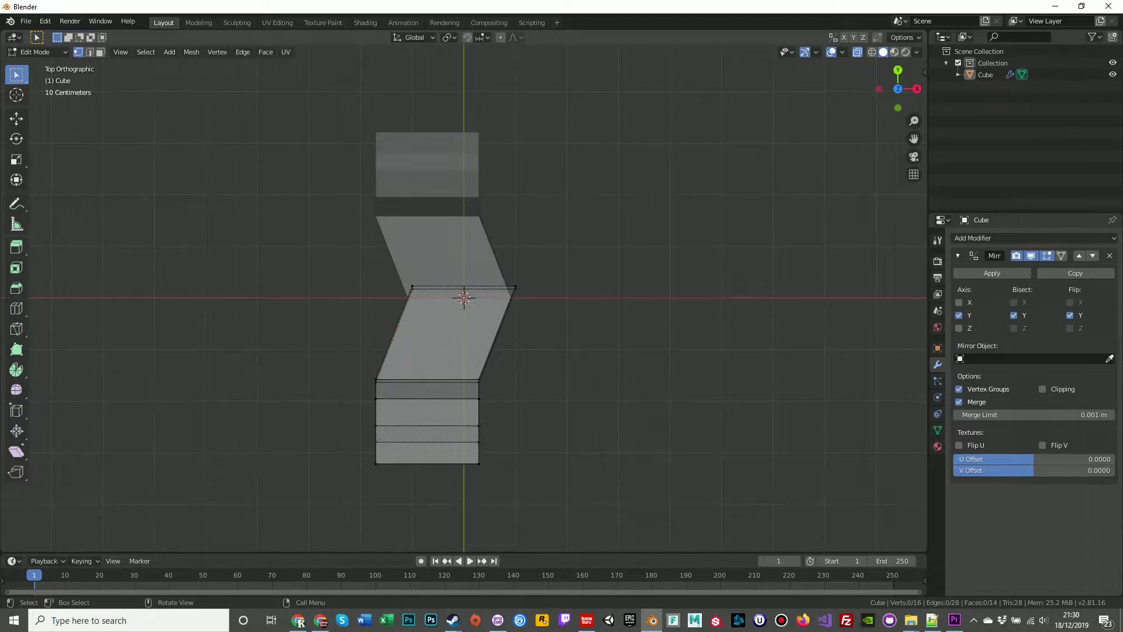
left_click_drag(357, 259, 440, 327)
key("g")
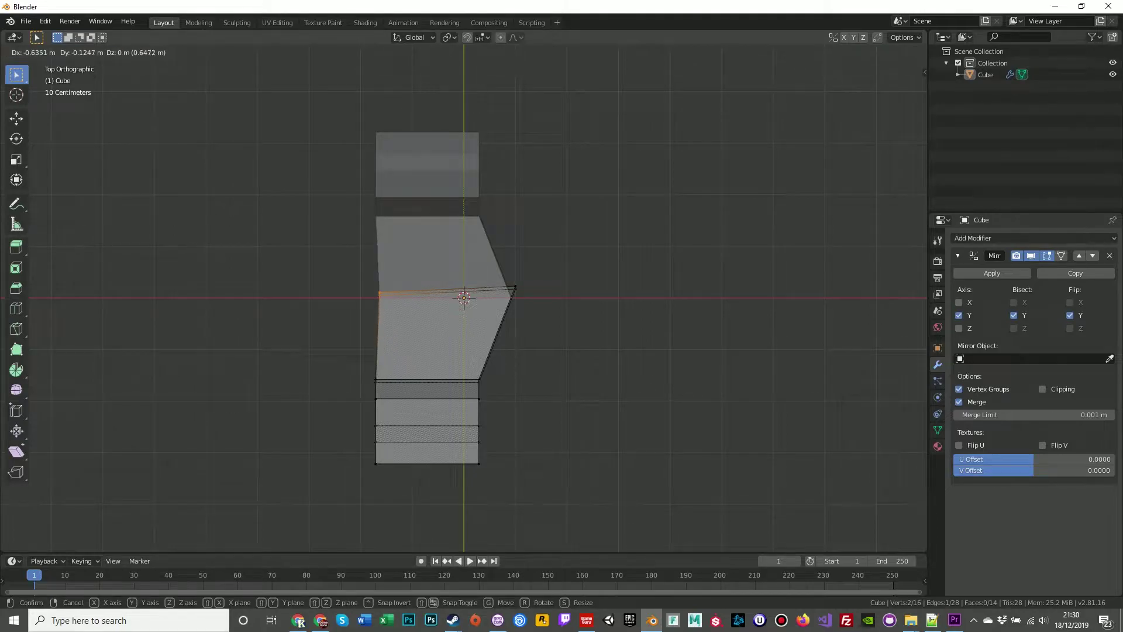
key("Return")
- Move the floor's centre vertices at the +X end about 0.78 m toward -X, in line with the wall's edge
left_click_drag(545, 265, 503, 307)
key("g")
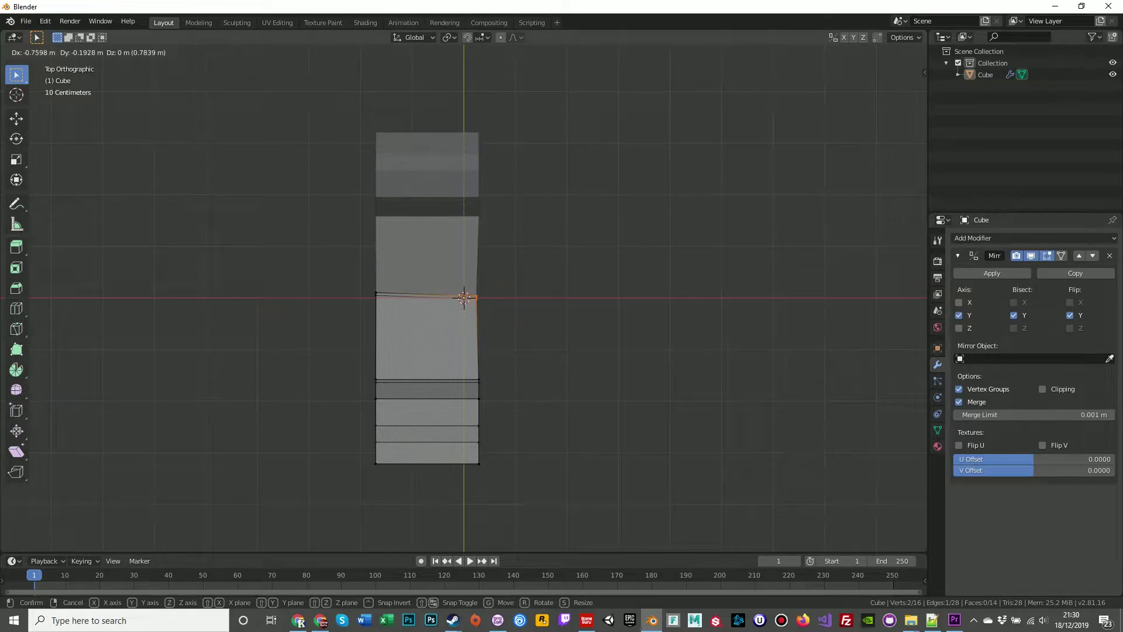
key("Return")
scroll(464, 298, "up", 2)
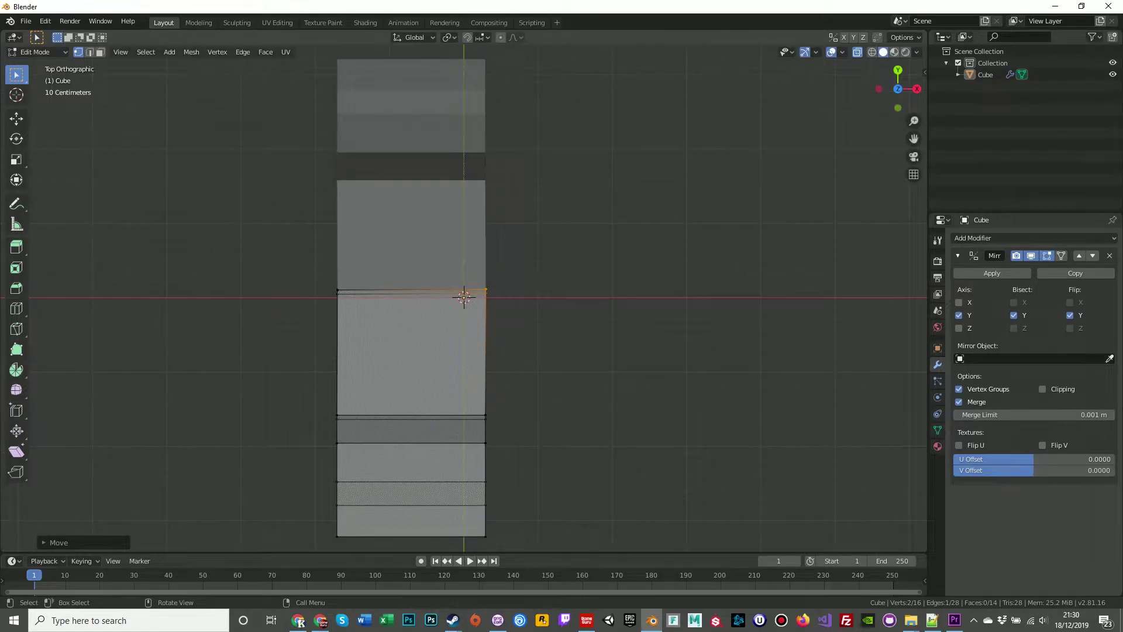
scroll(463, 298, "down", 1)
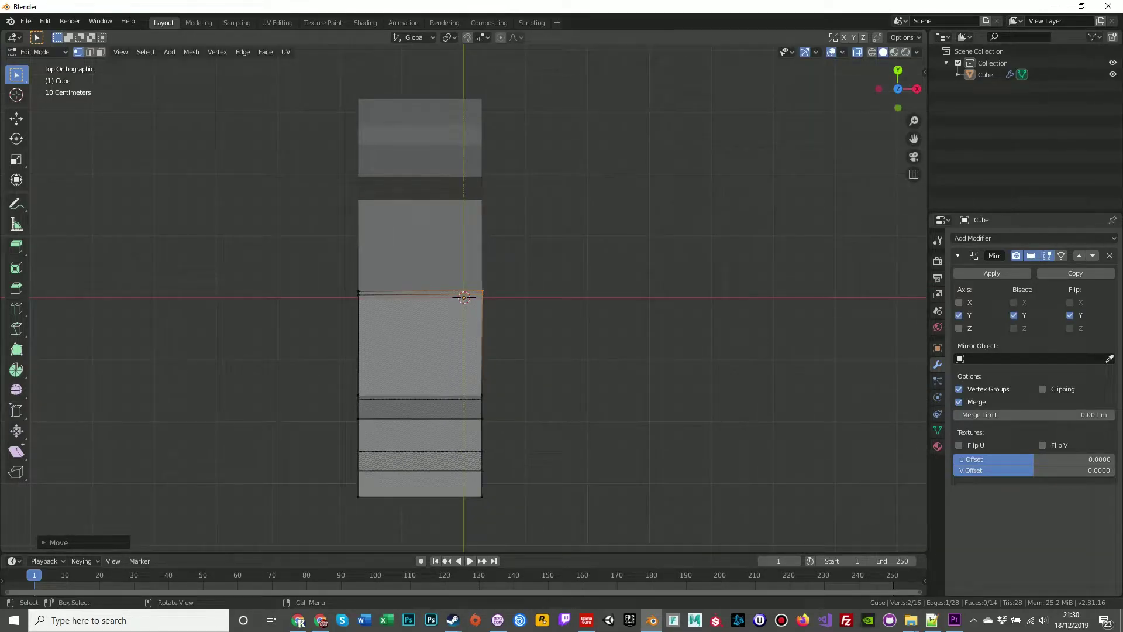
- Show the transform values and check the coordinates of the floor's individual vertices along the -X edge
key("n")
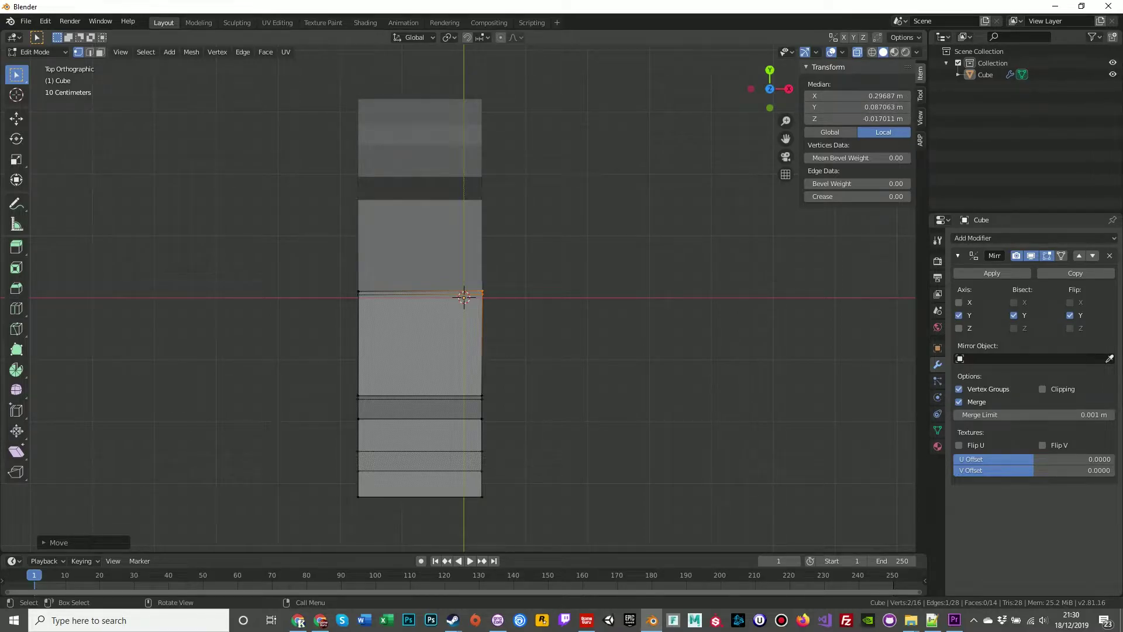
left_click(358, 291)
left_click(358, 294)
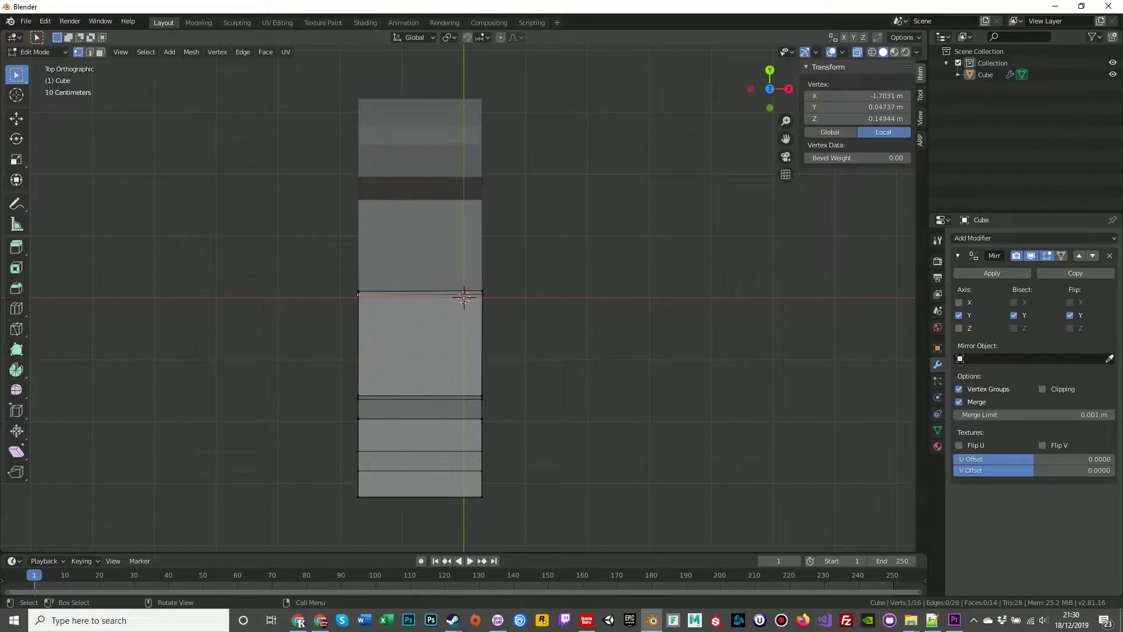
left_click(464, 298)
left_click(464, 298)
left_click(358, 396)
left_click(357, 398)
left_click(358, 291)
- Try placing the floor's two centre vertices at the -X end at X = -2 m, and revert the attempt
left_click_drag(857, 96, 824, 97)
key("ctrl+z")
left_click(857, 95)
type("-2")
key("Return")
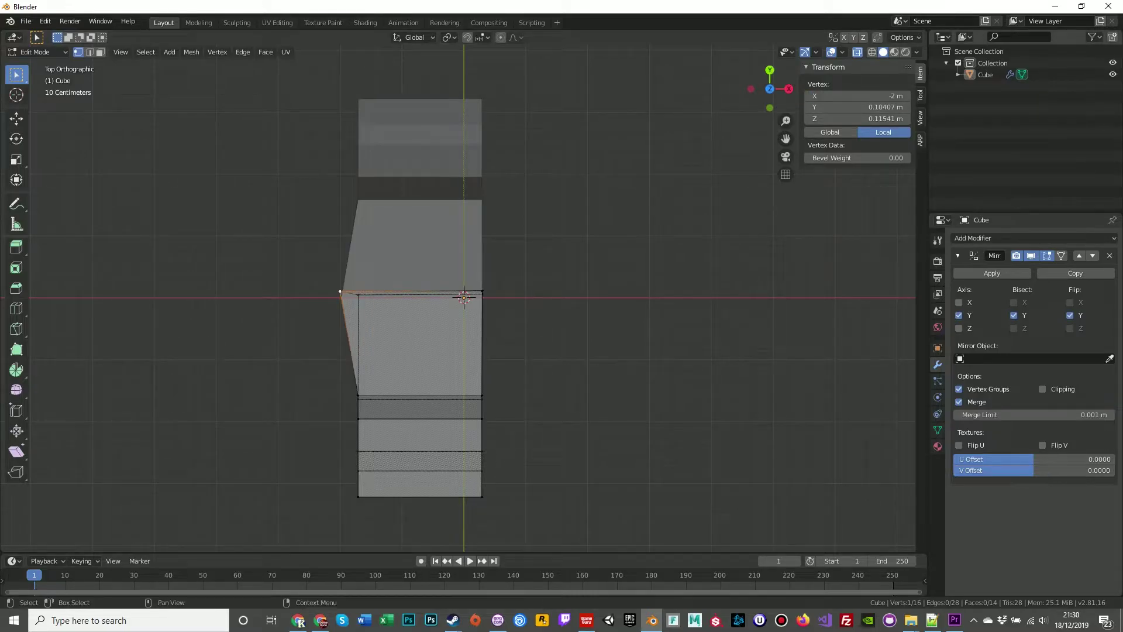
left_click(358, 296)
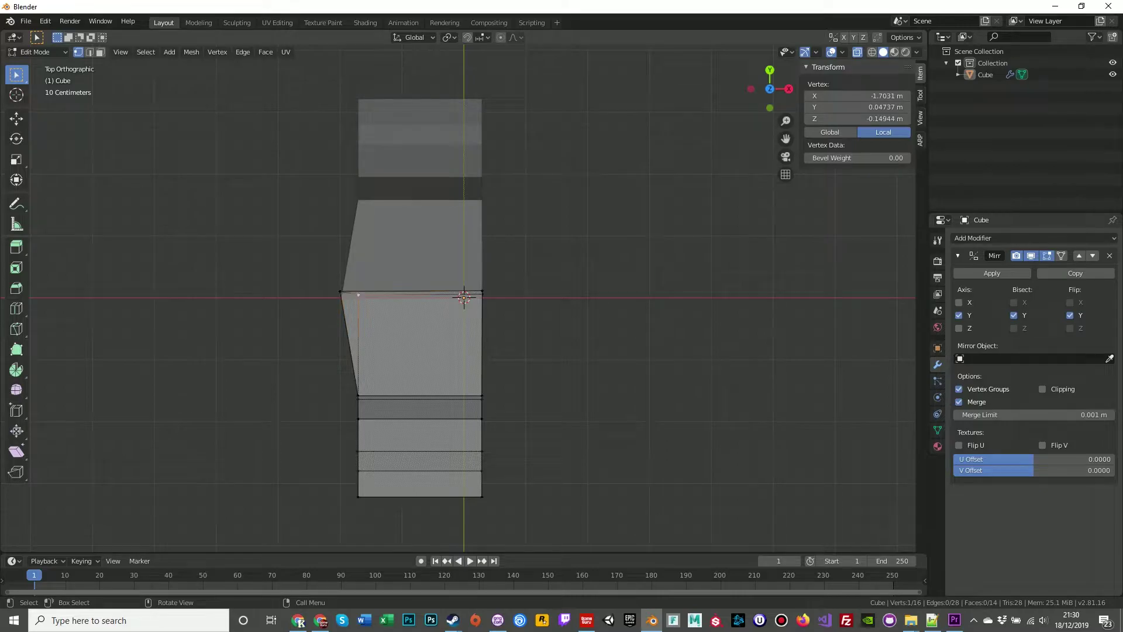
left_click(858, 95)
type("-2")
key("Return")
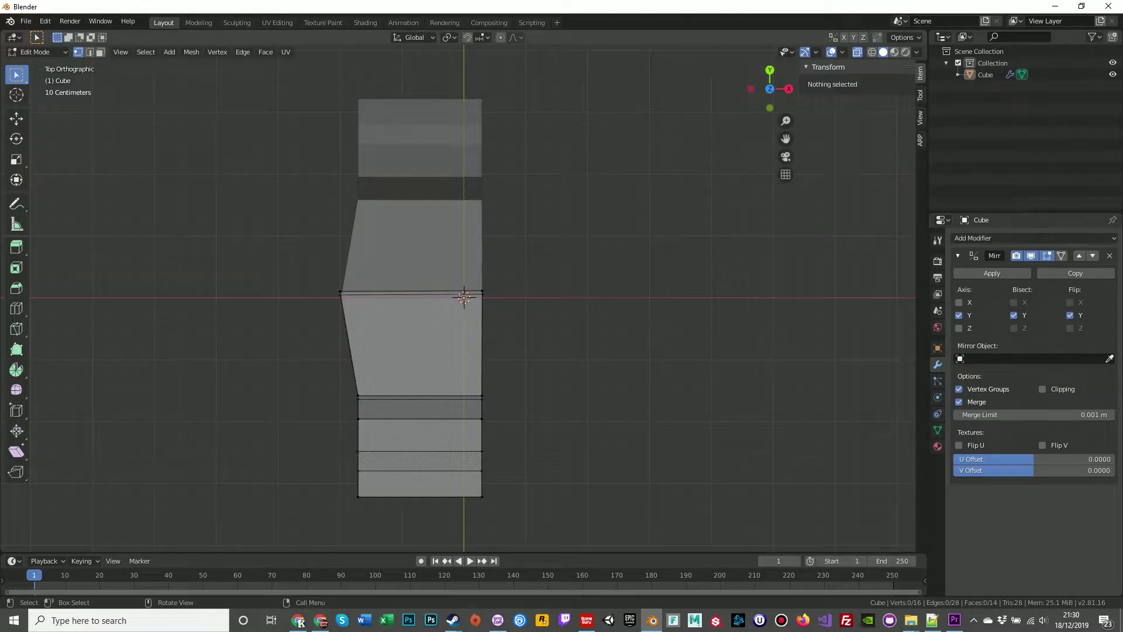
key("ctrl+z")
key("ctrl+z")
key("ctrl+z")
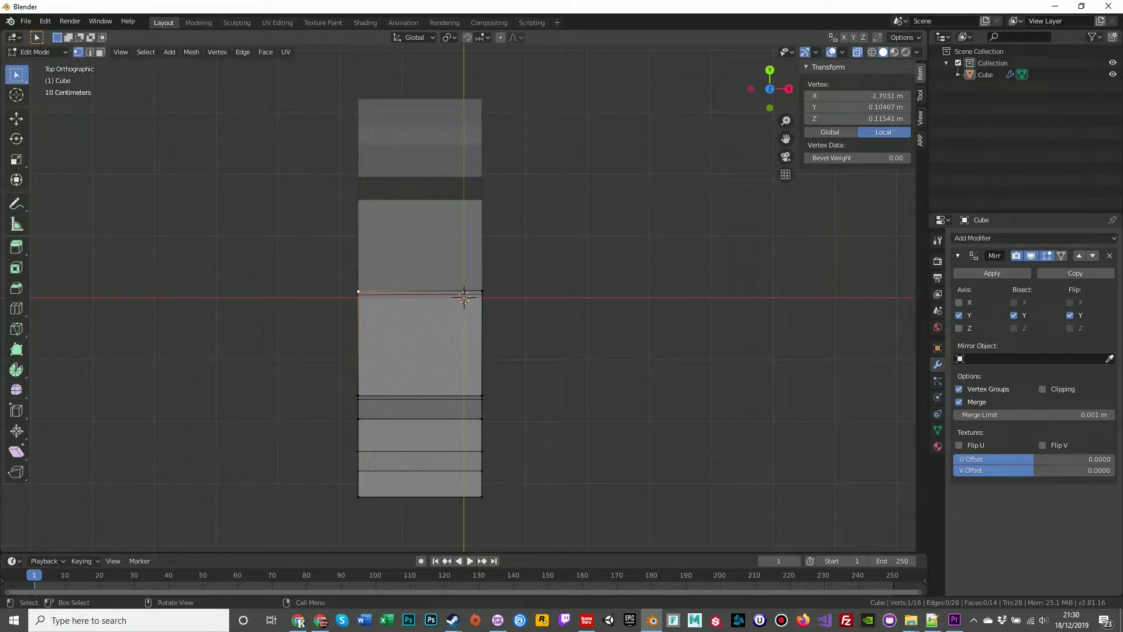
- In front view, select all vertices at the canyon's -X end and move them about 0.3 m outward along X
middle_click_drag(527, 363, 459, 261)
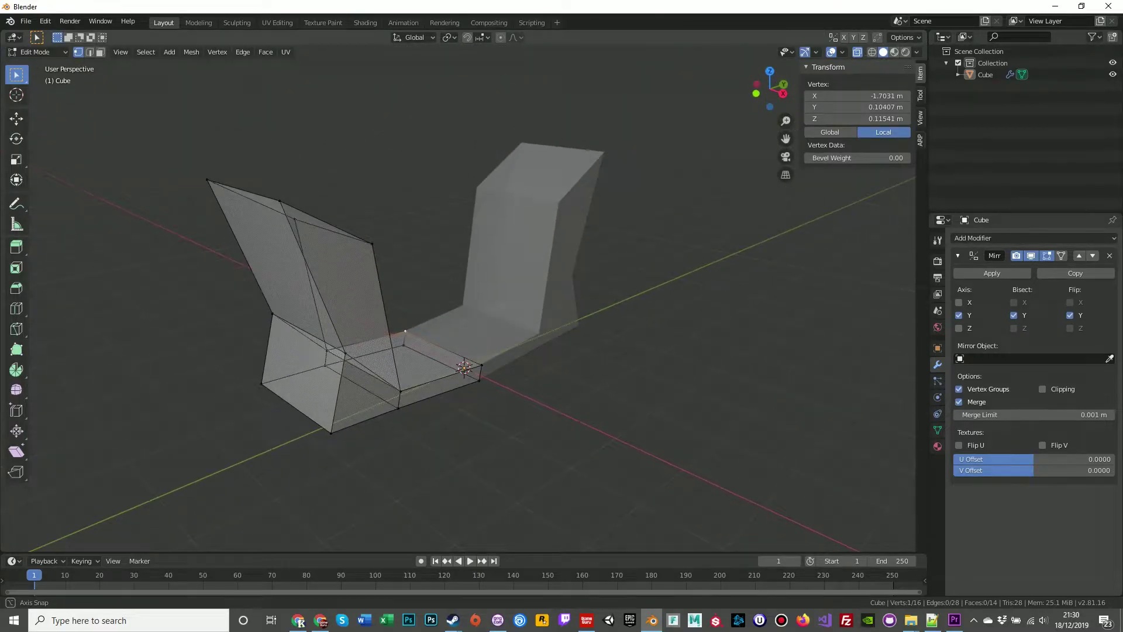
scroll(460, 302, "down", 3)
scroll(458, 292, "up", 1)
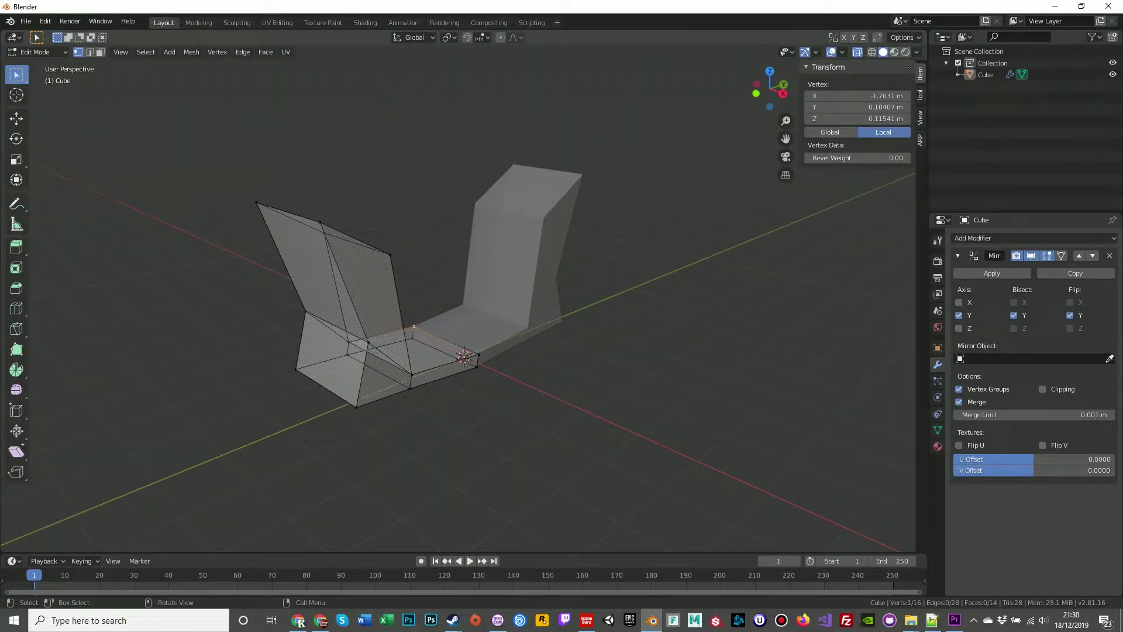
middle_click_drag(458, 292, 509, 349)
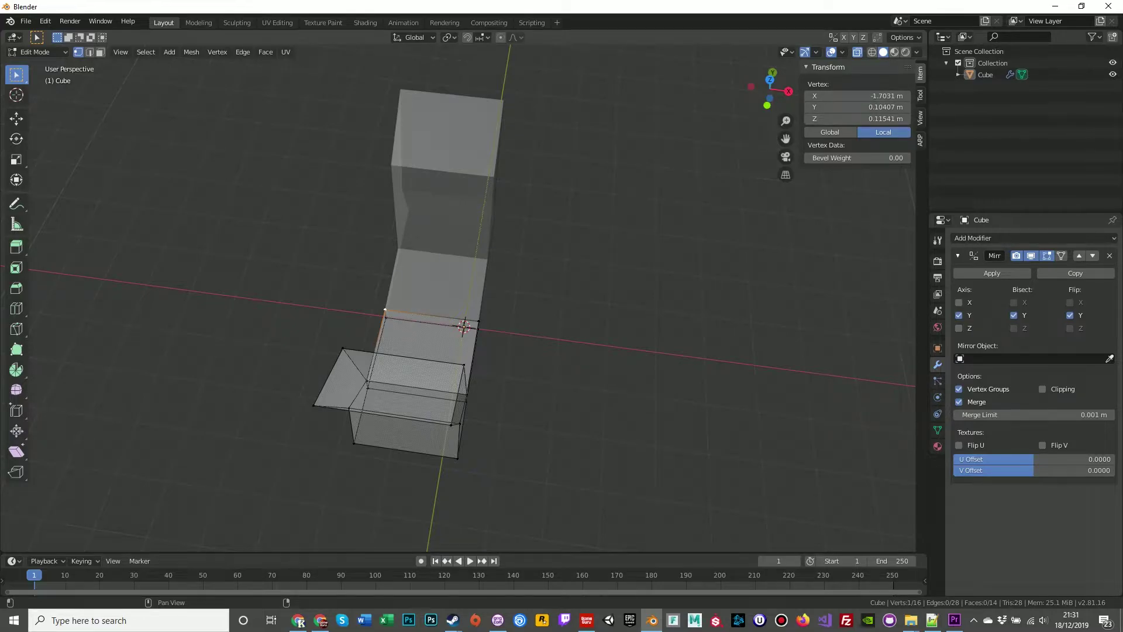
key("n")
key("KP_7")
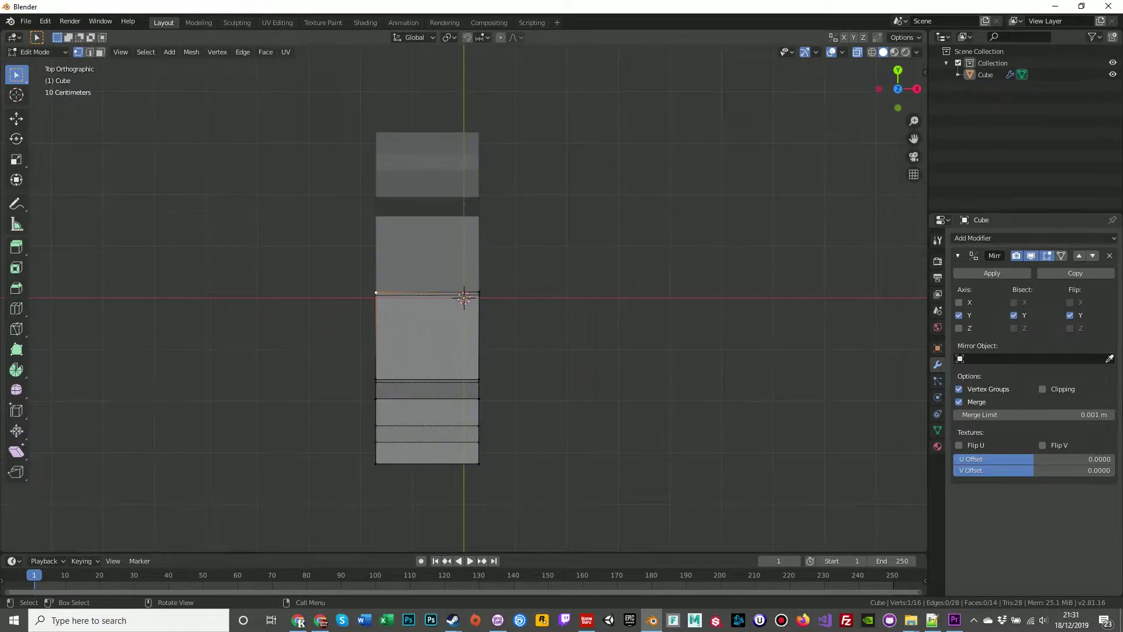
key("KP_3")
key("KP_1")
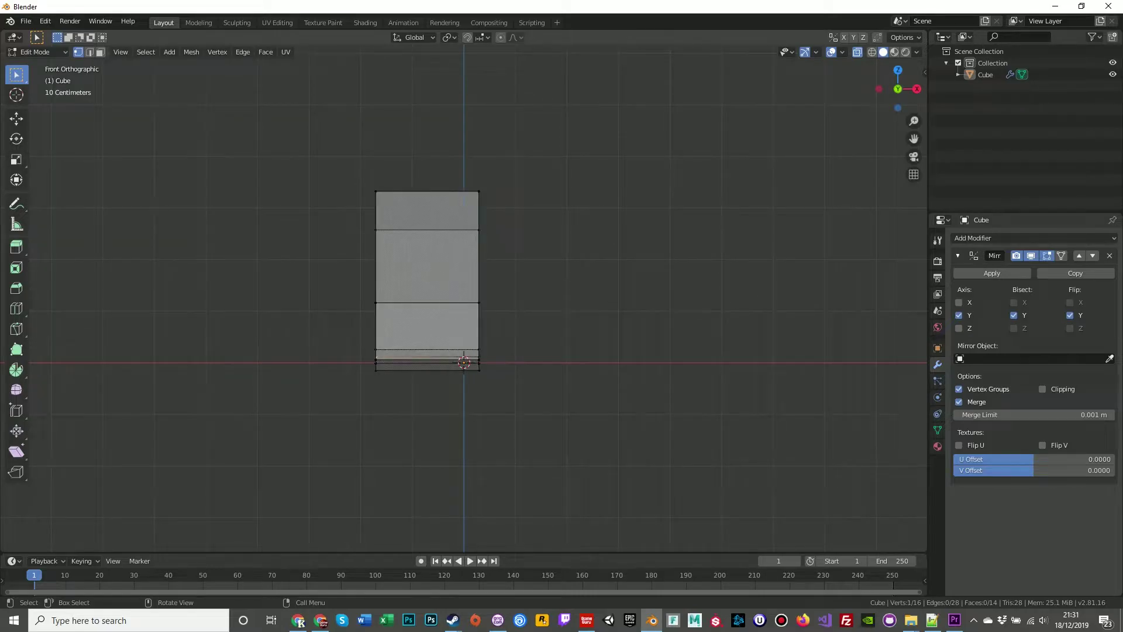
left_click_drag(339, 151, 399, 428)
middle_click_drag(398, 428, 502, 473)
key("KP_1")
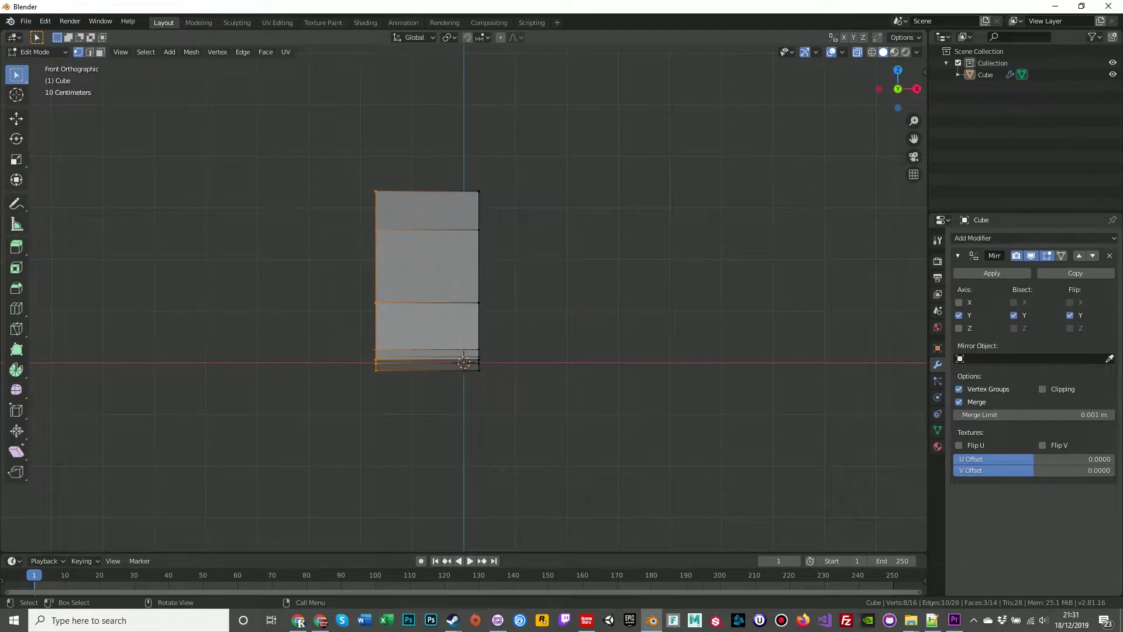
key("g")
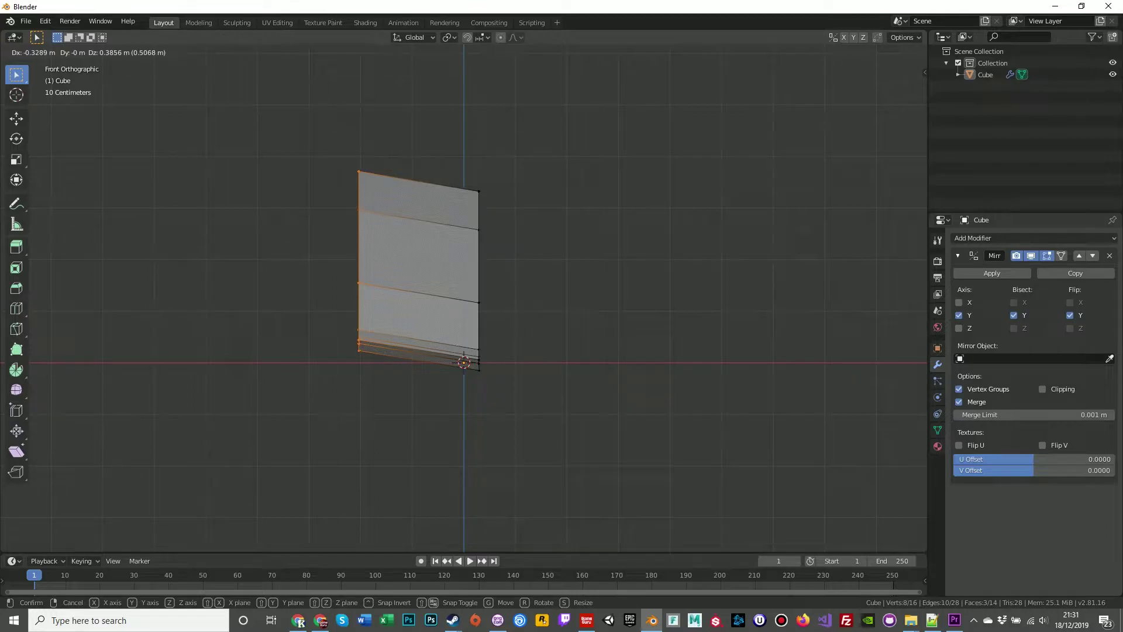
key("x")
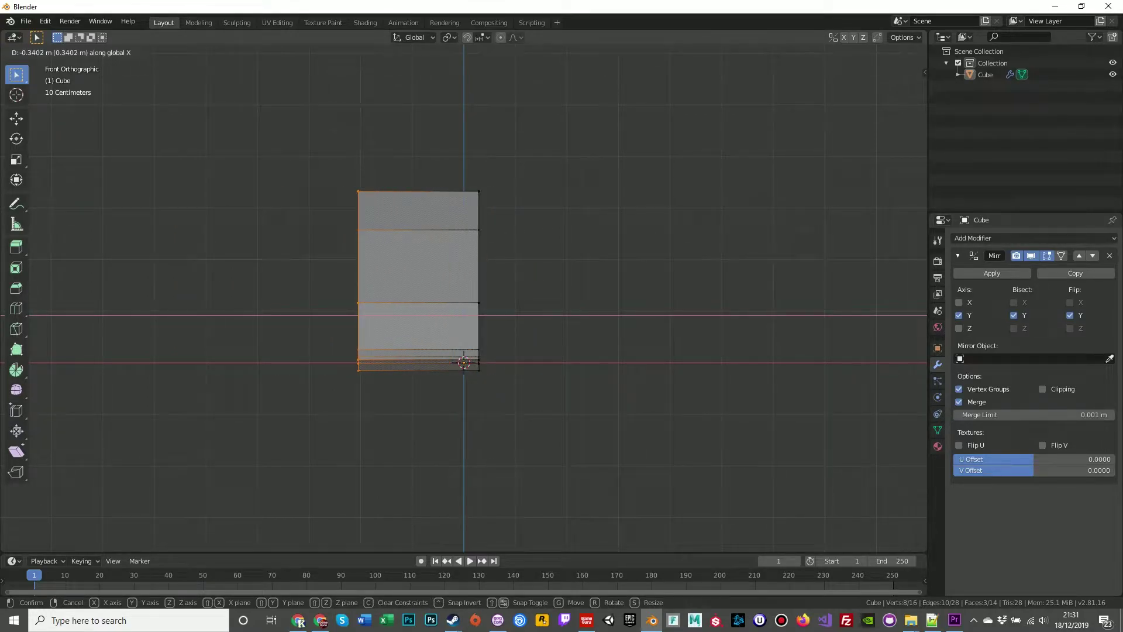
key("Return")
- Select all vertices at the canyon's +X end and move them about 1.55 m outward along X to widen the section
left_click_drag(465, 170, 532, 440)
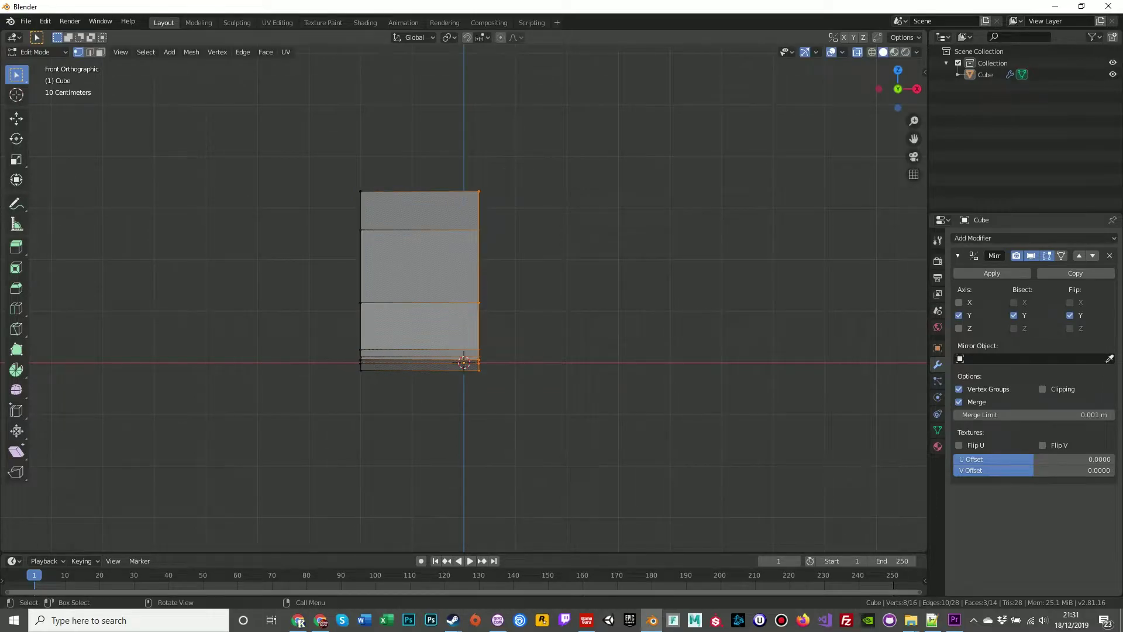
key("g")
key("x")
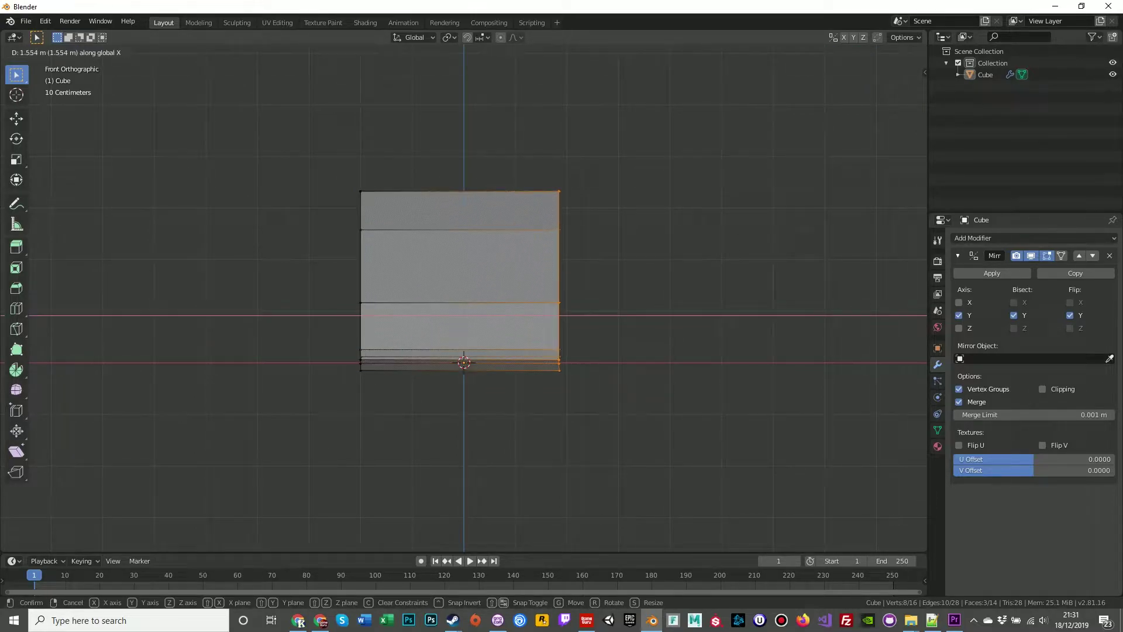
key("Return")
middle_click_drag(620, 433, 375, 463)
middle_click_drag(631, 264, 719, 256)
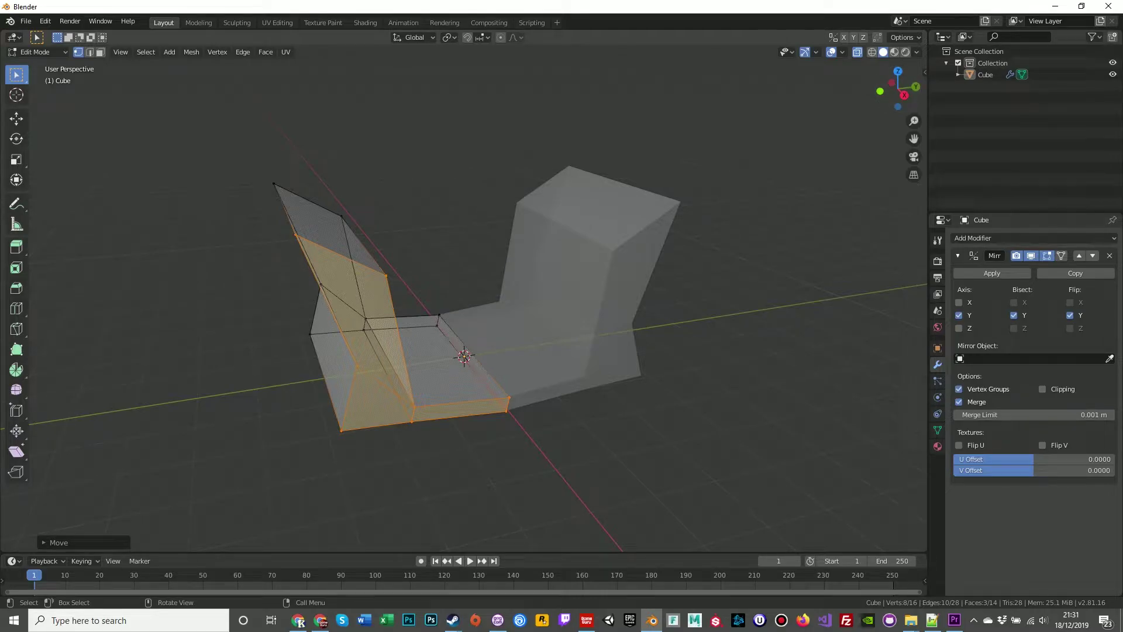
- Turn X-ray off and apply the Mirror modifier to the canyon in Object Mode
left_click(858, 52)
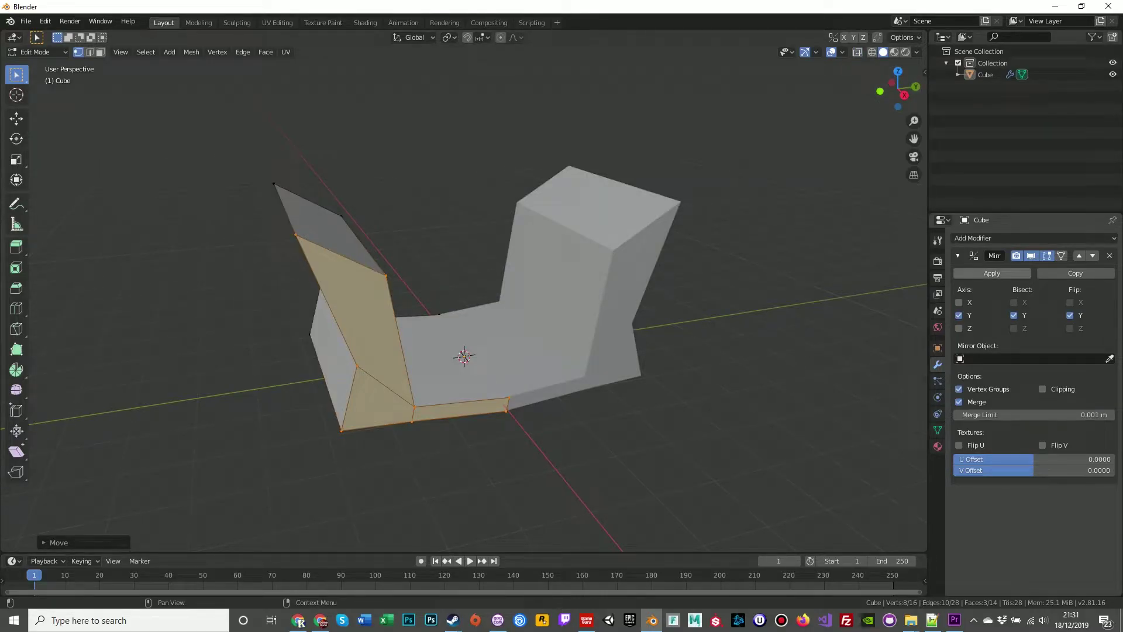
left_click(992, 273)
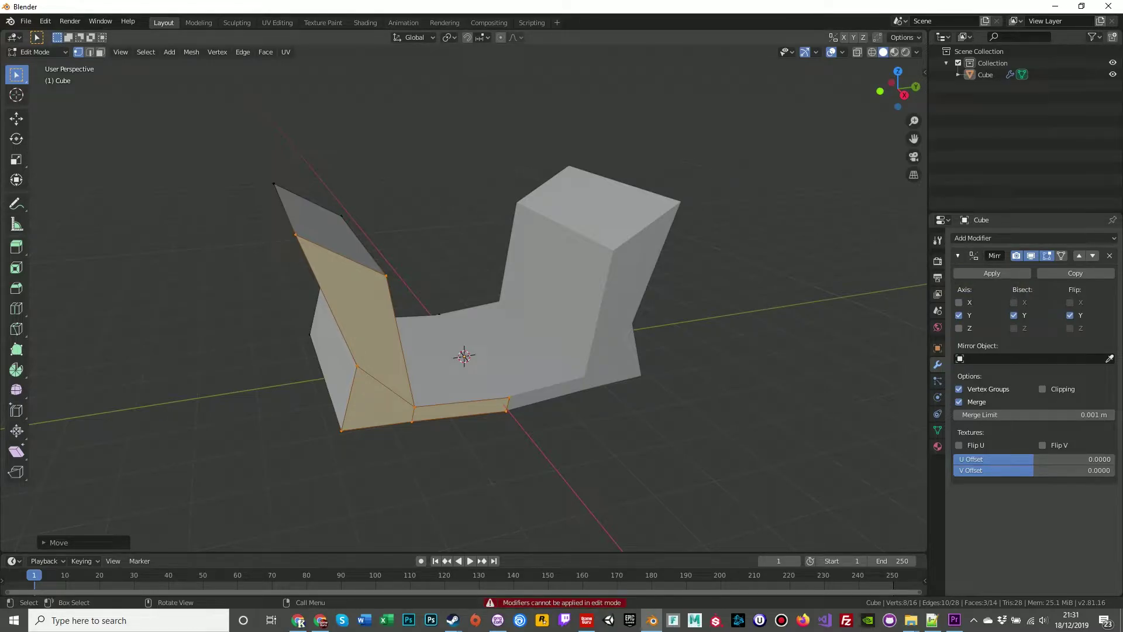
key("Tab")
left_click(556, 293)
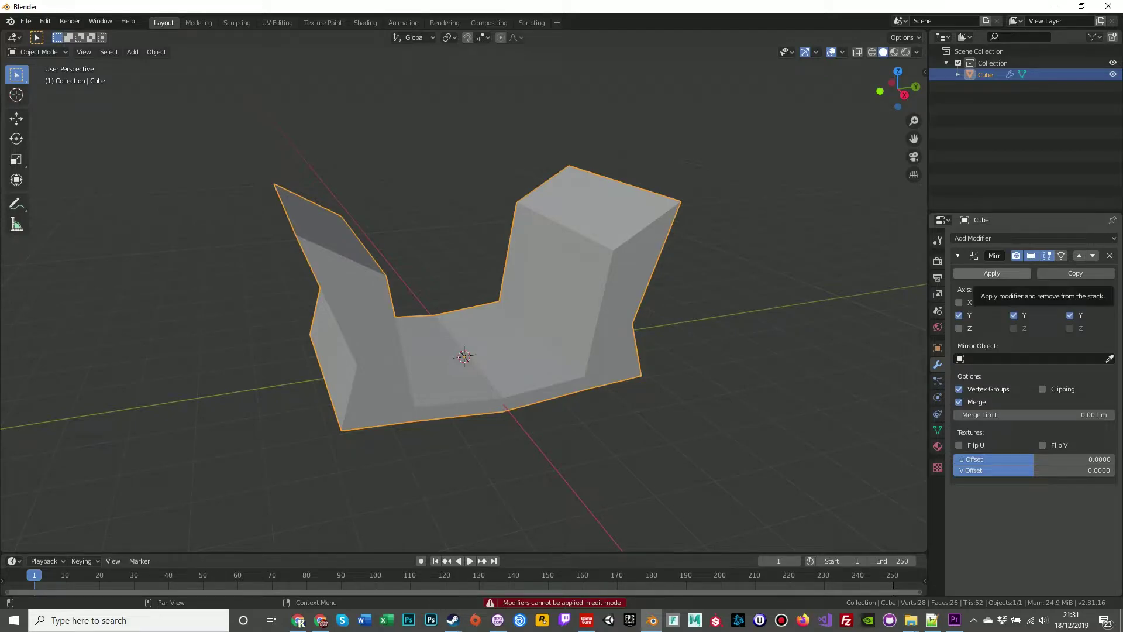
left_click(993, 273)
left_click(773, 263)
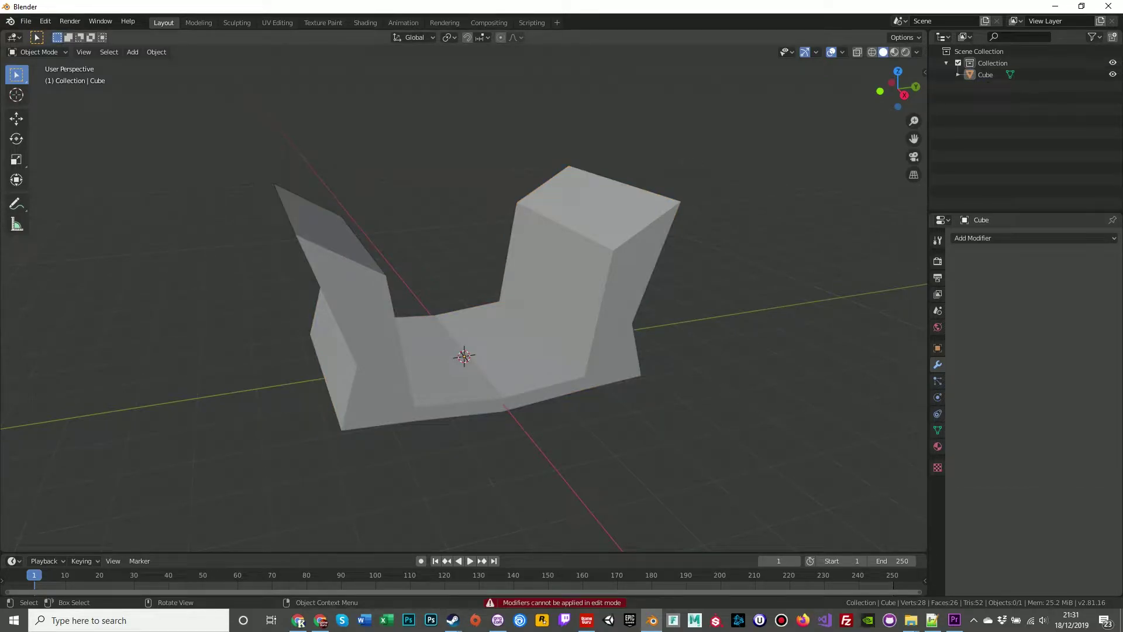
- Select the canyon object, return to Edit Mode and deselect all of its geometry
left_click(555, 293)
middle_click_drag(556, 292, 553, 223)
scroll(552, 222, "up", 2)
middle_click_drag(468, 223, 552, 365)
key("Tab")
scroll(562, 400, "down", 2)
scroll(562, 400, "up", 3)
scroll(550, 363, "down", 5)
middle_click_drag(550, 310, 579, 328)
scroll(570, 331, "up", 3)
key("alt+a")
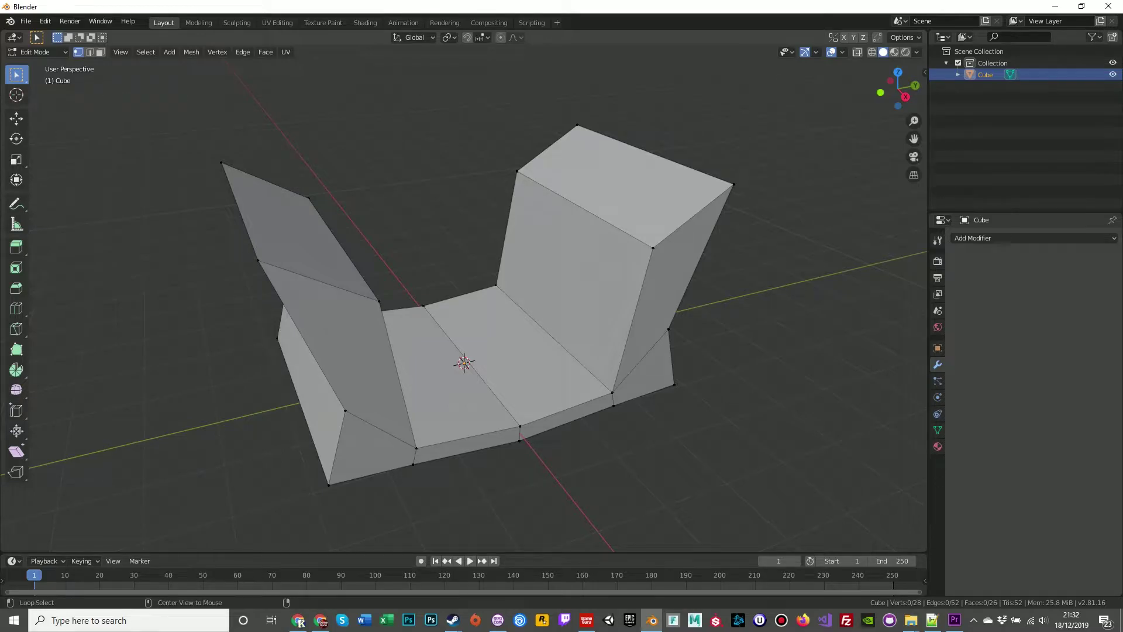
- Save the canyon scene as rockfall2.blend in the Desktop anim folder
key("ctrl")
key("ctrl+s")
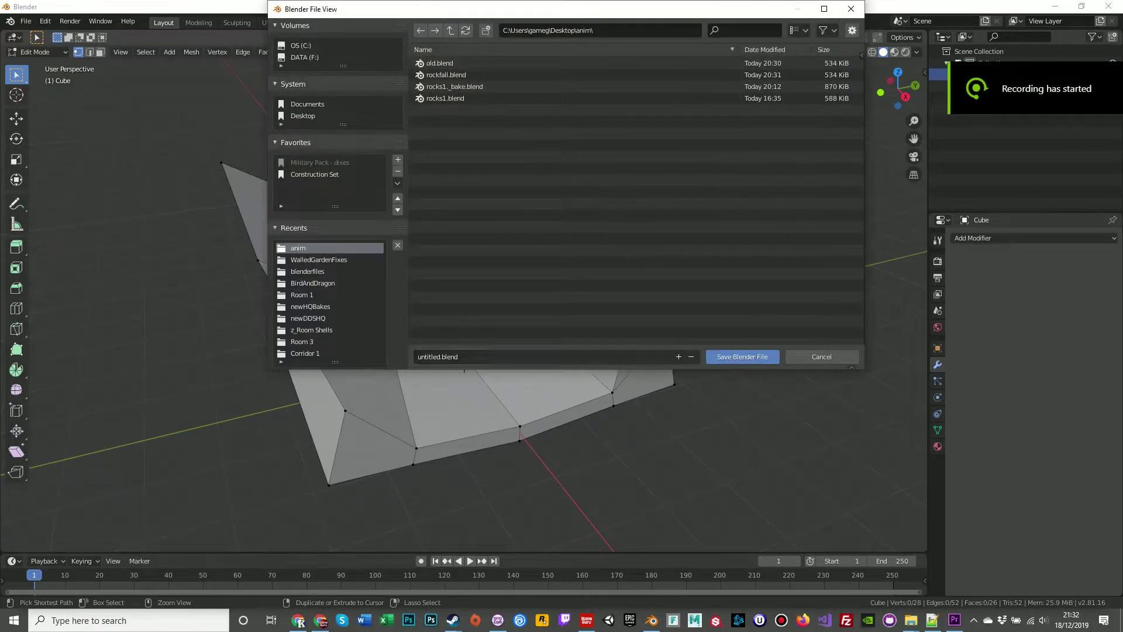
type("rock")
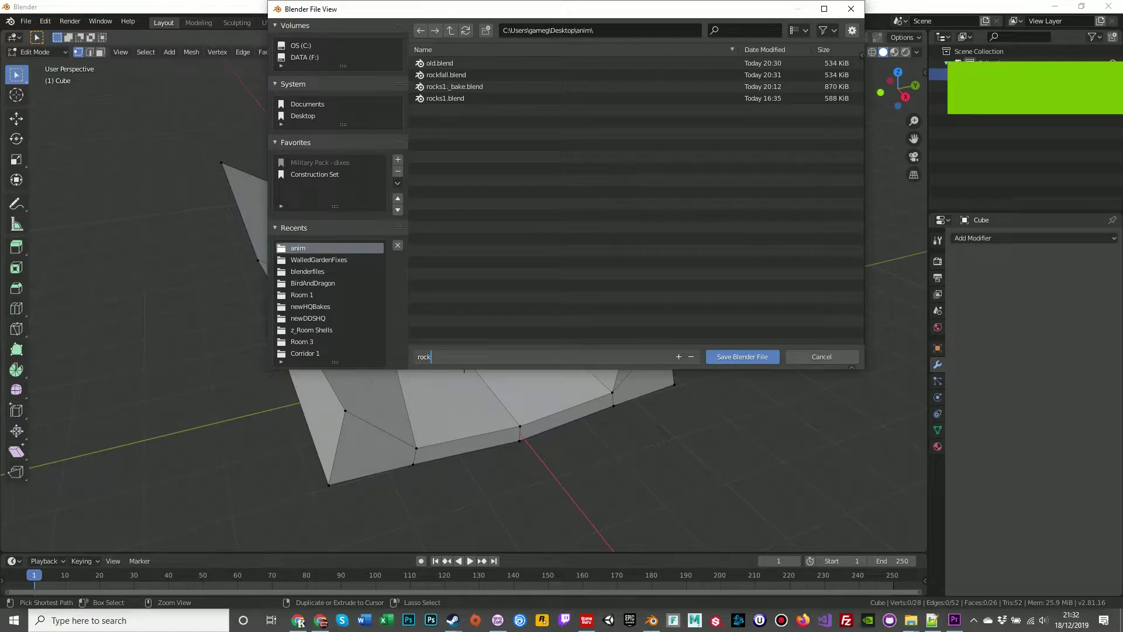
type("fall2")
key("Return")
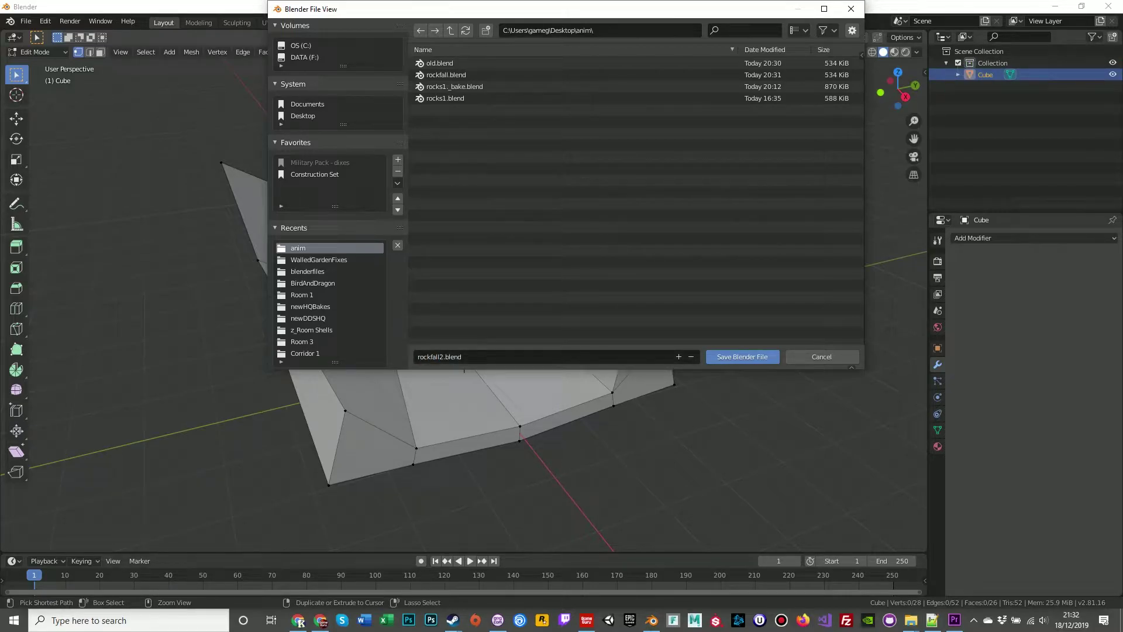
left_click(742, 357)
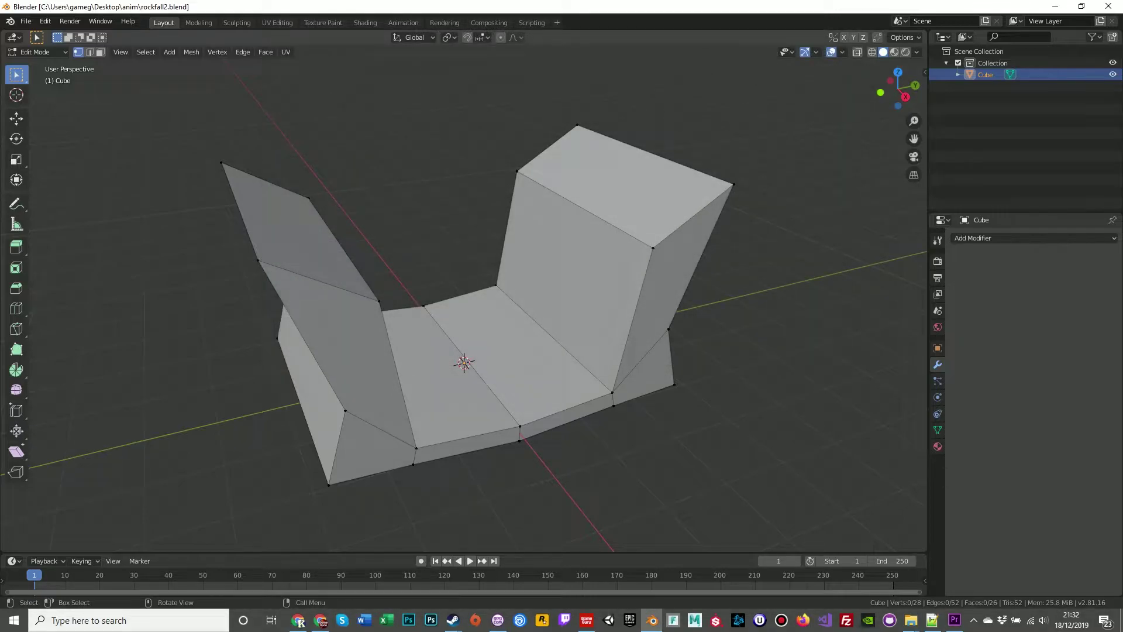
- Return to Object Mode, deselect the canyon and add an Ico Sphere mesh at the 3D cursor
middle_click_drag(468, 328, 461, 317)
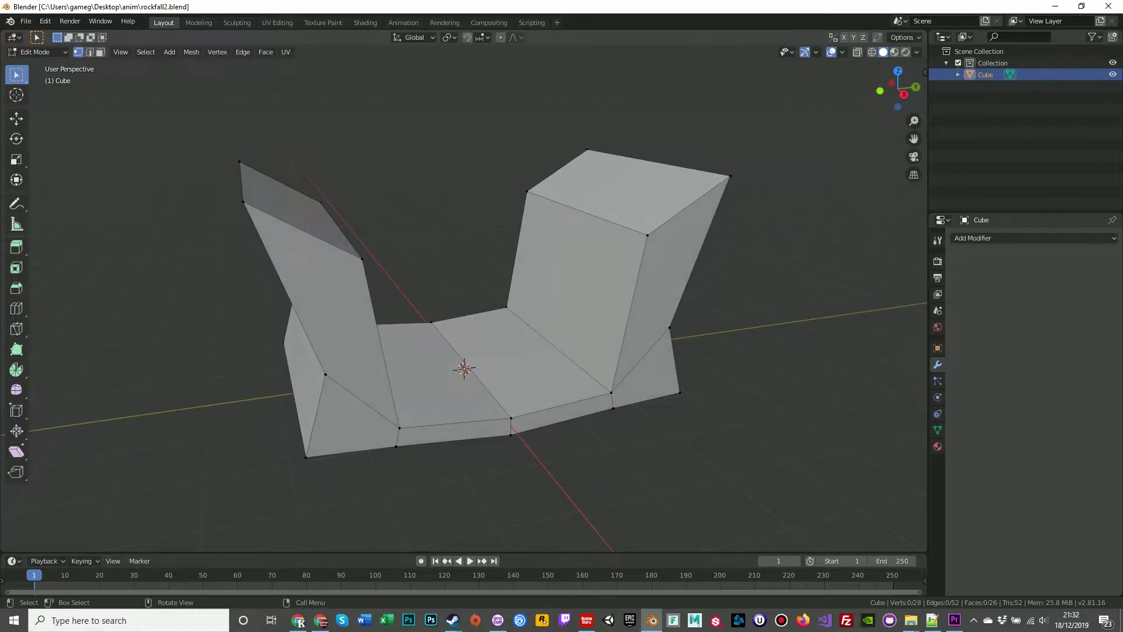
key("Tab")
key("alt+a")
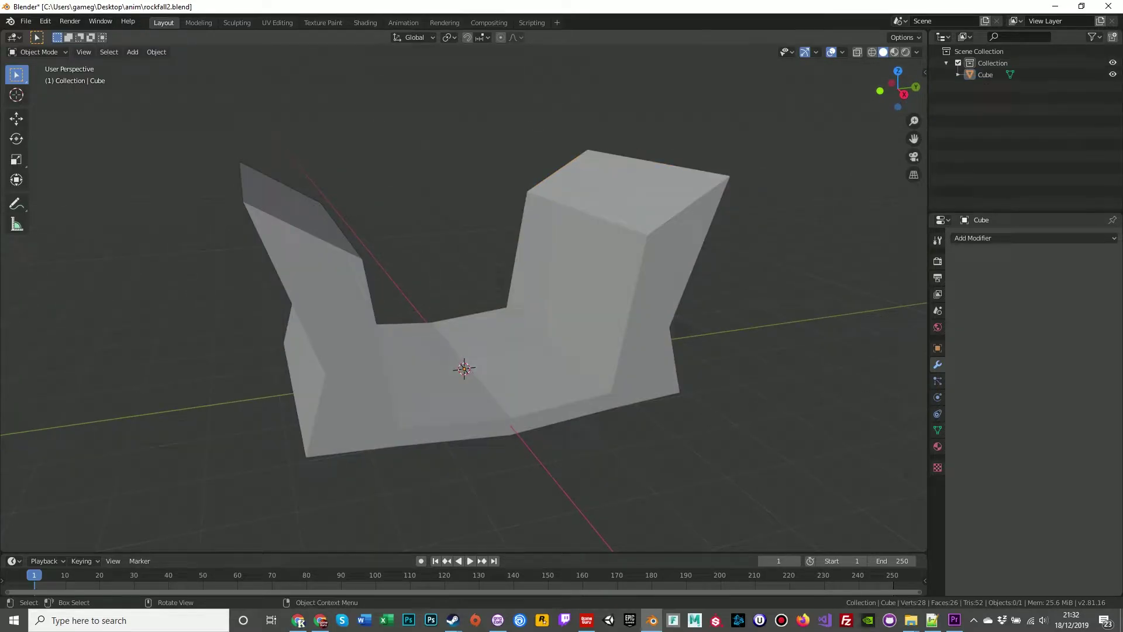
key("shift+a")
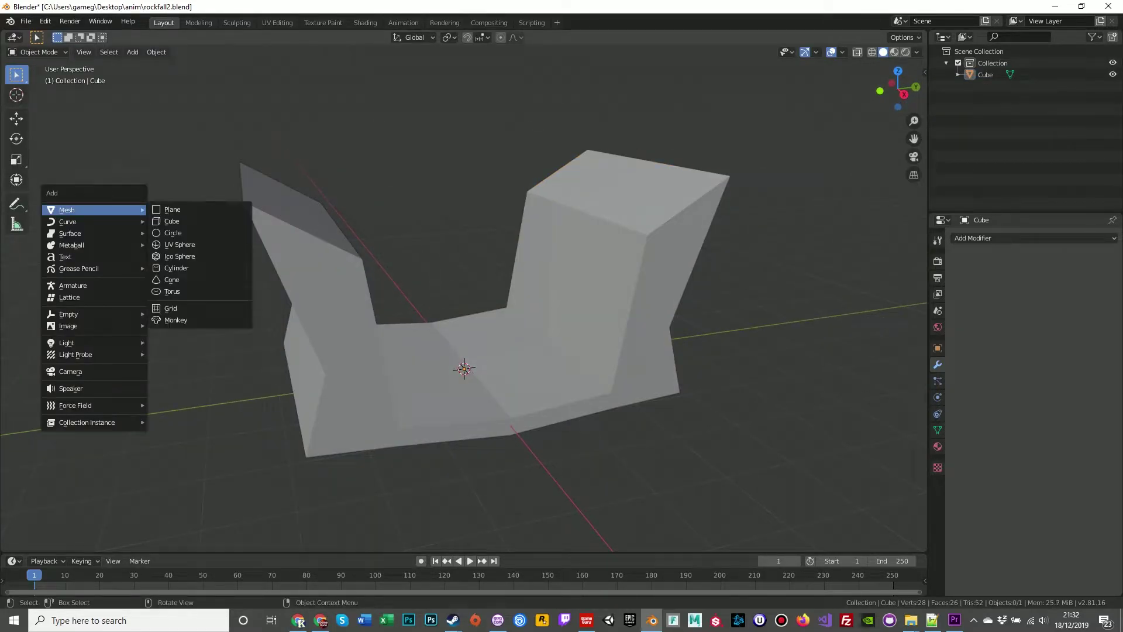
mouse_move(93, 233)
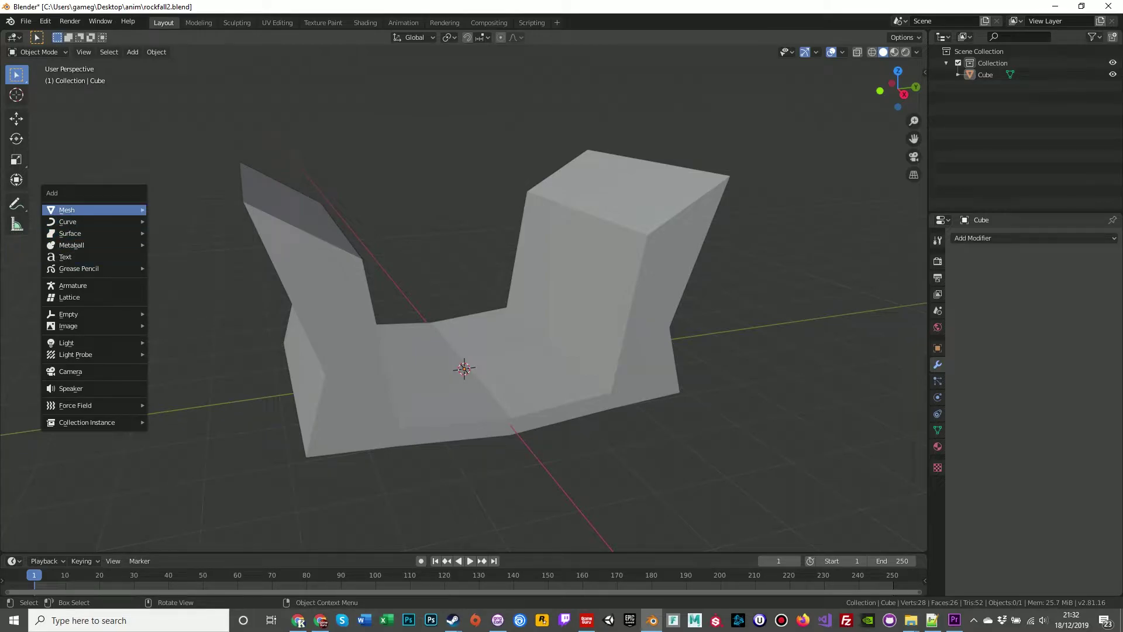
mouse_move(93, 210)
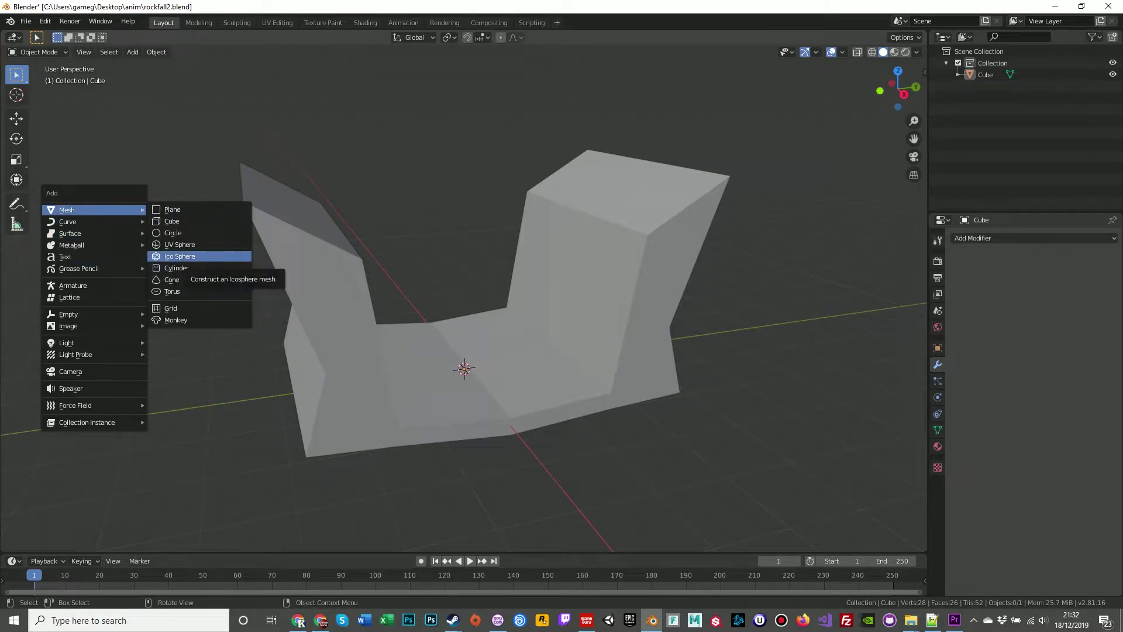
left_click(179, 256)
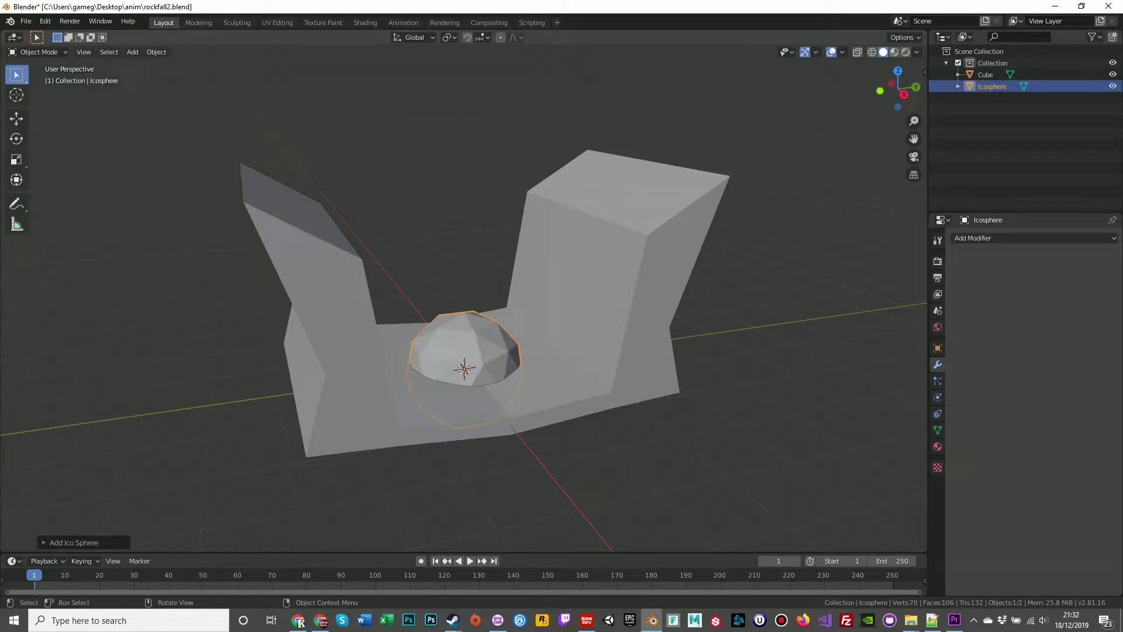
- Raise the icosphere along Z until it hangs above the canyon and scale it to about 0.56
key("g")
key("x")
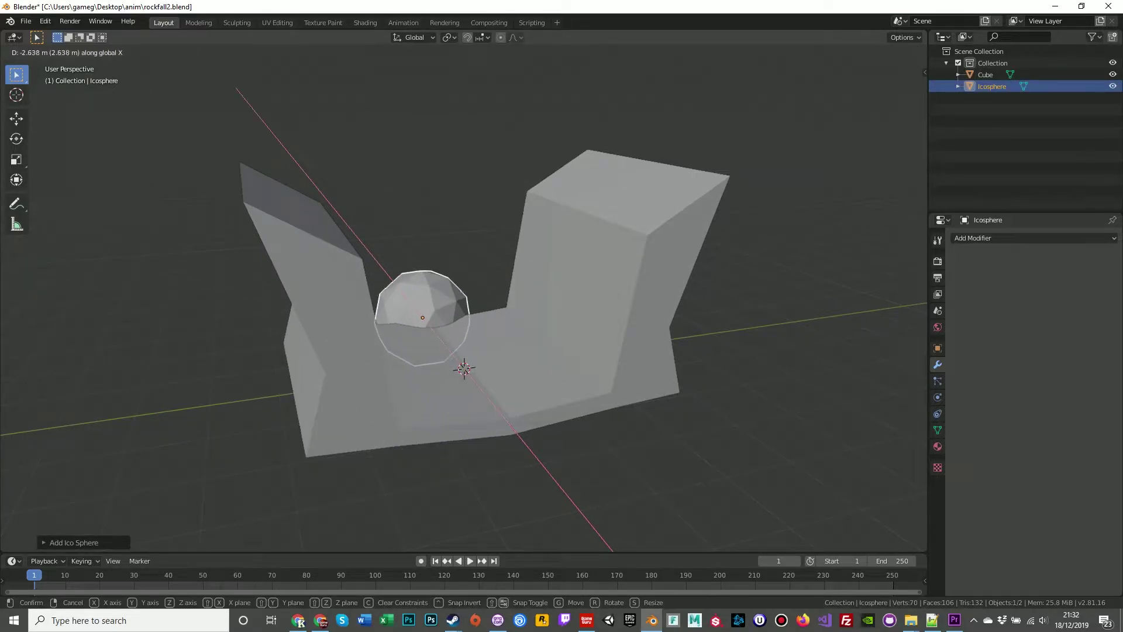
key("z")
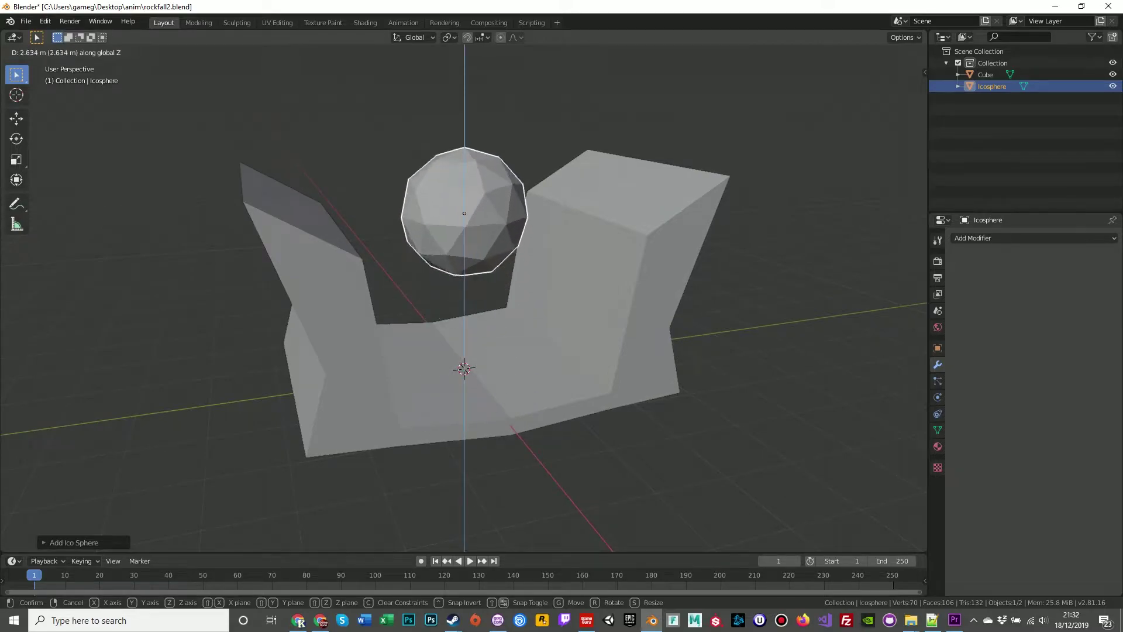
key("Return")
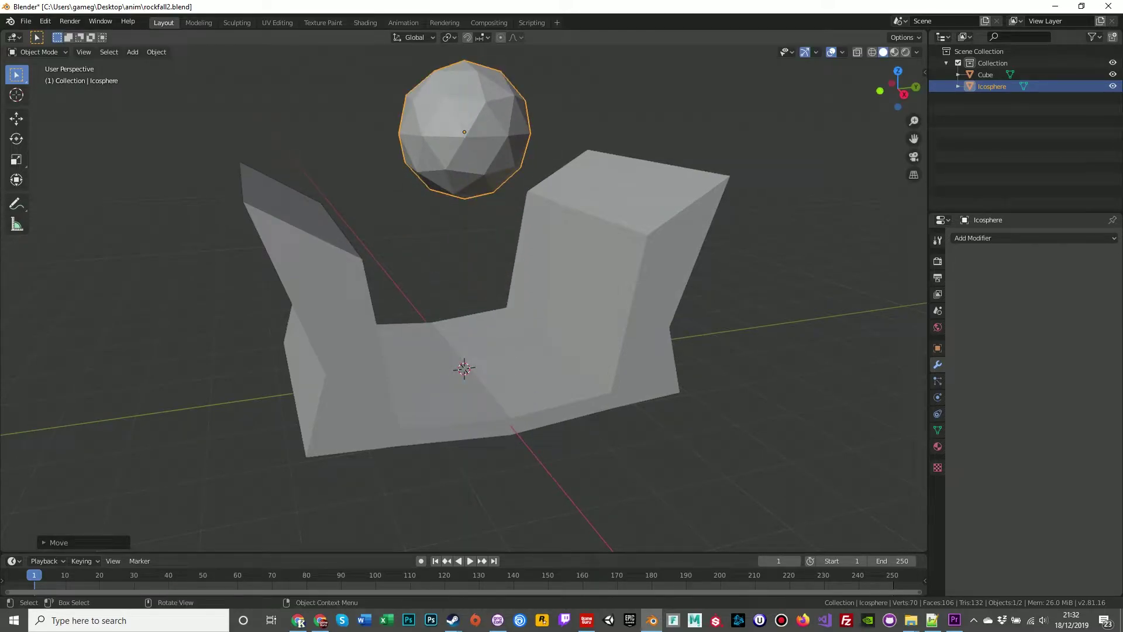
key("s")
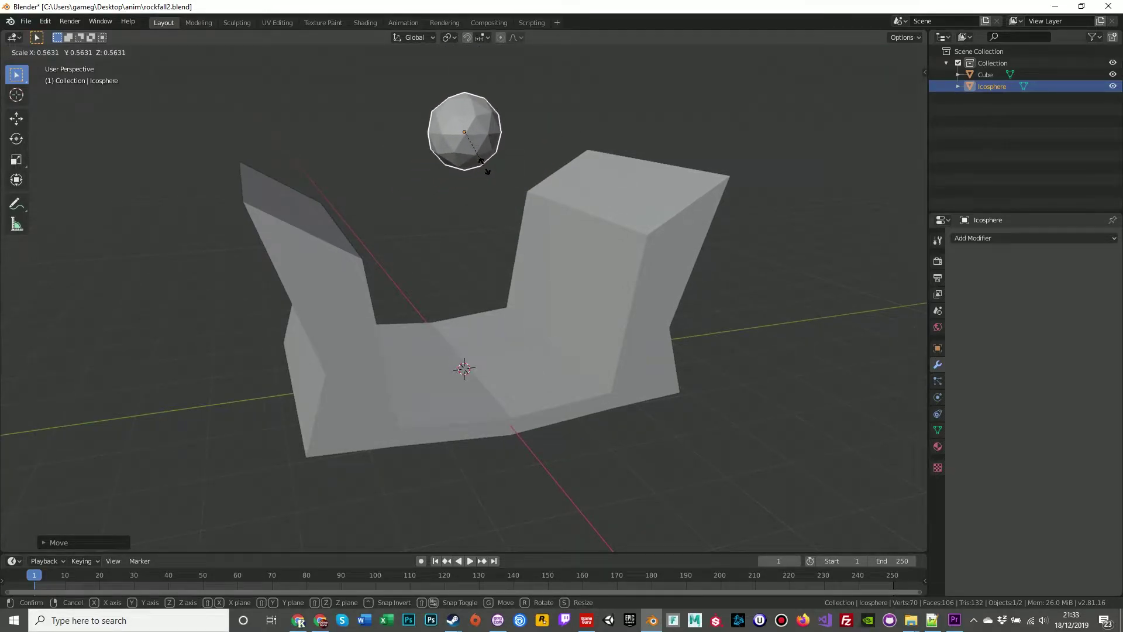
key("Return")
mouse_move(498, 245)
middle_mouse_down()
mouse_move(532, 284)
mouse_move(508, 254)
middle_mouse_up()
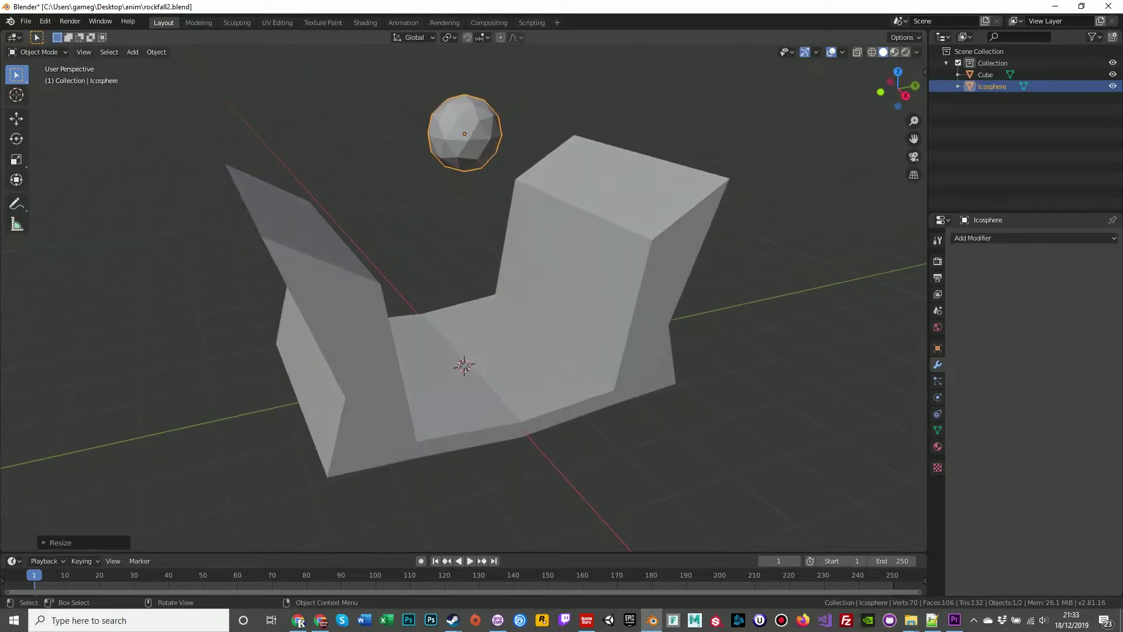
- Enable Rigid Body physics on the canyon and on the icosphere
left_click(480, 234)
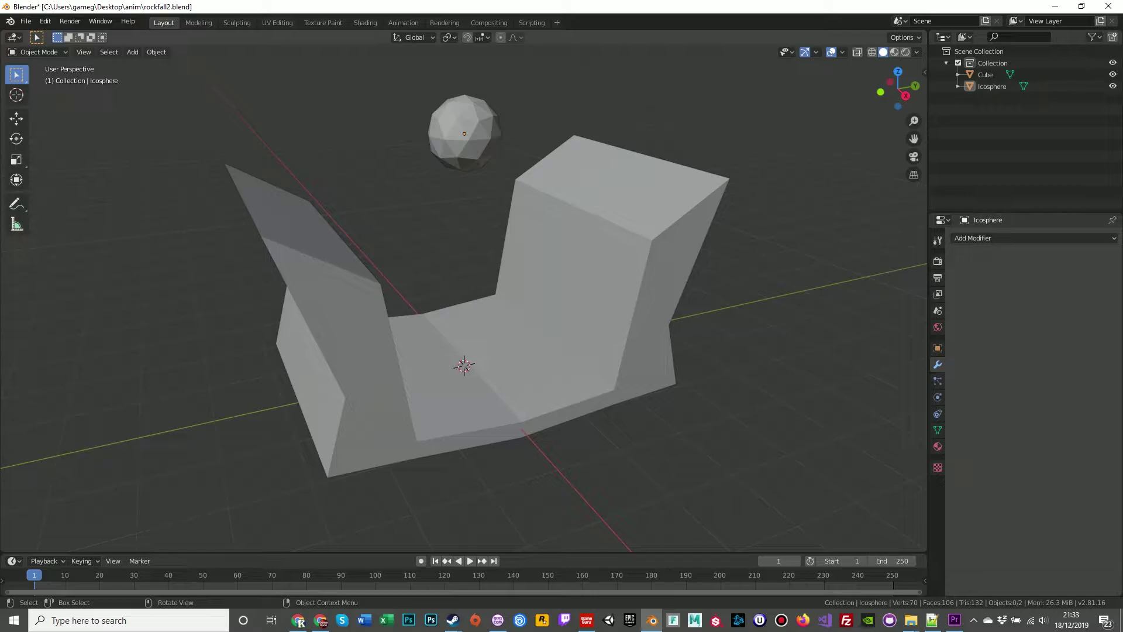
left_click(526, 345)
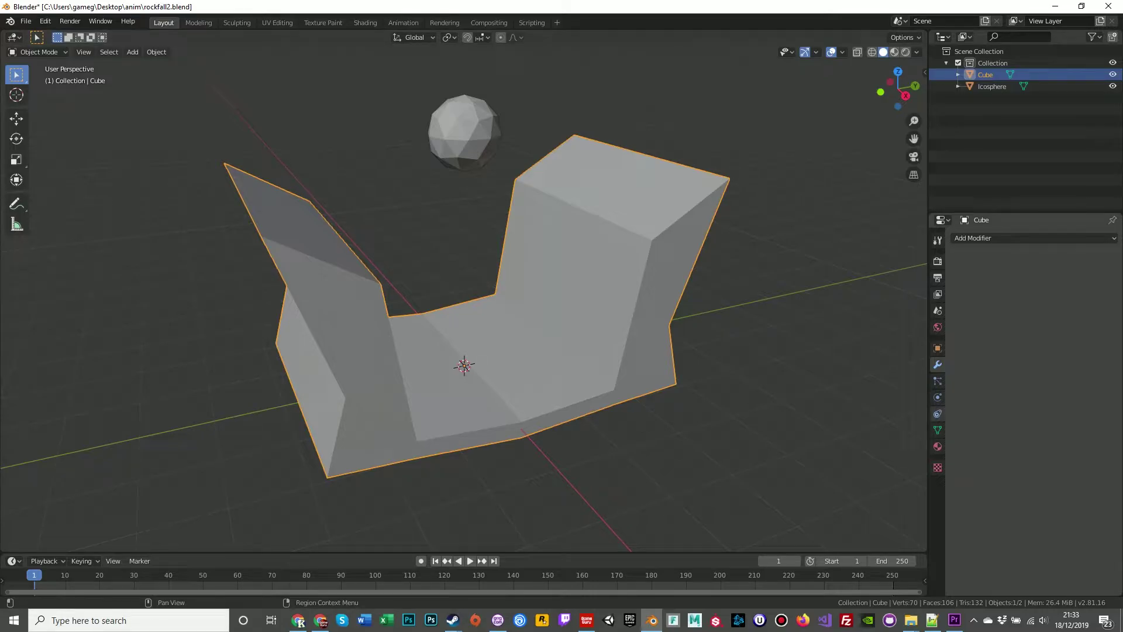
left_click(938, 397)
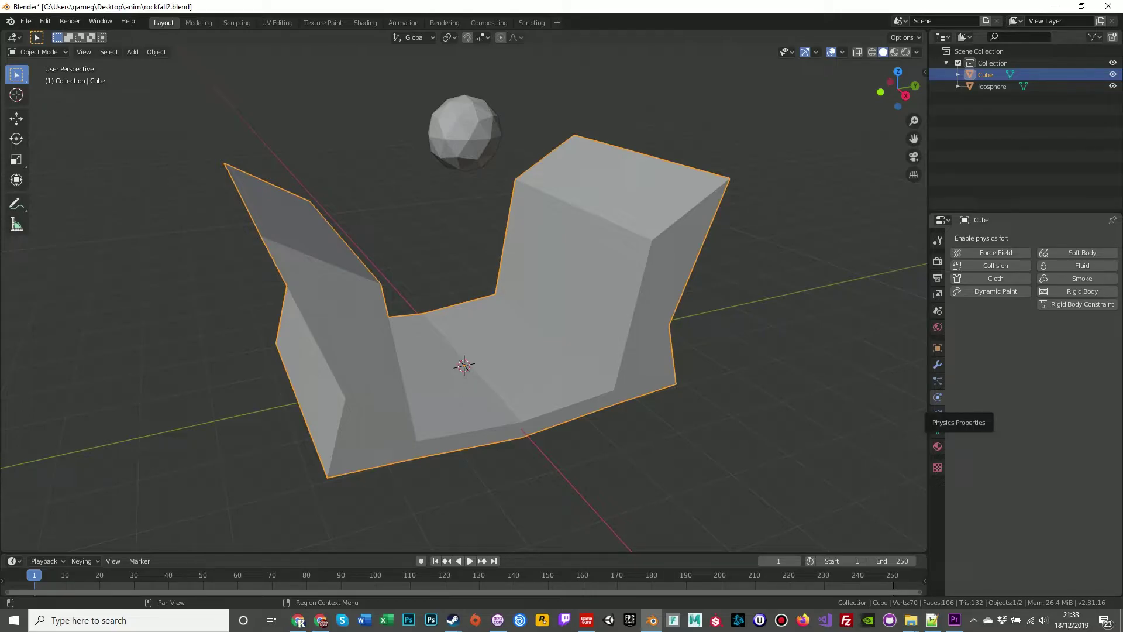
left_click(1079, 291)
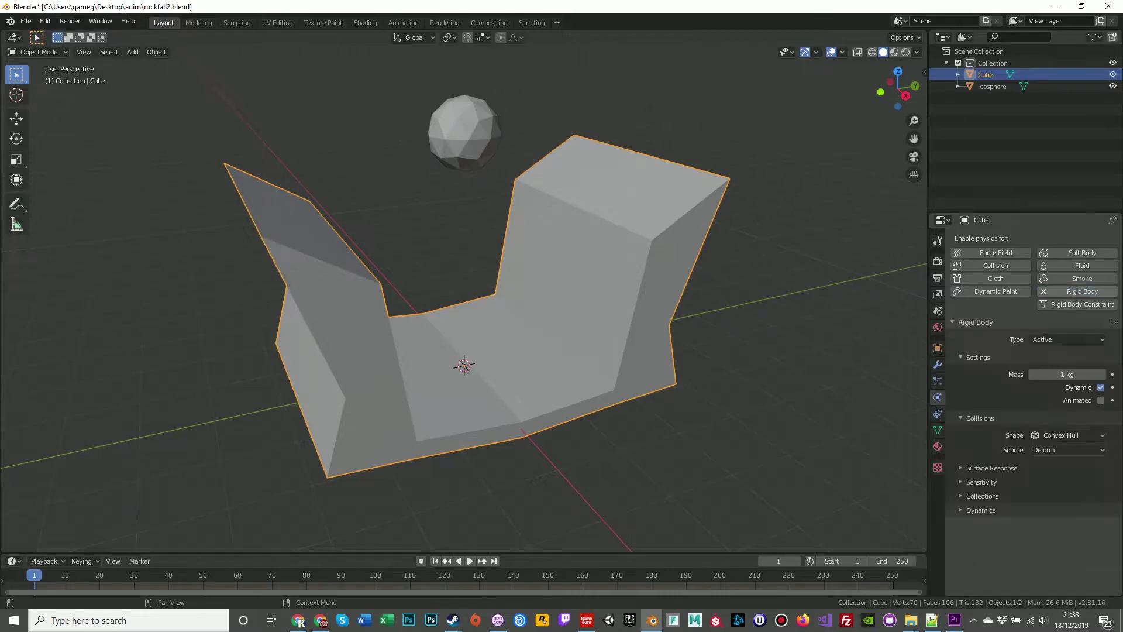
left_click(465, 133)
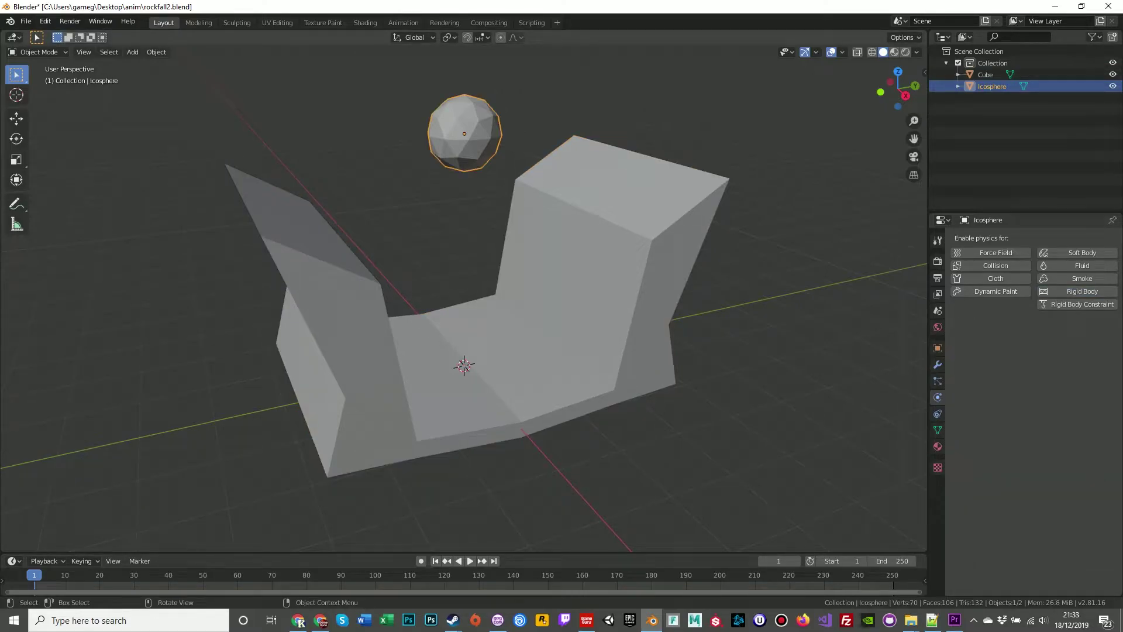
left_click(1079, 291)
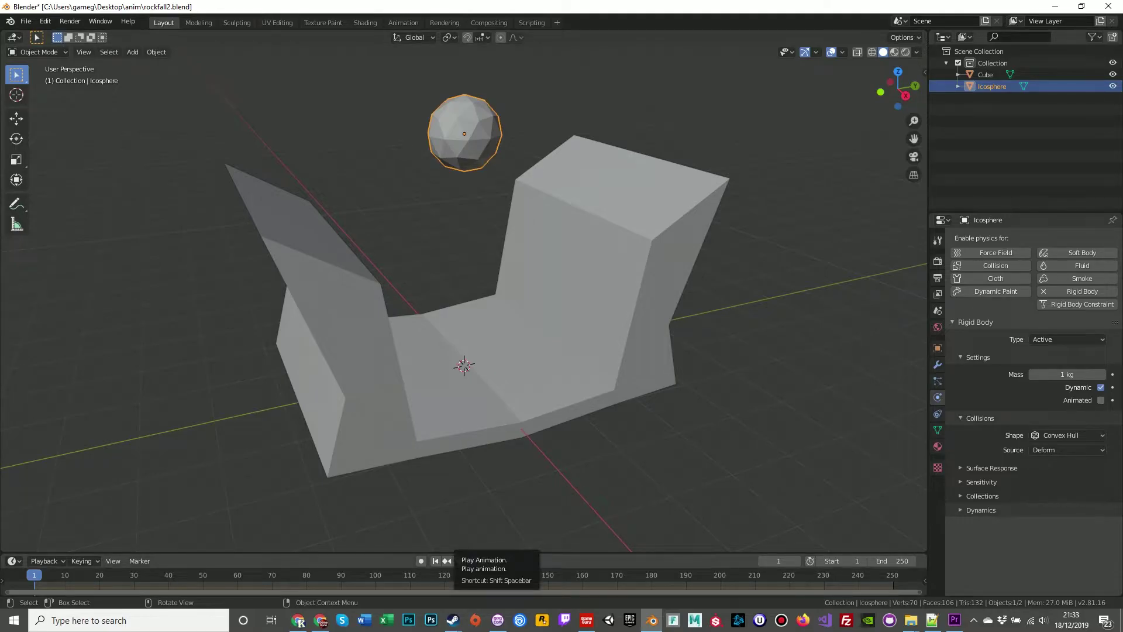
- Play the rigid body simulation to check how both objects fall, and return to frame 1
left_click(470, 561)
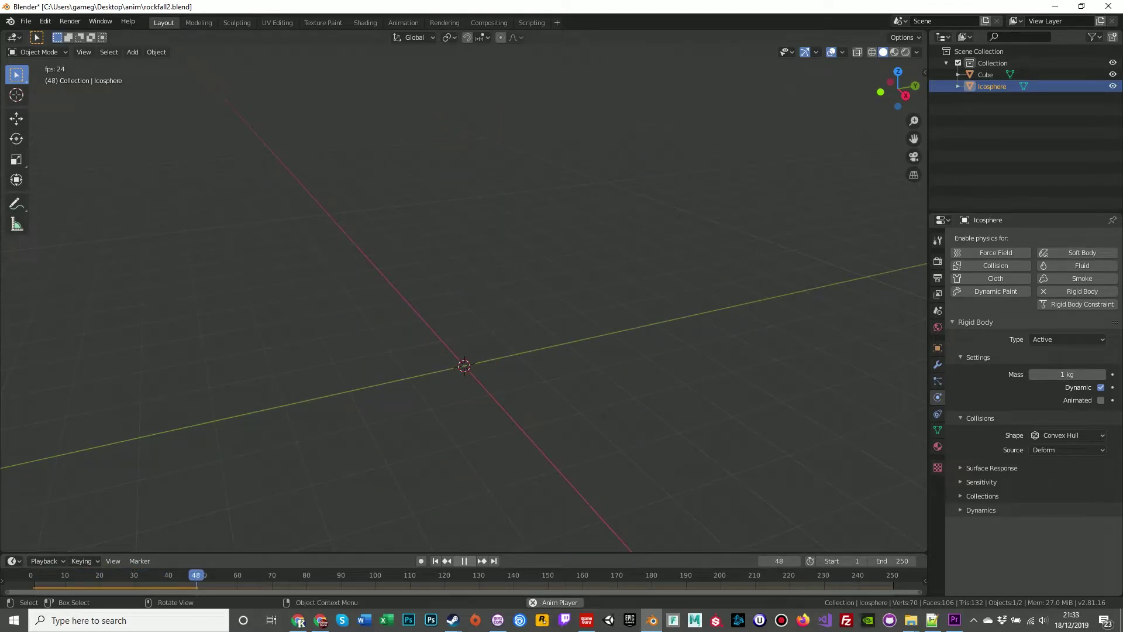
key("space")
key("shift+Left")
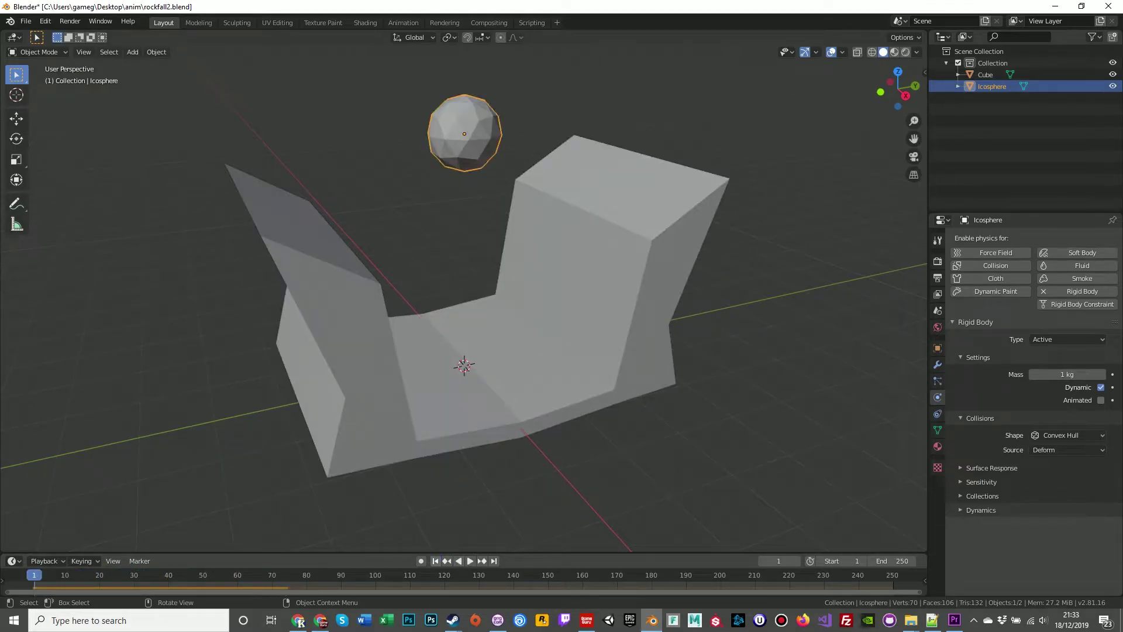
- Select the canyon, enable Animated in its Rigid Body settings and deselect everything
key("alt+a")
left_click(514, 351)
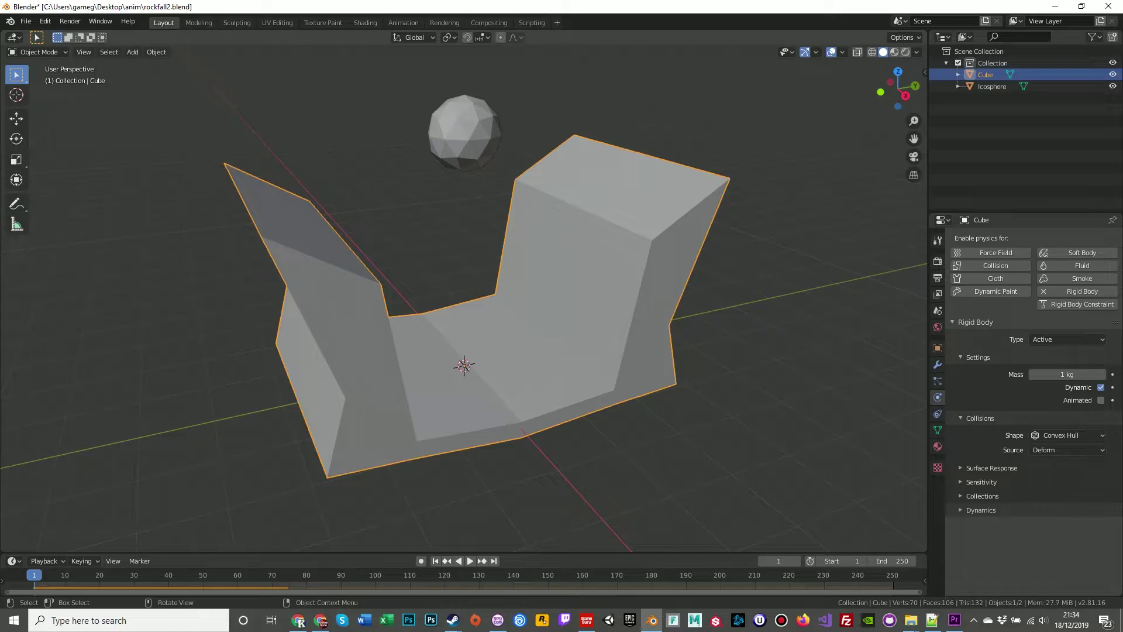
key("alt+a")
left_click(515, 351)
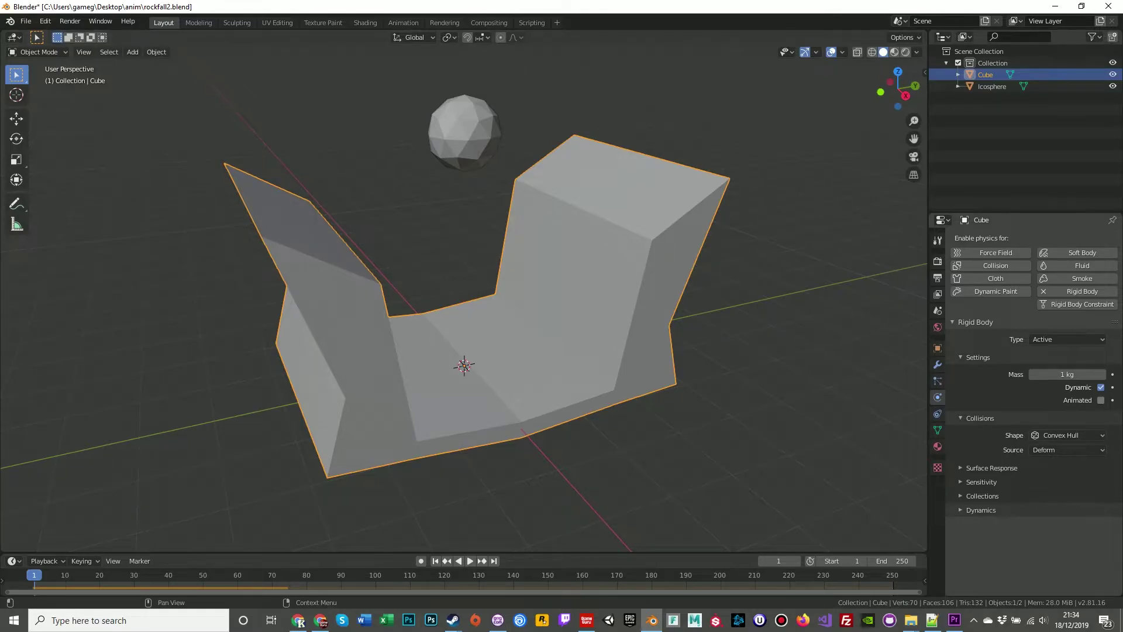
left_click(1101, 400)
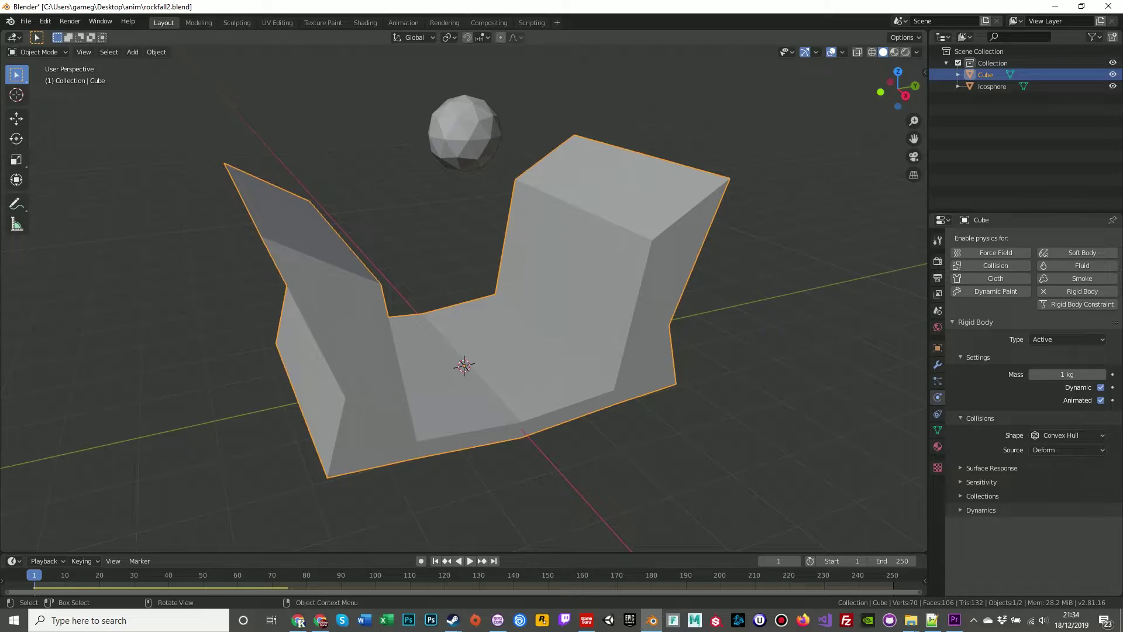
key("alt+a")
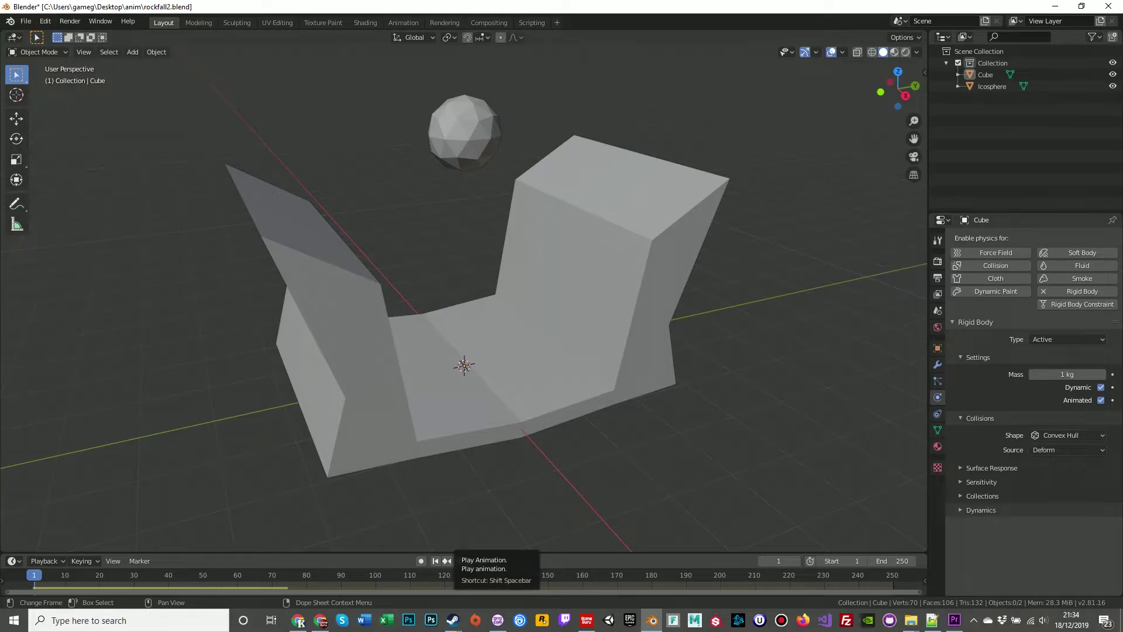
- Play the simulation repeatedly to check the icosphere's fall toward the animated canyon, and return to frame 1
left_click(470, 561)
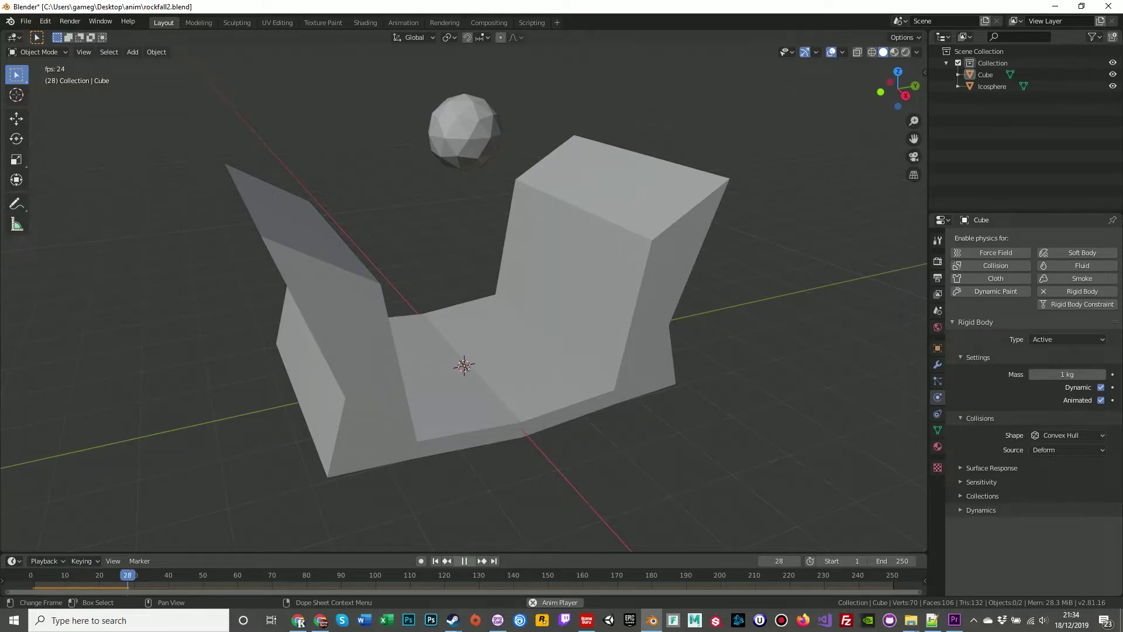
key("space")
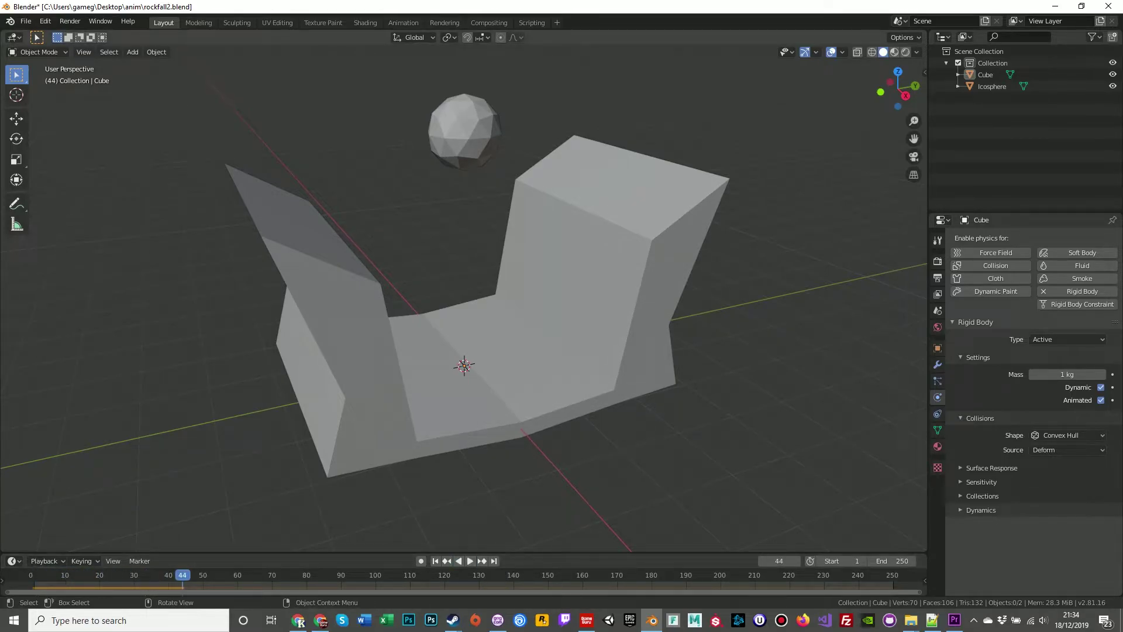
left_click(465, 134)
key("alt+a")
left_click(469, 560)
key("space")
key("shift+Left")
key("space")
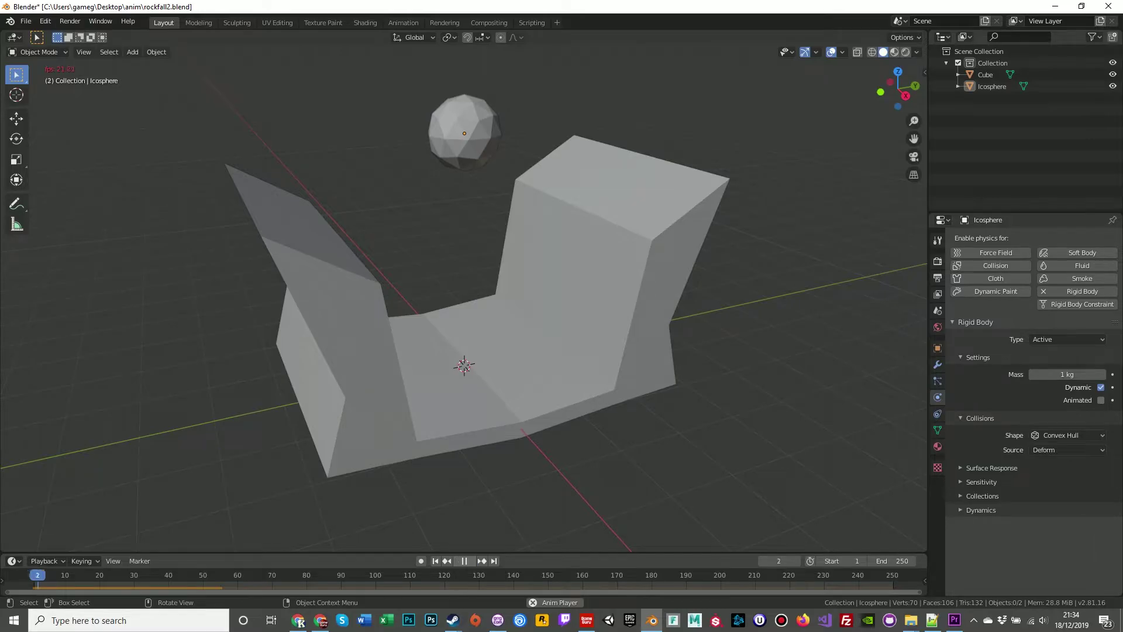
key("space")
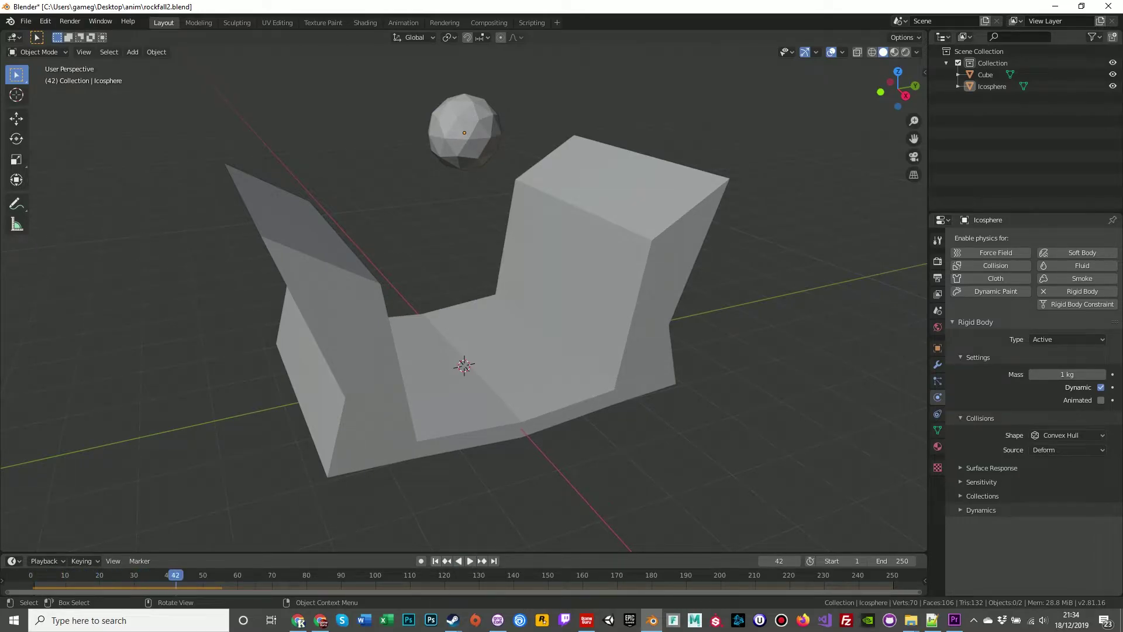
left_click(435, 561)
- Select the icosphere, play the simulation once more and stop it at about frame 21
left_click(509, 374)
mouse_move(509, 374)
middle_mouse_down()
mouse_move(485, 344)
mouse_move(521, 356)
middle_mouse_up()
left_click(465, 132)
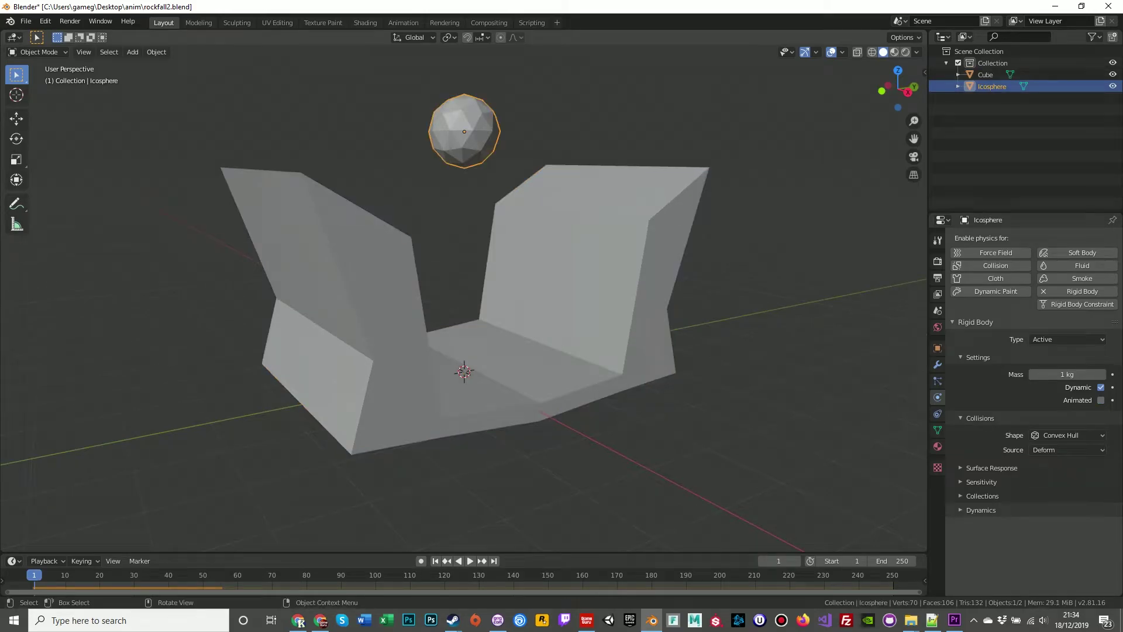
key("space")
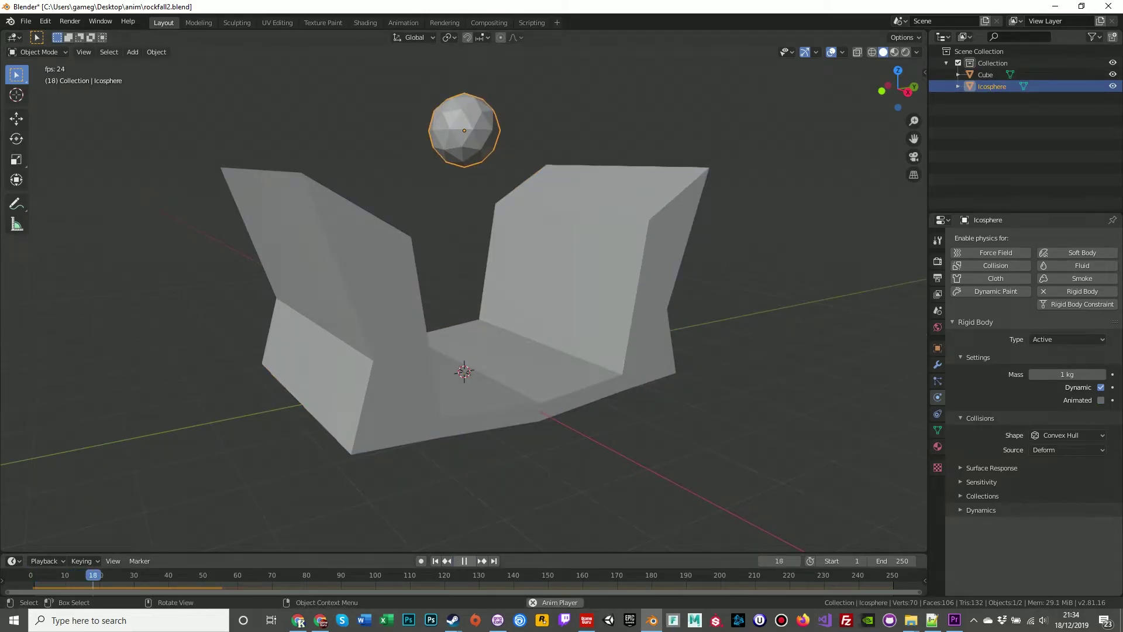
key("space")
middle_click_drag(468, 304, 452, 314)
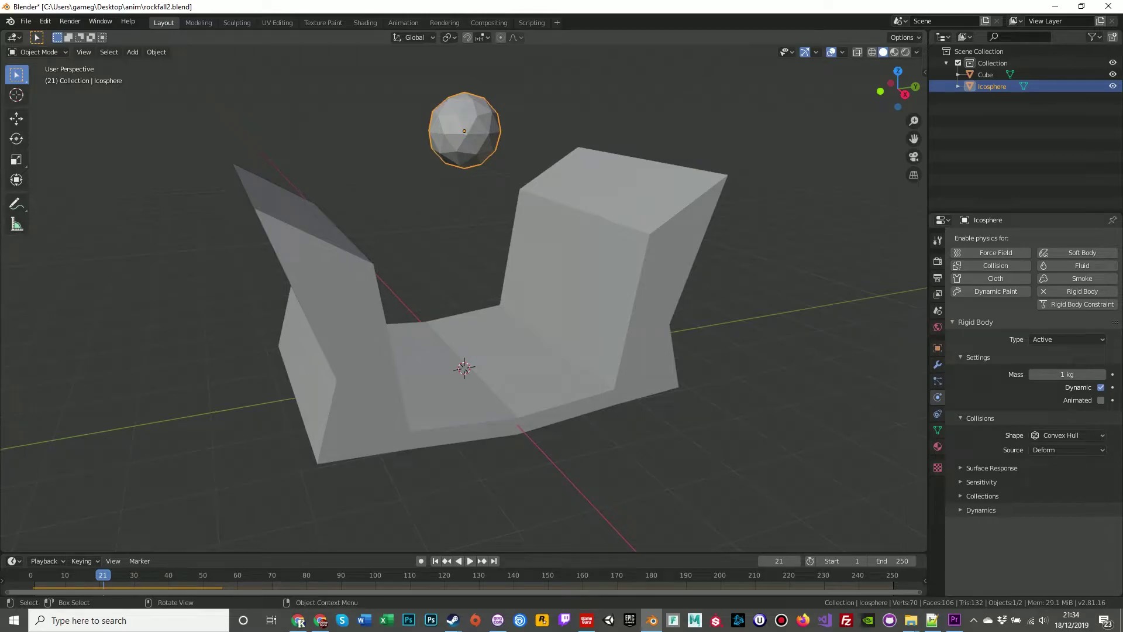
- Raise the icosphere along the Z axis above the canyon and return to frame 1
left_click(450, 251)
left_click(468, 357)
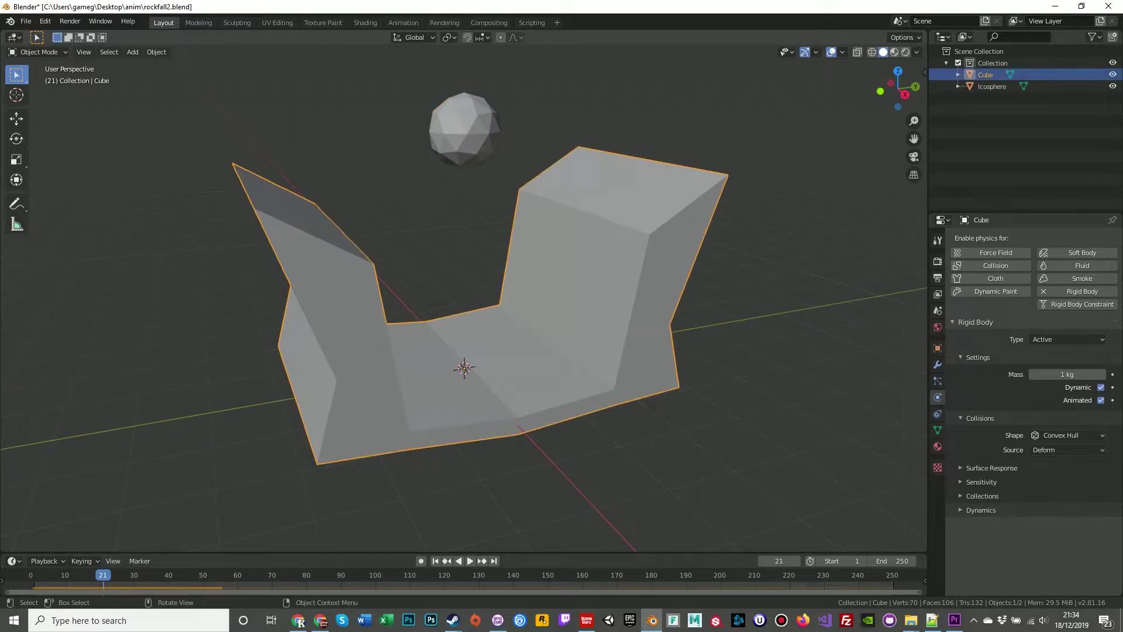
middle_click_drag(468, 351, 463, 340)
left_click(466, 131)
middle_click_drag(466, 141, 473, 161)
key("g")
key("z")
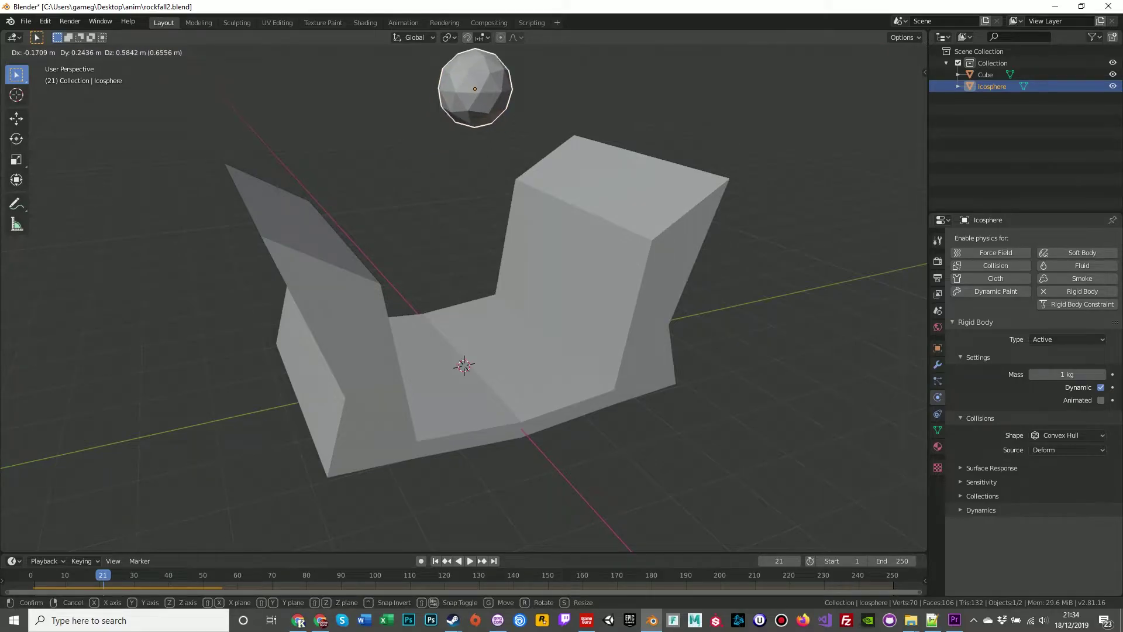
key("Return")
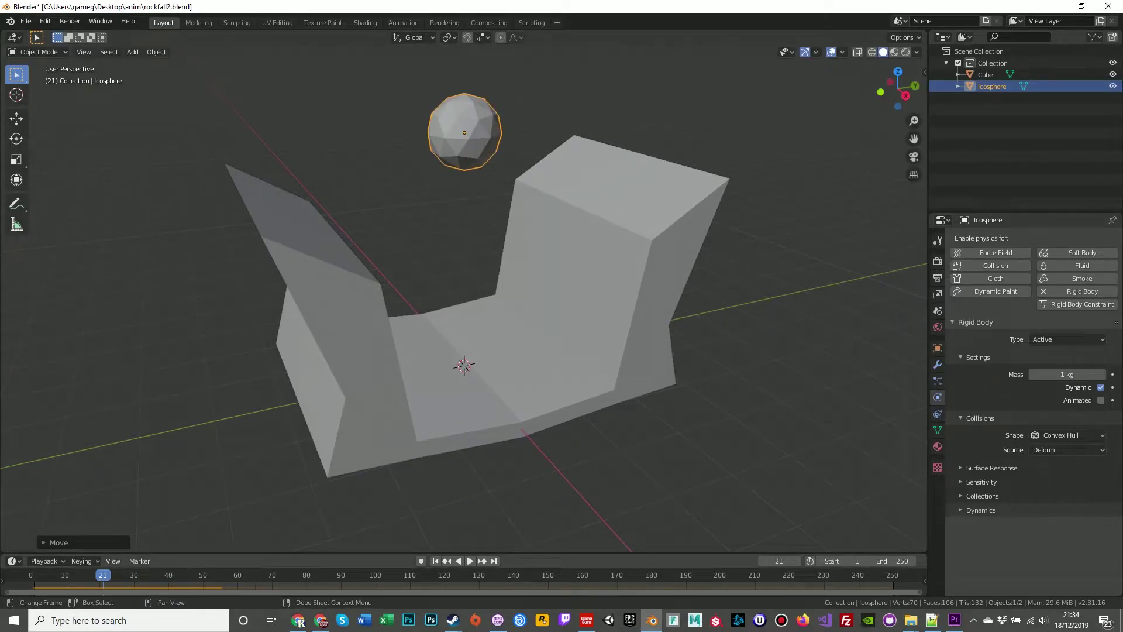
left_click(436, 561)
- Play the simulation to check how the raised icosphere meets the canyon, and stop it at frame 42
middle_click_drag(463, 398, 479, 395)
scroll(478, 394, "down", 1)
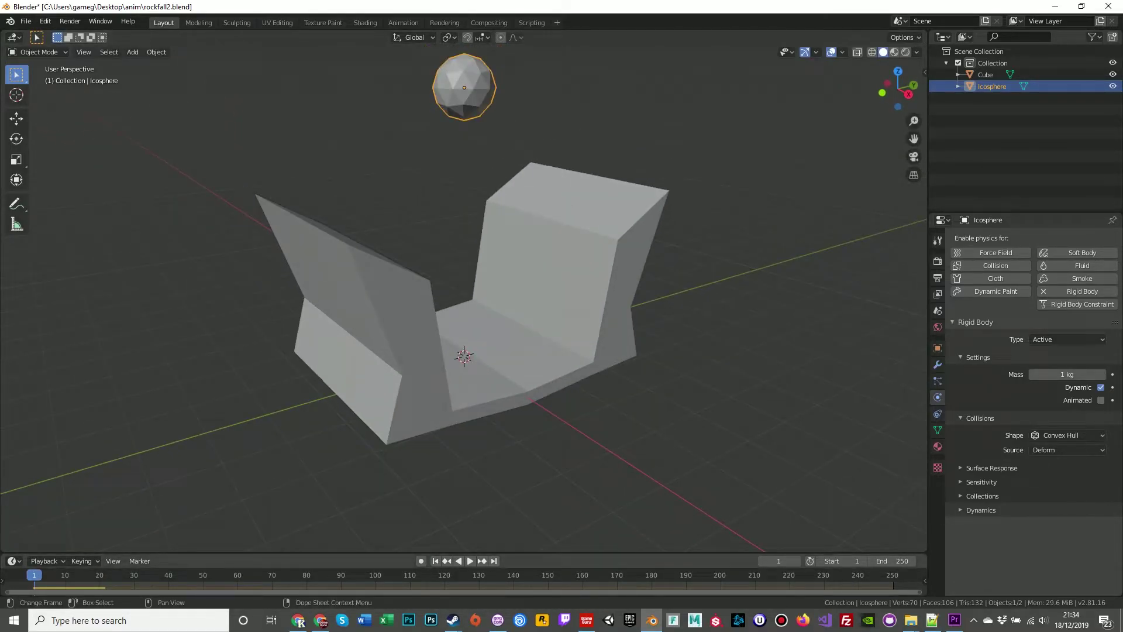
key("space")
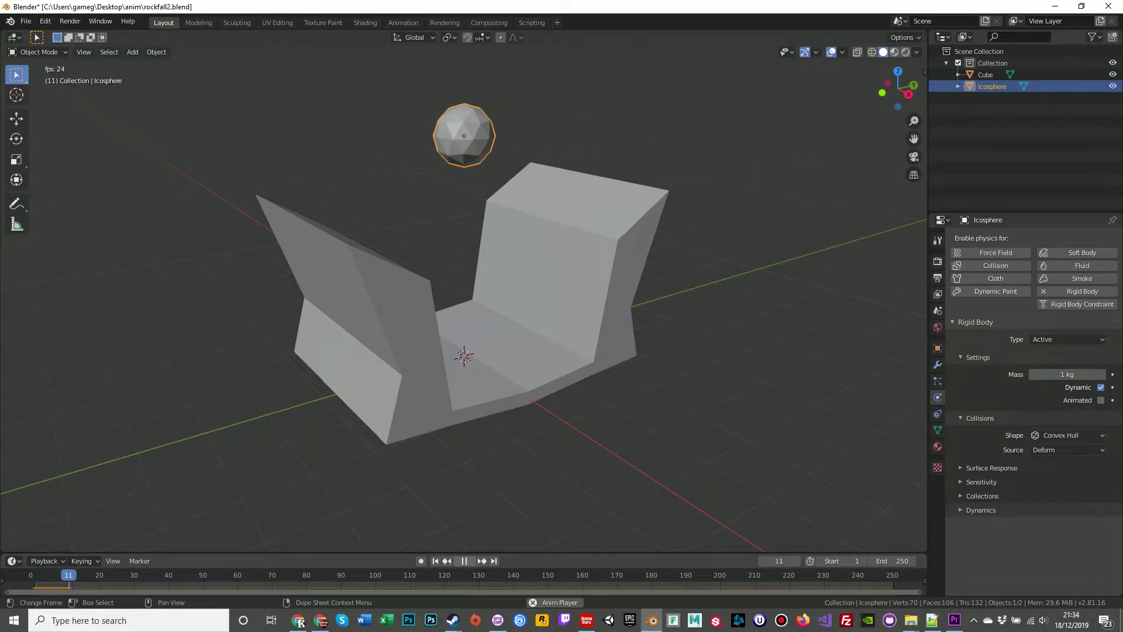
left_click(465, 561)
middle_click_drag(462, 404, 443, 402)
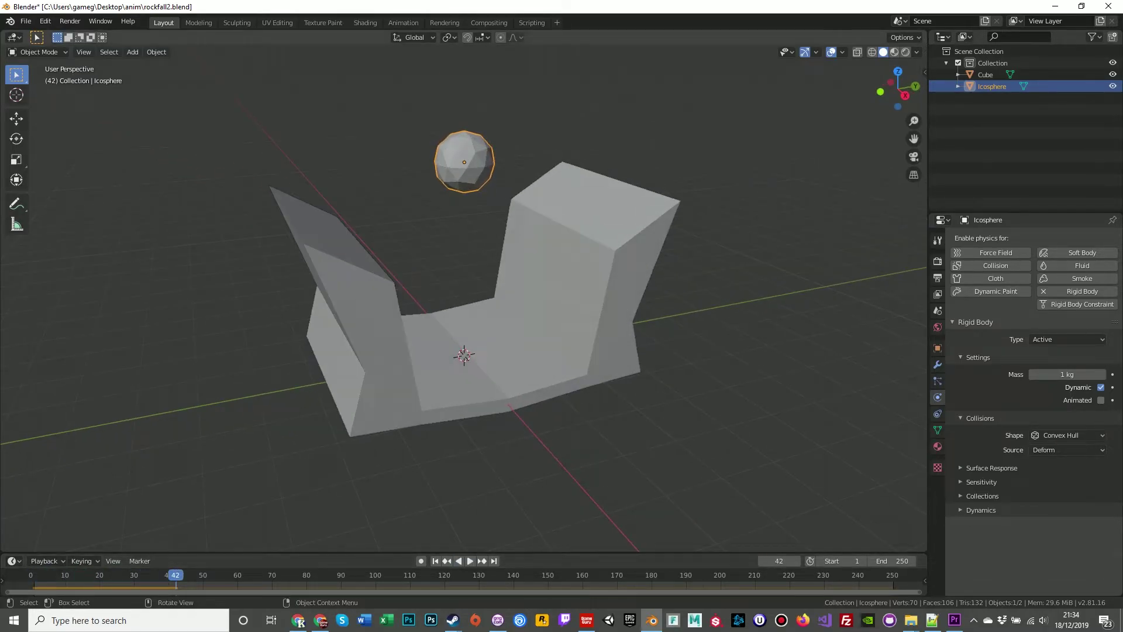
- Set the canyon's rigid body collision shape to Mesh and play the simulation on to frame 97
left_click(444, 397)
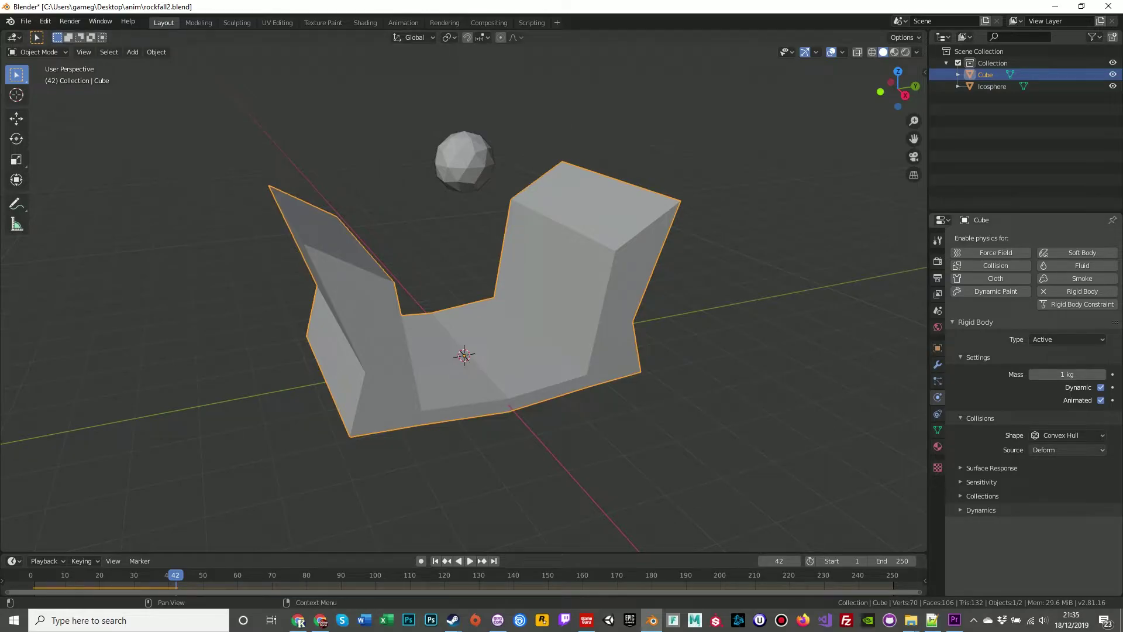
left_click(1068, 435)
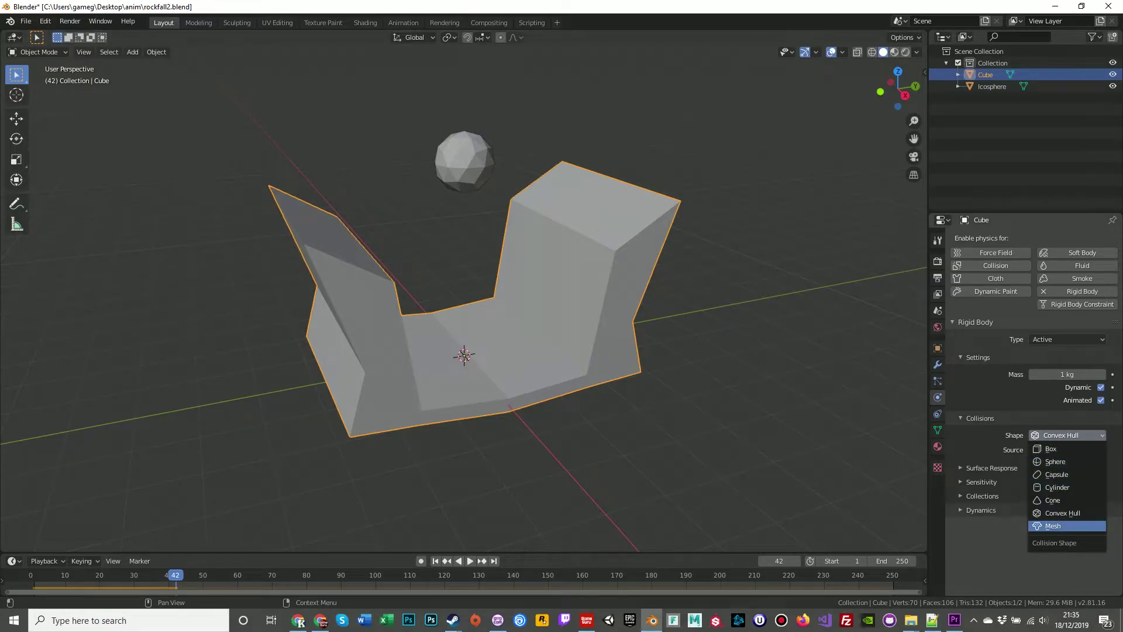
left_click(1053, 525)
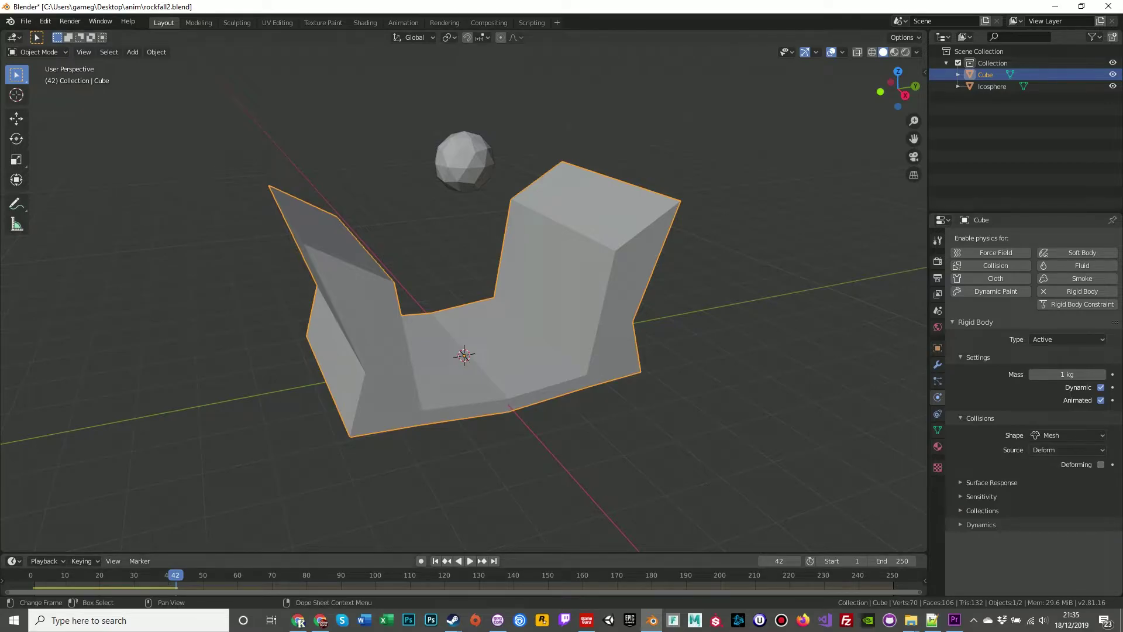
left_click(470, 561)
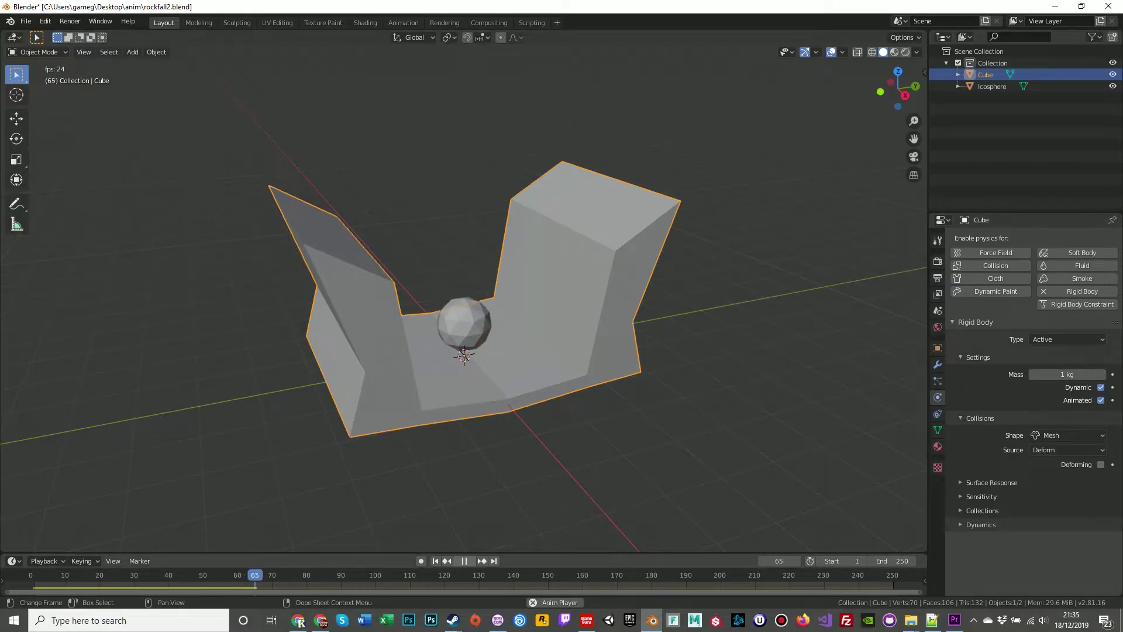
key("space")
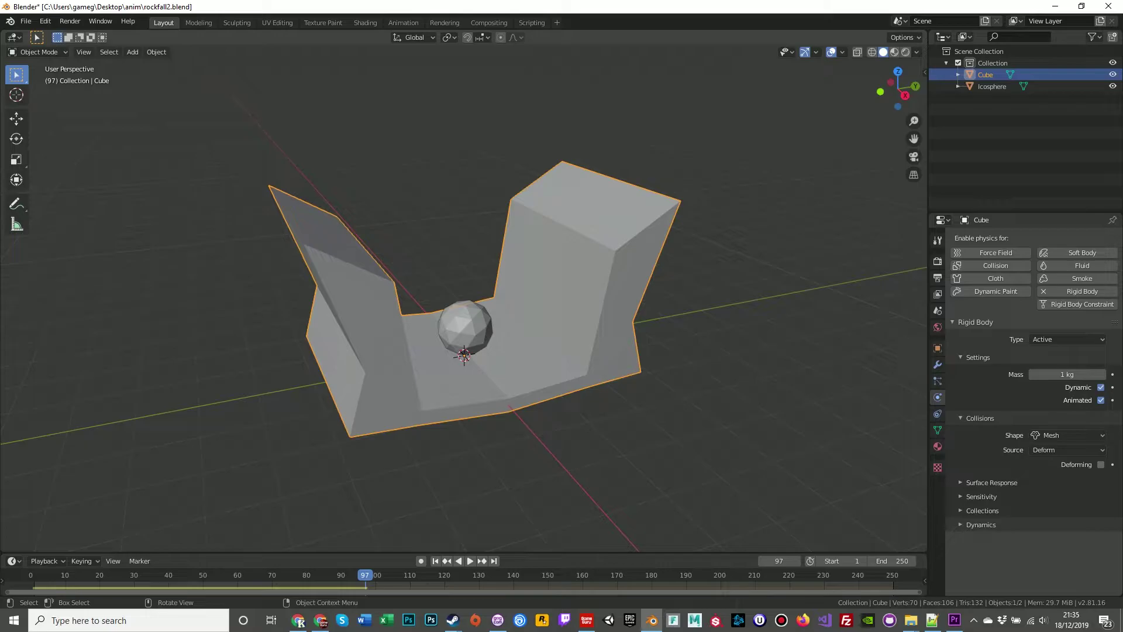
- Reconfirm Mesh as the canyon's collision shape, replay the icosphere's fall from frame 1, and return to frame 1
left_click(1068, 435)
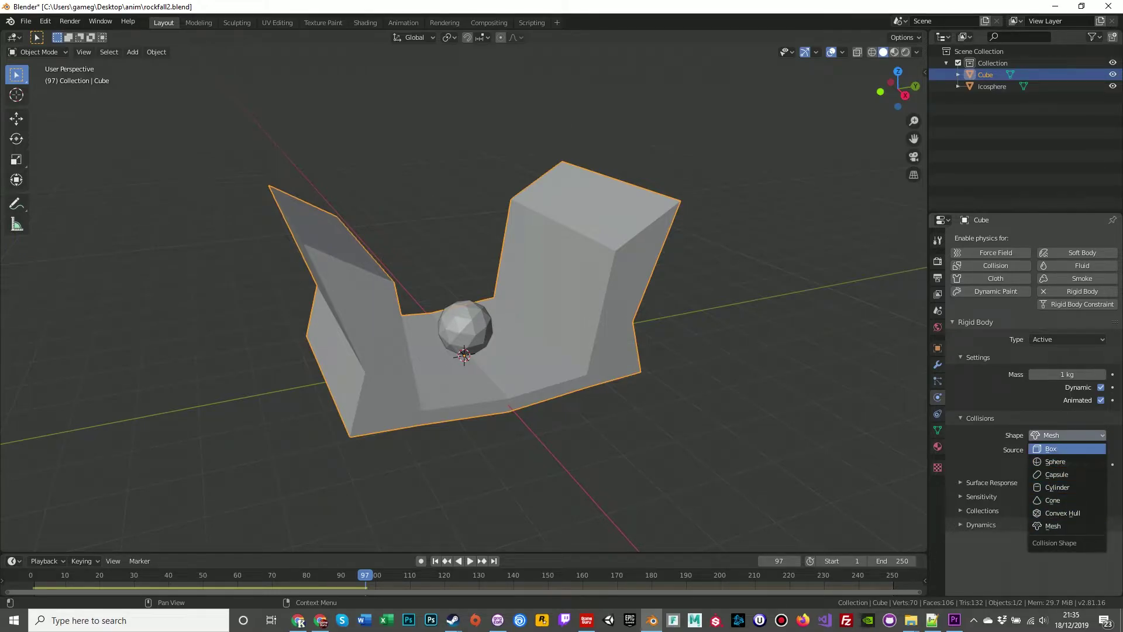
left_click(1067, 526)
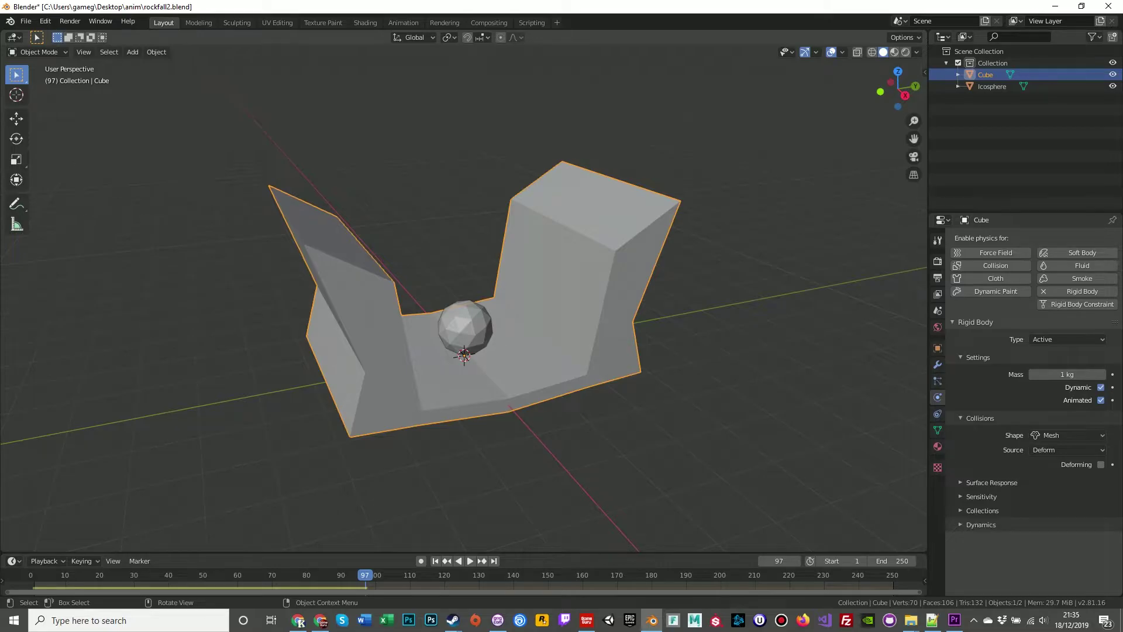
left_click(435, 561)
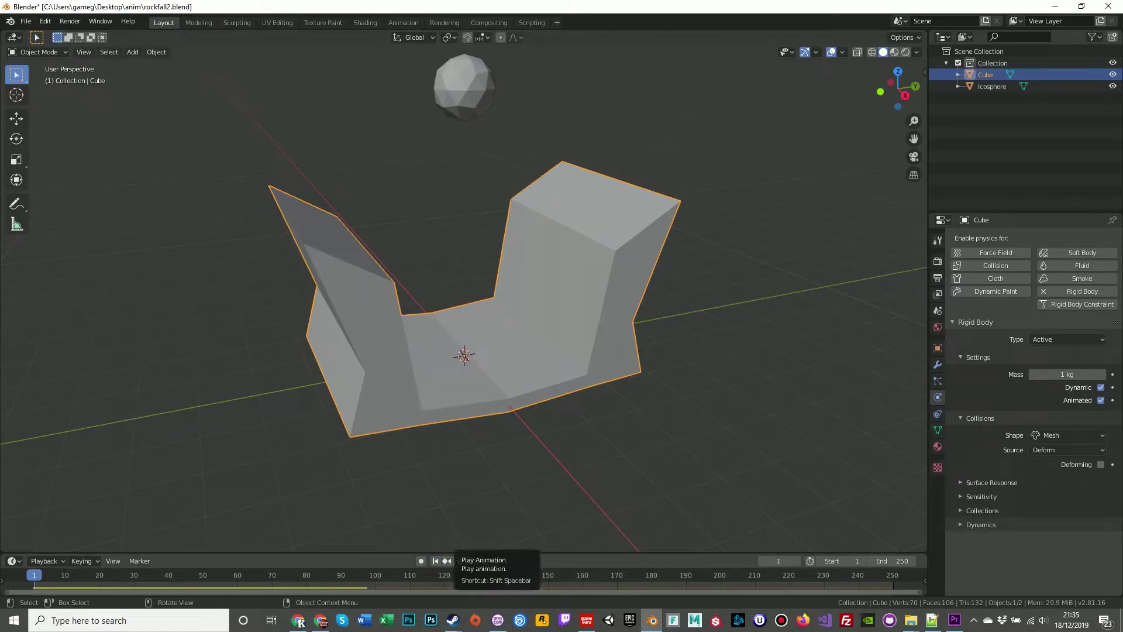
left_click(470, 561)
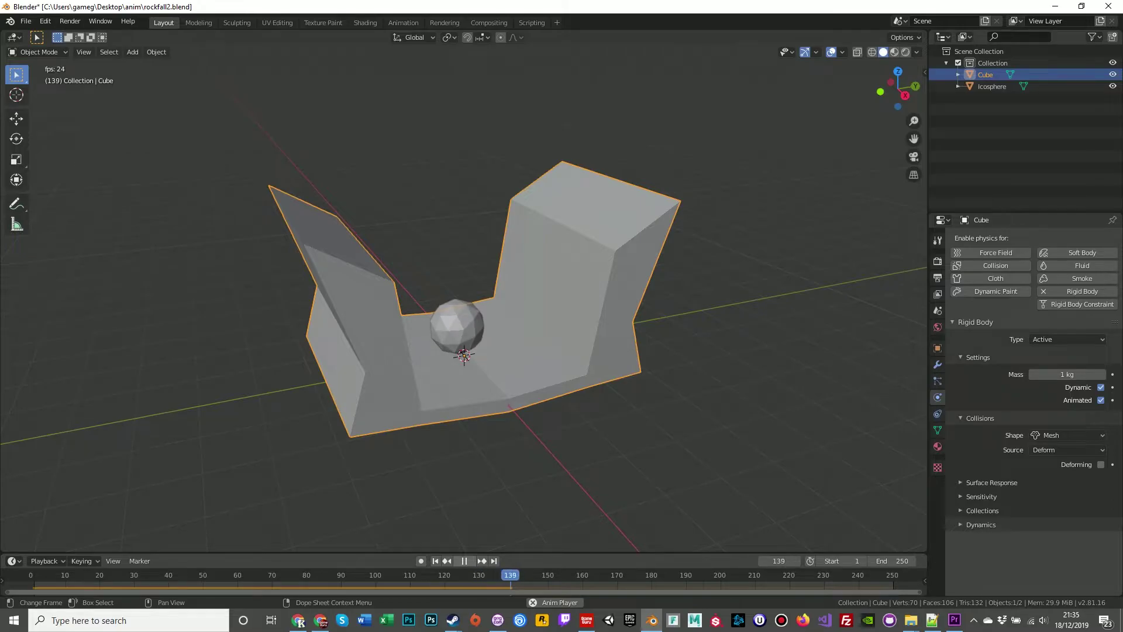
left_click(464, 560)
left_click(436, 561)
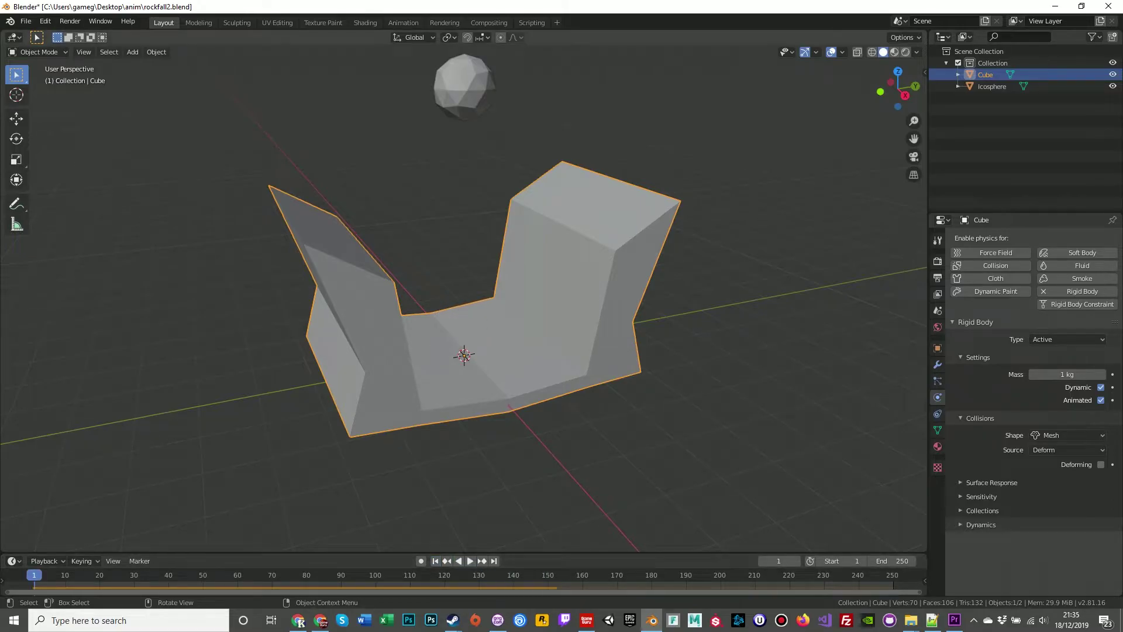
- Duplicate the icosphere twice, placing one copy lower and one higher on the side of the canyon's thin wall
left_click(464, 141)
left_click(464, 90)
scroll(464, 292, "down", 2)
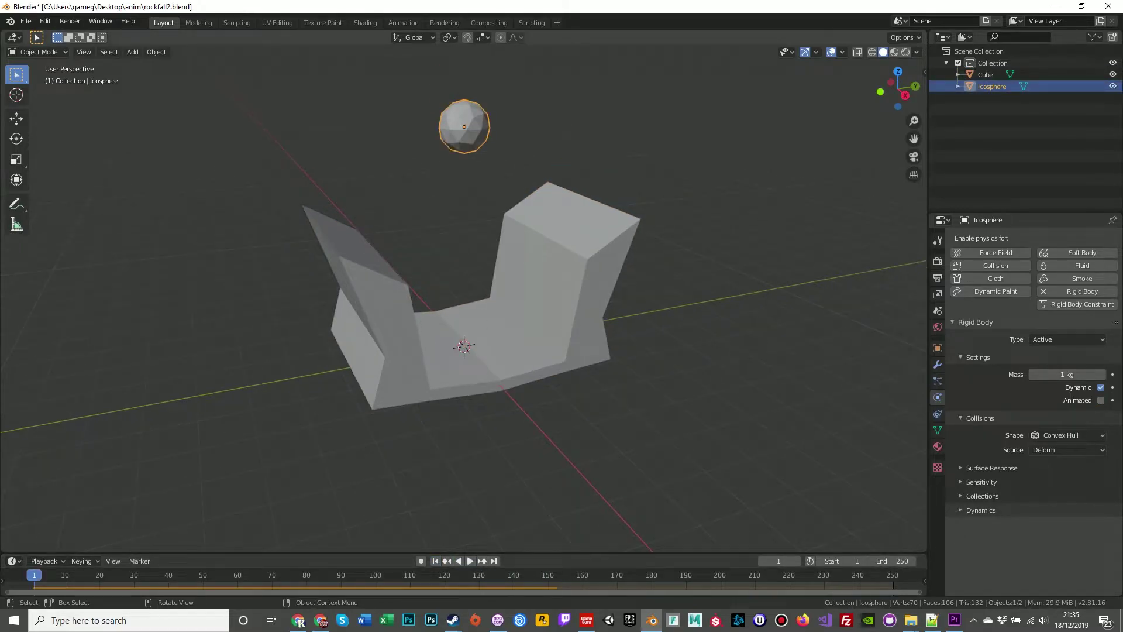
key("shift+g")
left_click(843, 120)
left_click(464, 127)
key("shift")
key("shift+d")
left_click(416, 159)
left_click(464, 127)
key("shift+d")
left_click(412, 97)
- Duplicate the central icosphere twice more, placing one copy higher and one lower toward the canyon's thick wall, and deselect everything
left_click(464, 125)
key("shift+d")
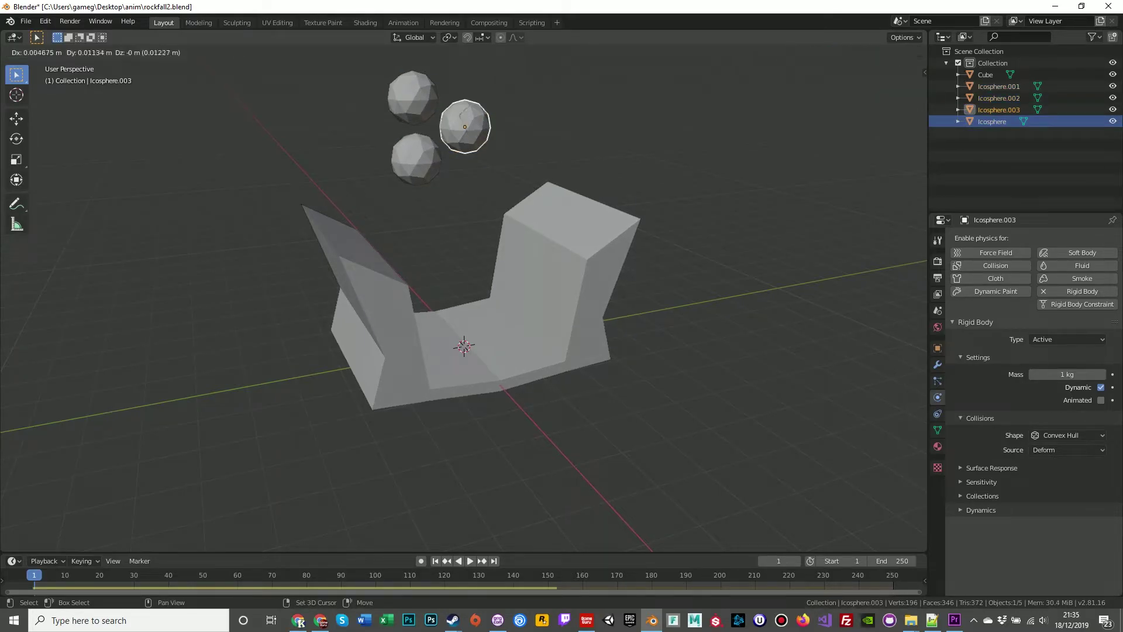
left_click(503, 82)
left_click(464, 126)
key("shift+d")
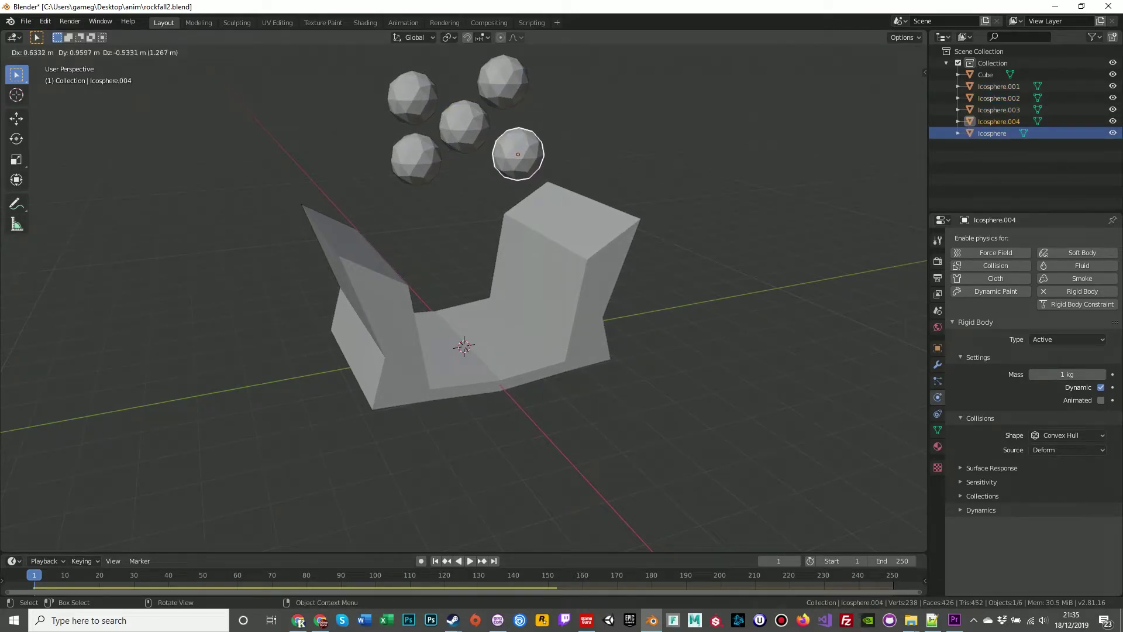
left_click(518, 154)
middle_click_drag(519, 153, 565, 186)
middle_click_drag(526, 252, 526, 206)
left_click(655, 433)
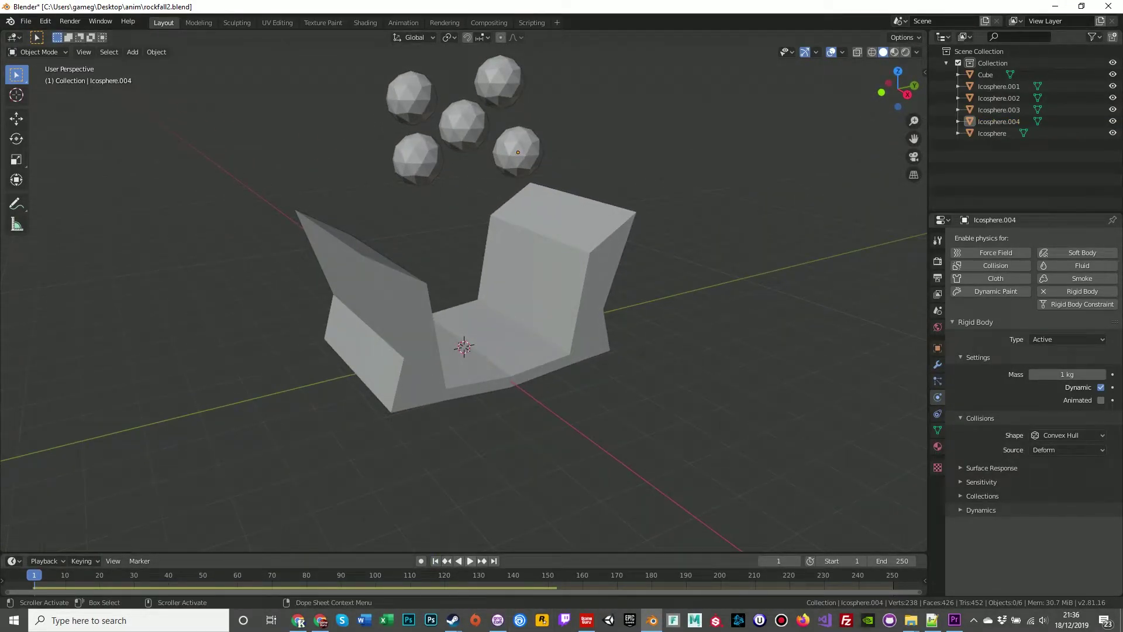
- Play the simulation to watch all five icospheres fall into the canyon, and return to frame 1
left_click(470, 560)
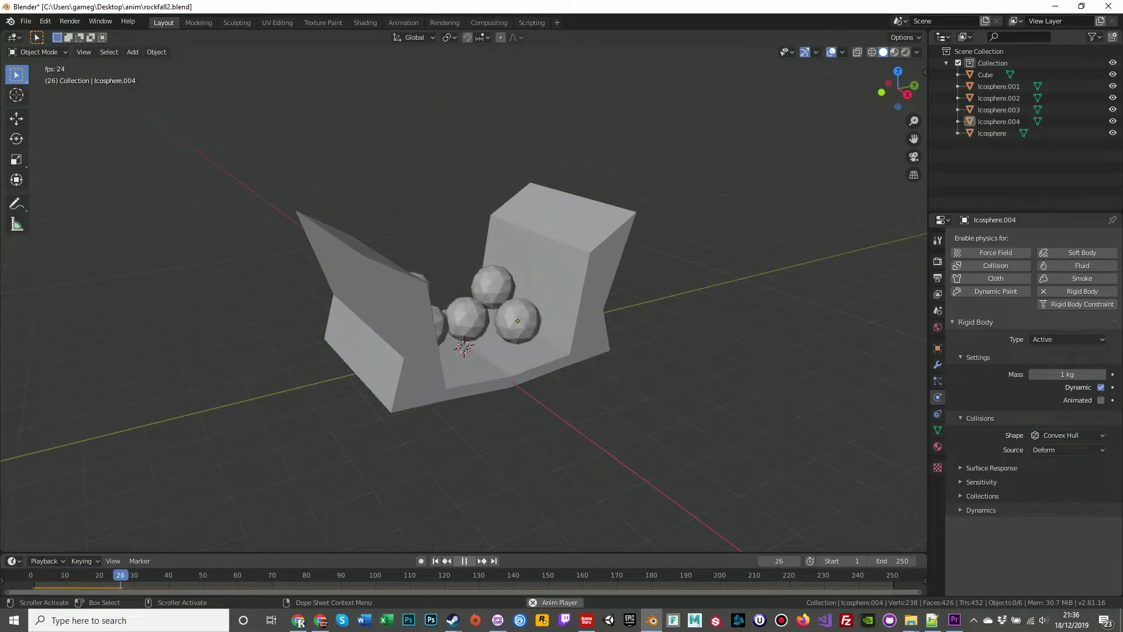
middle_click_drag(526, 328, 508, 343)
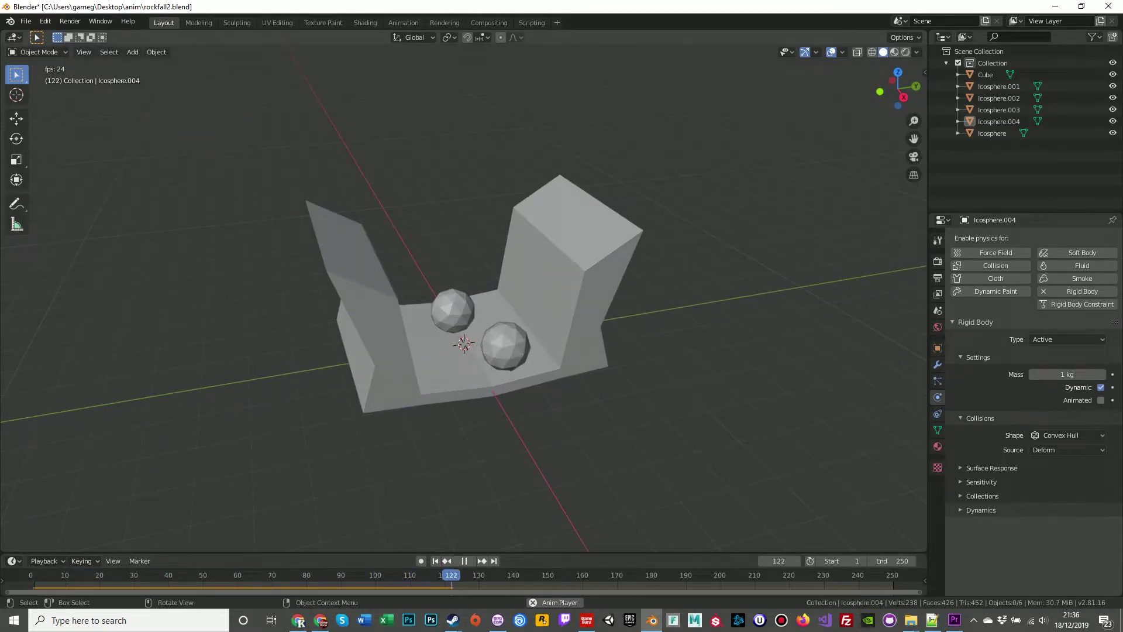
middle_click_drag(468, 328, 485, 315)
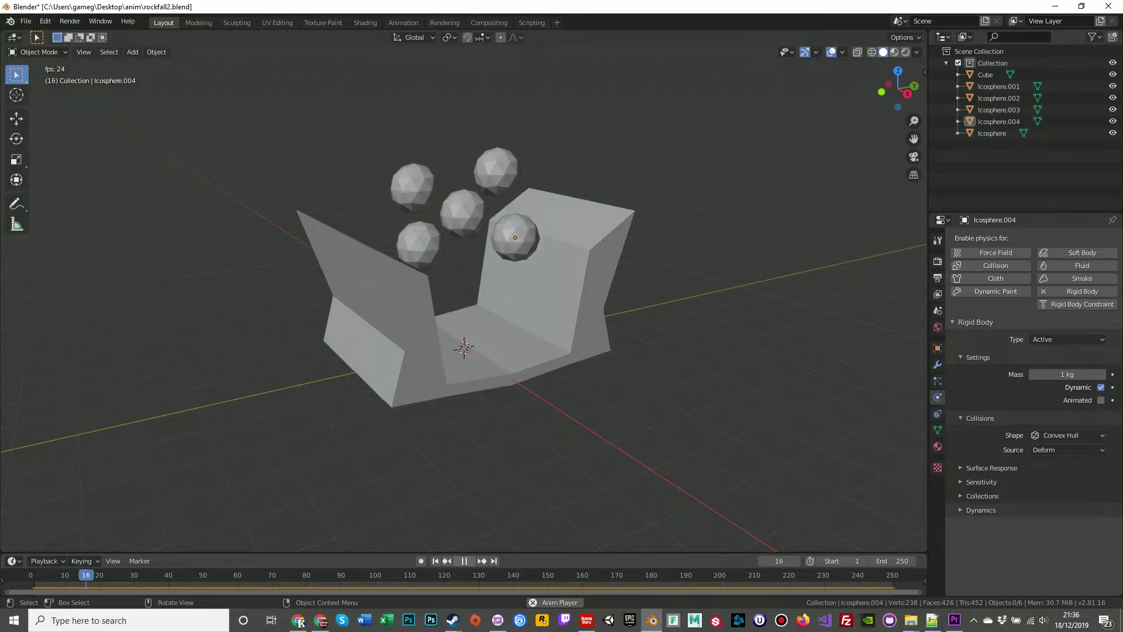
key("space")
key("shift+Left")
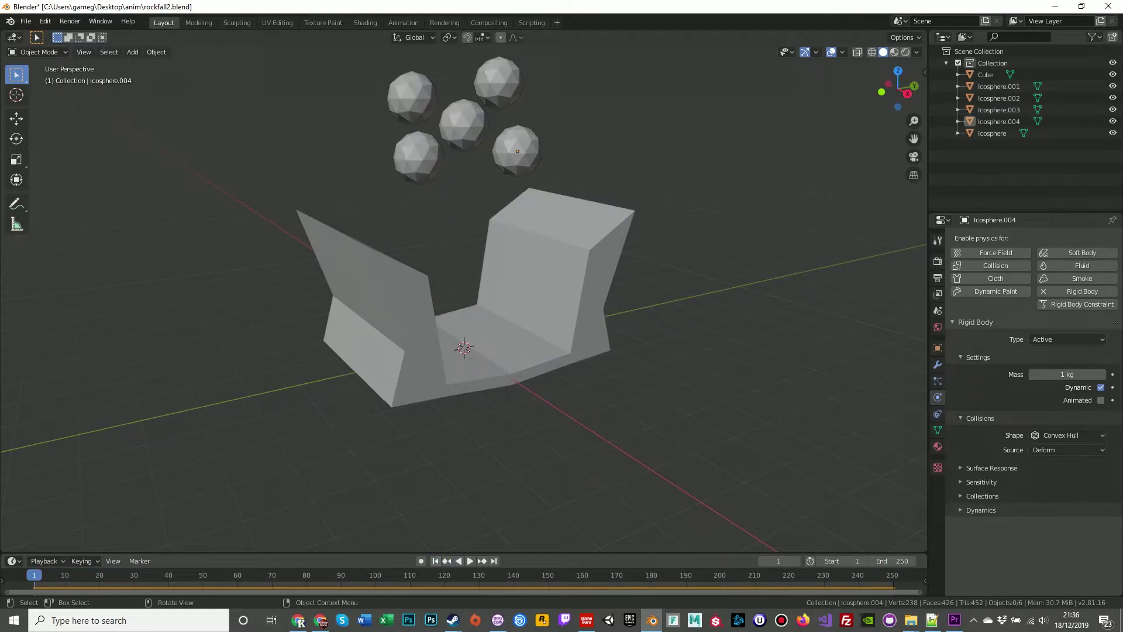
middle_click_drag(468, 292, 455, 297)
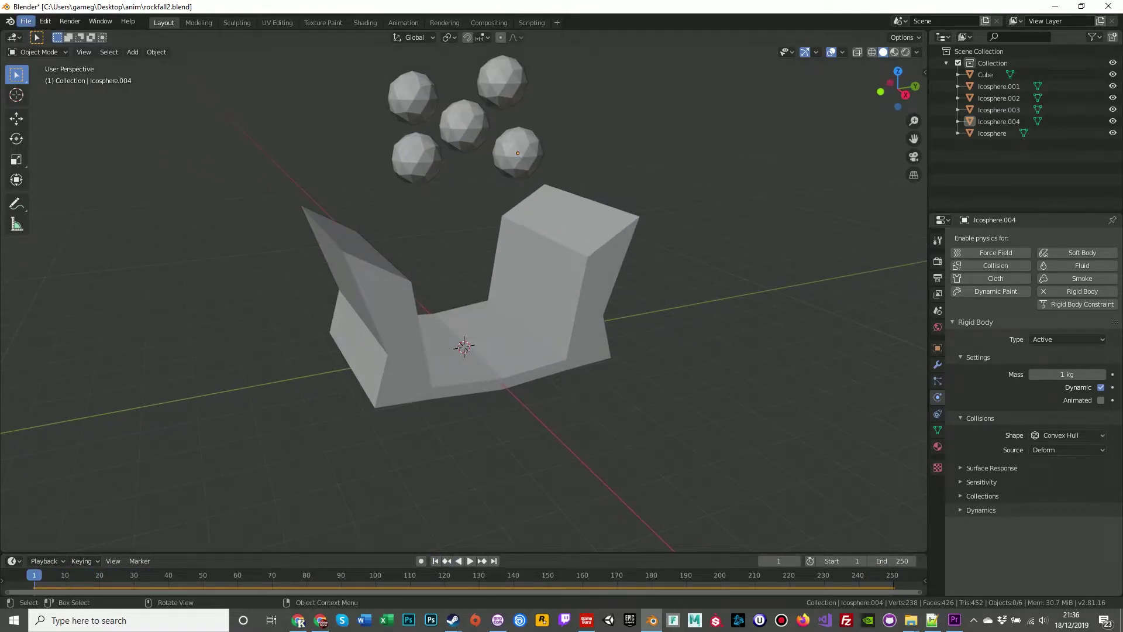
- Add a cube and move it along negative X in top view, just outside one open end of the canyon
key("shift+a")
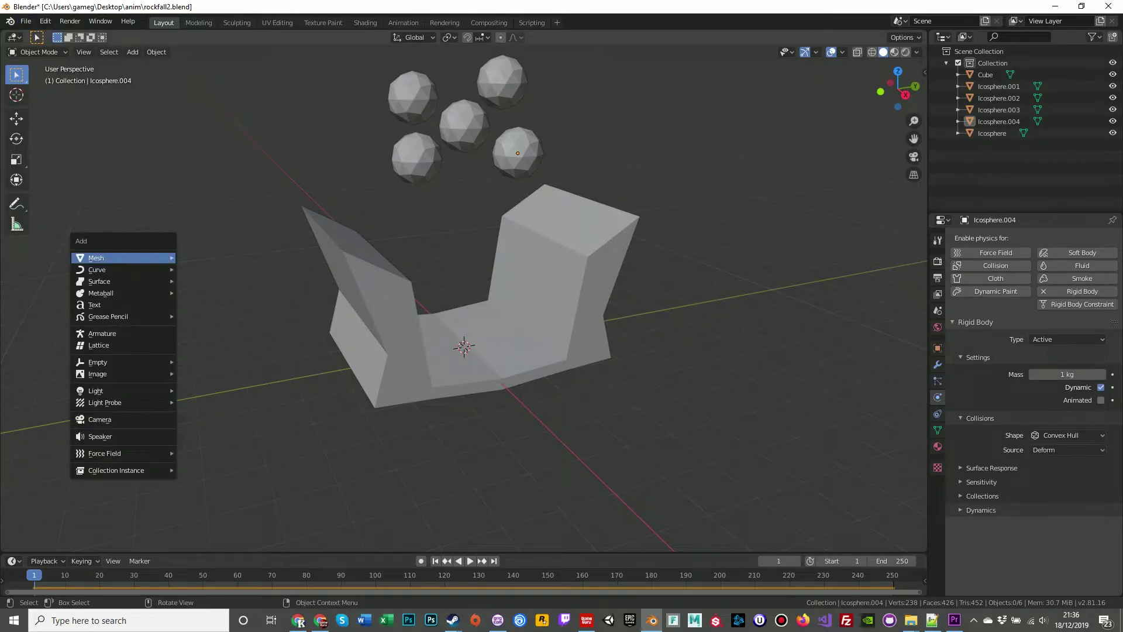
mouse_move(117, 258)
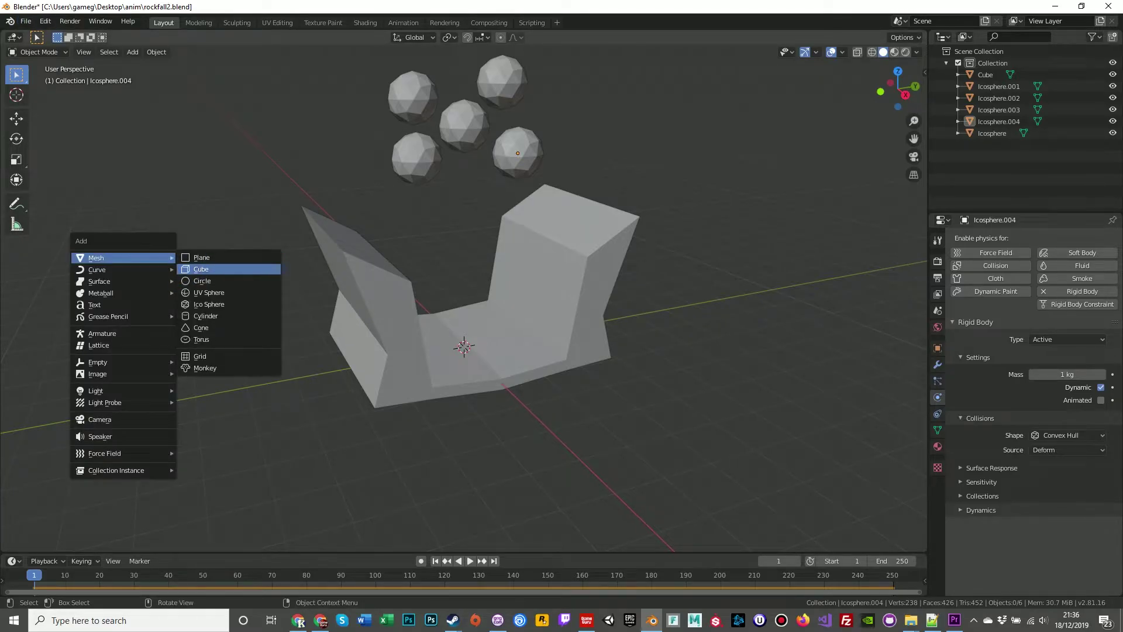
left_click(201, 269)
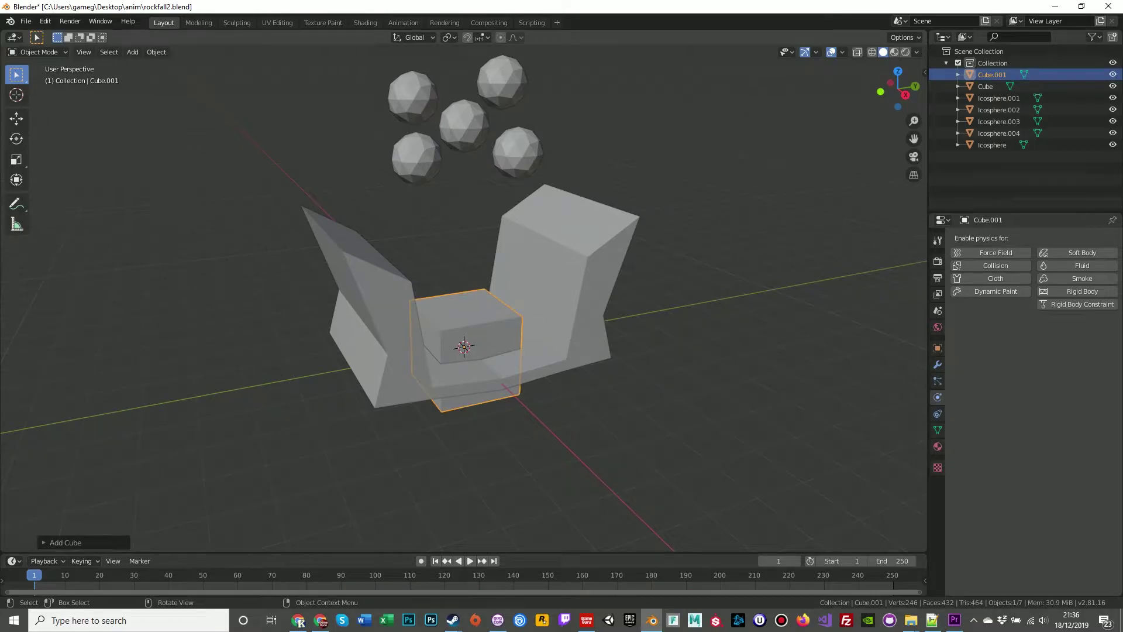
middle_click_drag(464, 293, 456, 339)
scroll(463, 297, "down", 1)
key("KP_7")
key("g")
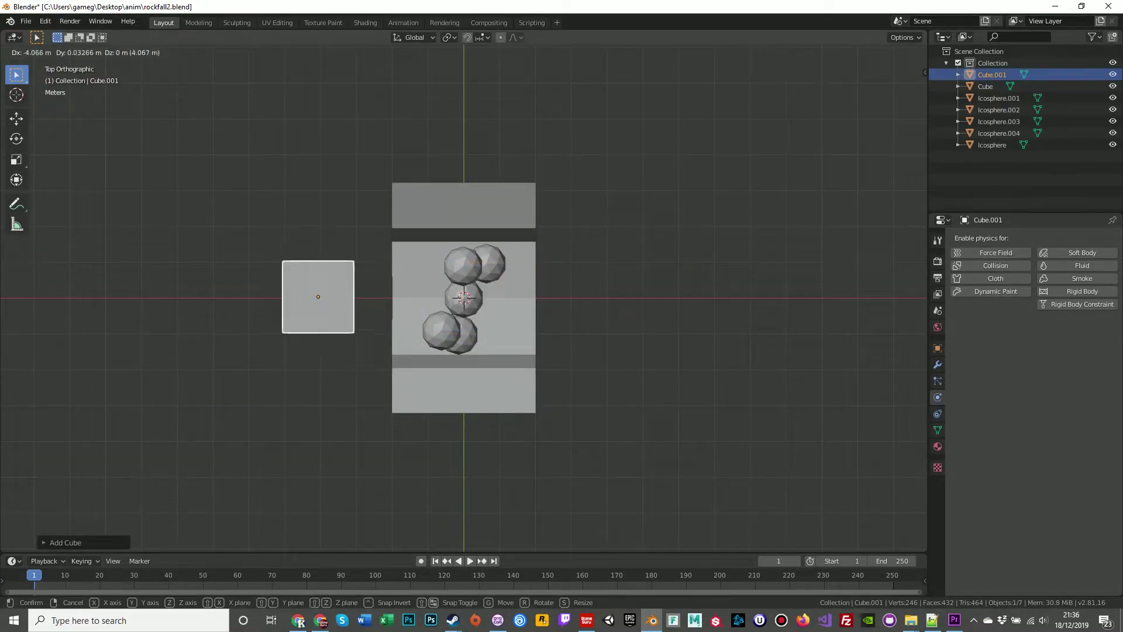
key("Return")
- Scale the cube thin along X and stretch it along Y to span the full width of the canyon's open end
key("s")
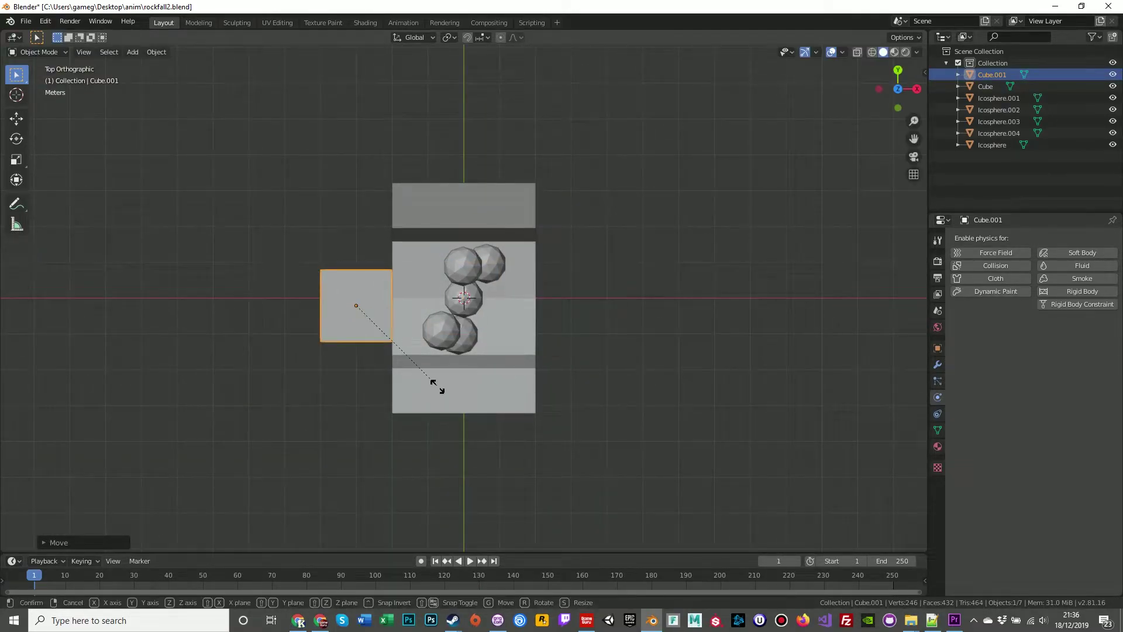
key("x")
key("Return")
key("g")
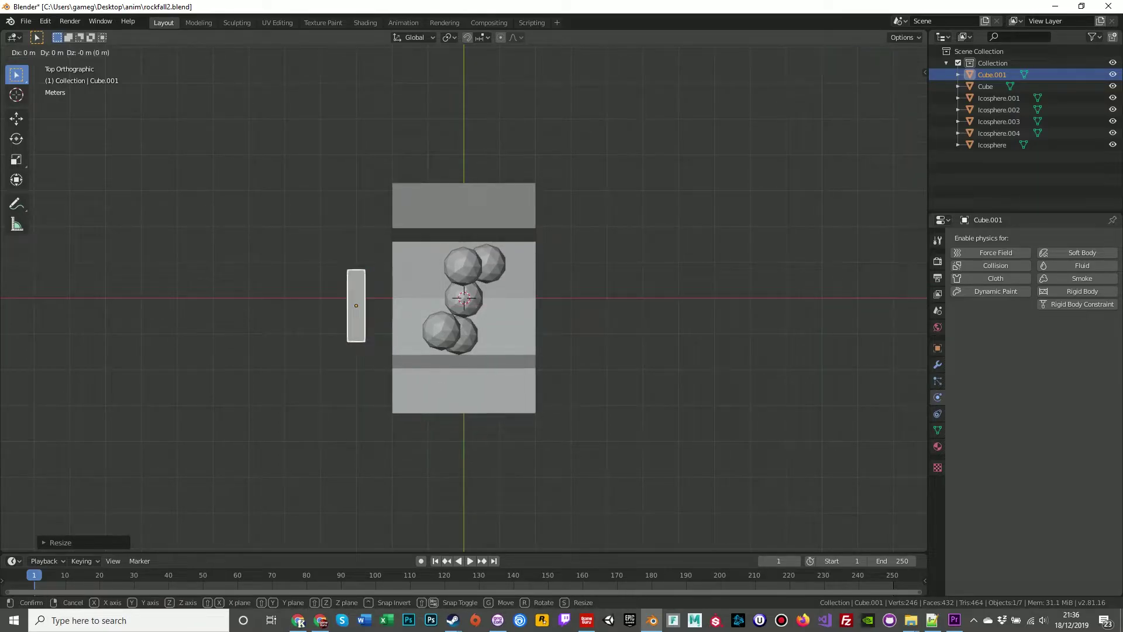
right_click(391, 300)
key("s")
key("y")
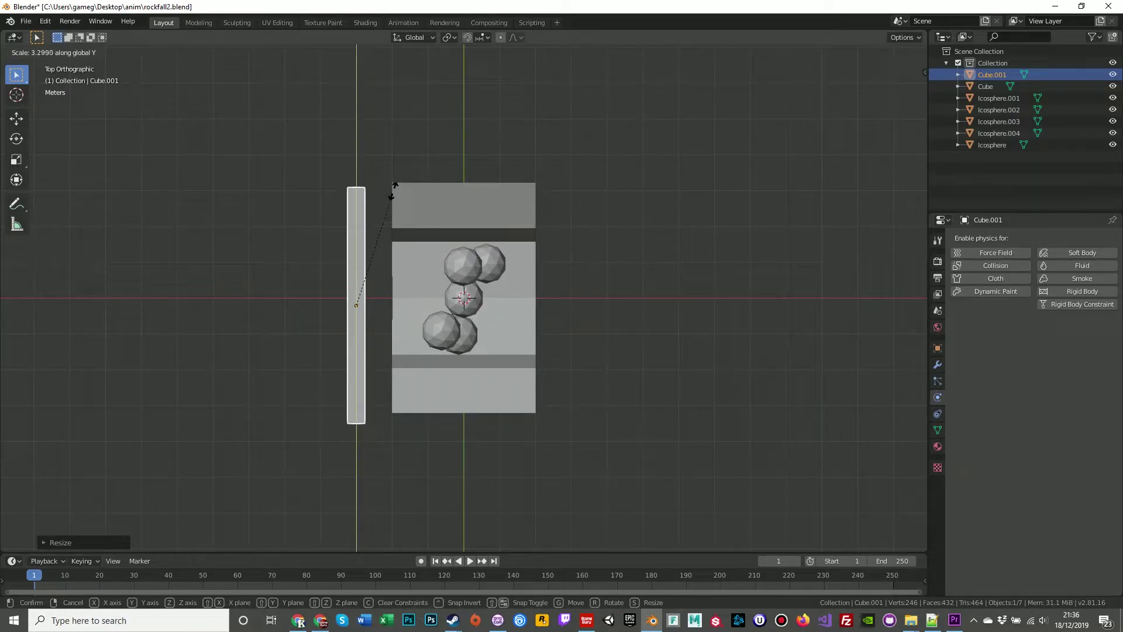
left_click(400, 160)
- Move the stretched slab upward in front view and bring it close against the canyon's open end
middle_click_drag(400, 163, 481, 49)
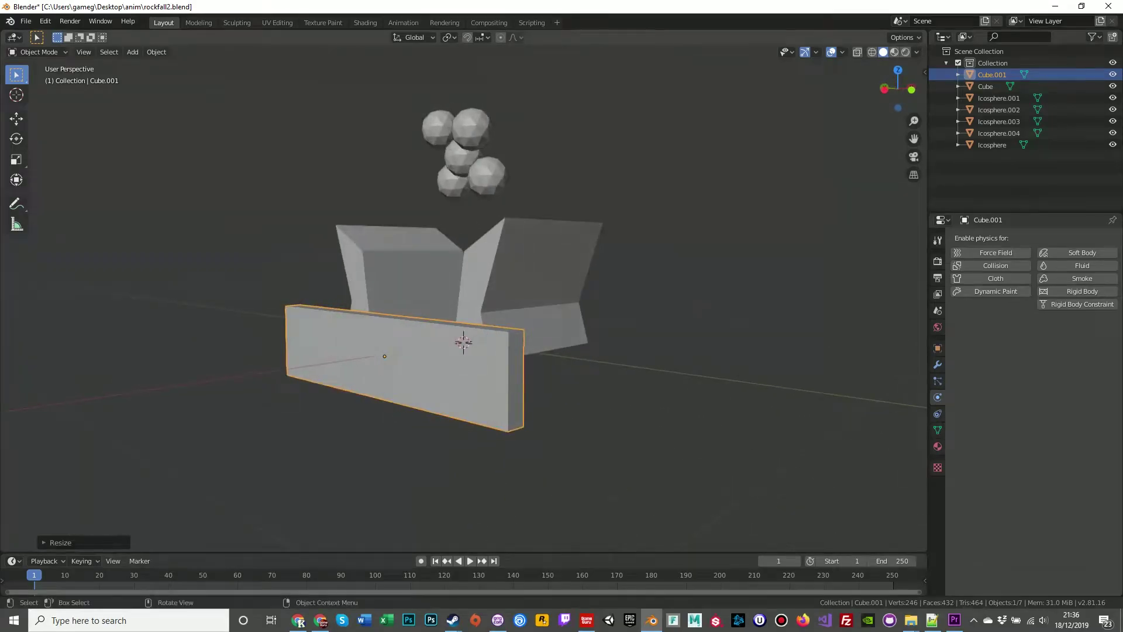
key("KP_1")
key("g")
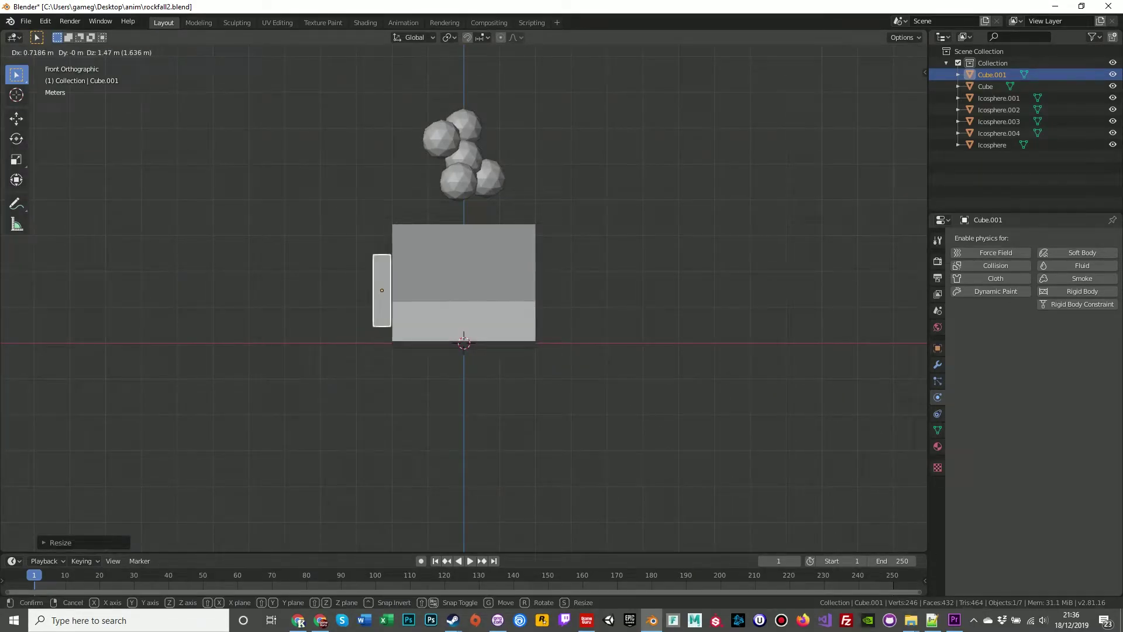
key("Return")
middle_click_drag(474, 246, 346, 263)
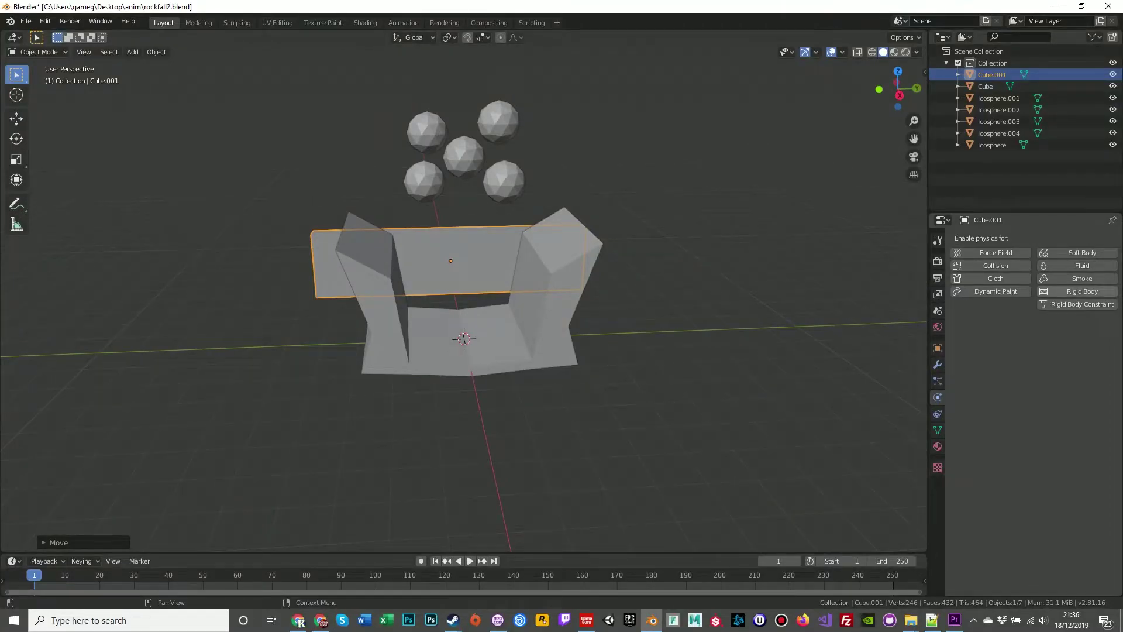
- Add an active, animated rigid body to the slab, and place a duplicate of it across the canyon's opposite open end
left_click(1082, 291)
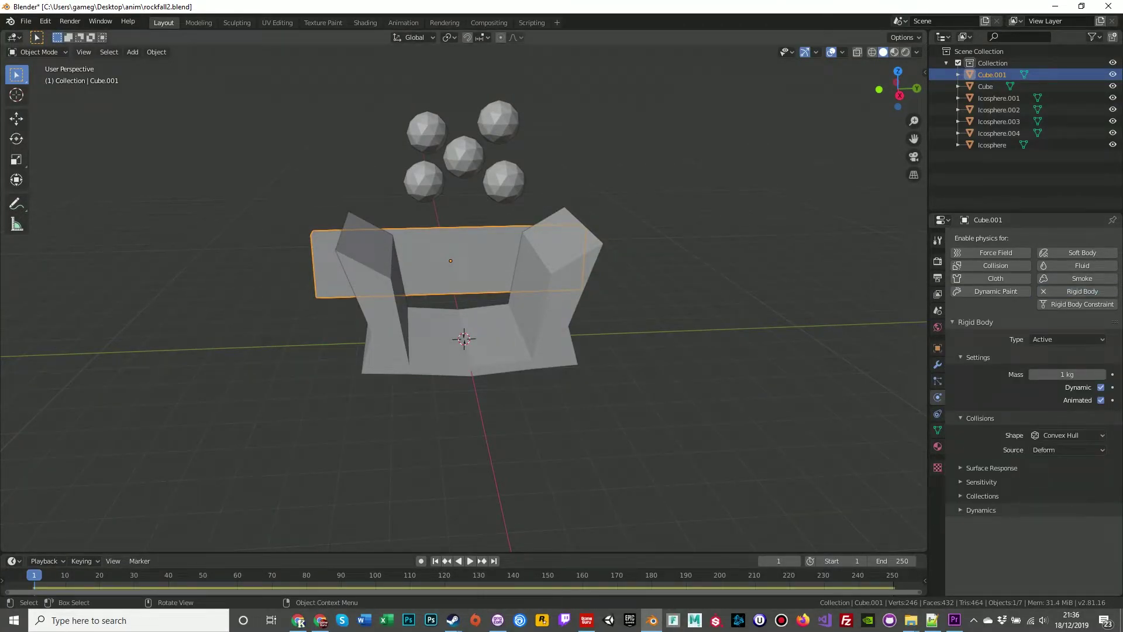
middle_click_drag(573, 280, 641, 305)
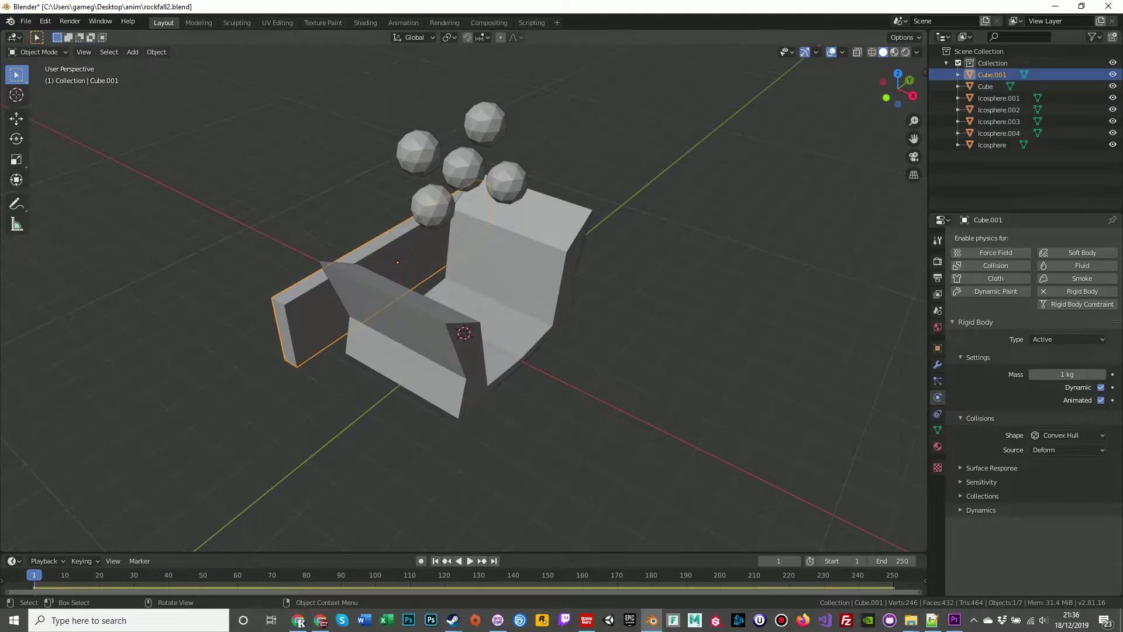
key("KP_7")
key("shift+d")
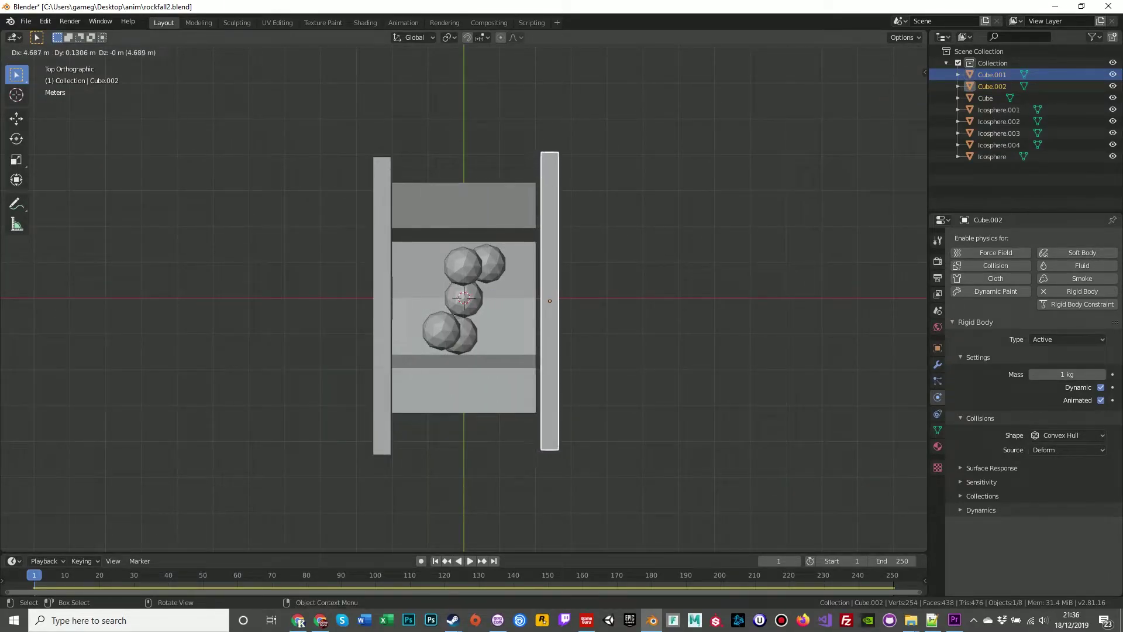
left_click(547, 298)
middle_click_drag(548, 298, 483, 219)
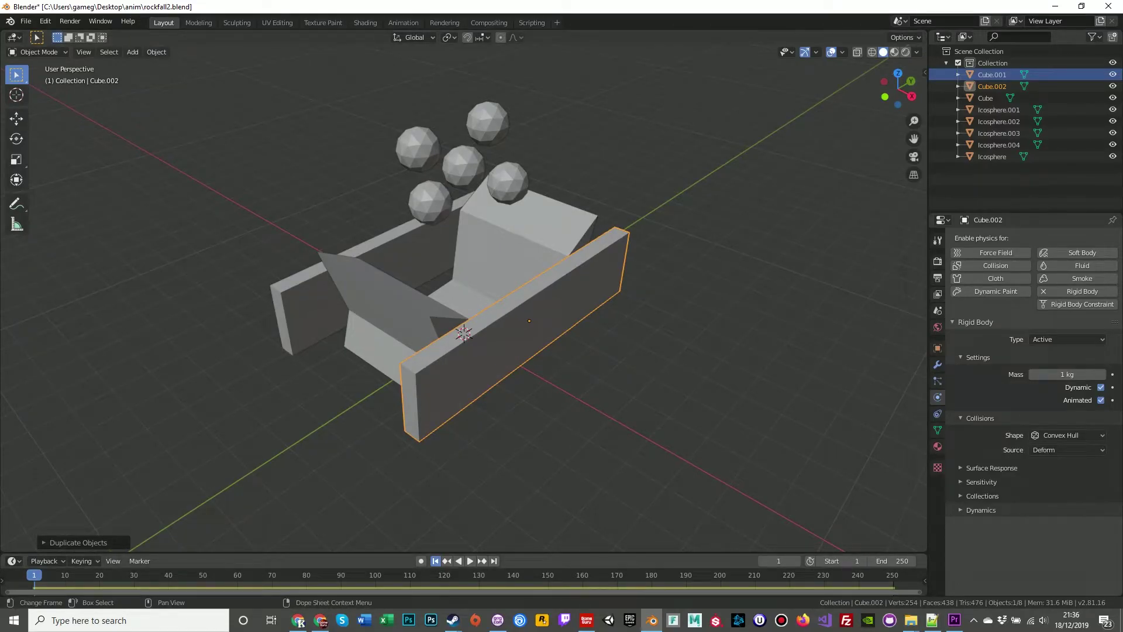
- Play the simulation from above to check how the two end slabs contain the five icospheres, and return to frame 1
key("space")
middle_click_drag(504, 281, 539, 344)
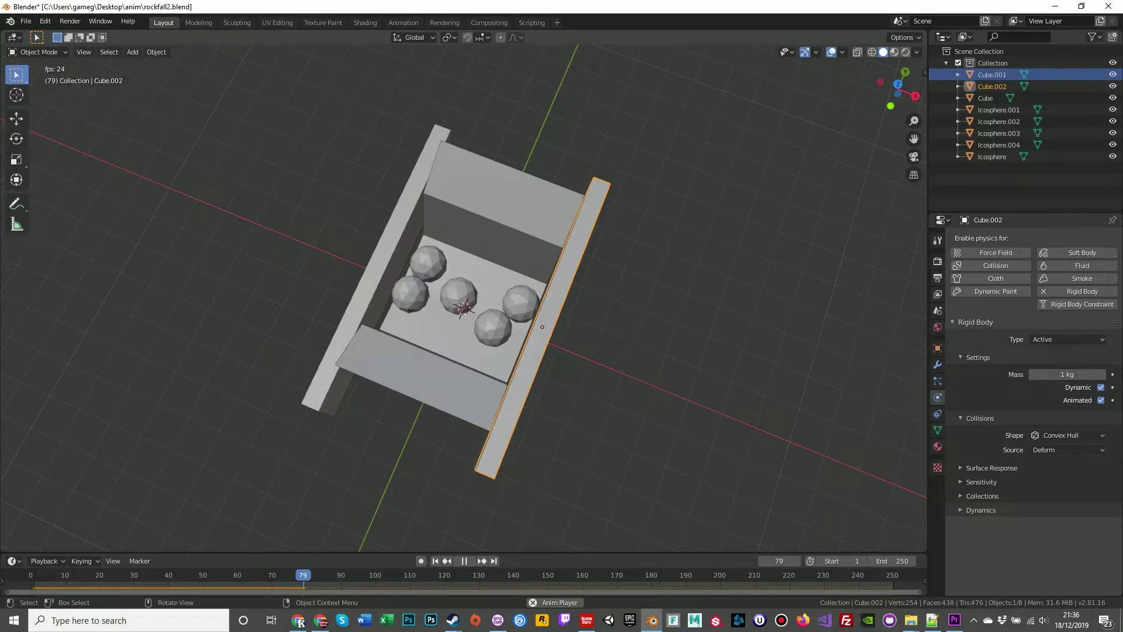
key("space")
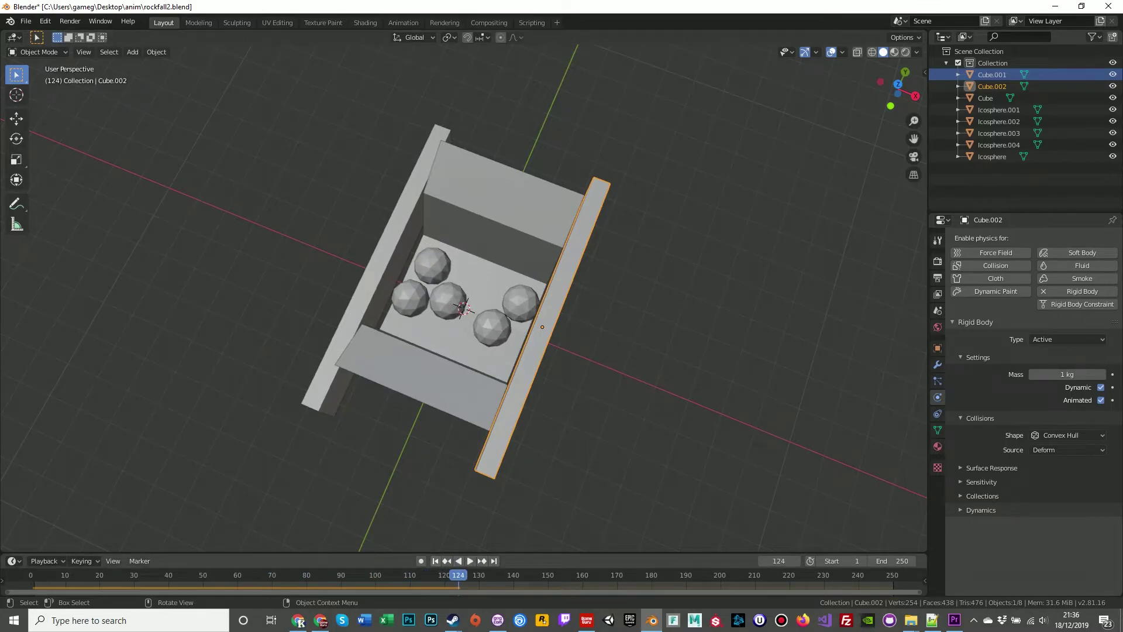
key("shift+Left")
- Duplicate all five icospheres and raise the copies along Z into a second group above the originals
key("alt+a")
left_click(506, 235)
left_click(479, 203, "shift")
left_click(464, 254, "shift")
left_click(419, 272, "shift")
left_click(441, 304, "shift")
middle_click_drag(440, 303, 447, 270)
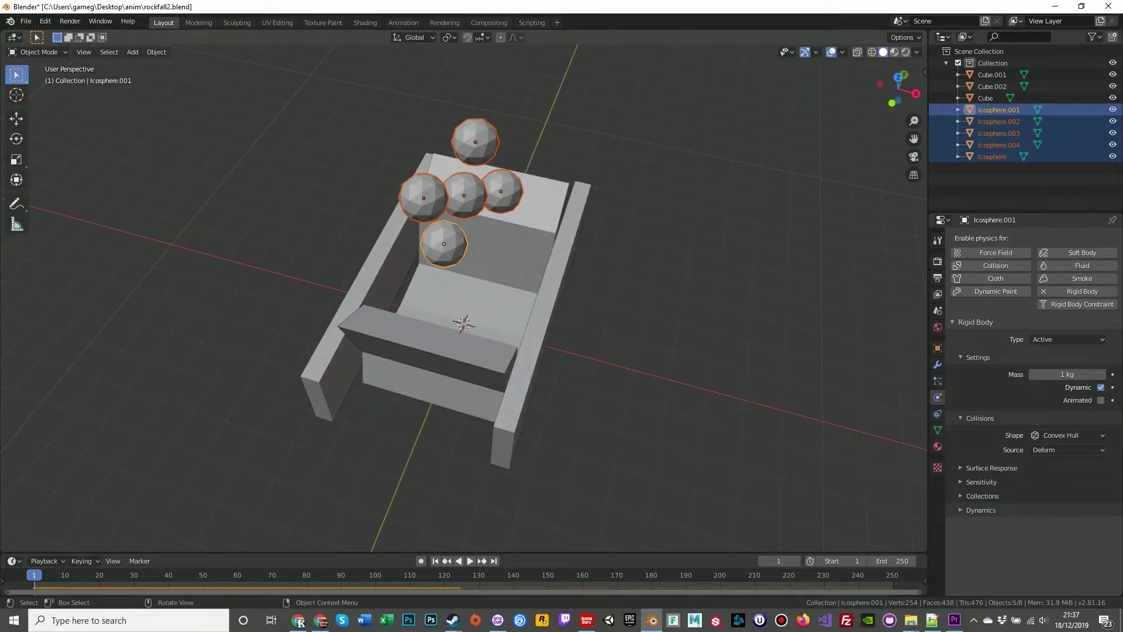
key("shift+d")
key("x")
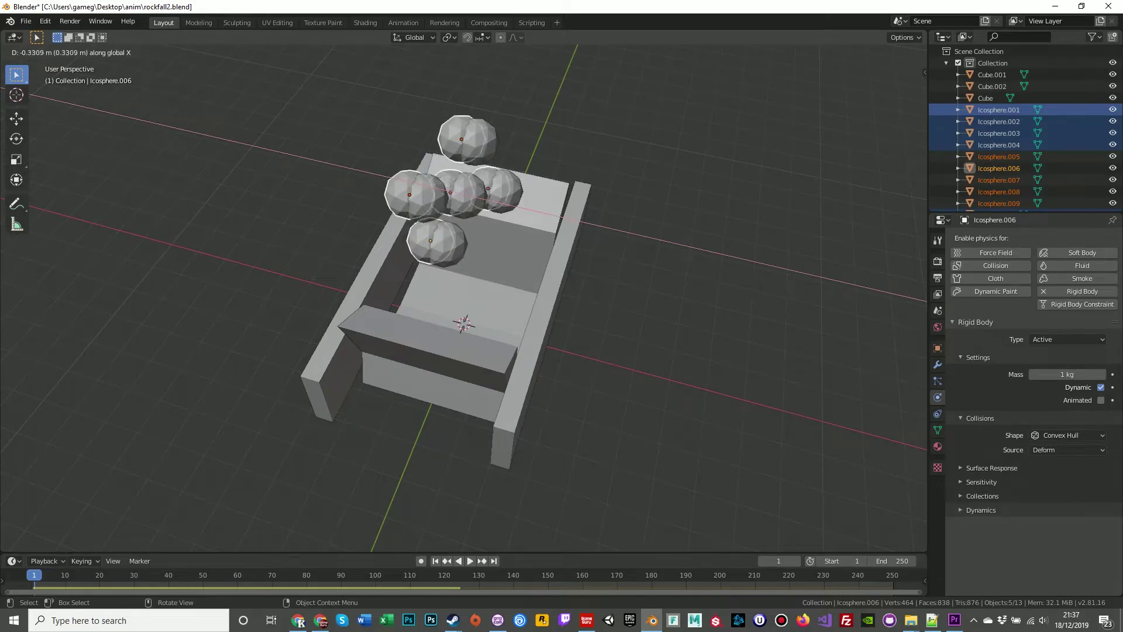
key("y")
key("z")
left_click(597, 152)
left_click(632, 176)
middle_click_drag(632, 175, 603, 196)
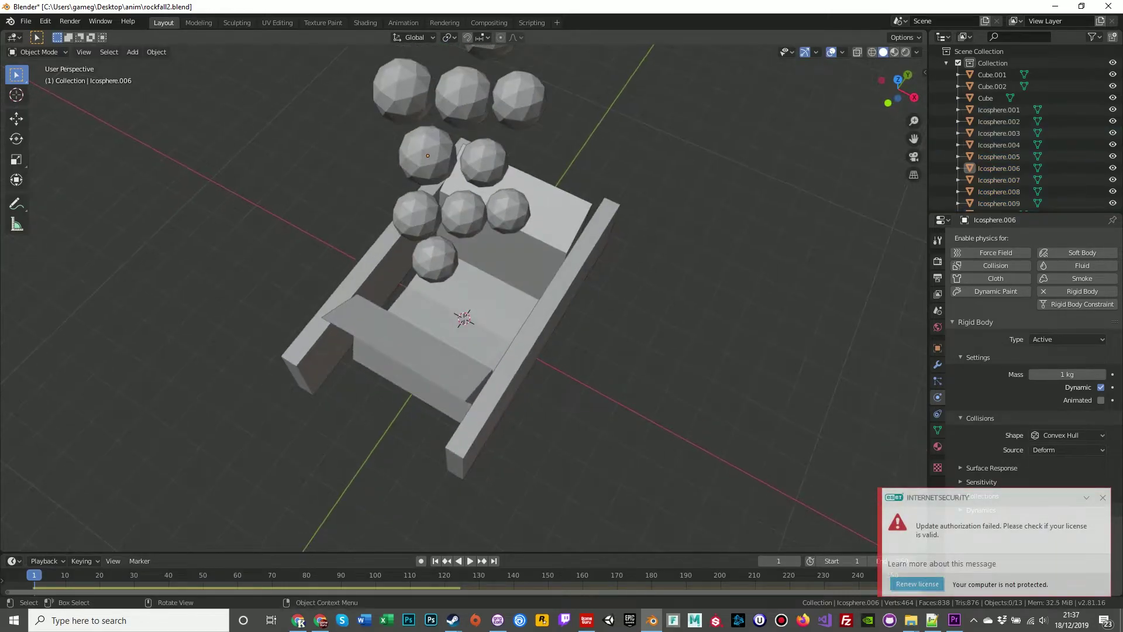
- Play the simulation with both groups of icospheres falling into the canyon, and return to the first frame
key("space")
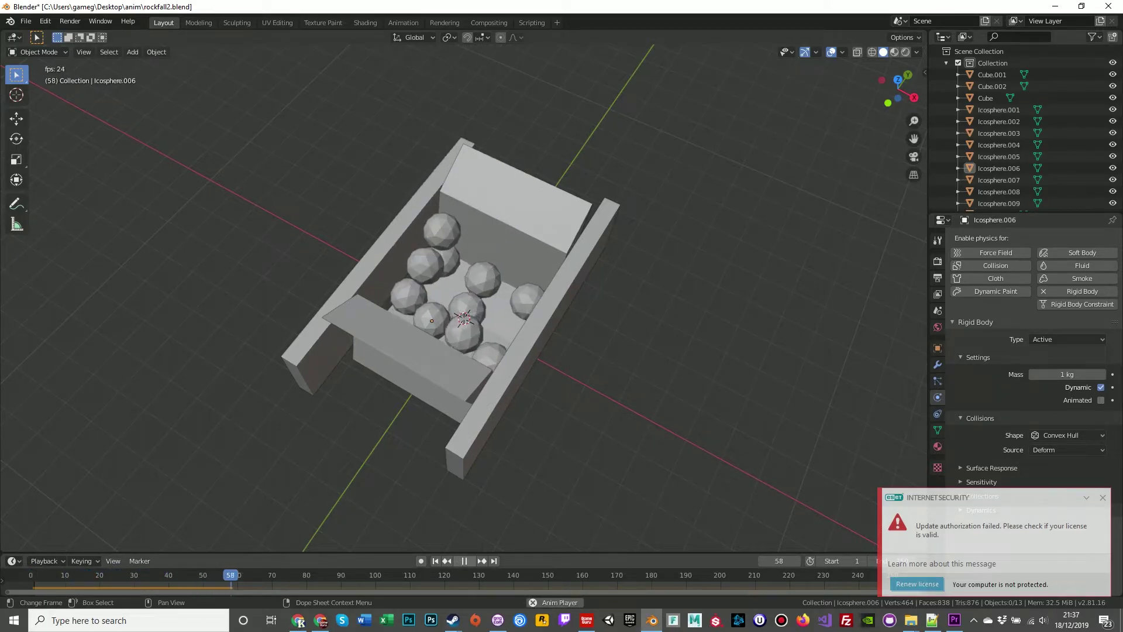
key("space")
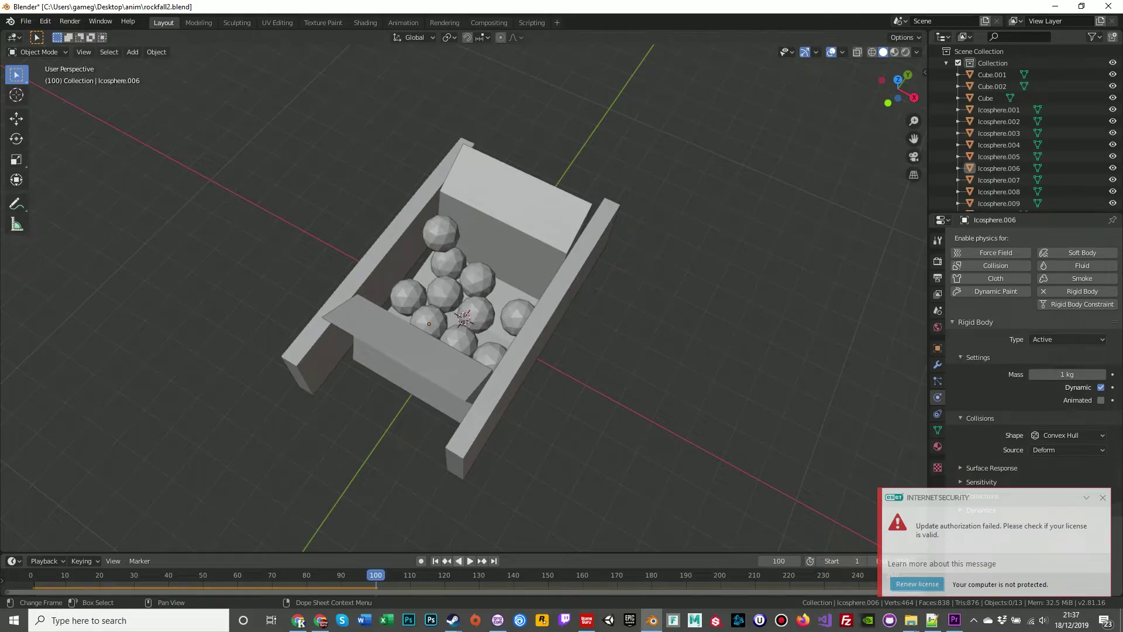
key("shift+Left")
- Duplicate all ten icospheres and move the copies up along Z, stacked above the existing ones
scroll(462, 293, "down", 4)
left_click_drag(409, 107, 508, 241)
left_click(483, 244, "shift")
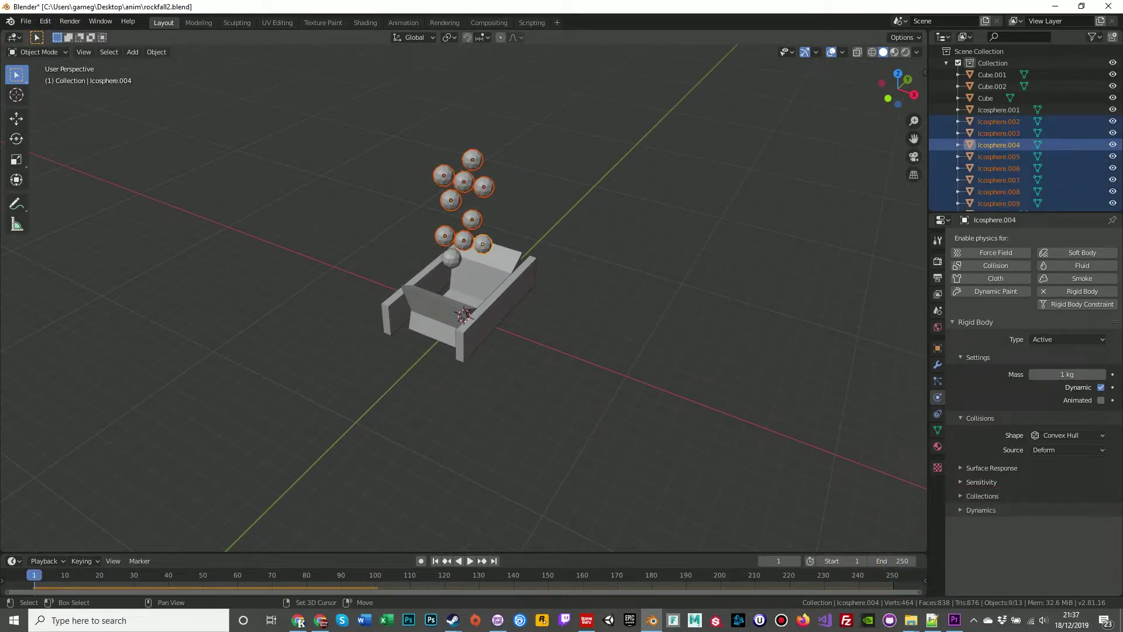
left_click(451, 258, "shift")
key("shift+d")
key("z")
key("Return")
key("alt+a")
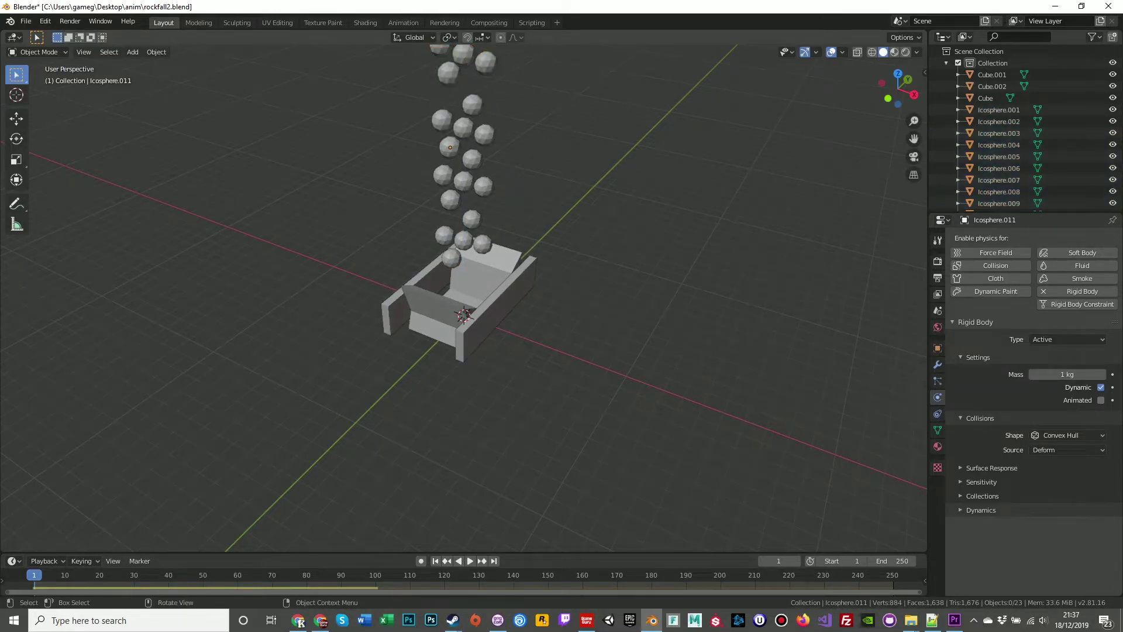
- Play the twenty-icosphere rockfall, viewing the canyon up close, and return to frame 1
key("space")
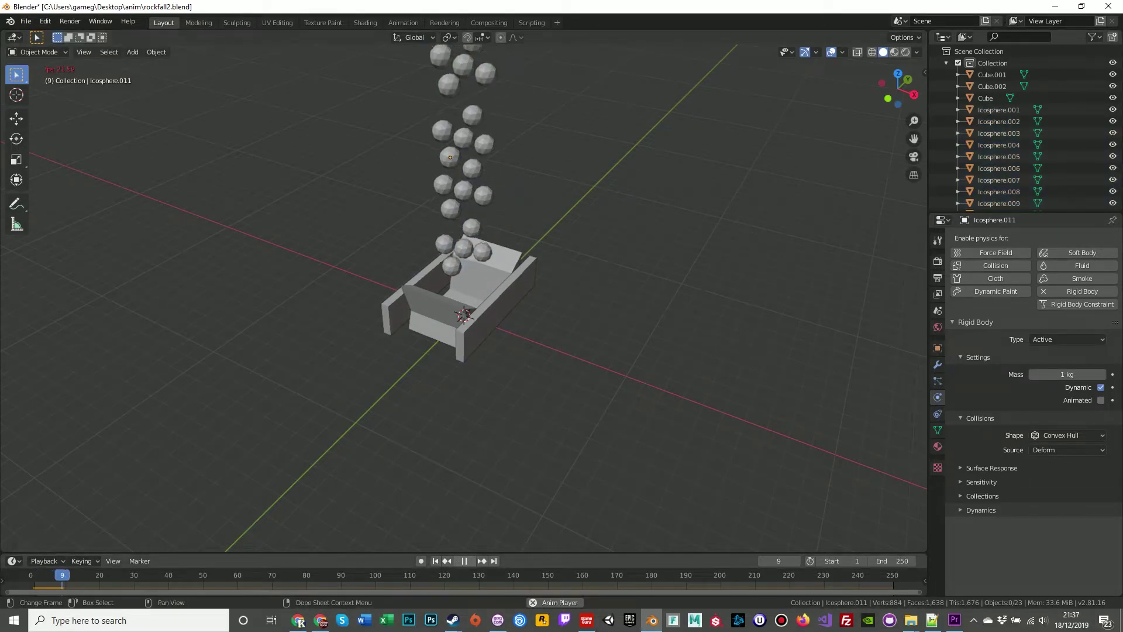
middle_click_drag(464, 298, 458, 321)
scroll(463, 298, "up", 5)
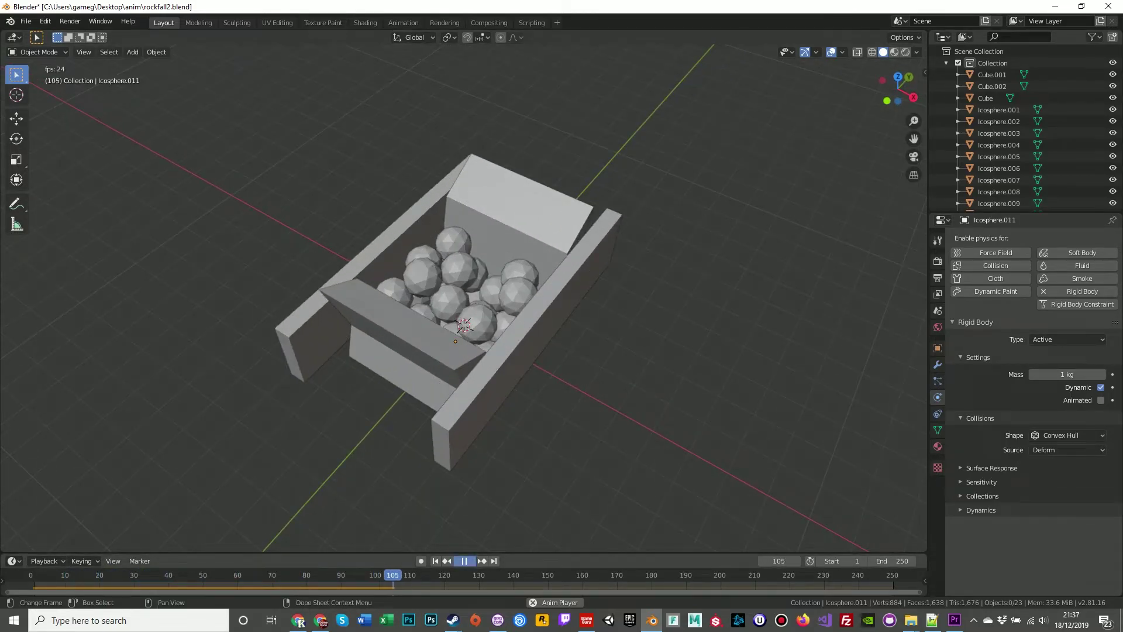
key("space")
key("shift+Left")
- Replay the rockfall to find where the icospheres settle, and set the animation's end frame to 110
key("space")
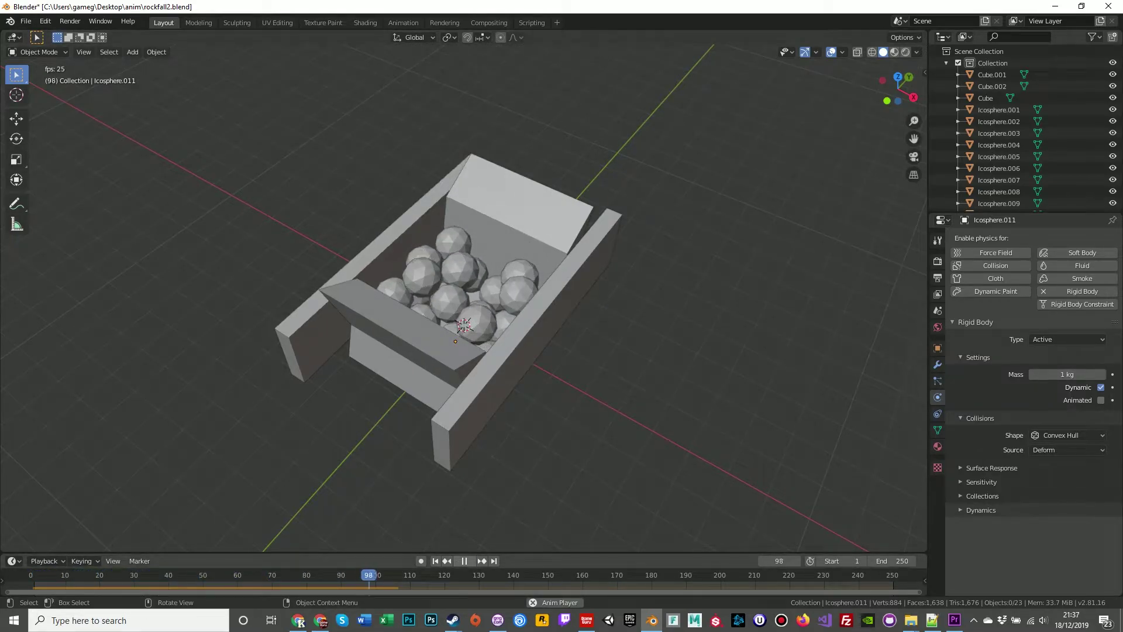
key("space")
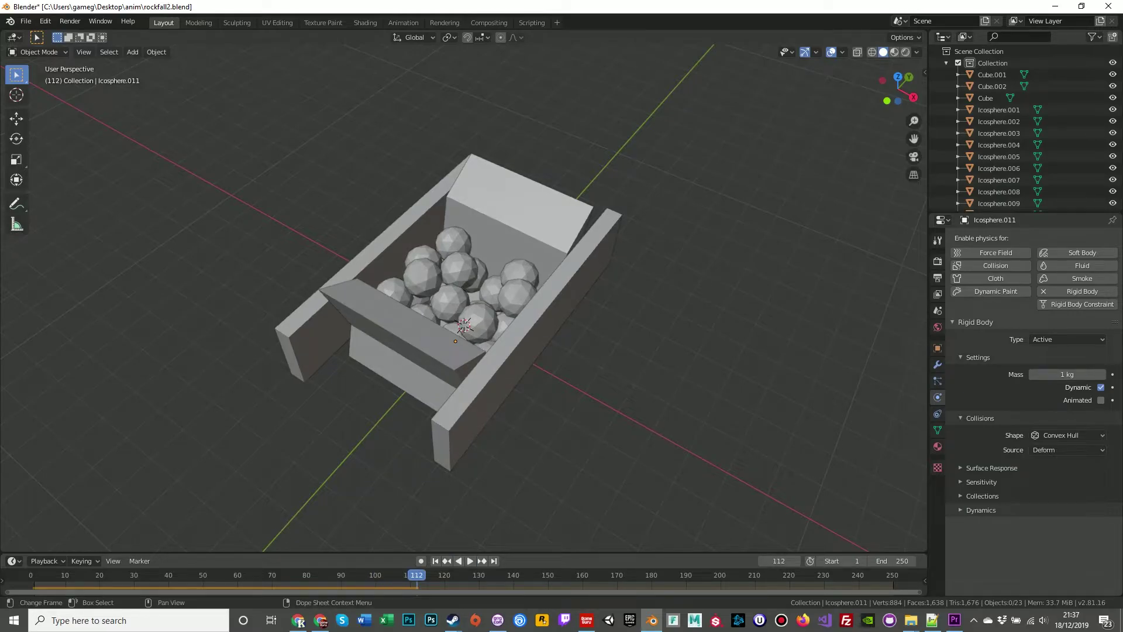
key("space")
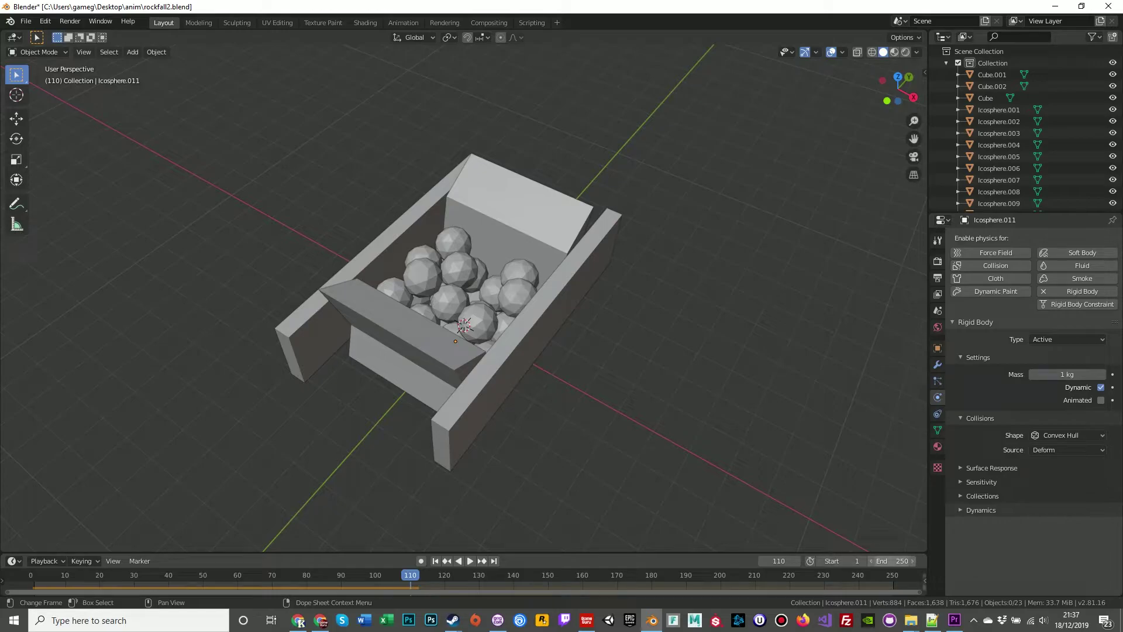
left_click(890, 560)
type("110")
key("Return")
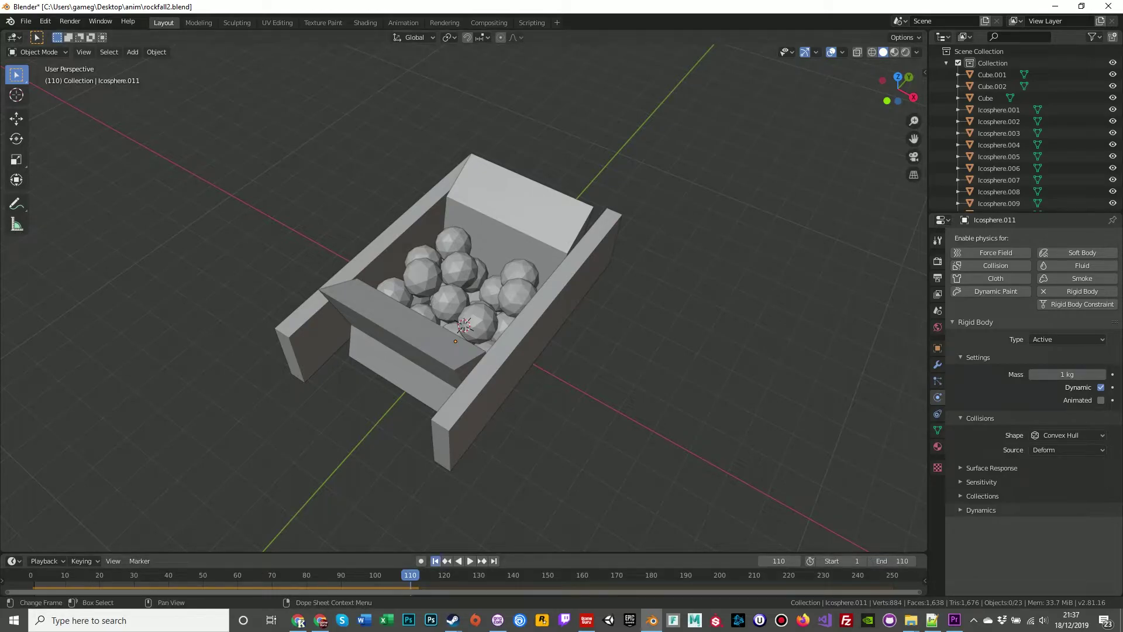
- Play the shortened animation from the first frame, stop it partway, and save the file
left_click(435, 561)
key("space")
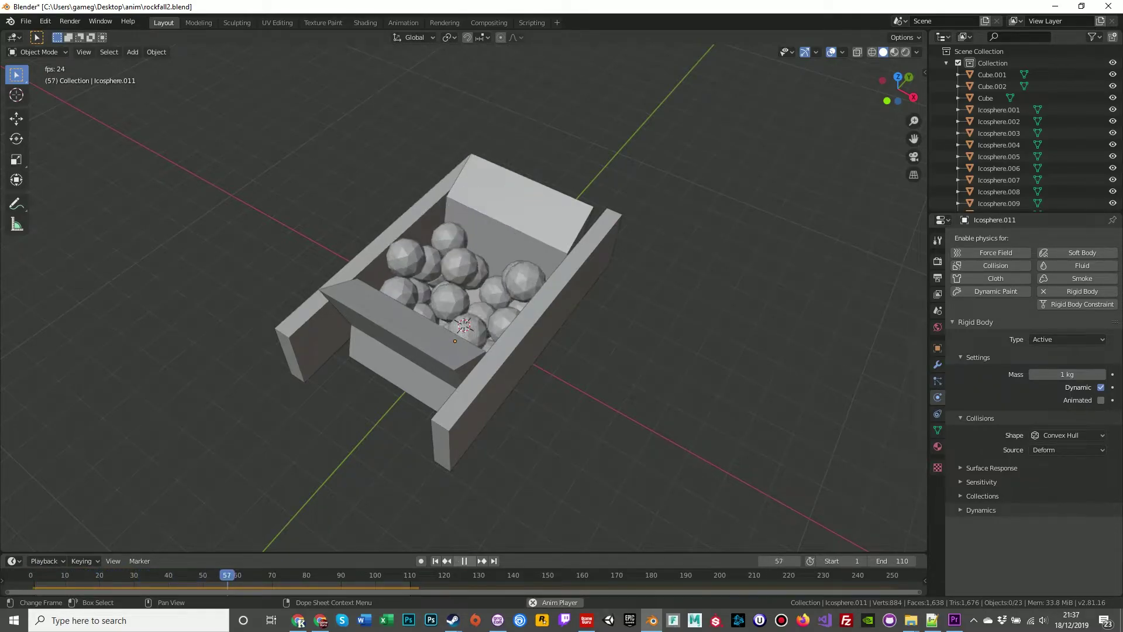
key("space")
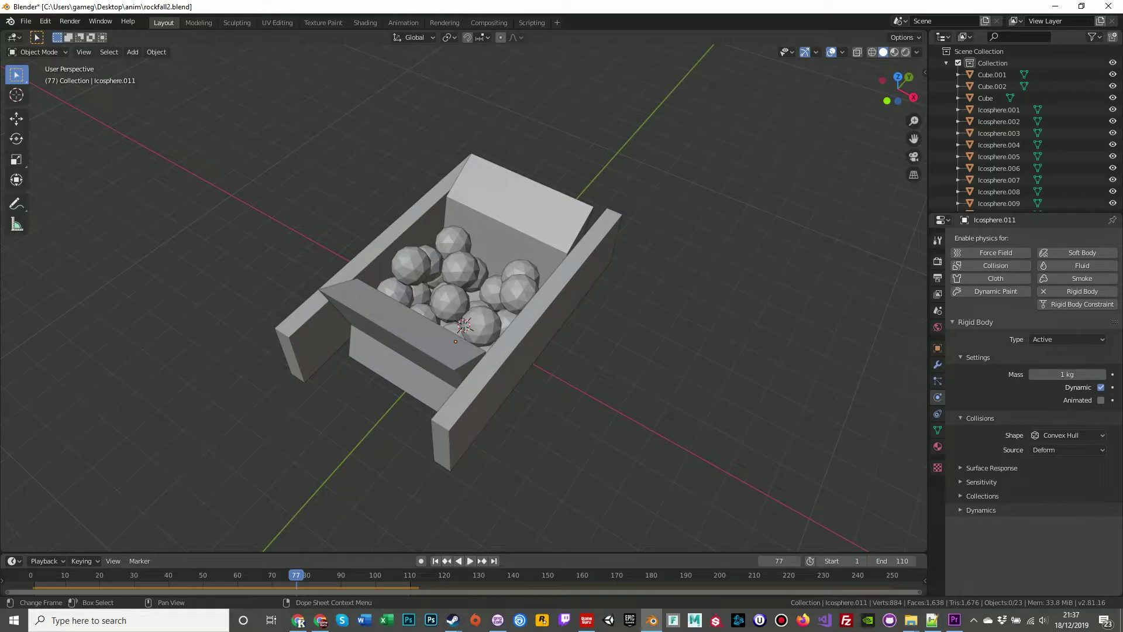
key("ctrl")
key("ctrl+s")
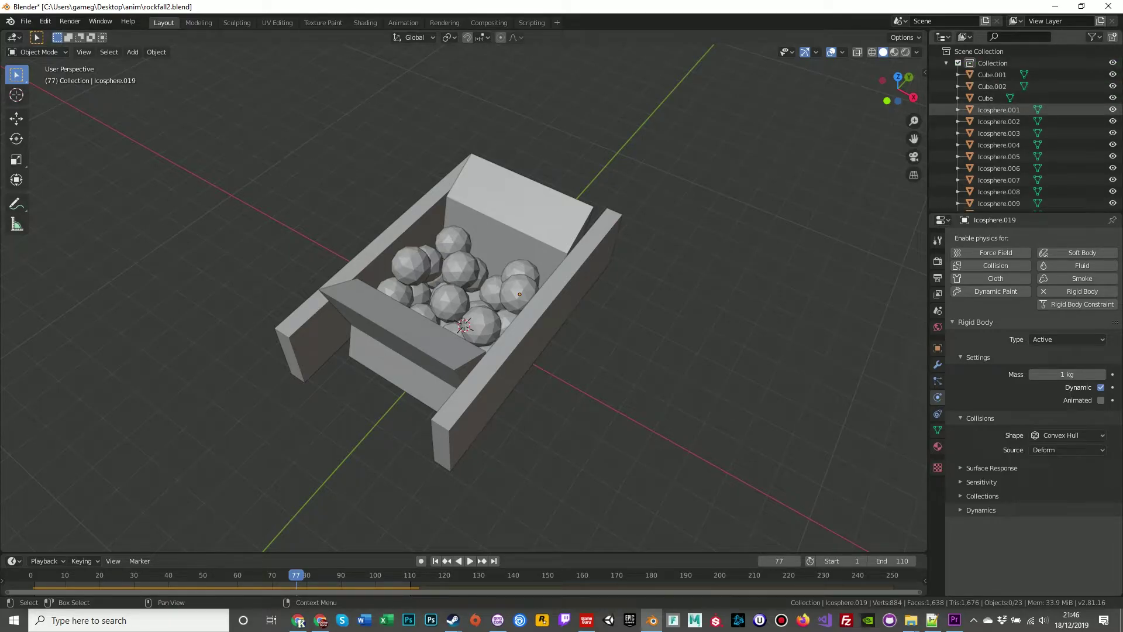
- Select all twenty icospheres, from Icosphere.001 to Icosphere.019 plus the original Icosphere
left_click(999, 110)
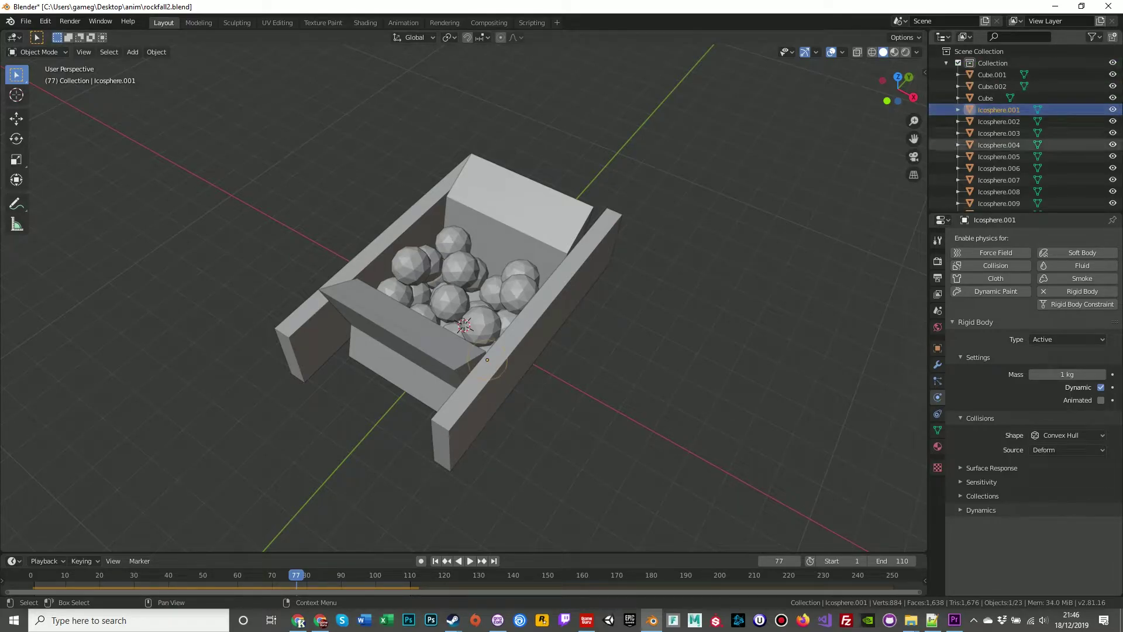
scroll(999, 157, "down", 6)
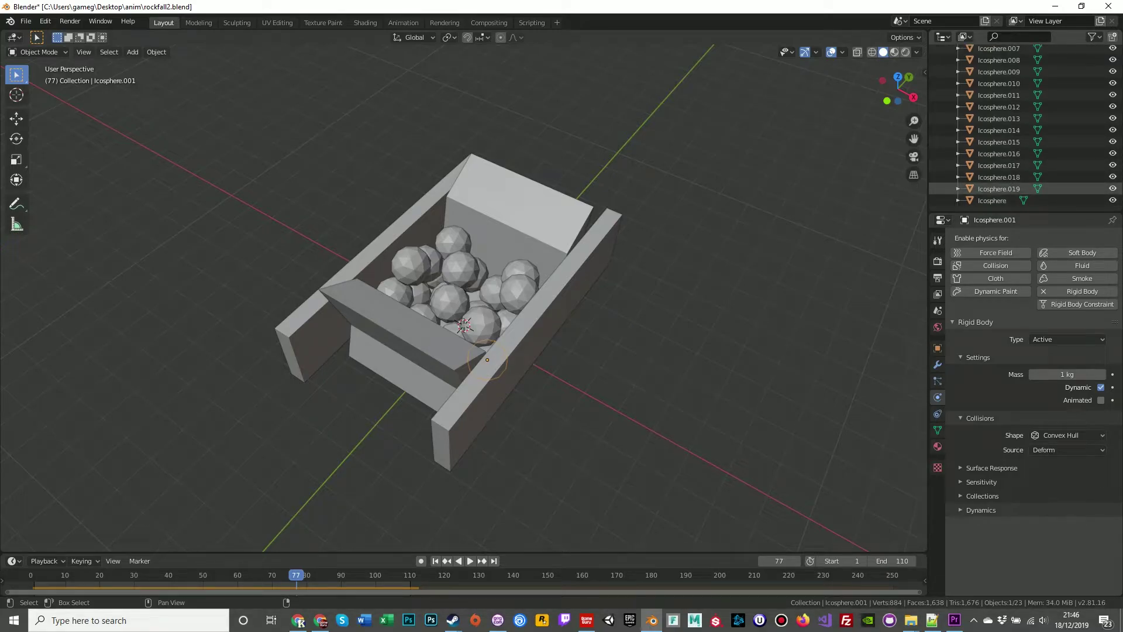
left_click(999, 189, "shift")
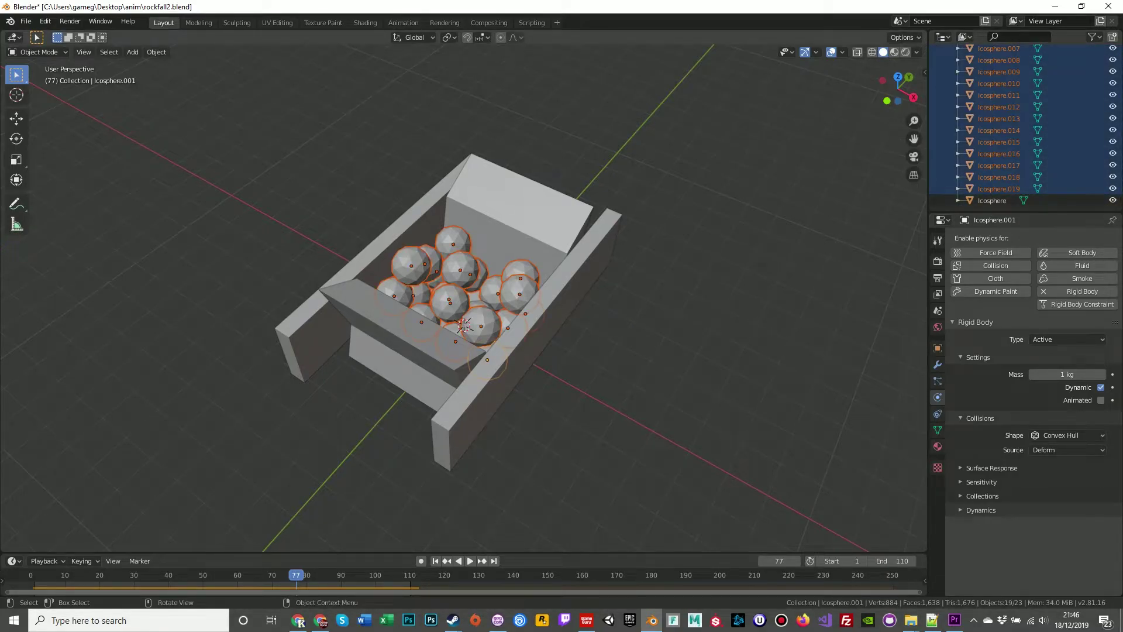
key("g")
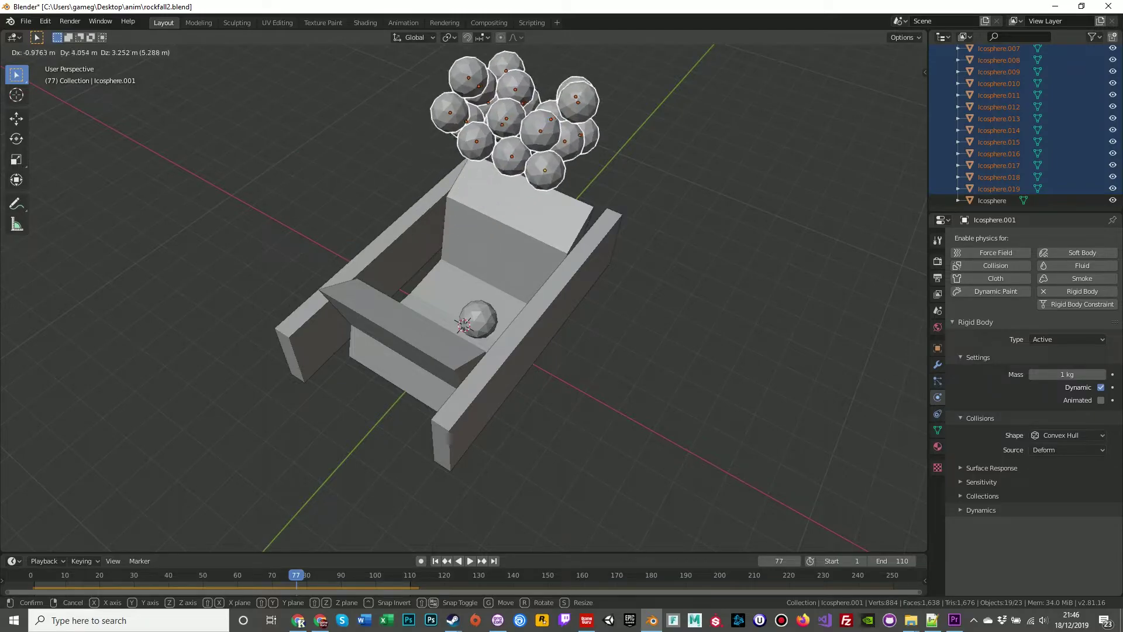
key("Escape")
scroll(999, 133, "up", 3)
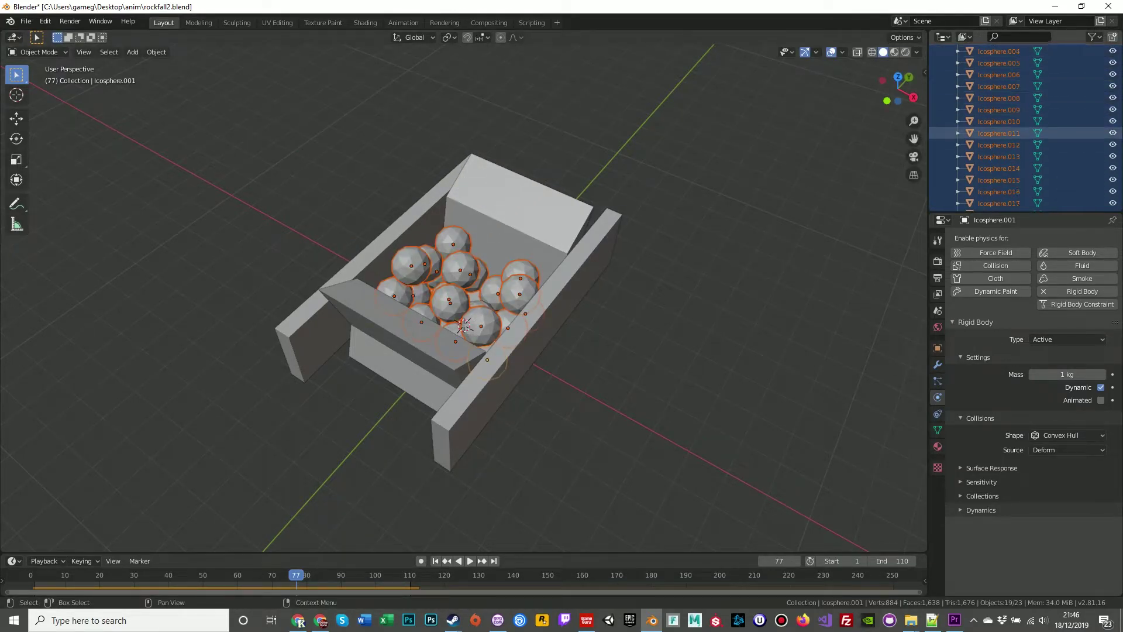
scroll(998, 133, "down", 3)
left_click(993, 200, "ctrl")
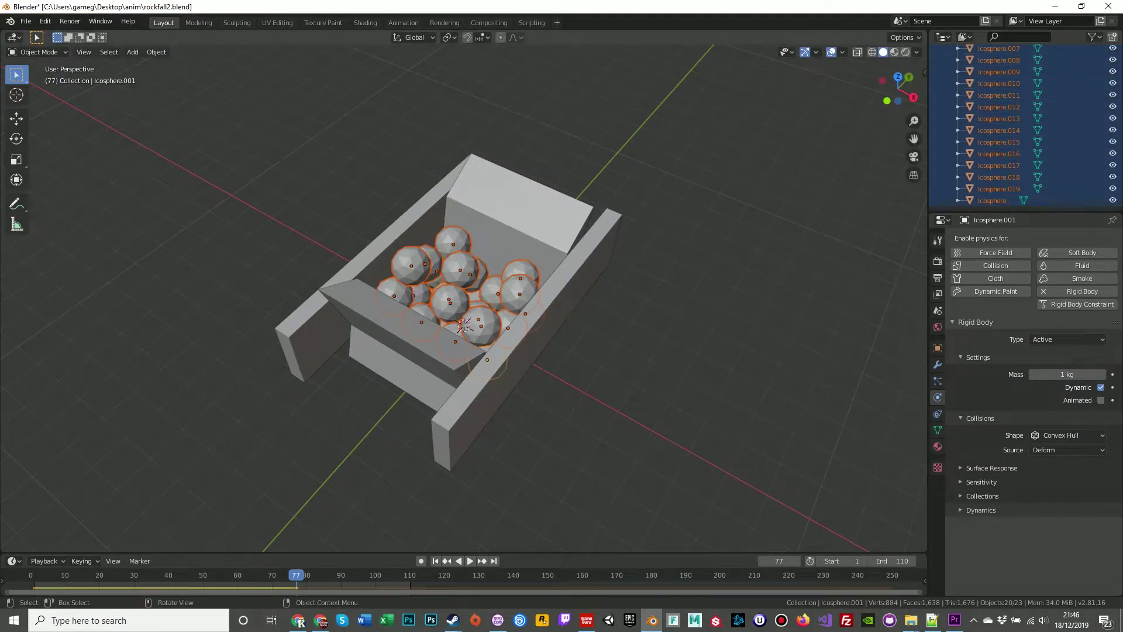
key("g")
key("Escape")
key("g")
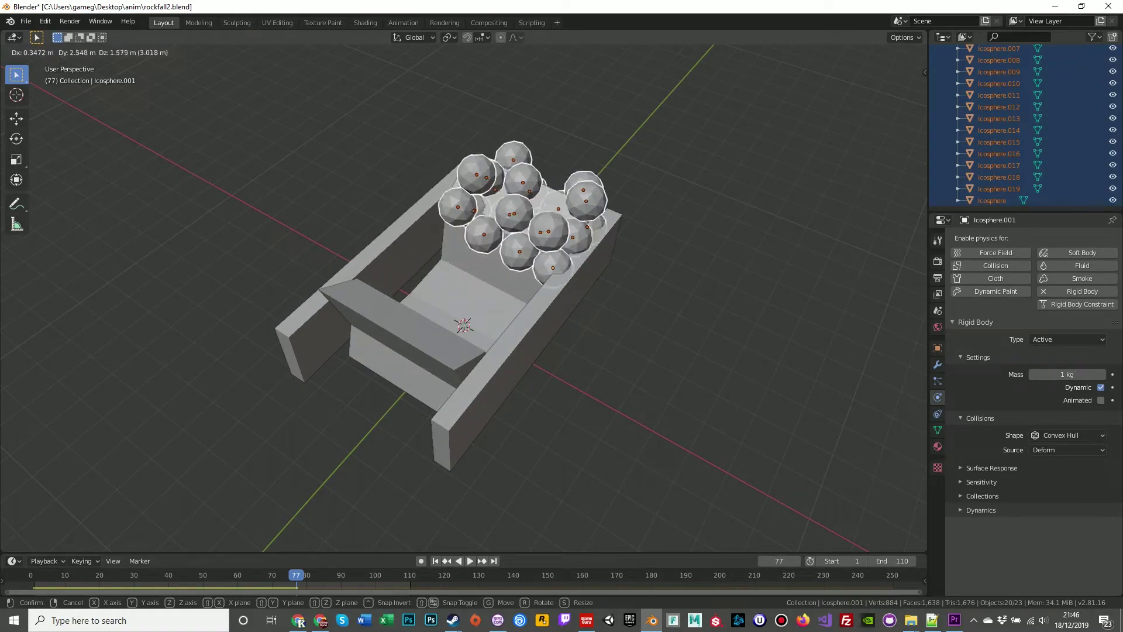
key("Escape")
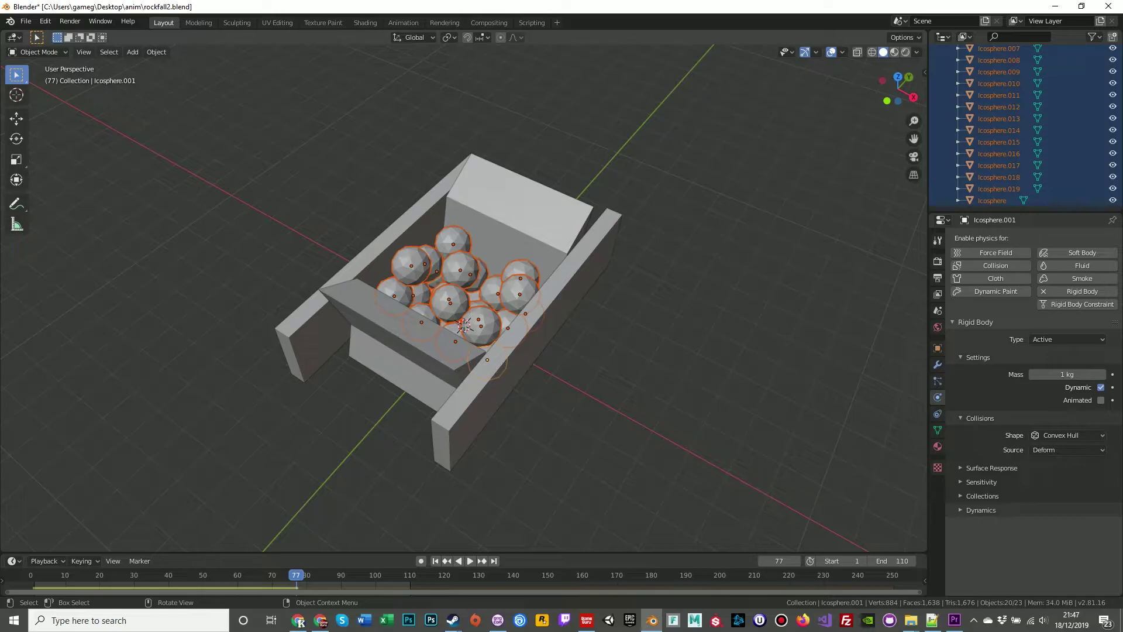
key("g")
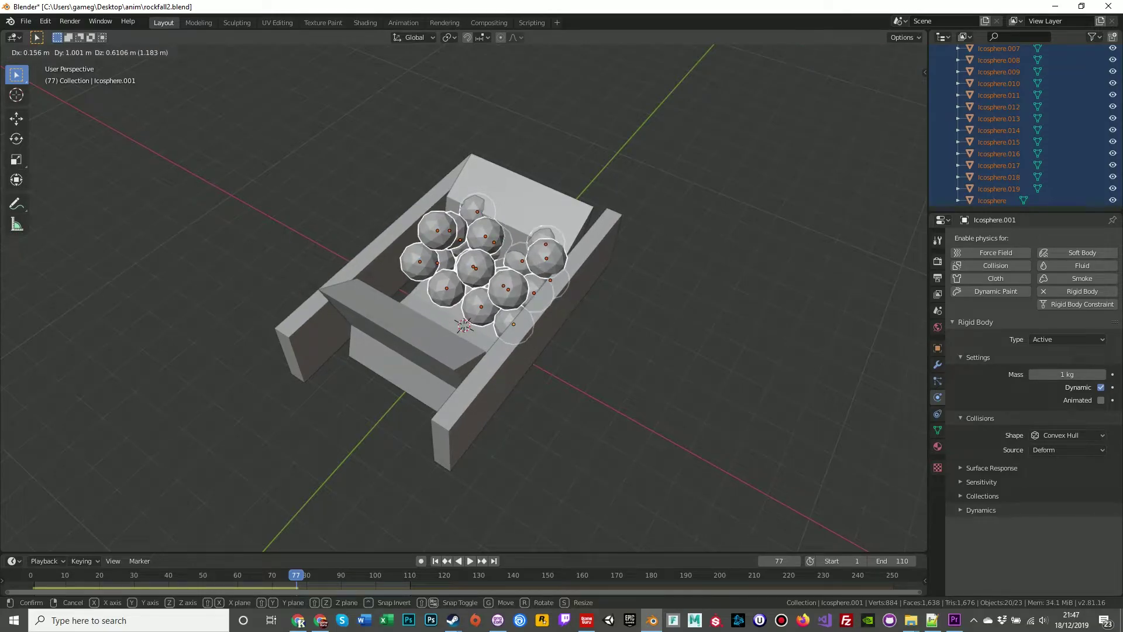
key("Escape")
key("g")
key("Escape")
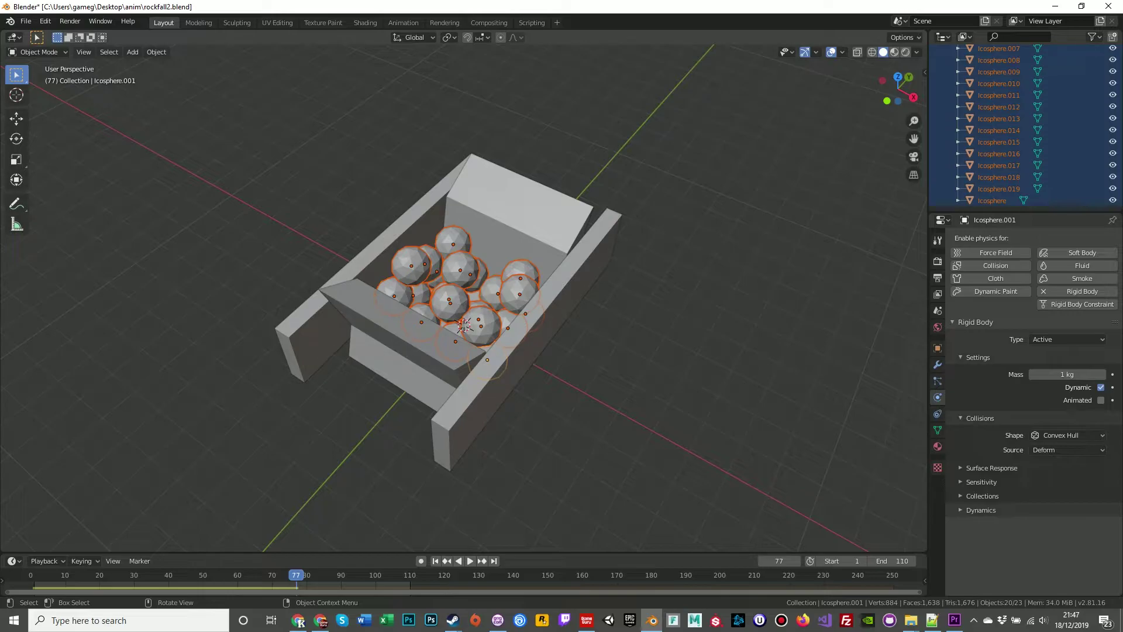
- Bake the rigid body motion of the selected icospheres to keyframes from frame 1 to 110 with a frame step of 1
left_click(156, 52)
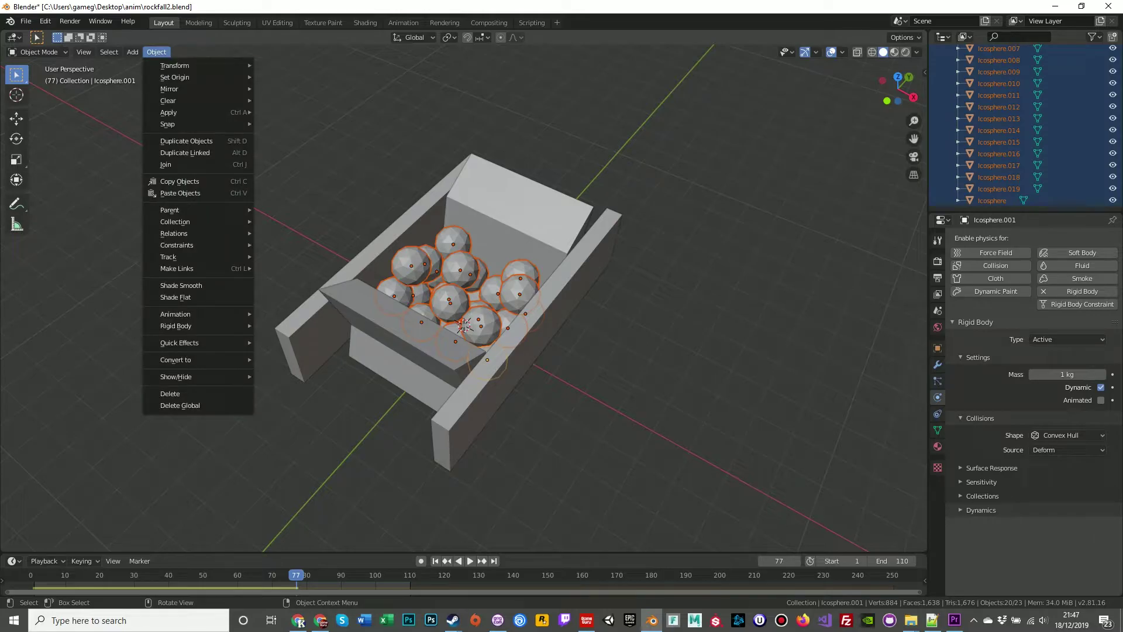
mouse_move(176, 326)
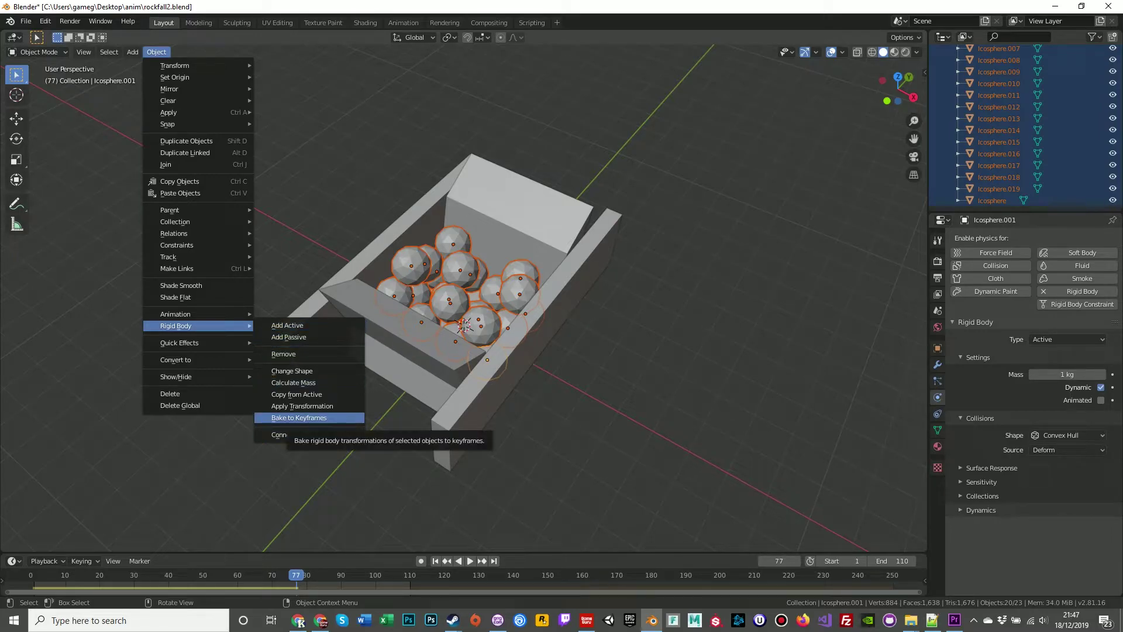
left_click(299, 417)
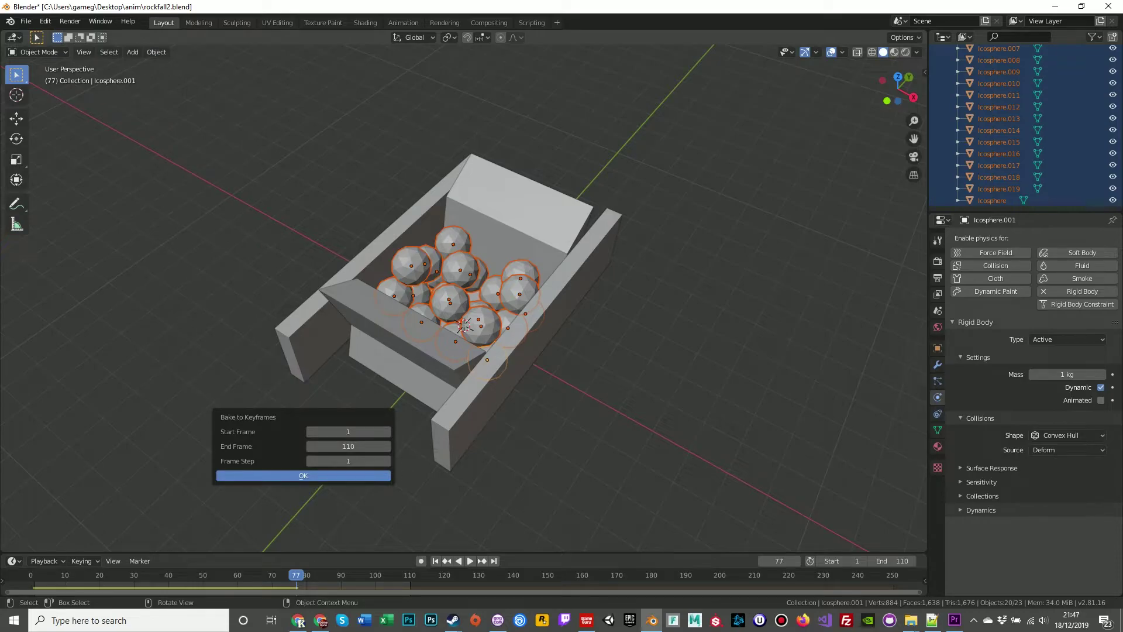
left_click_drag(327, 417, 348, 415)
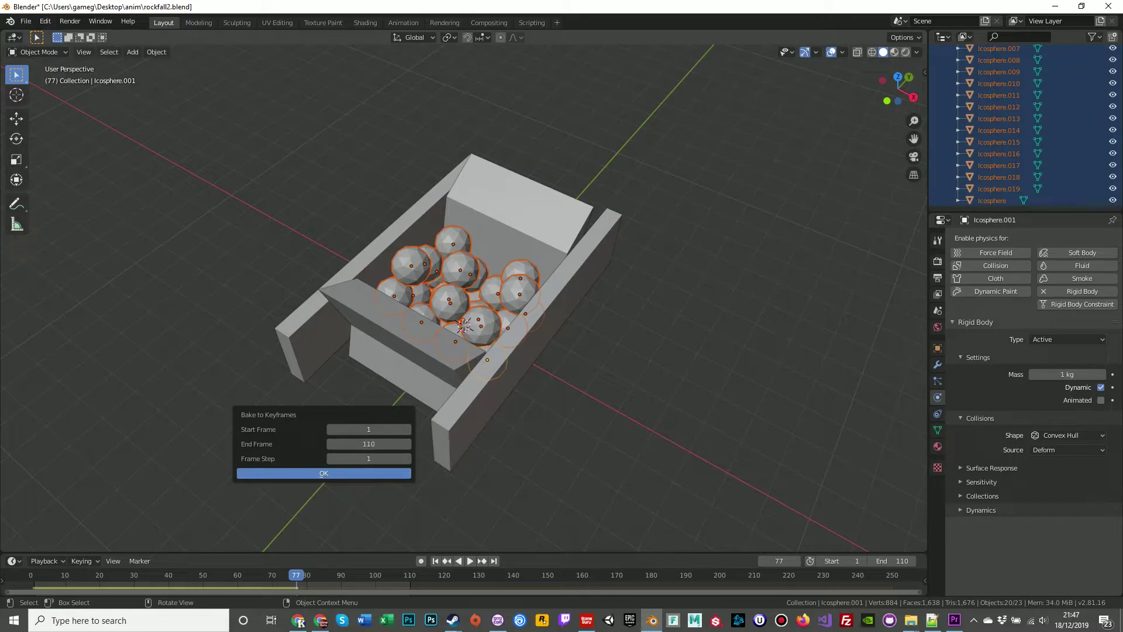
left_click(324, 473)
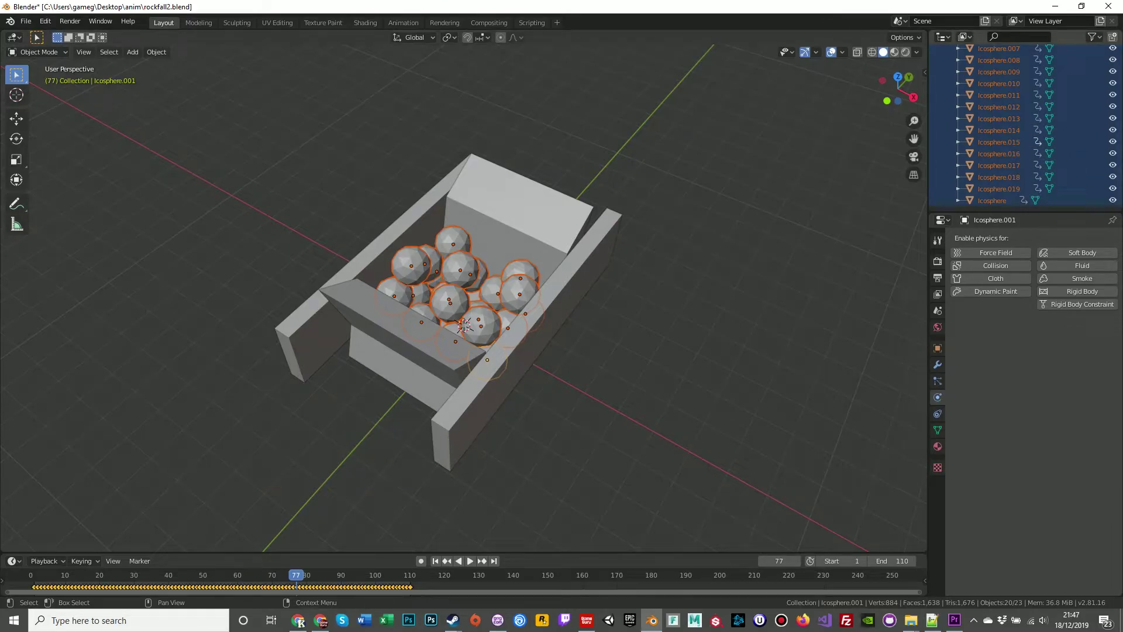
- Check the physics settings of the canyon cubes and several baked icospheres one after another
scroll(1018, 129, "up", 4)
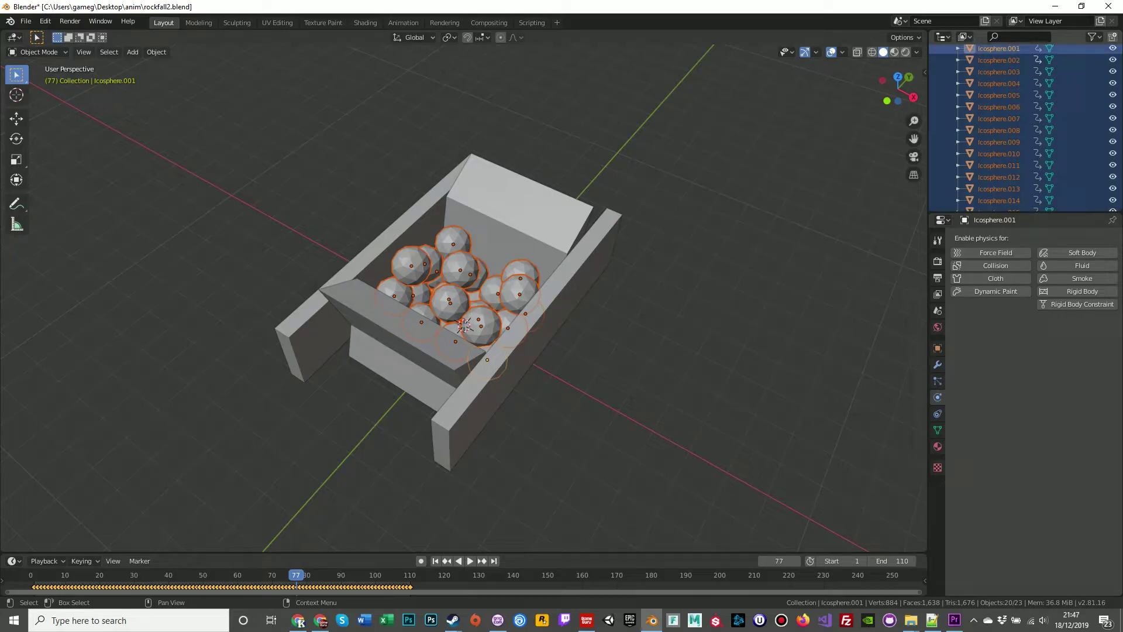
left_click(1009, 72)
scroll(1009, 72, "down", 1)
scroll(1017, 129, "up", 5)
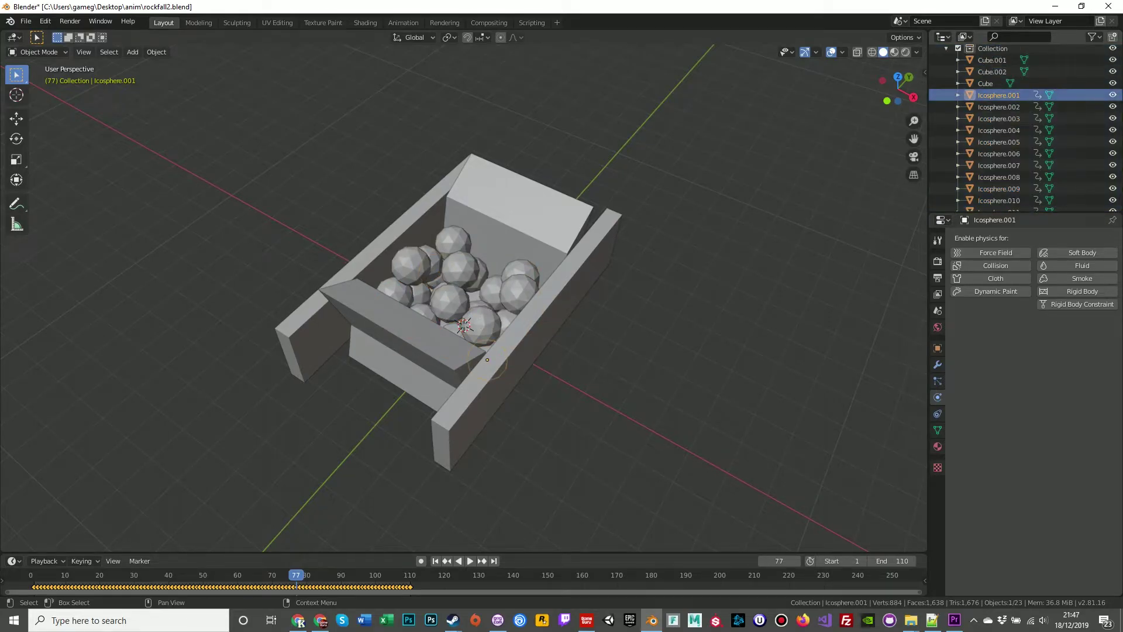
left_click(992, 74)
left_click(1083, 291)
left_click(992, 87)
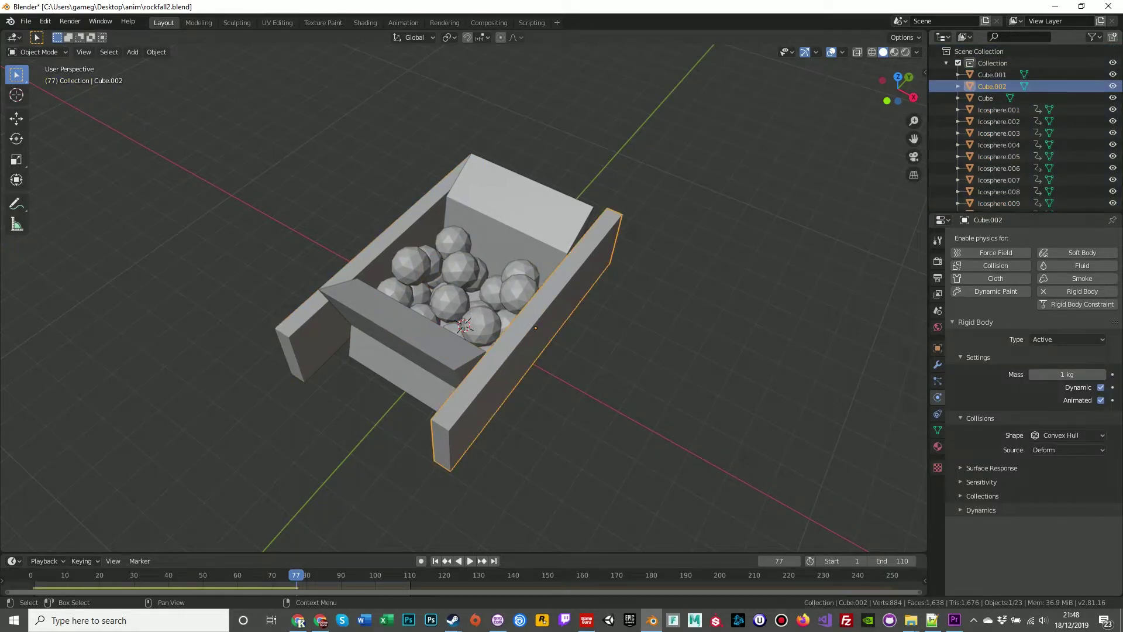
left_click(987, 98)
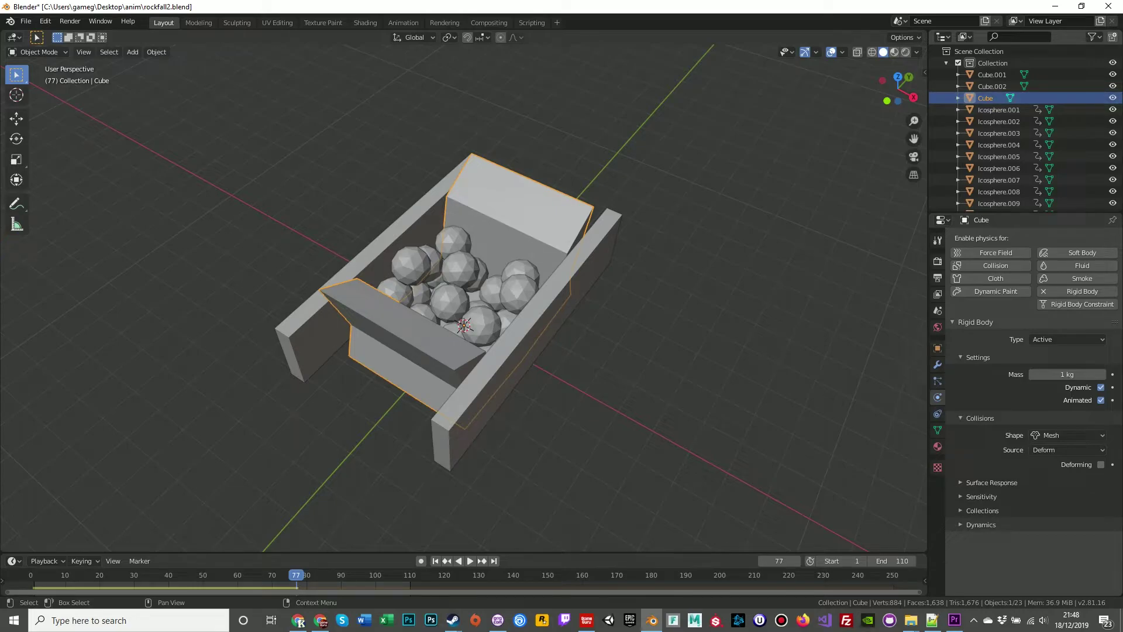
left_click(999, 110)
left_click(999, 121)
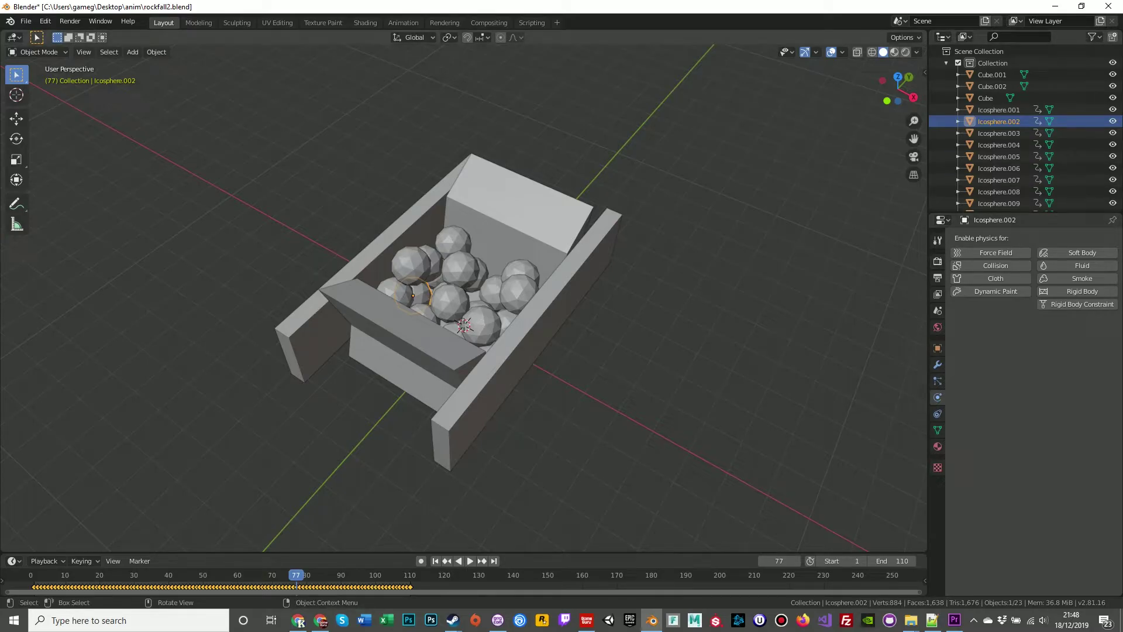
left_click(519, 295)
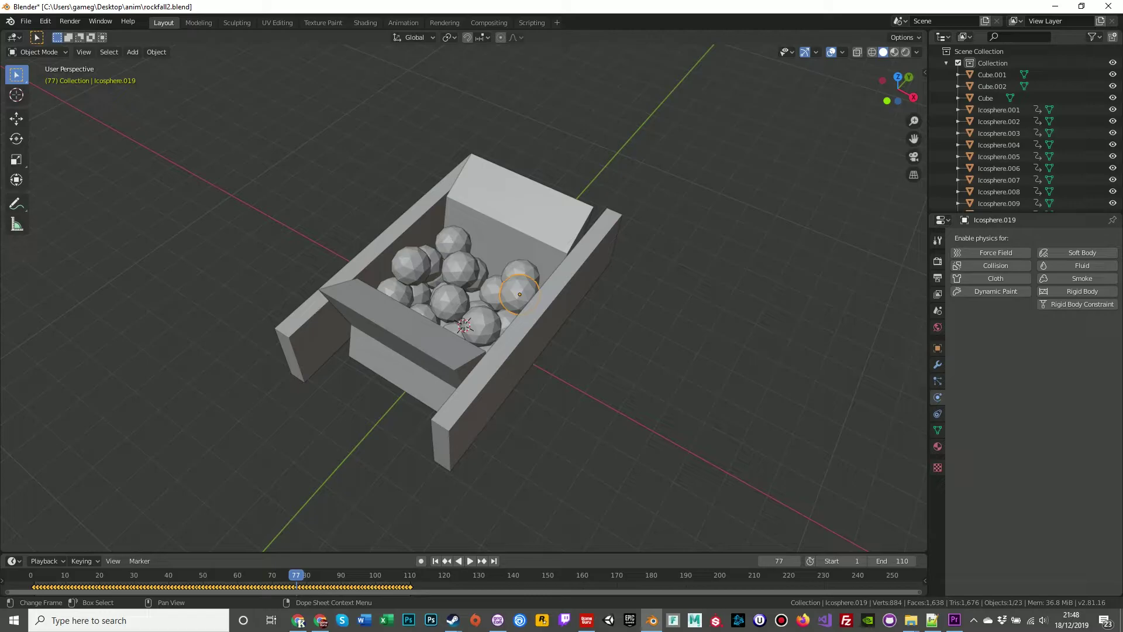
- Return to the first frame and delete the two side walls, Cube.001 and Cube.002, from the canyon
left_click(435, 560)
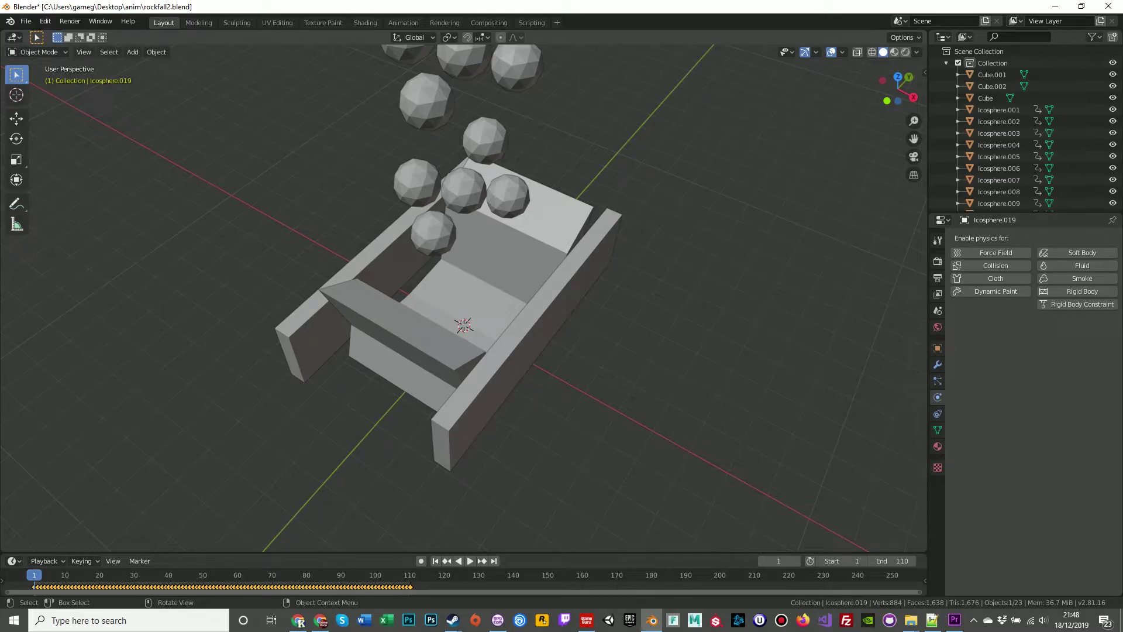
left_click(537, 329)
key("Delete")
key("ctrl+z")
key("Delete")
middle_click_drag(464, 326, 448, 292)
scroll(448, 292, "down", 2)
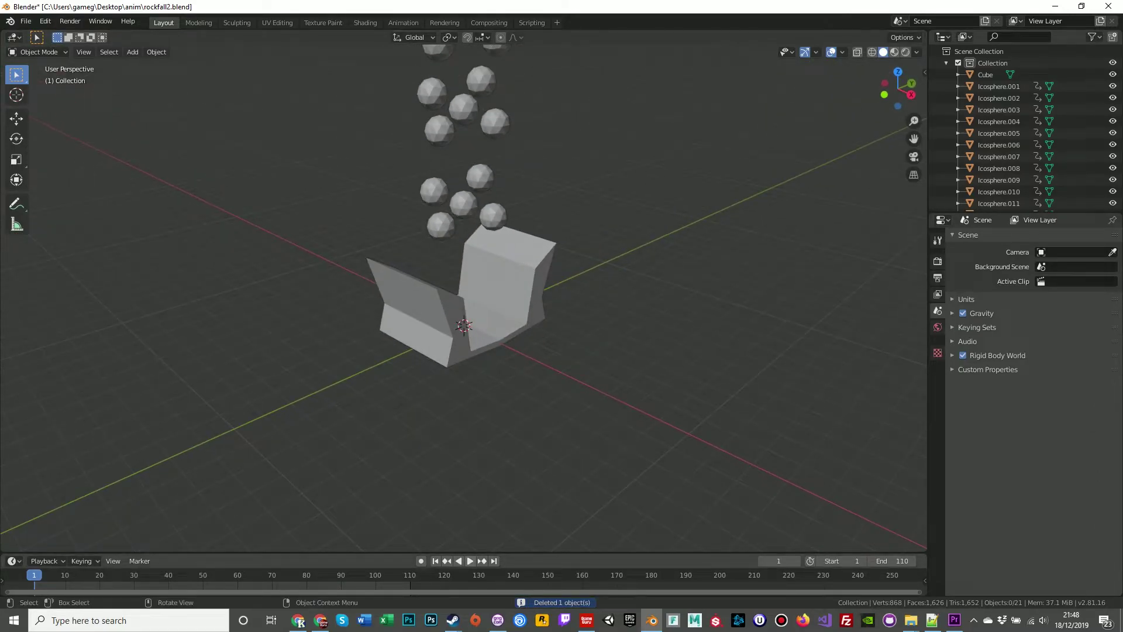
- Play the baked rockfall without the side walls, stop it, and return to frame 1
key("space")
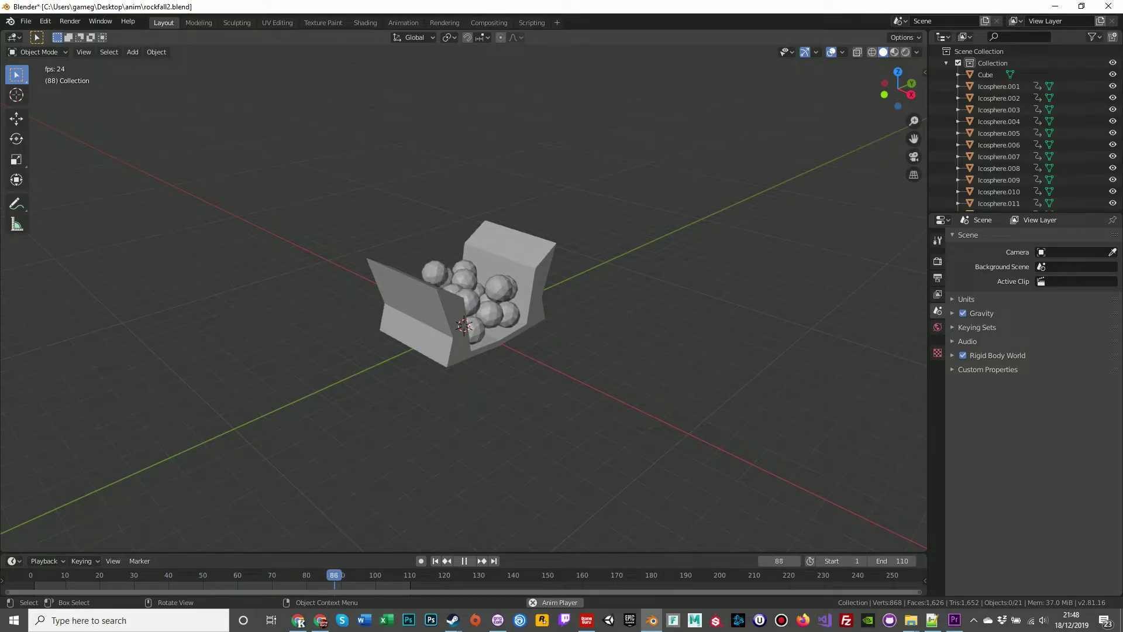
key("space")
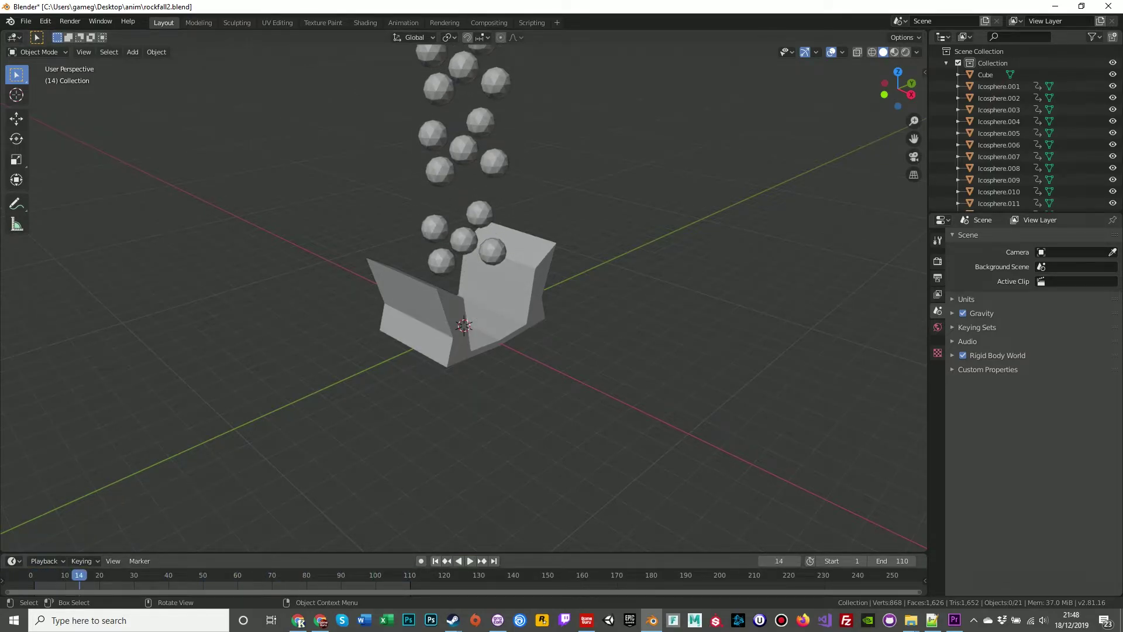
key("shift+Left")
- Try deleting the canyon mesh Cube, and undo the deletion
left_click(496, 287)
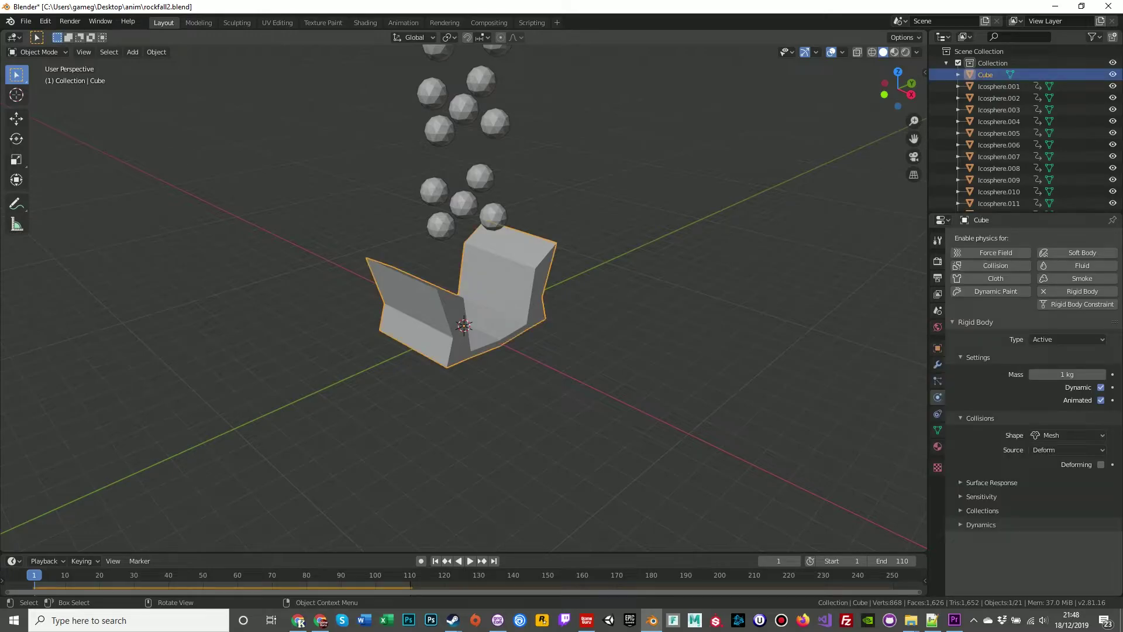
key("Delete")
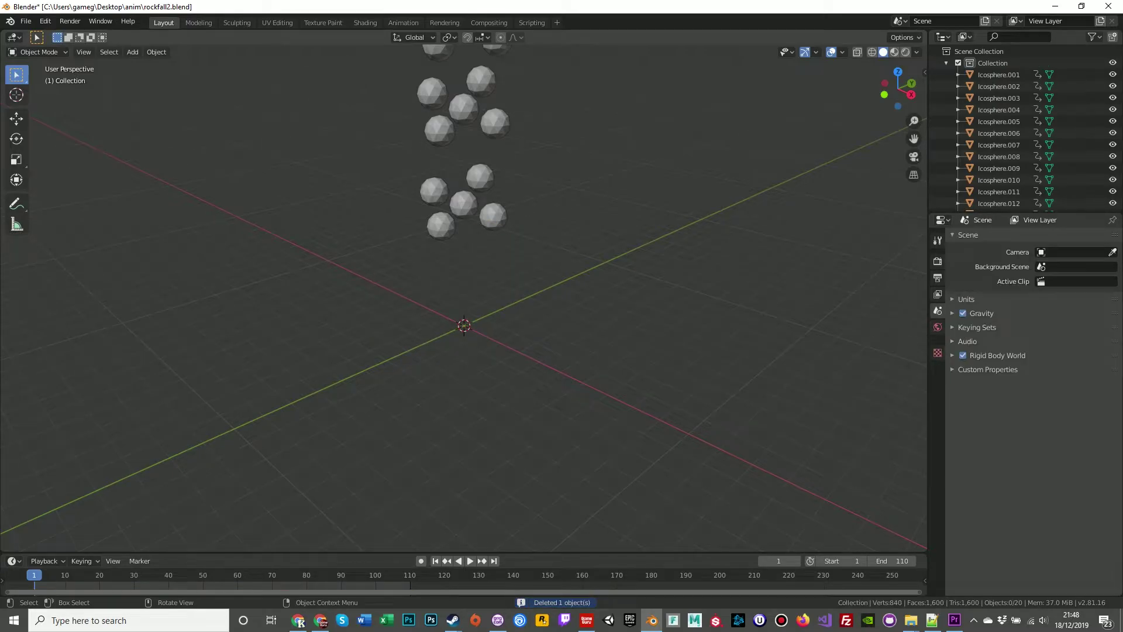
key("ctrl+z")
- Examine the canyon mesh and the icospheres above it from several angles and distances
middle_click_drag(496, 288, 472, 284)
scroll(476, 289, "up", 3)
scroll(477, 289, "down", 1)
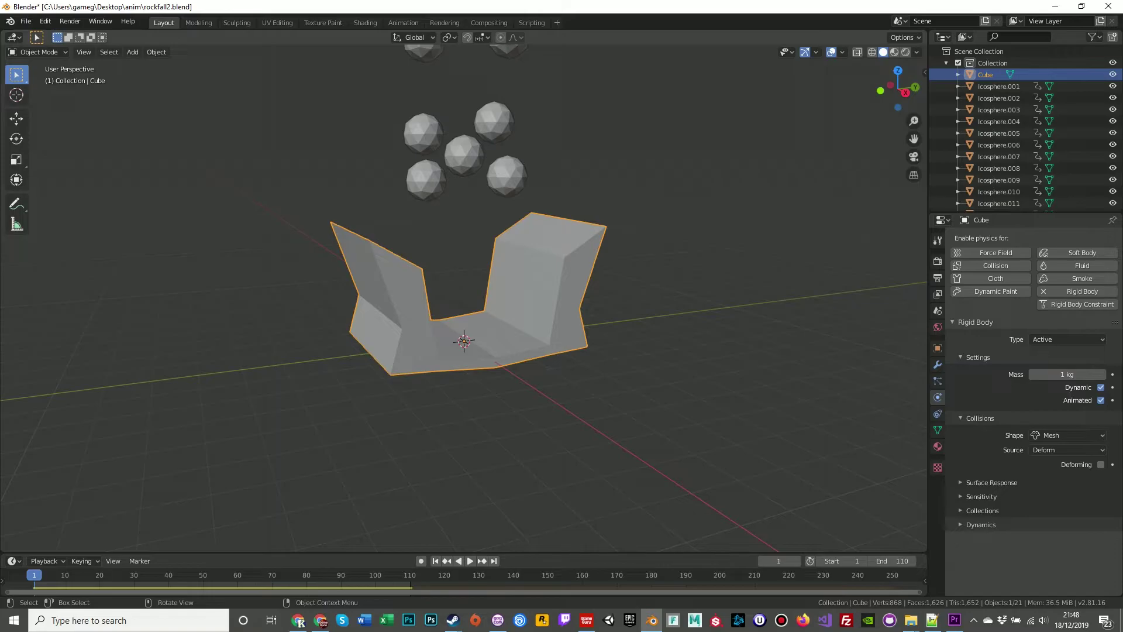
middle_click_drag(468, 292, 445, 310)
scroll(462, 308, "up", 2)
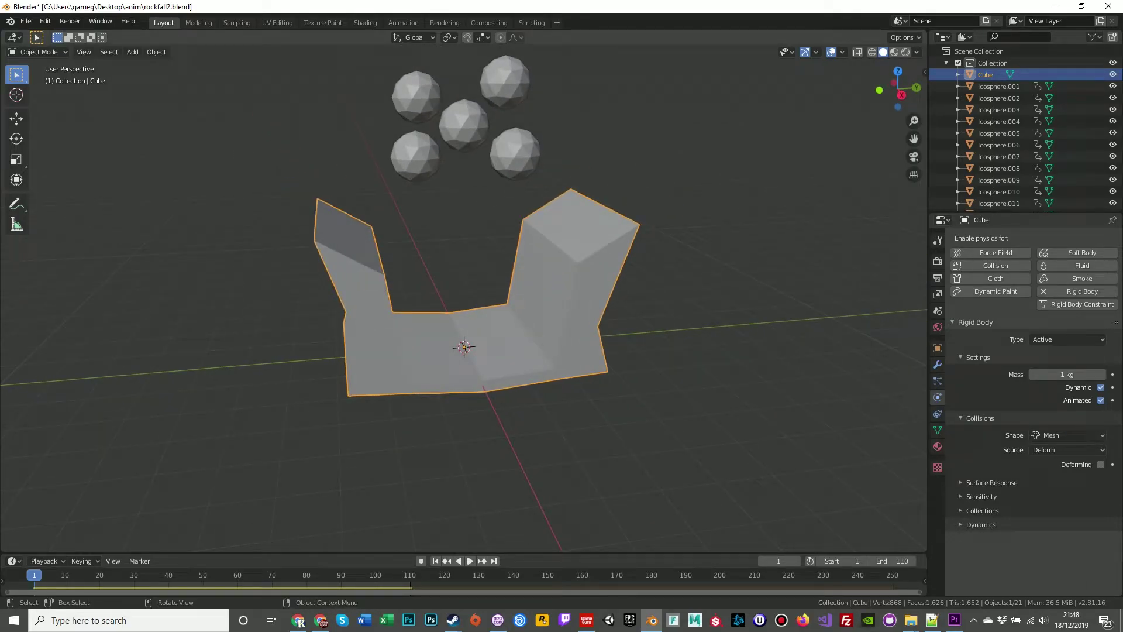
middle_click_drag(444, 310, 477, 310)
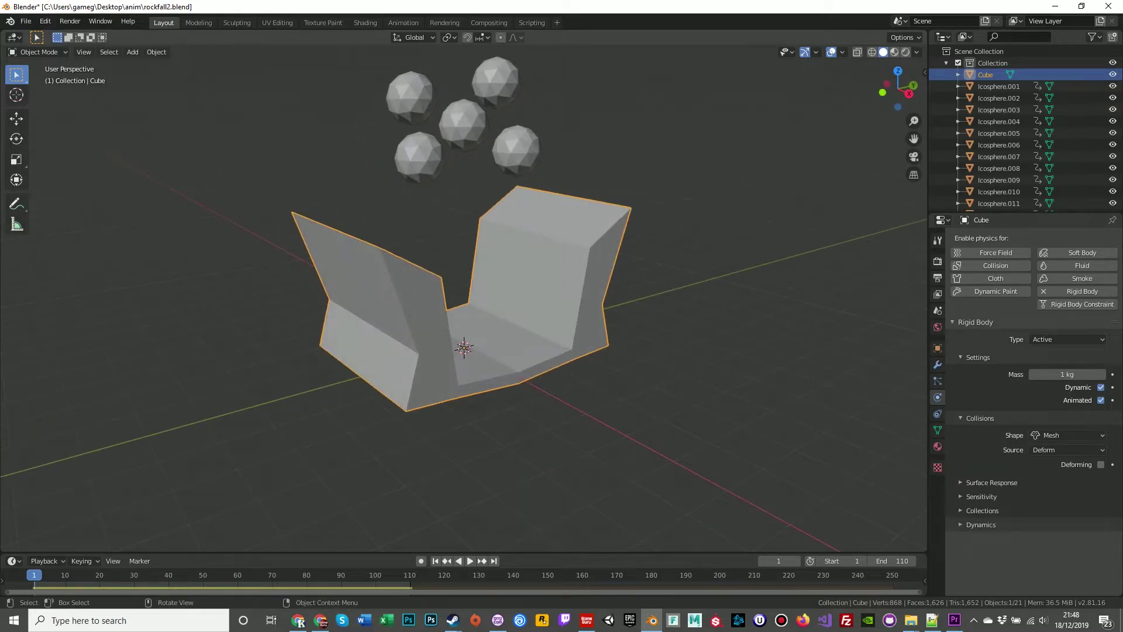
scroll(477, 310, "up", 2)
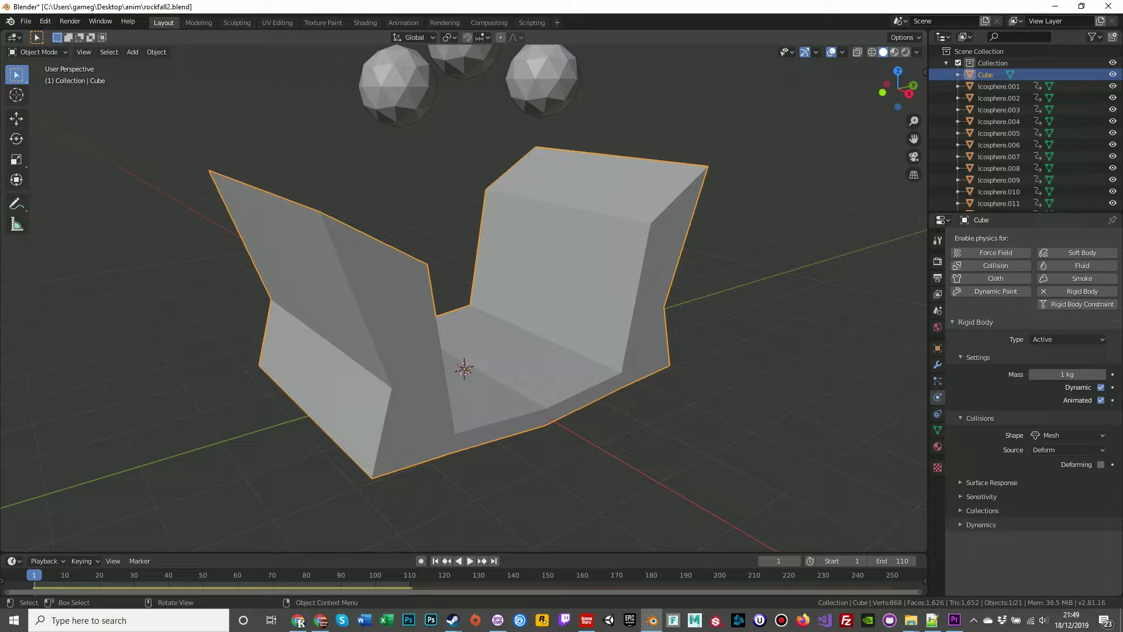
scroll(464, 293, "down", 1)
middle_click_drag(464, 298, 440, 298)
scroll(441, 297, "down", 2)
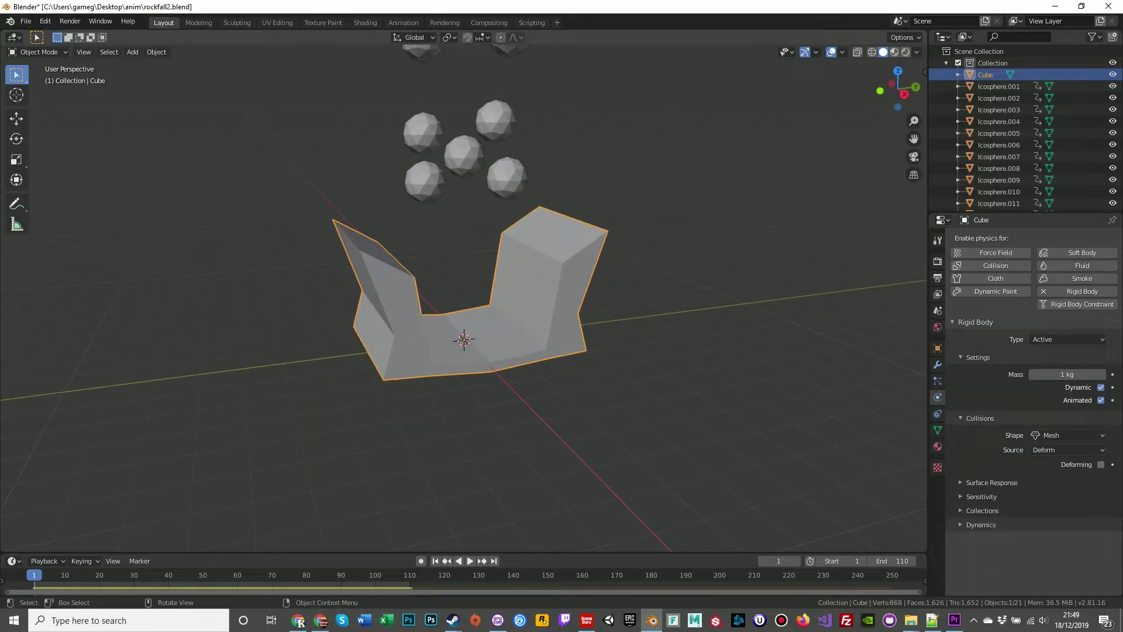
middle_click_drag(468, 310, 533, 304)
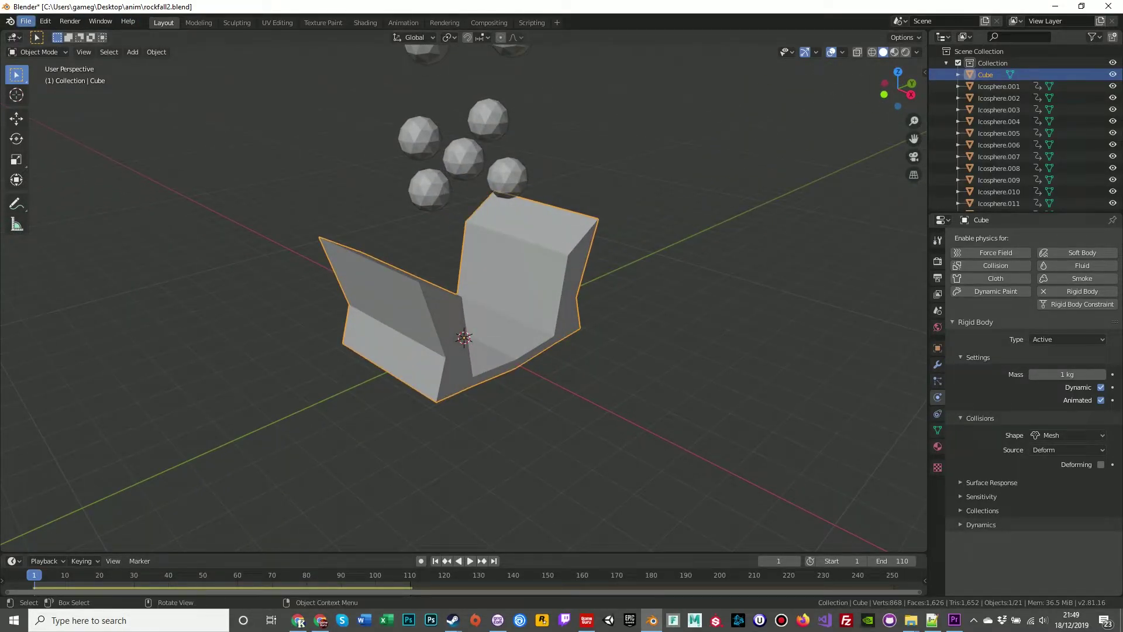
- Save the baked scene as a new file named rockfall2_bake.blend in the anim folder
left_click(26, 21)
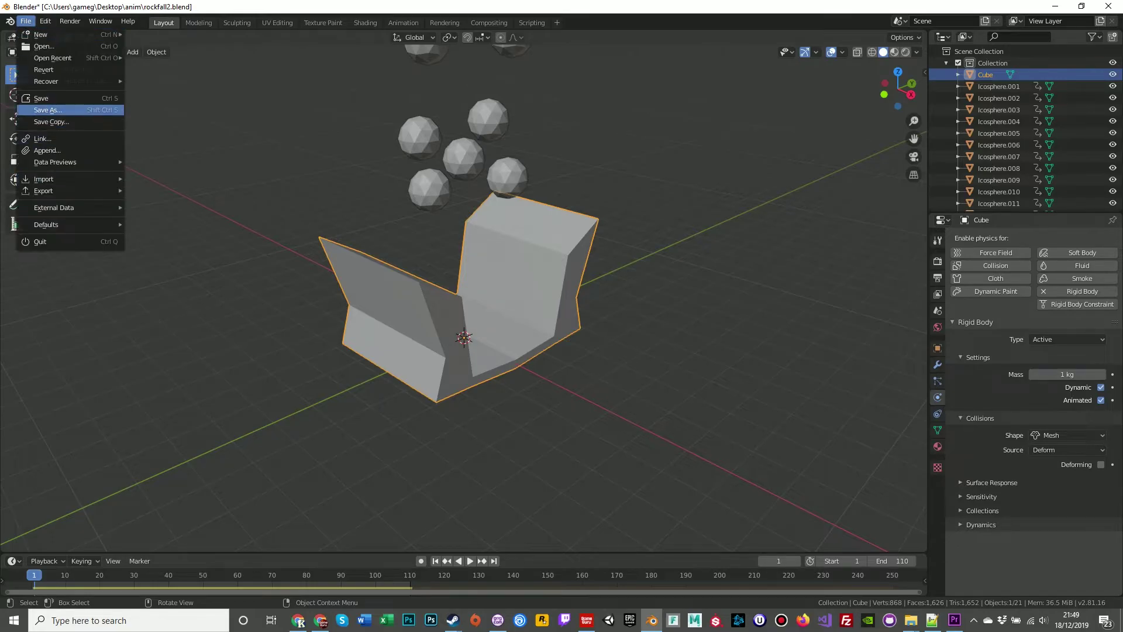
left_click(41, 110)
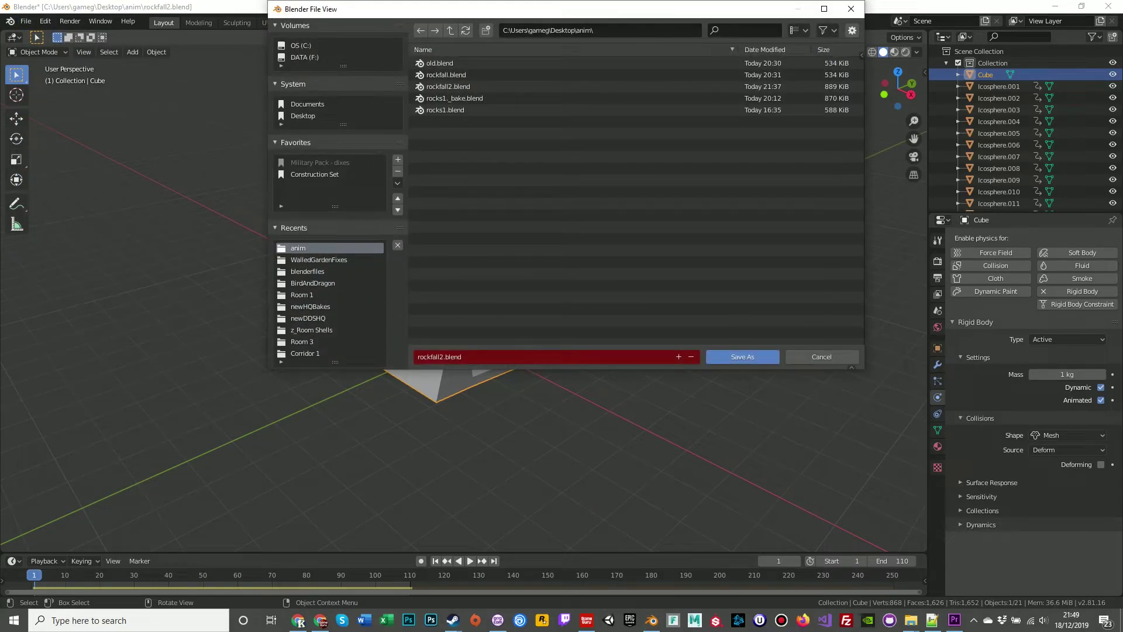
key("BackSpace")
type("rockfall2_bake")
key("Return")
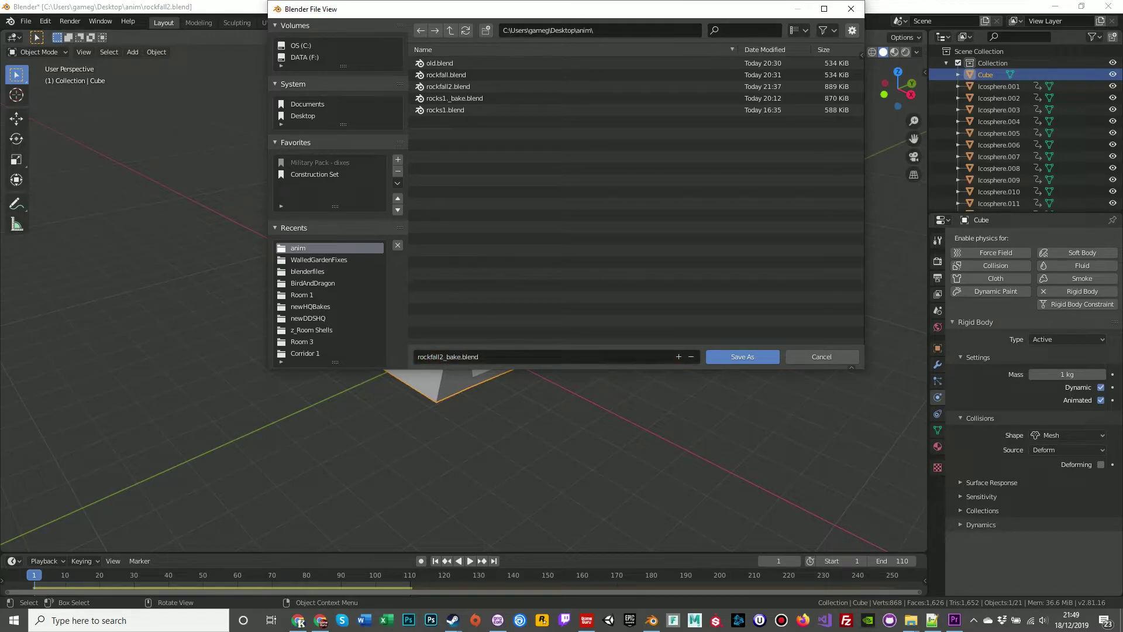
left_click(742, 356)
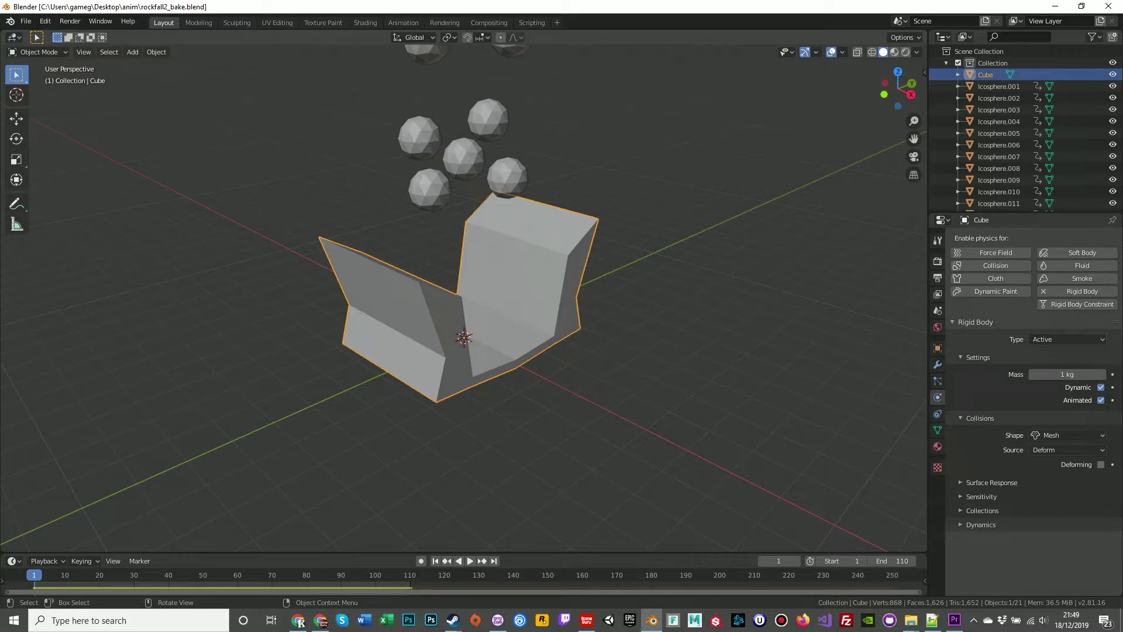
- Export the scene as rockfall2_bake.fbx to the anim folder, with Apply Scalings set to FBX Units Scale
mouse_move(485, 327)
middle_mouse_down()
mouse_move(449, 341)
mouse_move(468, 336)
middle_mouse_up()
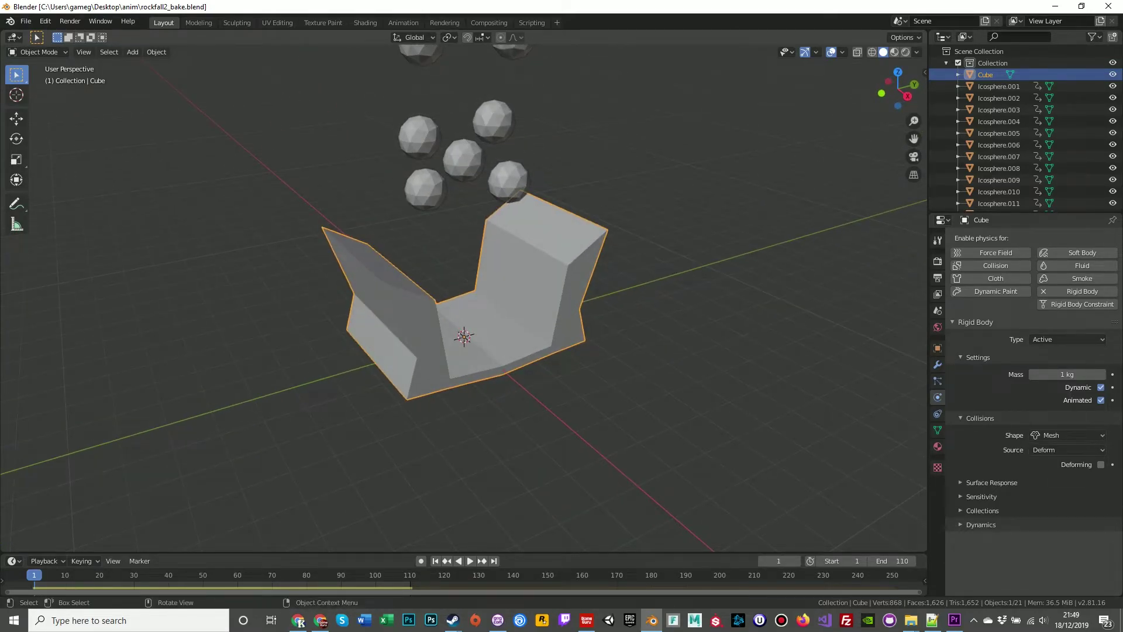
left_click(25, 21)
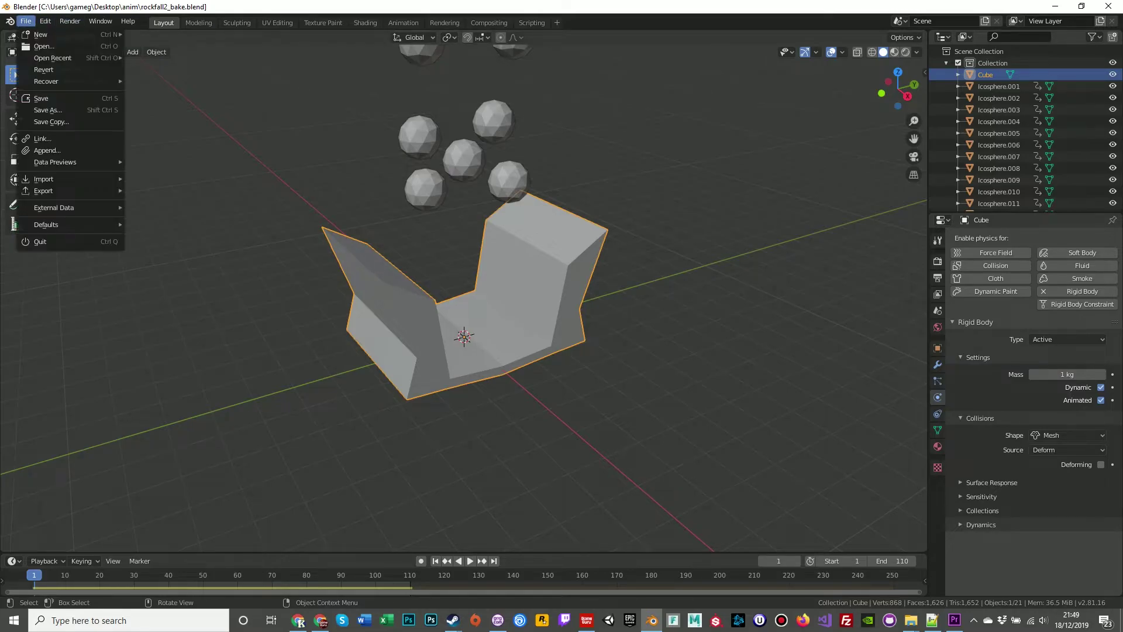
mouse_move(43, 191)
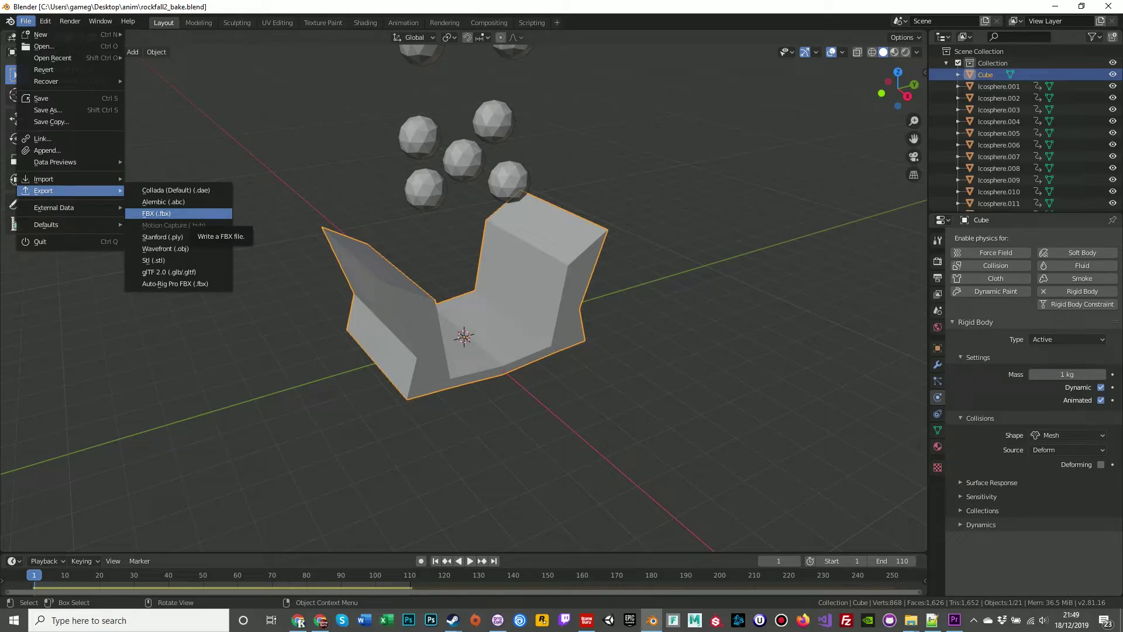
left_click(170, 215)
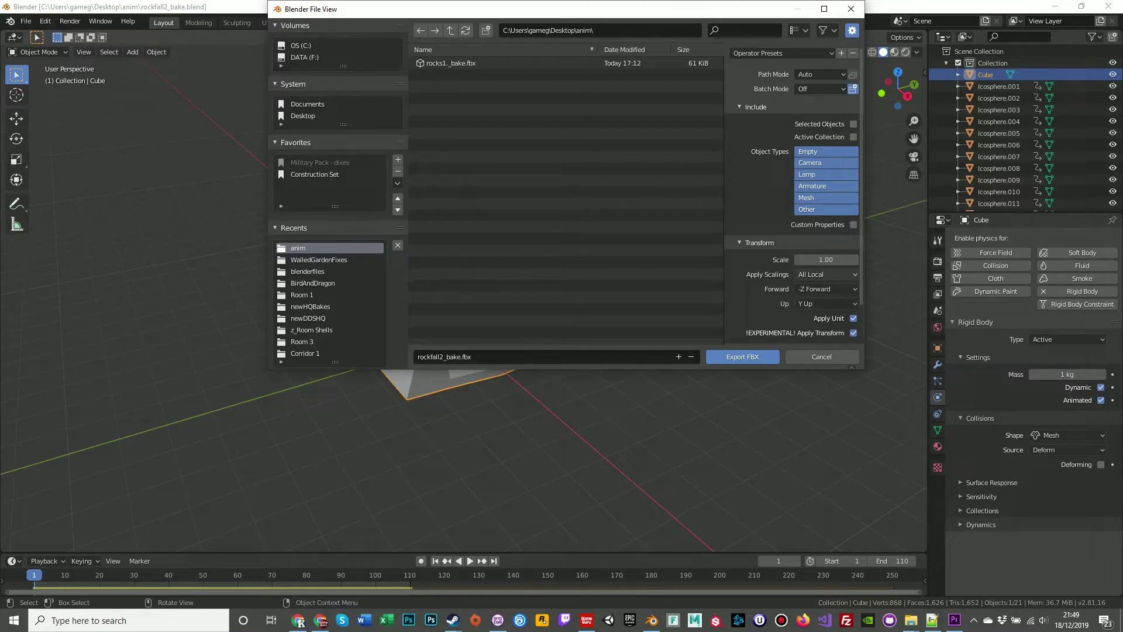
left_click(826, 274)
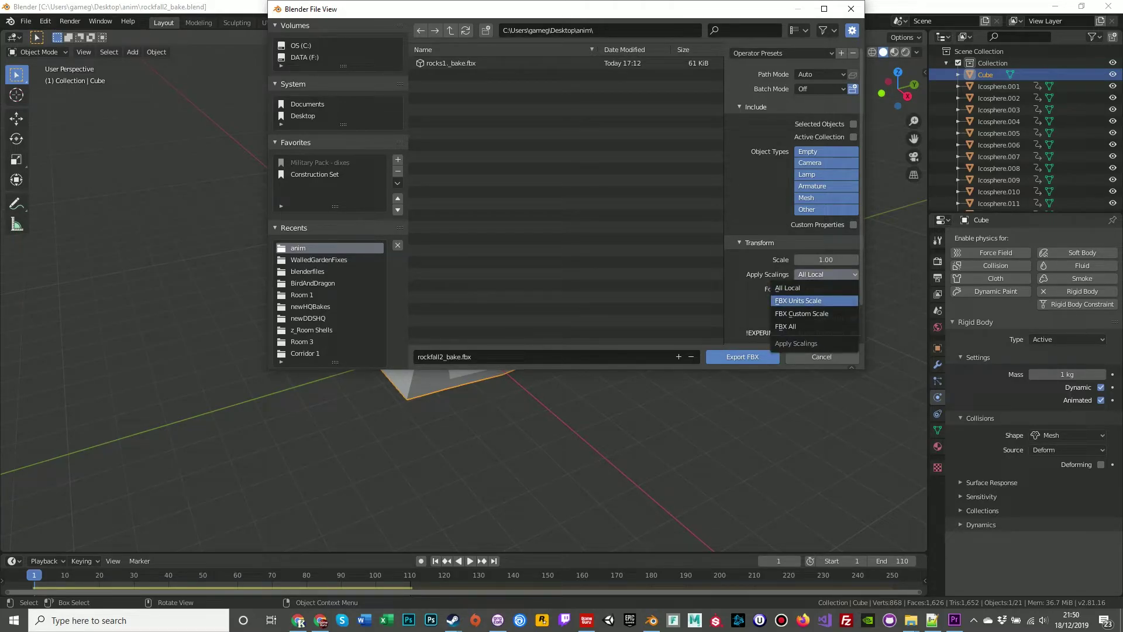
left_click(816, 301)
scroll(816, 275, "down", 2)
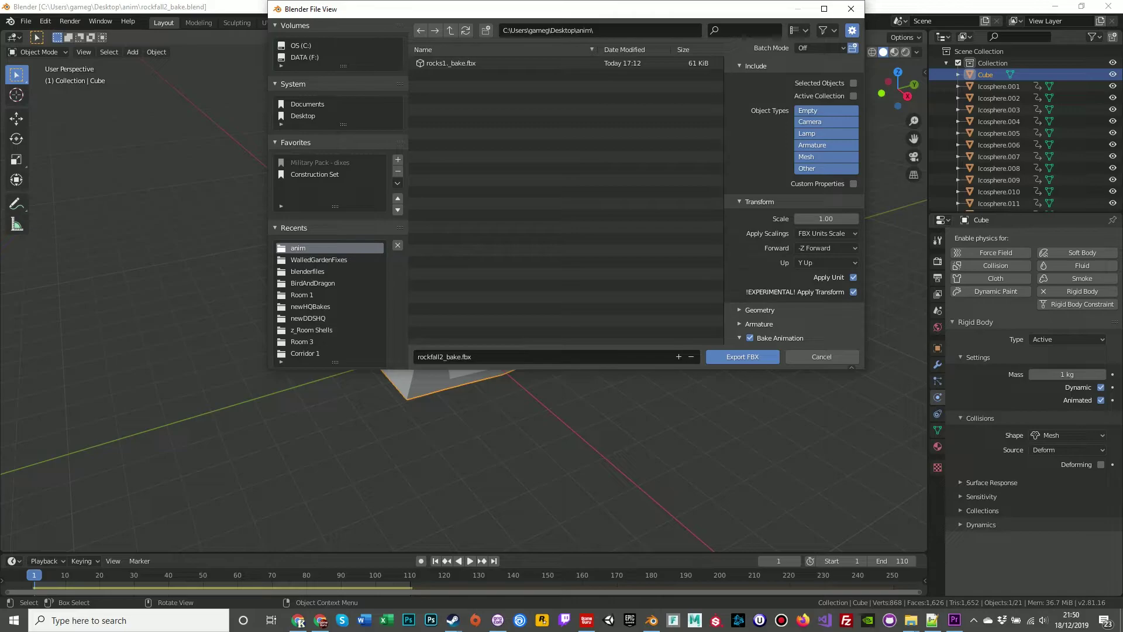
scroll(794, 199, "down", 5)
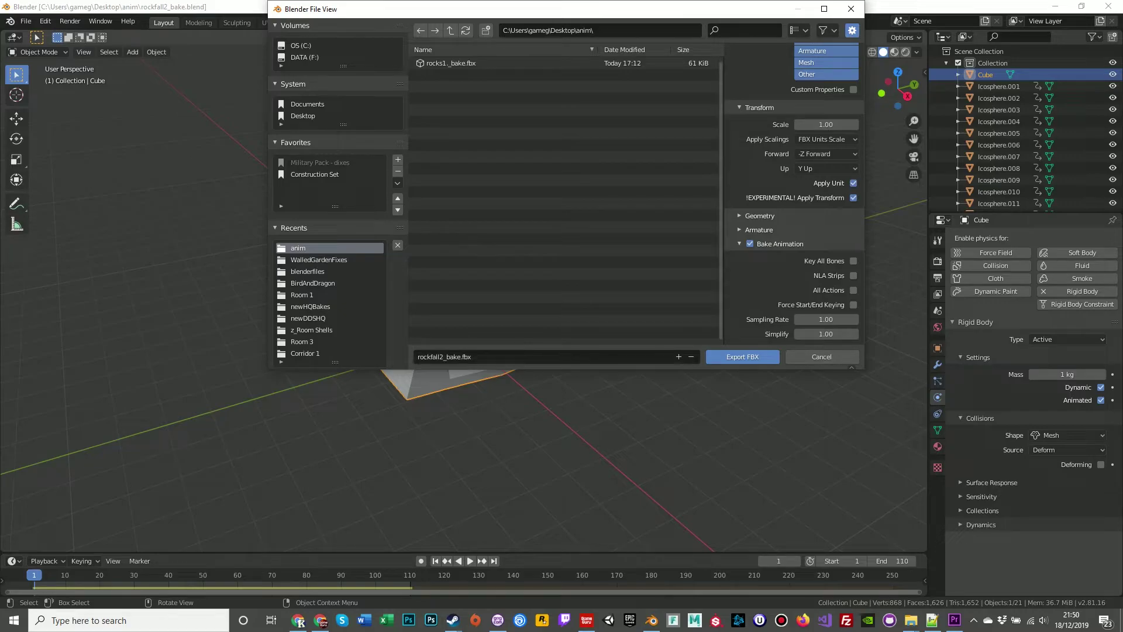
left_click(743, 356)
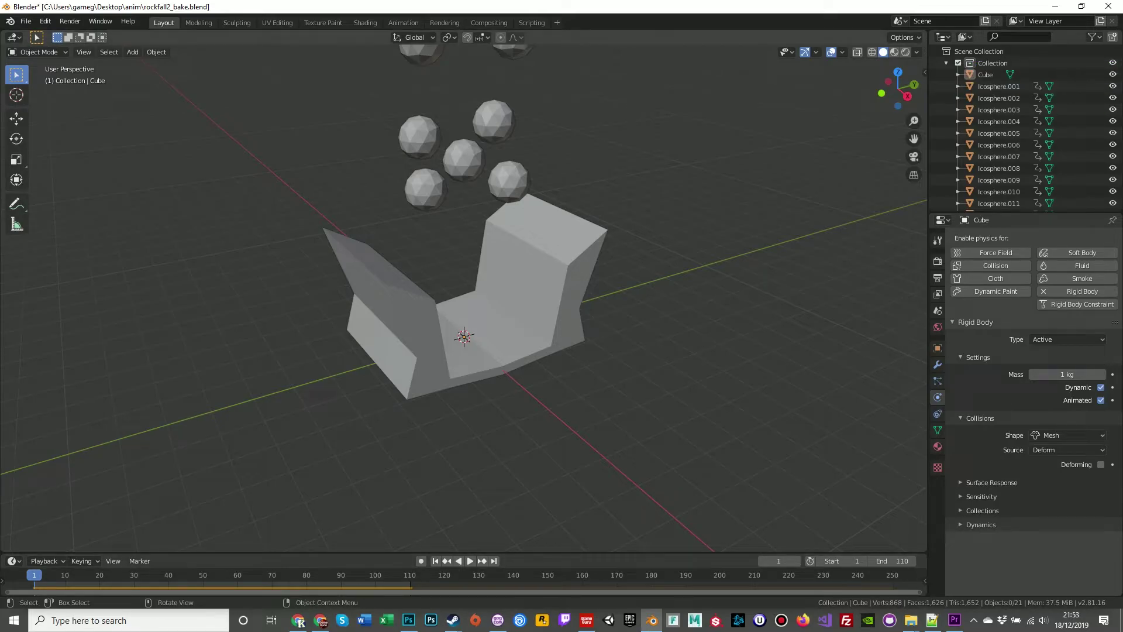
- Preview the exported rockfall2_bake.fbx from the anim folder in 3D Viewer, and close the viewer
key("alt+Tab")
left_click(585, 351)
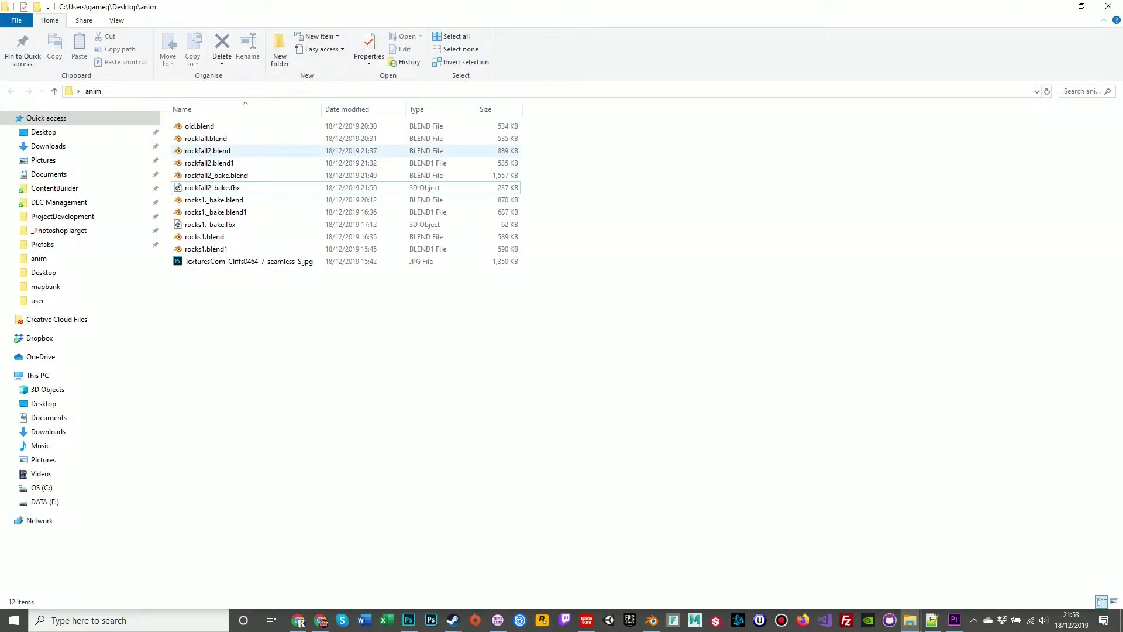
left_click(226, 188)
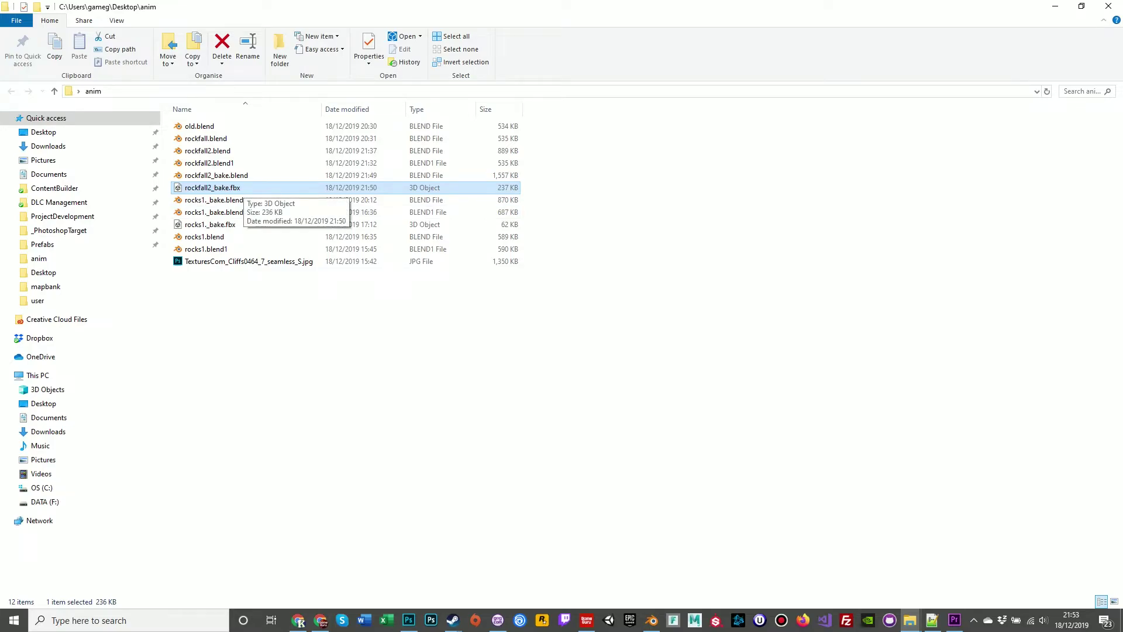
double_click(243, 188)
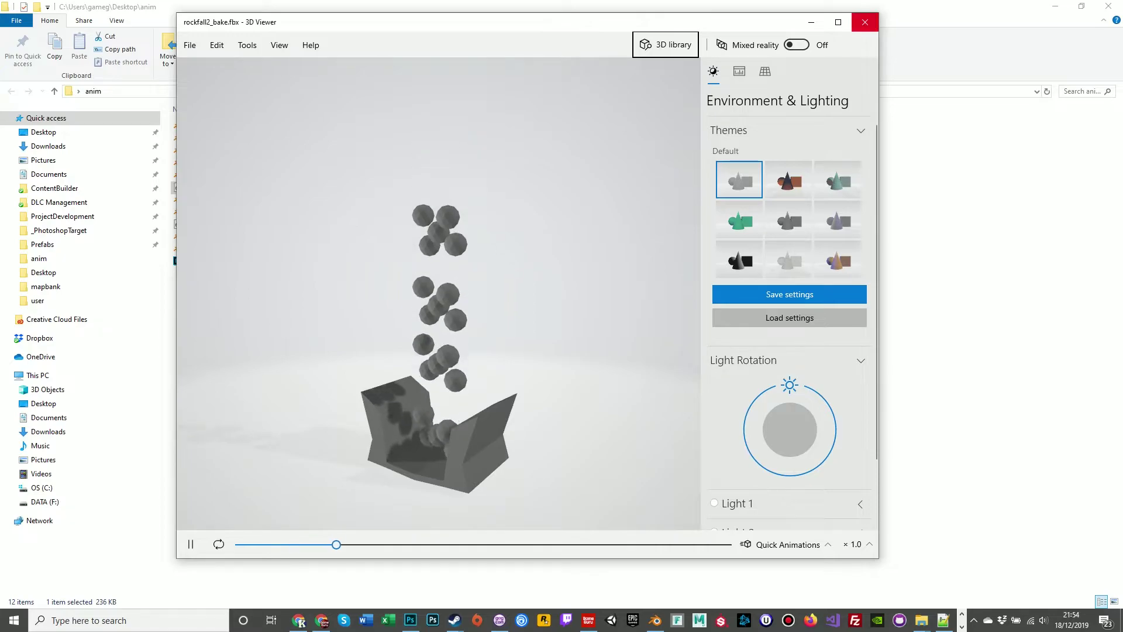
left_click(865, 22)
- Switch to Game Guru and examine the canyon terrain of the Game_Forest level from above
left_click(587, 620)
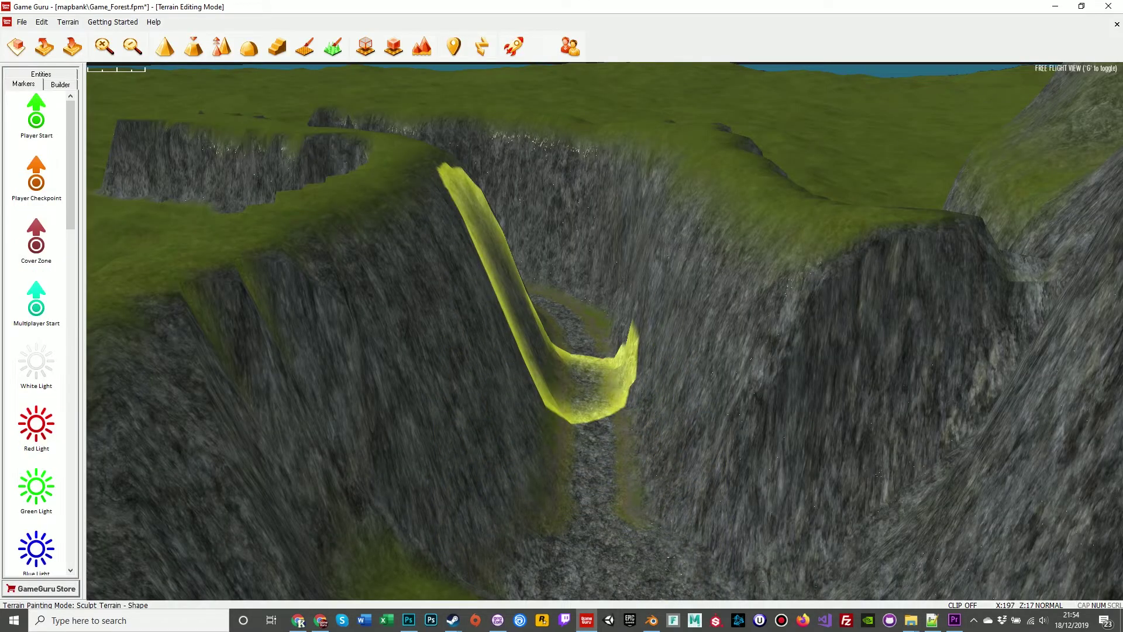
key("w")
mouse_move(586, 384)
right_mouse_down()
mouse_move(725, 381)
mouse_move(743, 357)
mouse_move(723, 386)
mouse_move(754, 386)
mouse_move(702, 404)
mouse_move(550, 410)
right_mouse_up()
key("s")
key("w")
key("s")
key("w")
key("s")
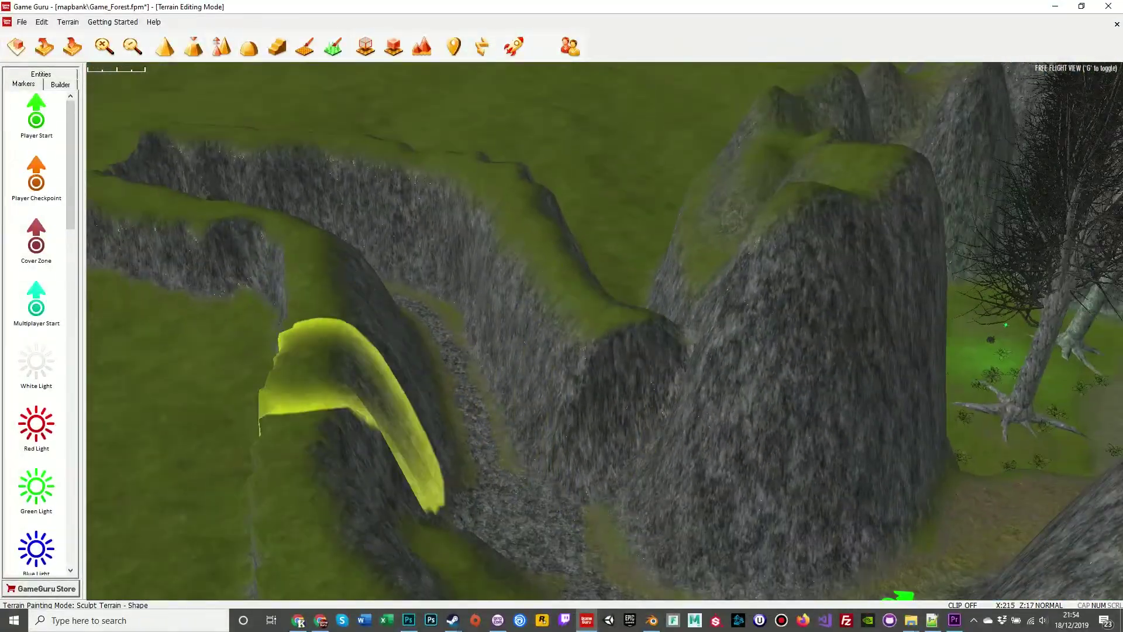
- Try to import rockfall2_bake.fbx from the anim folder as a new entity and inspect it in the importer
left_click(22, 21)
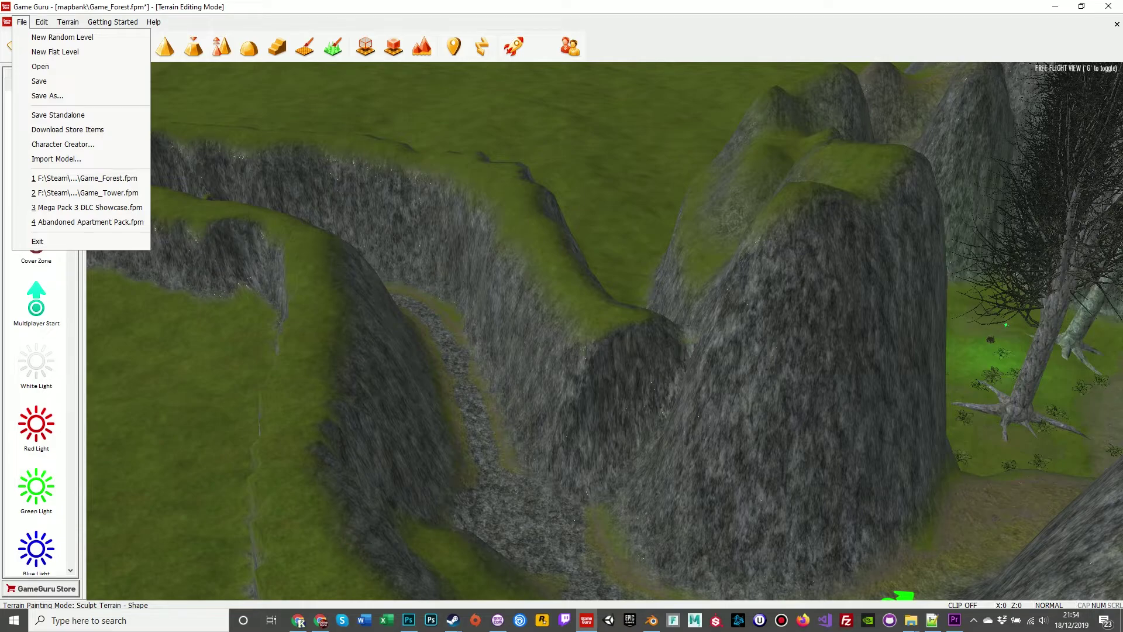
left_click(56, 158)
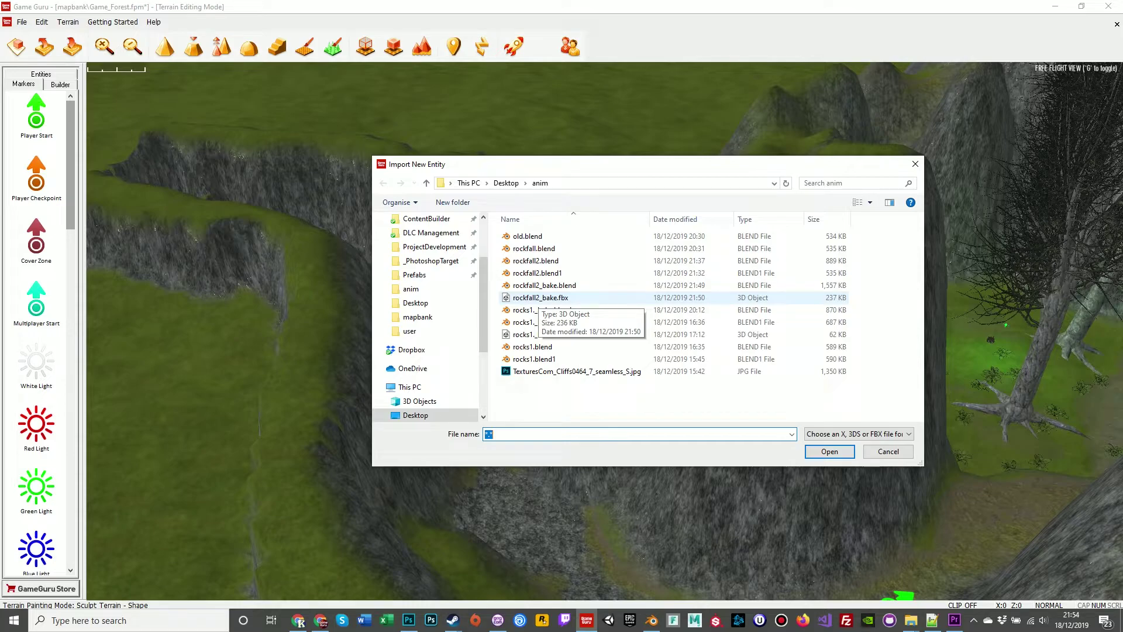
left_click(541, 297)
left_click(830, 451)
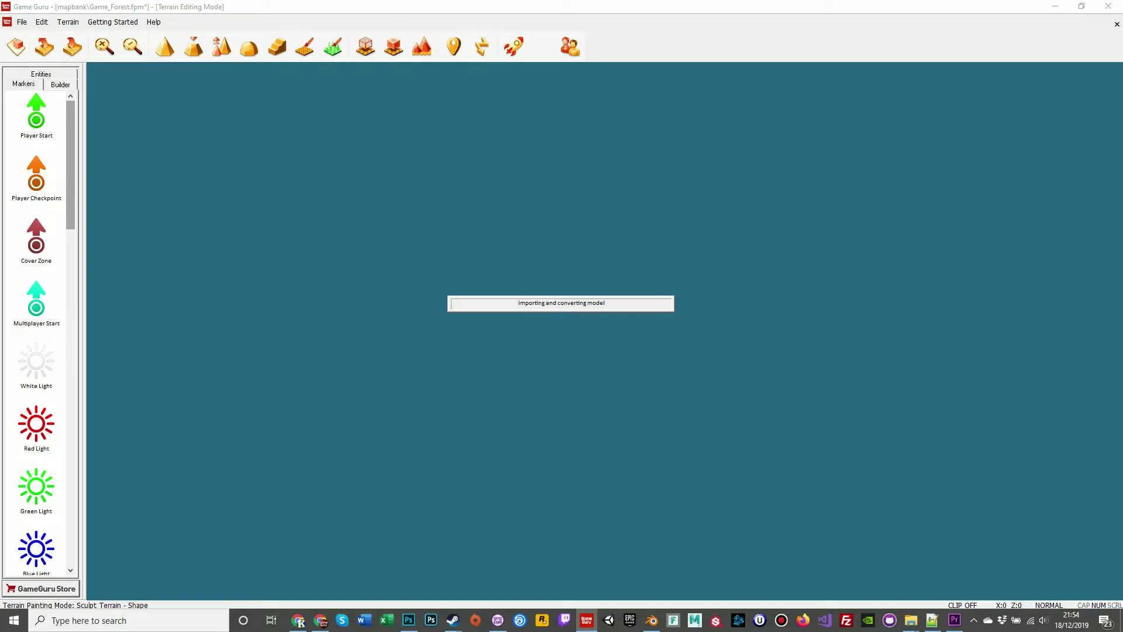
scroll(605, 330, "down", 5)
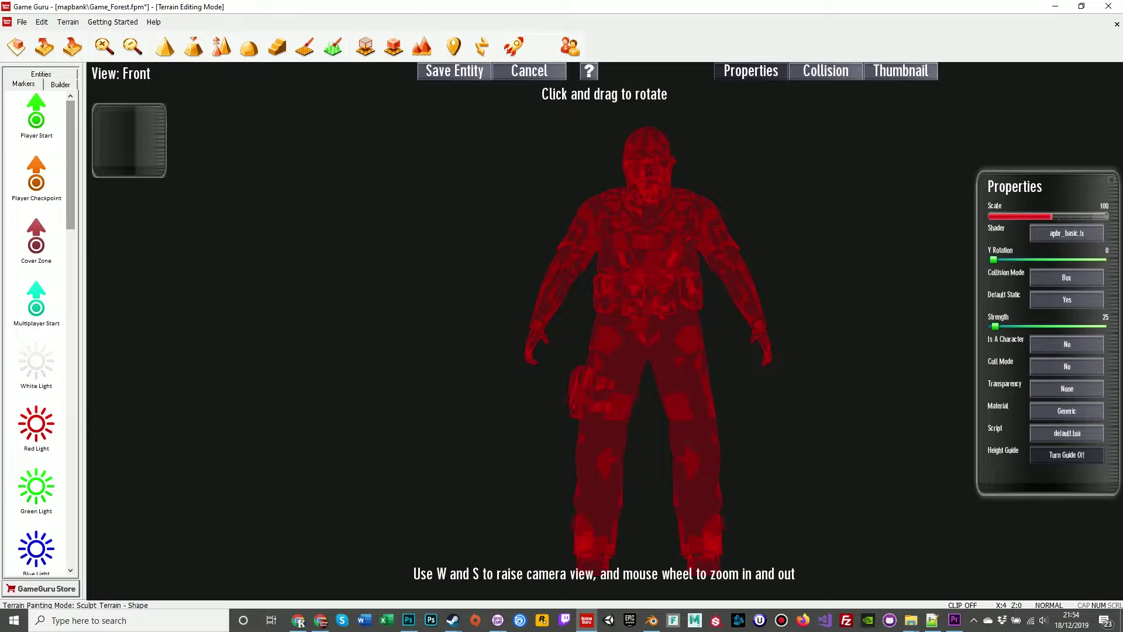
scroll(646, 319, "up", 5)
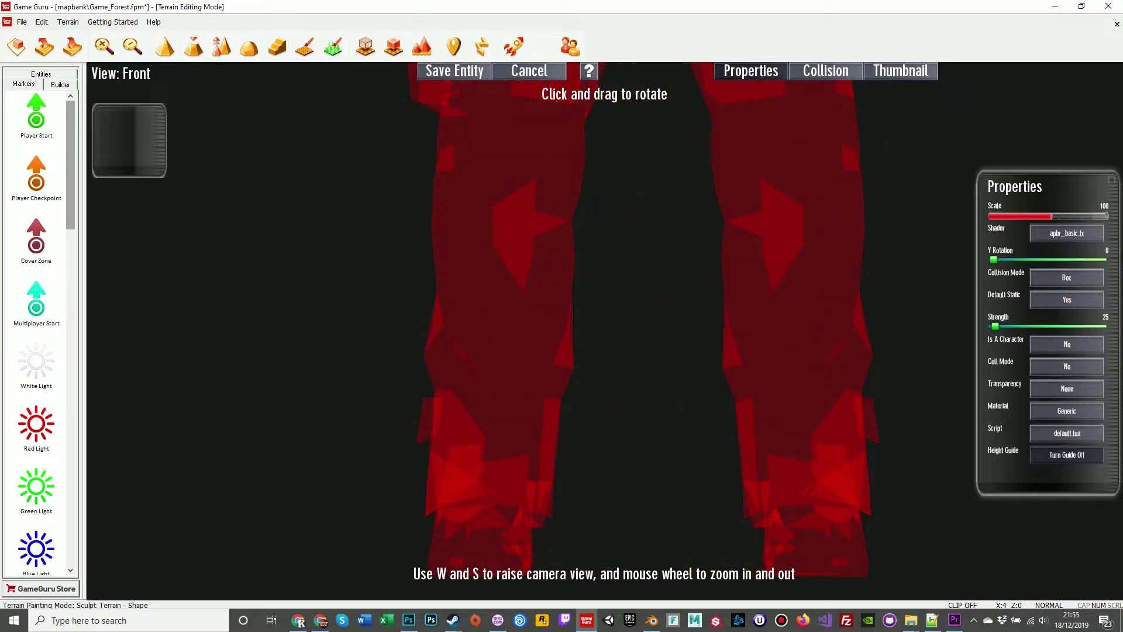
scroll(646, 319, "down", 5)
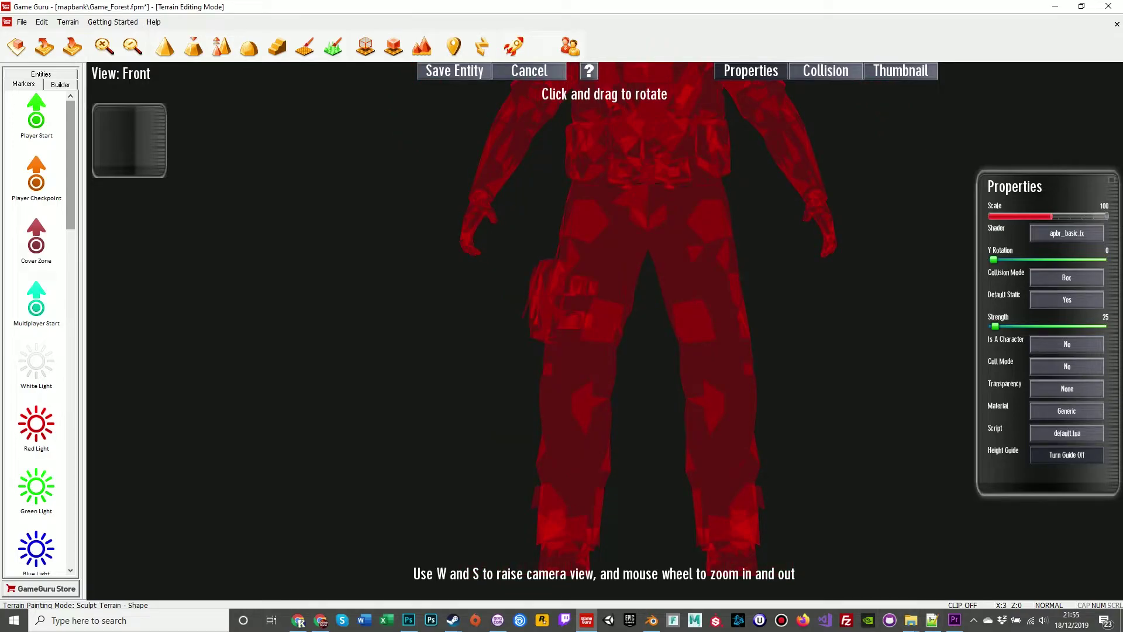
- Switch to the anim folder and view the cliff texture TexturesCom_Cliffs0464_7_seamless_S.jpg in Photoshop
mouse_move(910, 620)
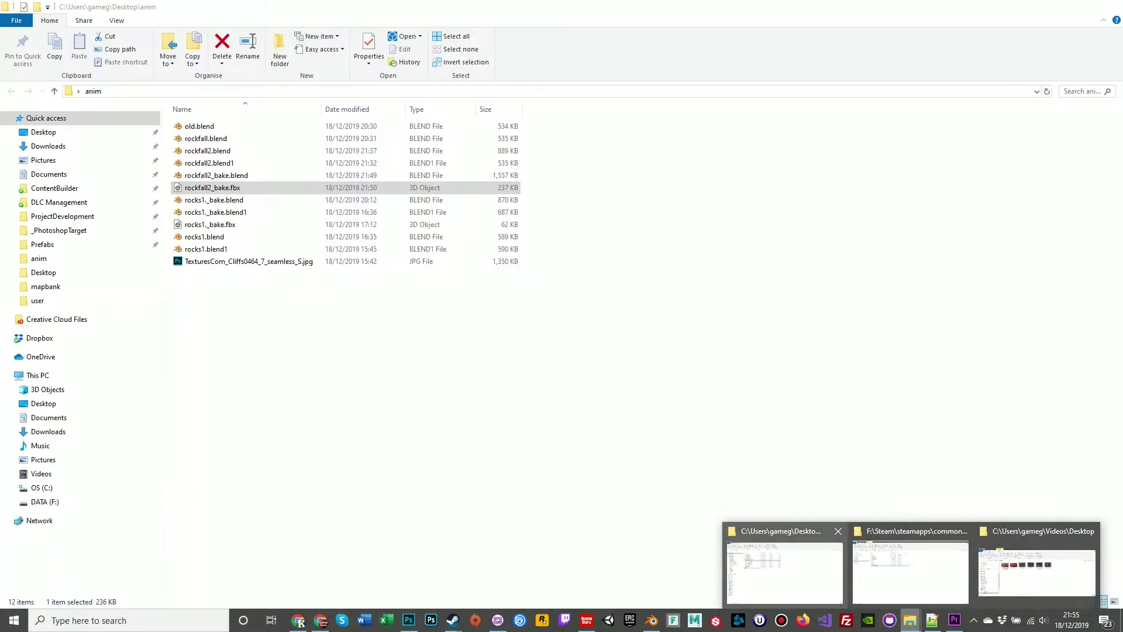
left_click(784, 570)
left_click(410, 340)
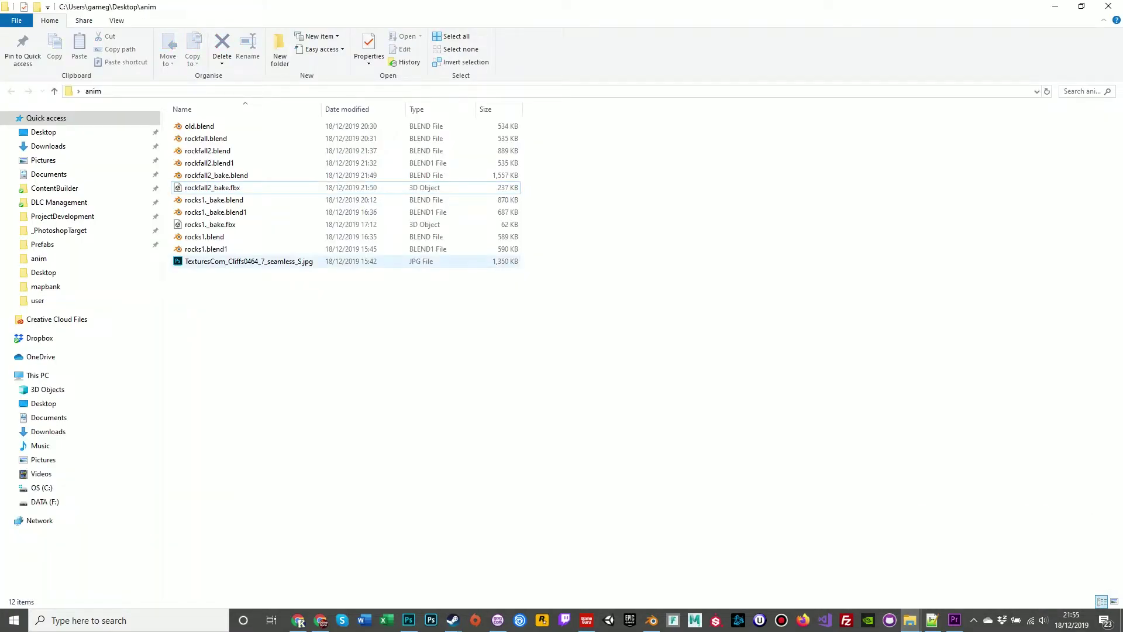
left_click(249, 262)
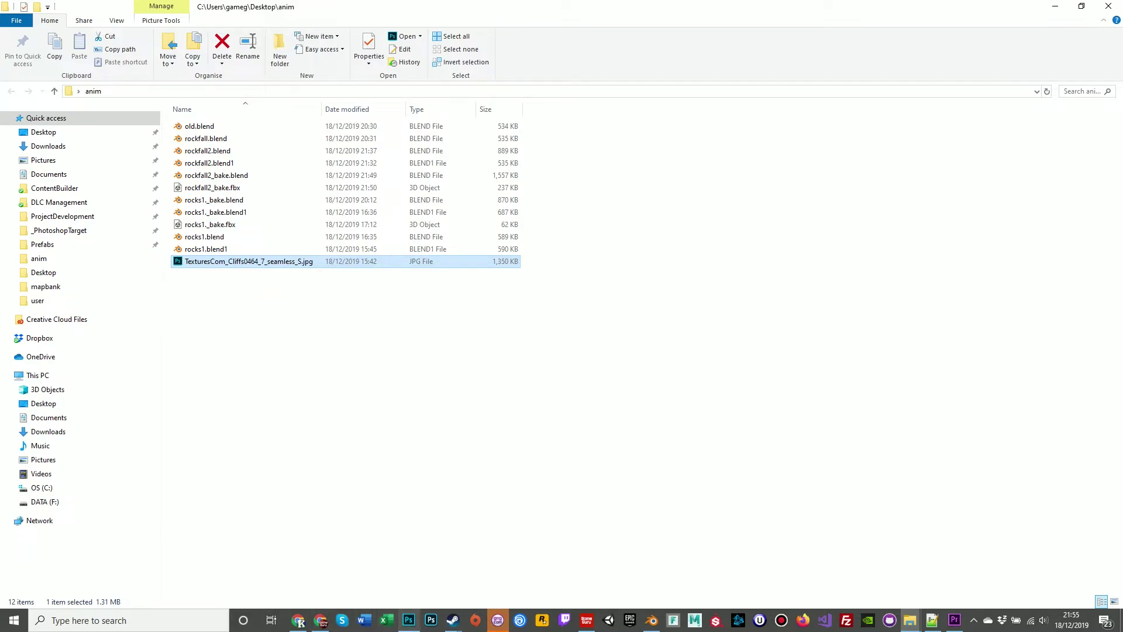
left_click(409, 620)
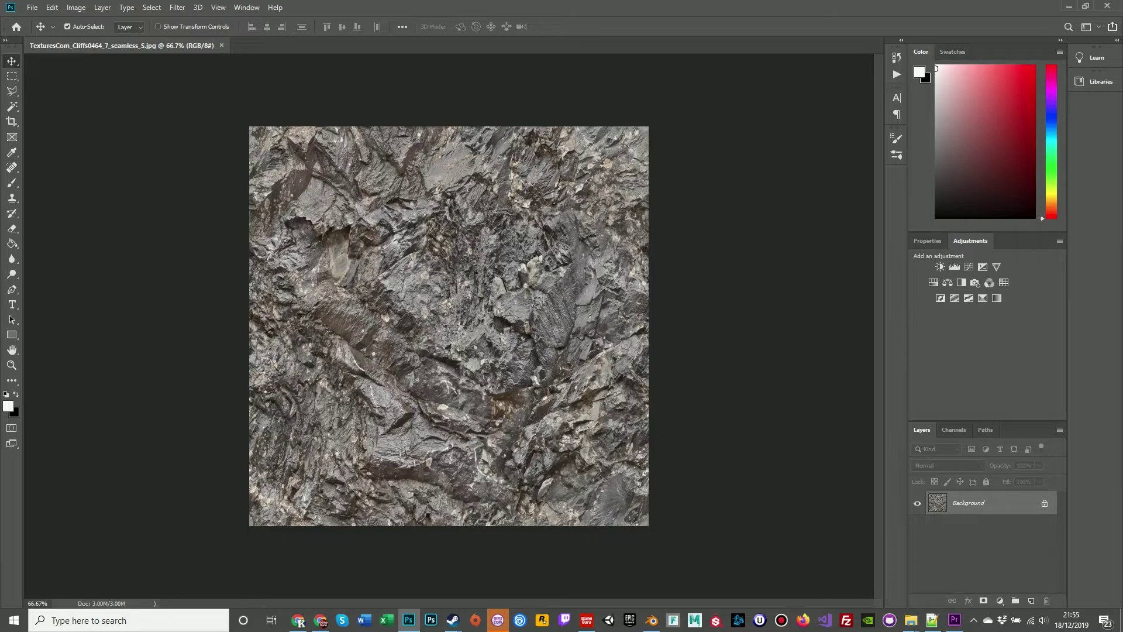
left_click(1069, 6)
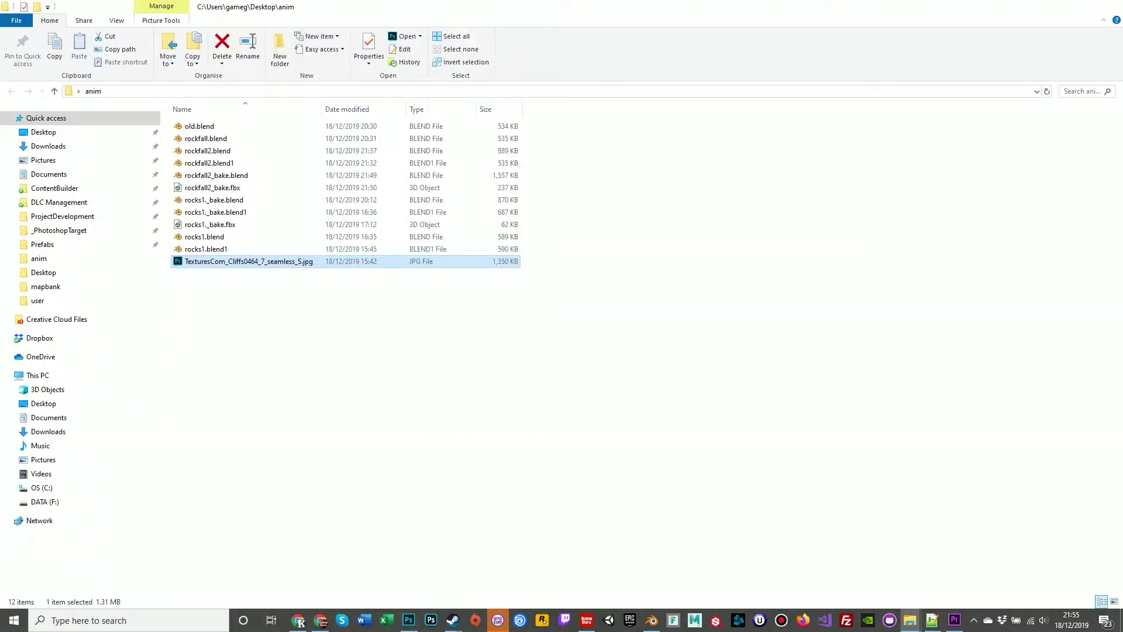
- Load the JPEG texture TexturesCom_Cliffs0464_7_seamless_S.jpg from the anim folder onto the model in the Game Guru importer
left_click(1057, 6)
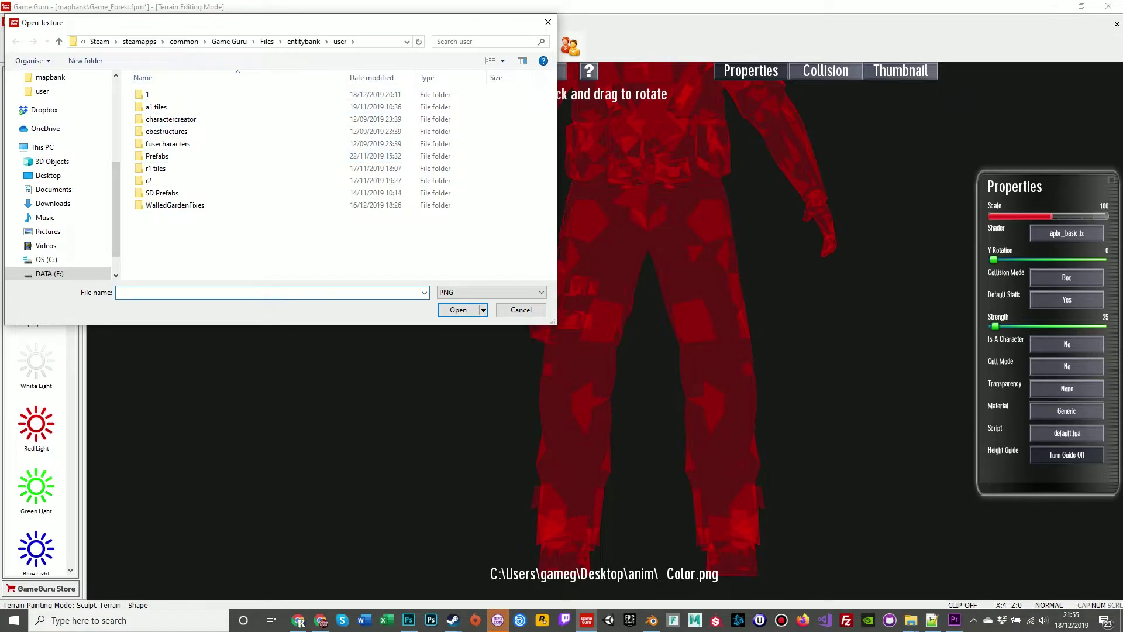
key("alt+Tab")
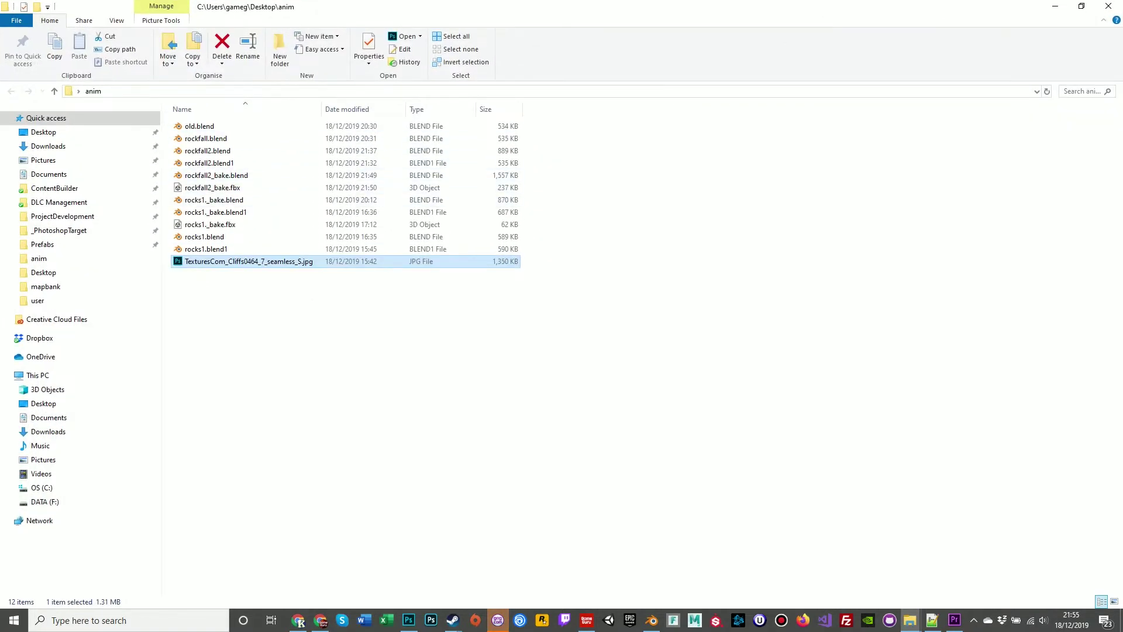
key("alt+d")
key("ctrl+c")
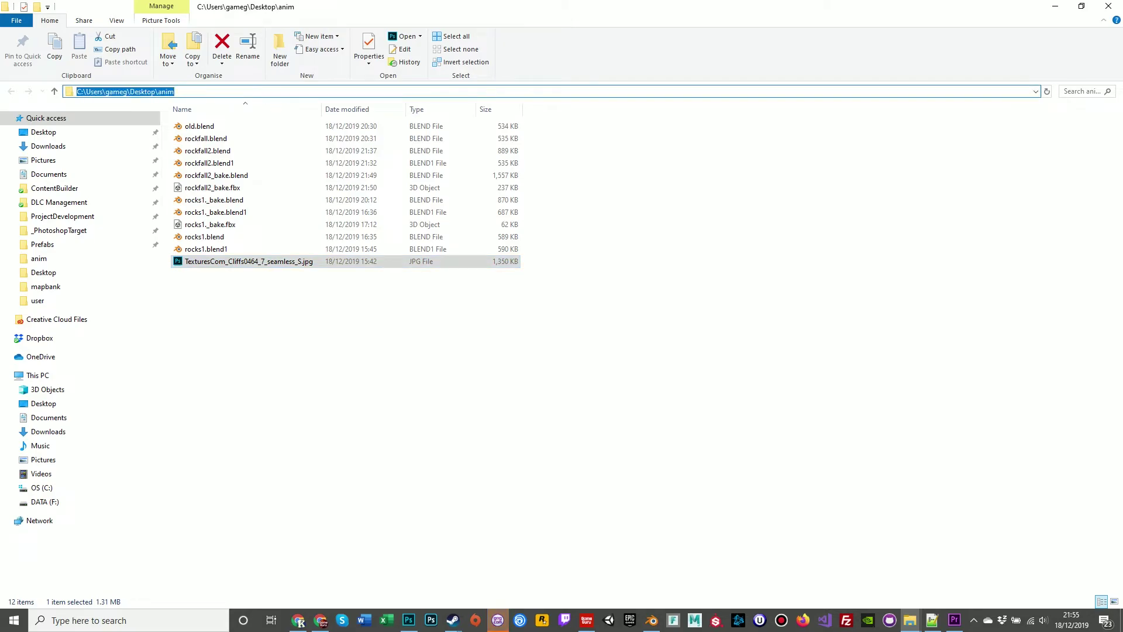
key("alt+Tab")
key("alt+d")
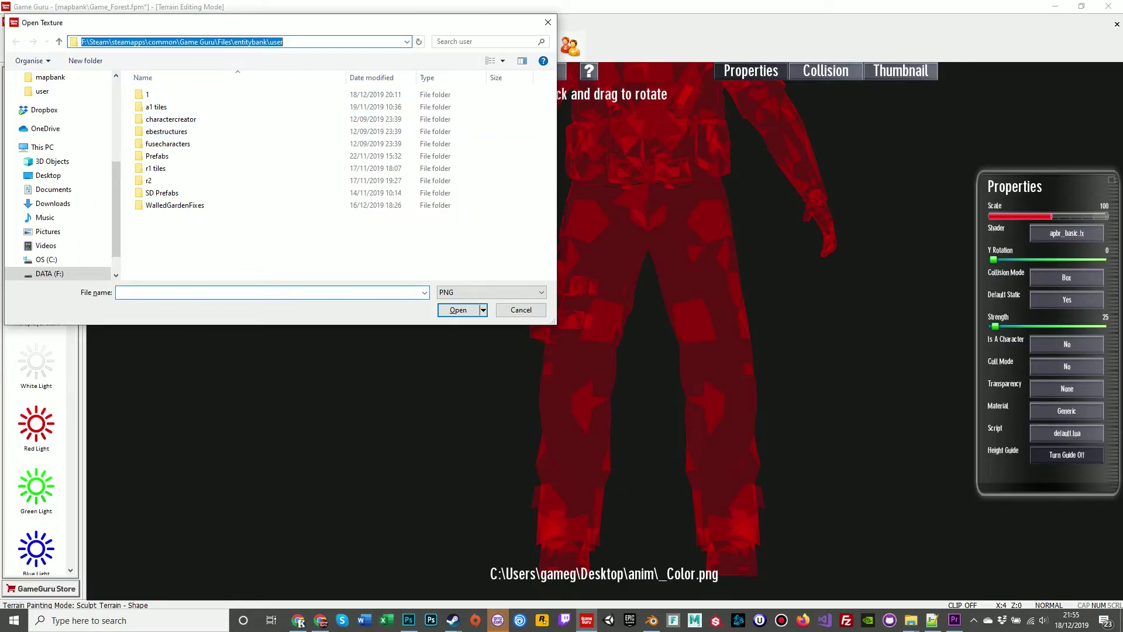
key("ctrl+v")
key("Return")
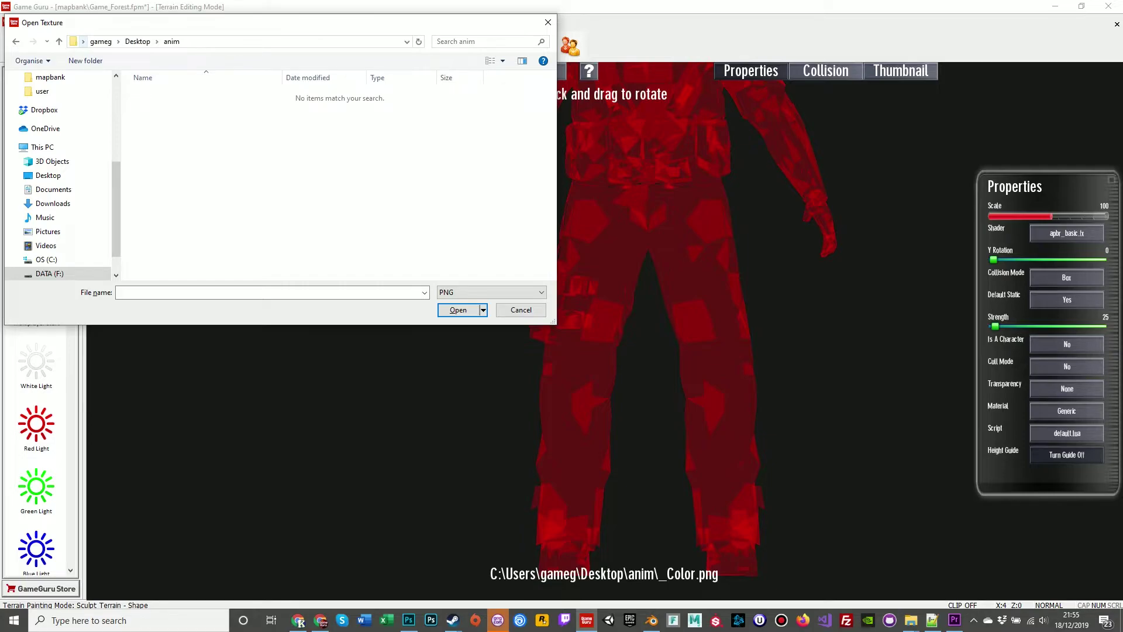
left_click(492, 293)
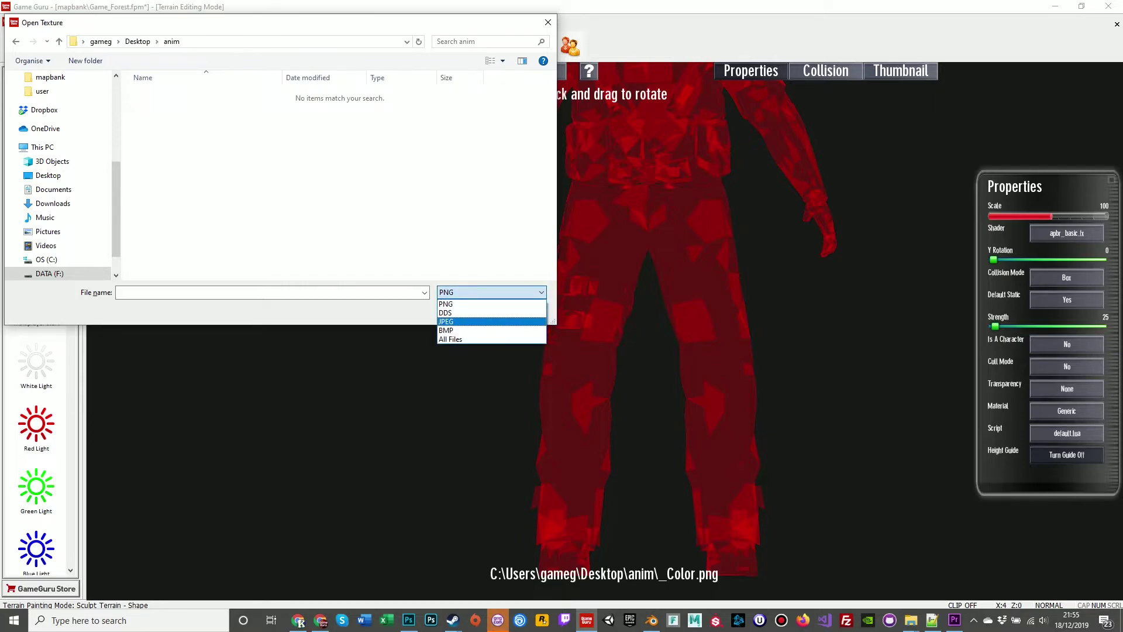
left_click(489, 321)
left_click(234, 95)
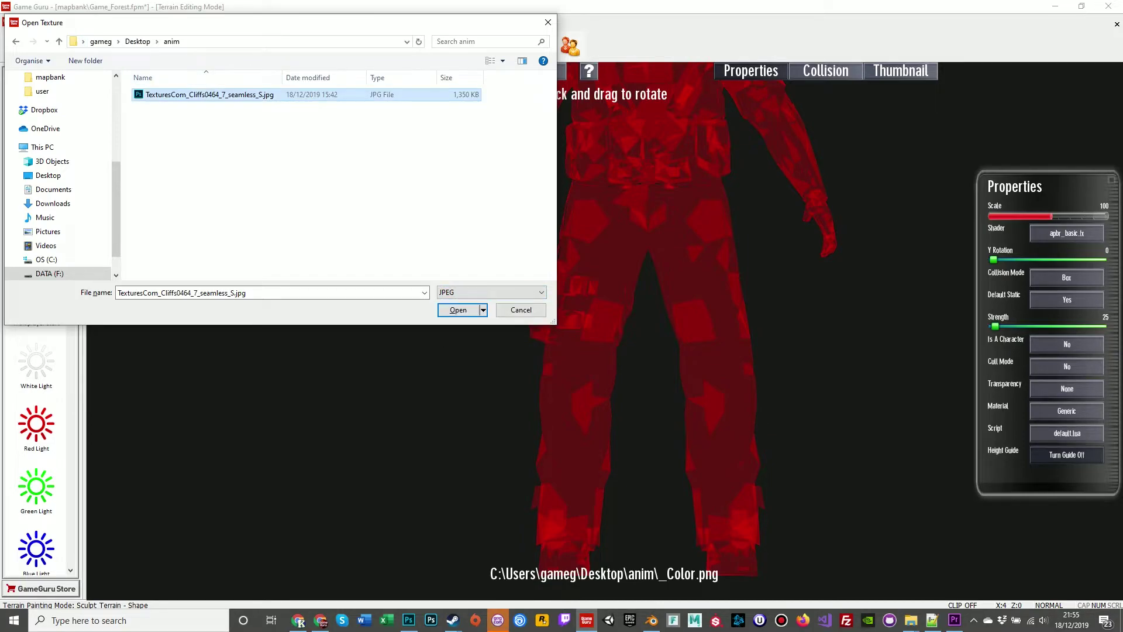
left_click(458, 310)
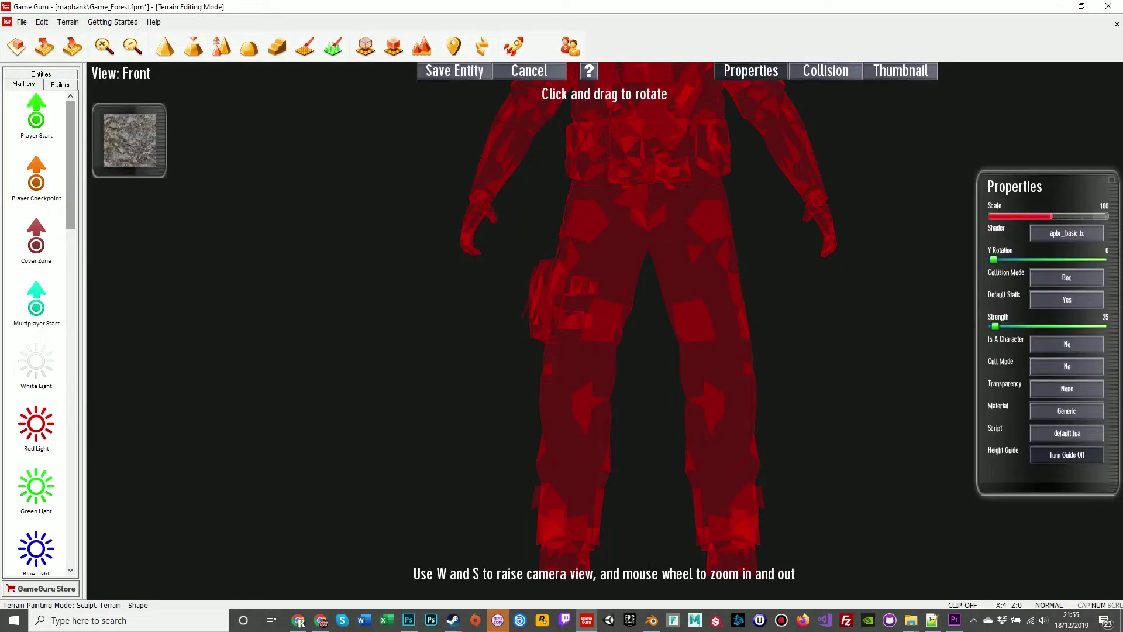
- Examine the imported rockfall model's size against the red reference character
scroll(605, 331, "down", 3)
scroll(605, 331, "up", 8)
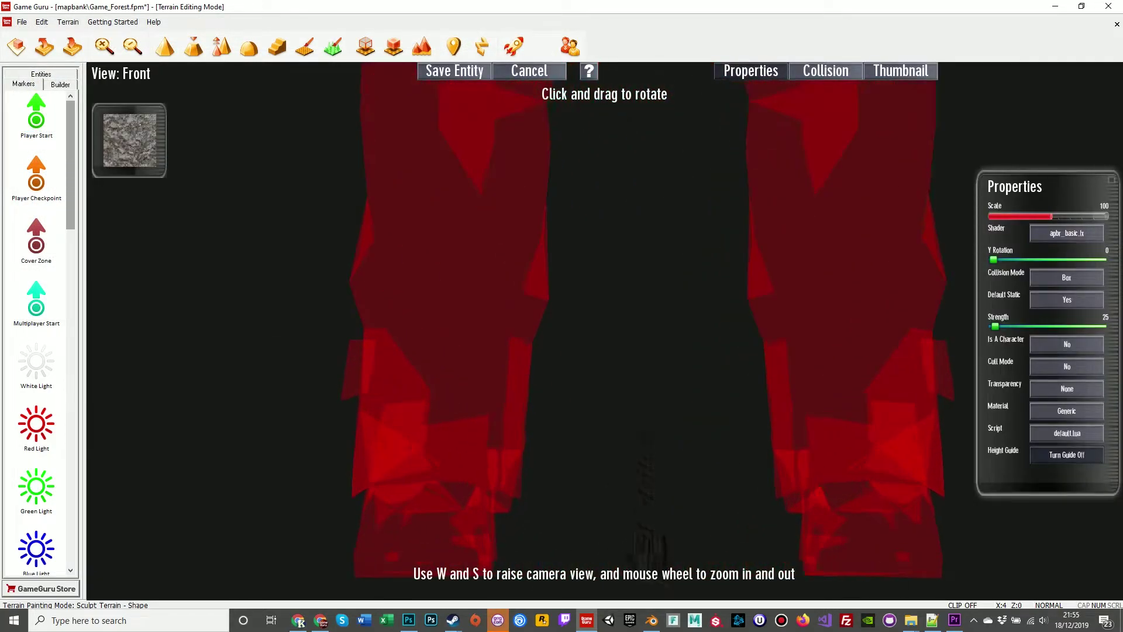
scroll(604, 327, "up", 5)
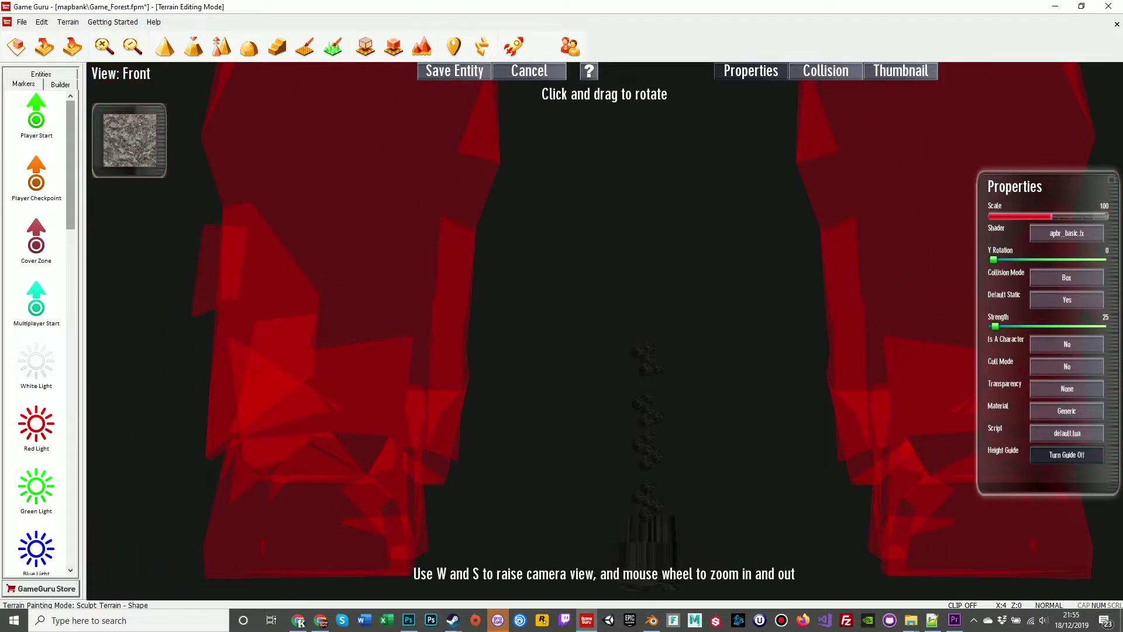
scroll(604, 328, "down", 10)
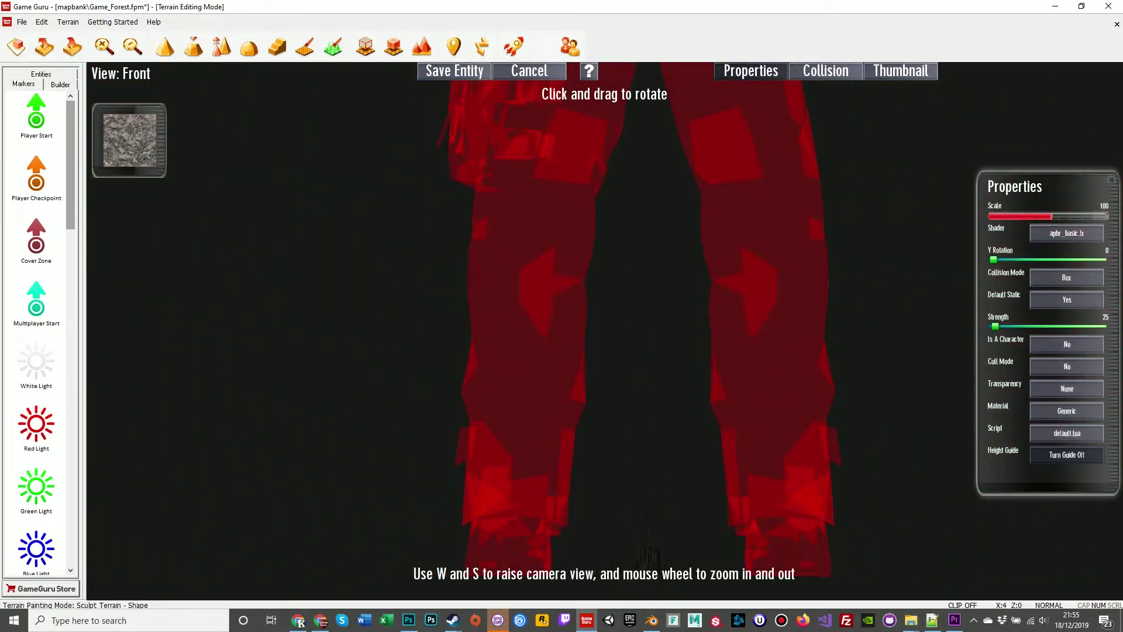
scroll(604, 328, "up", 5)
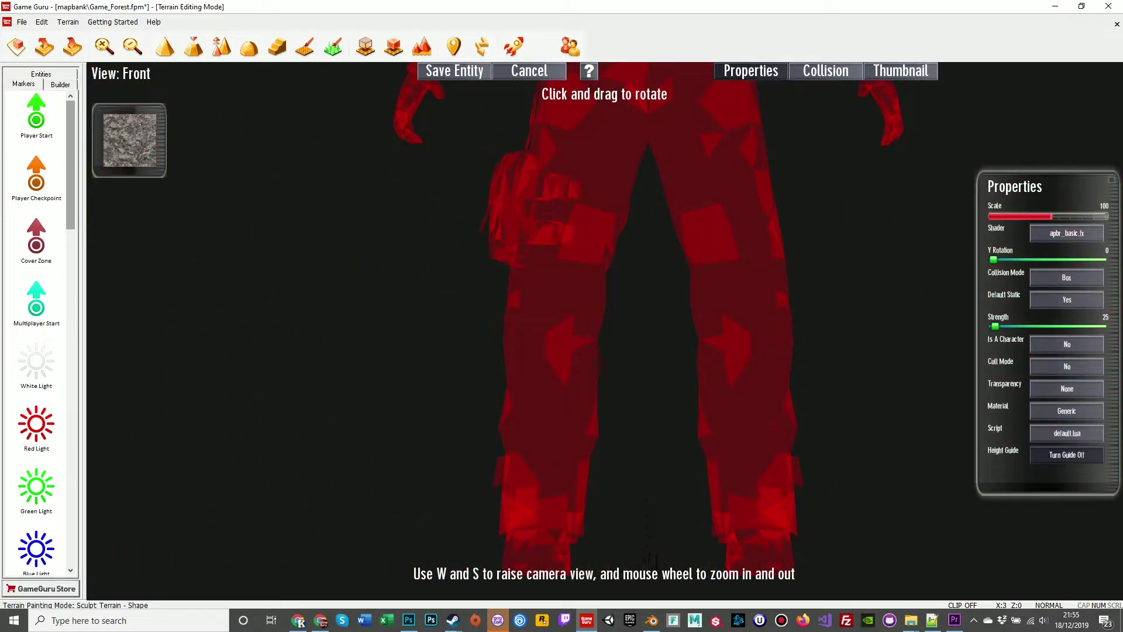
scroll(604, 328, "down", 4)
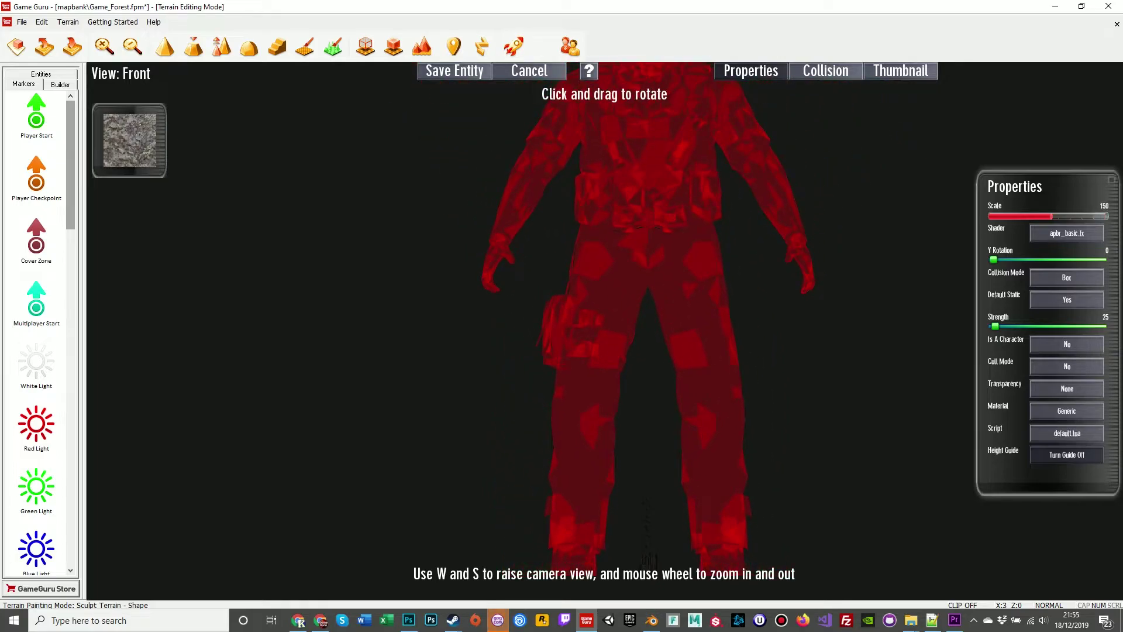
scroll(605, 328, "down", 1)
- Try enlarging the imported model to a scale of 627, and cancel the import
left_click_drag(1052, 216, 1076, 216)
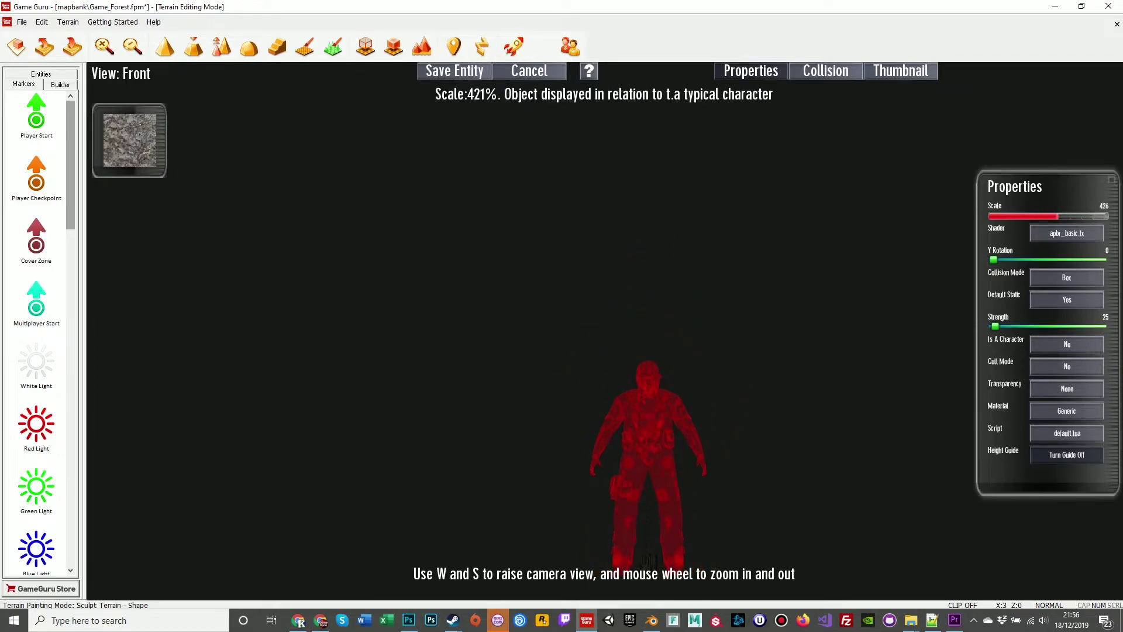
left_click(1105, 217)
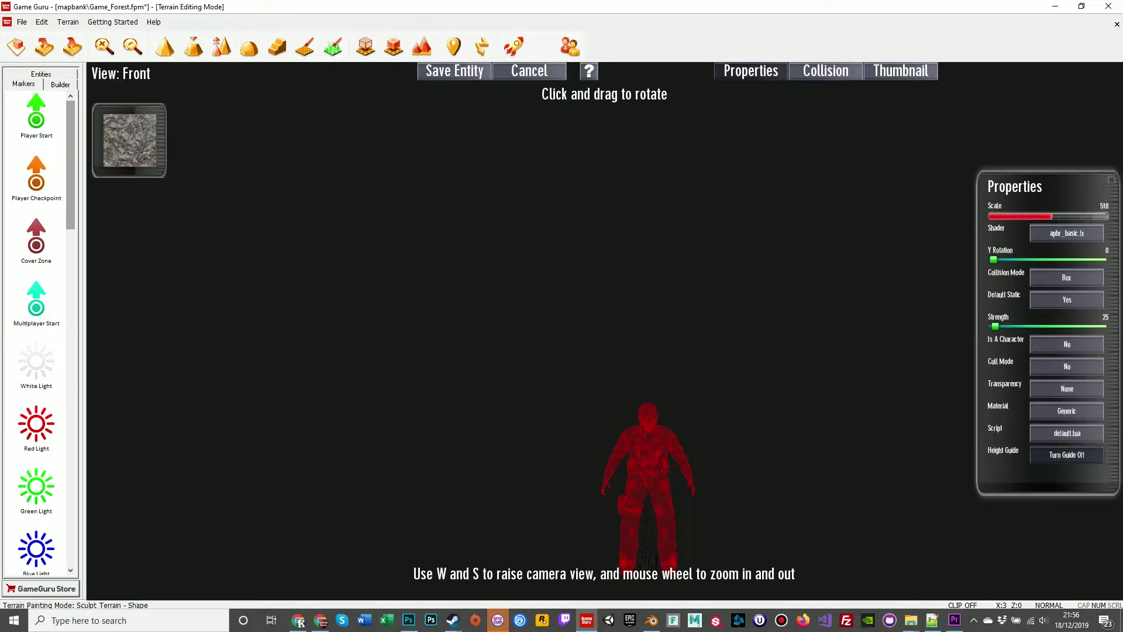
left_click(1106, 216)
left_click(1058, 217)
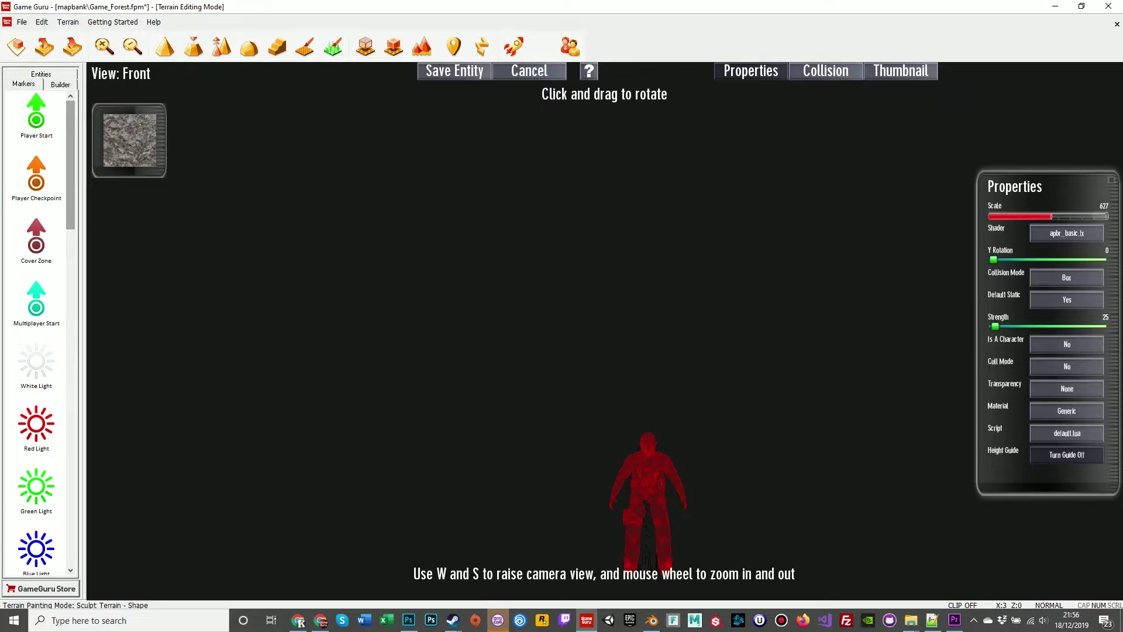
left_click(529, 70)
- Switch to Blender and examine the whole stack of icospheres above the canyon mesh, leaving nothing selected
left_click(651, 620)
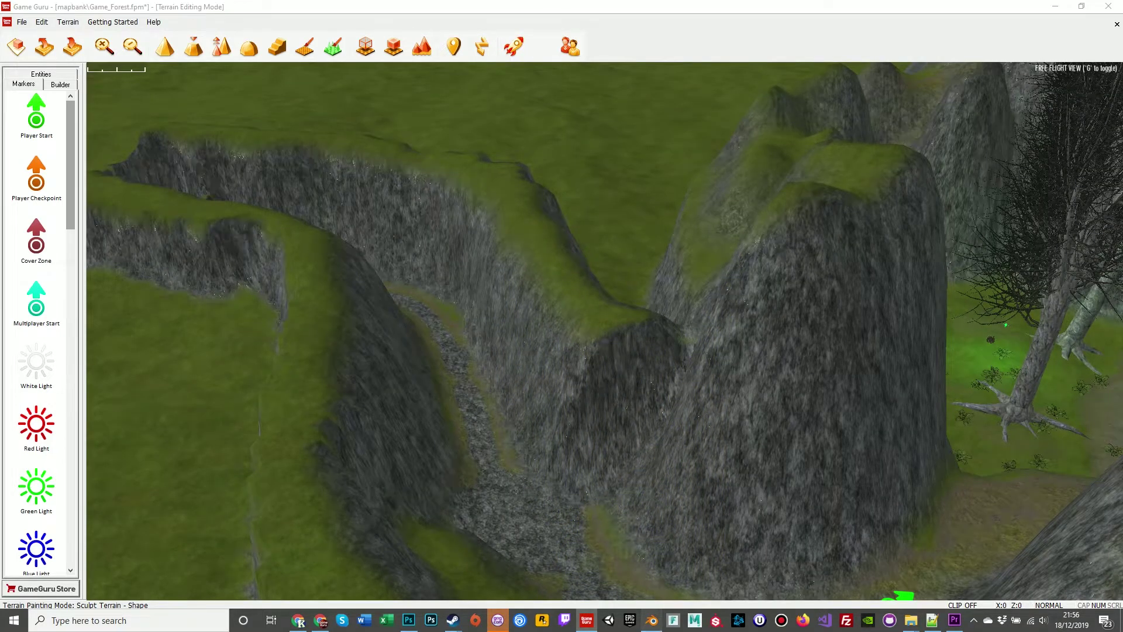
scroll(464, 299, "down", 3)
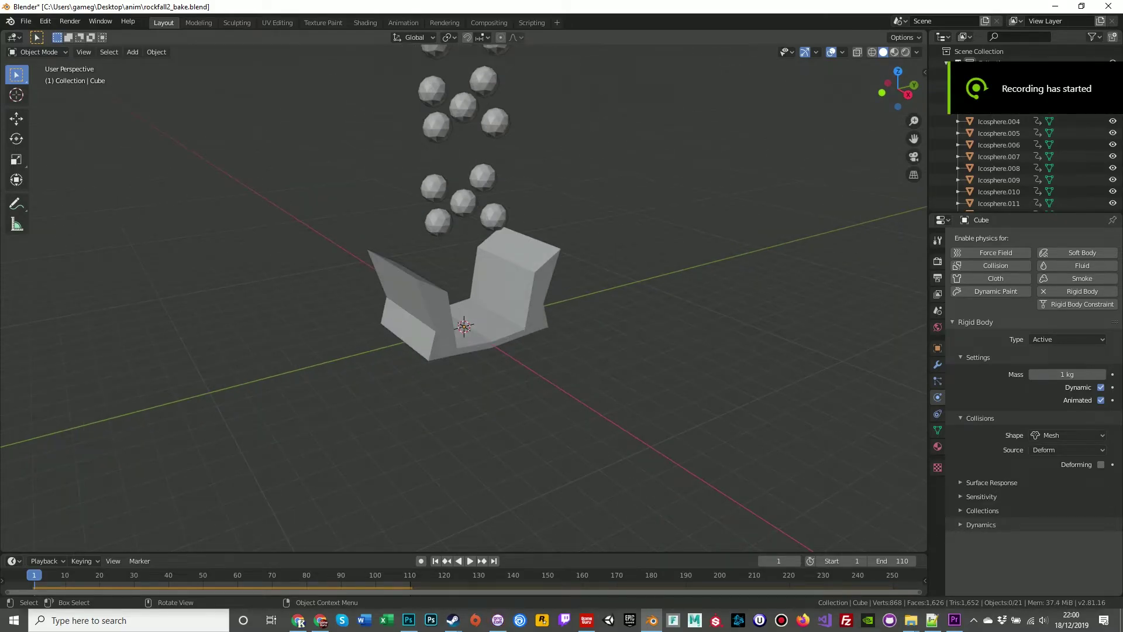
scroll(463, 298, "down", 3)
left_click(486, 293)
mouse_move(487, 293)
middle_mouse_down()
mouse_move(452, 287)
mouse_move(380, 314)
mouse_move(511, 307)
mouse_move(497, 304)
middle_mouse_up()
scroll(497, 305, "up", 1)
scroll(463, 310, "up", 1)
scroll(463, 310, "down", 2)
key("alt+a")
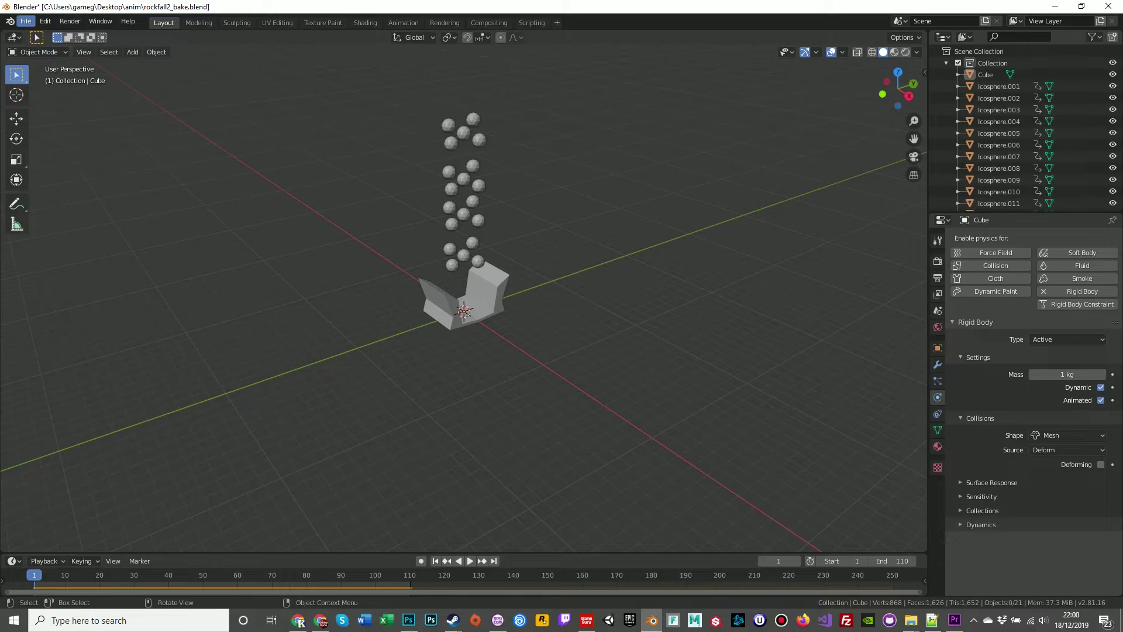
- Export the scene as an FBX with a scale of 100, overwriting rockfall2_bake.fbx in the anim folder
left_click(26, 21)
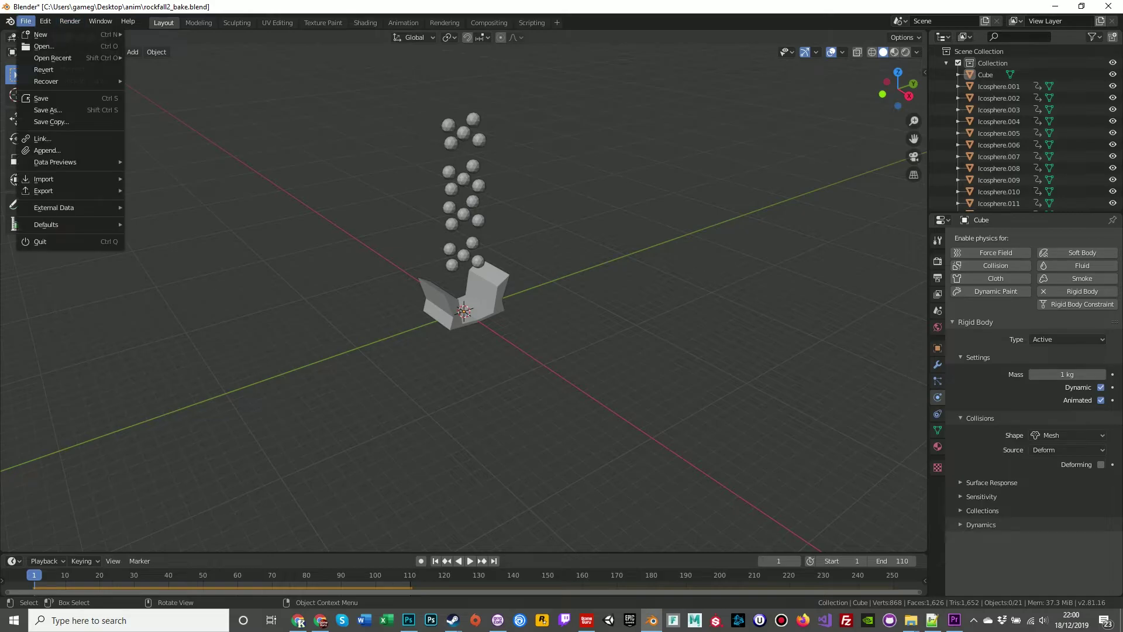
mouse_move(64, 190)
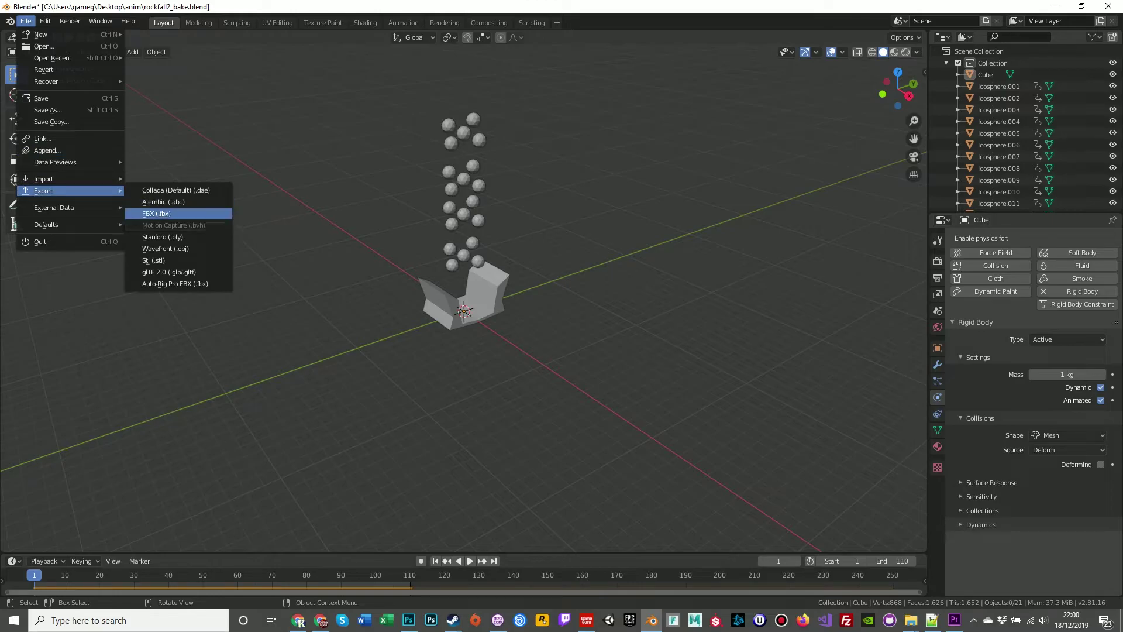
left_click(157, 214)
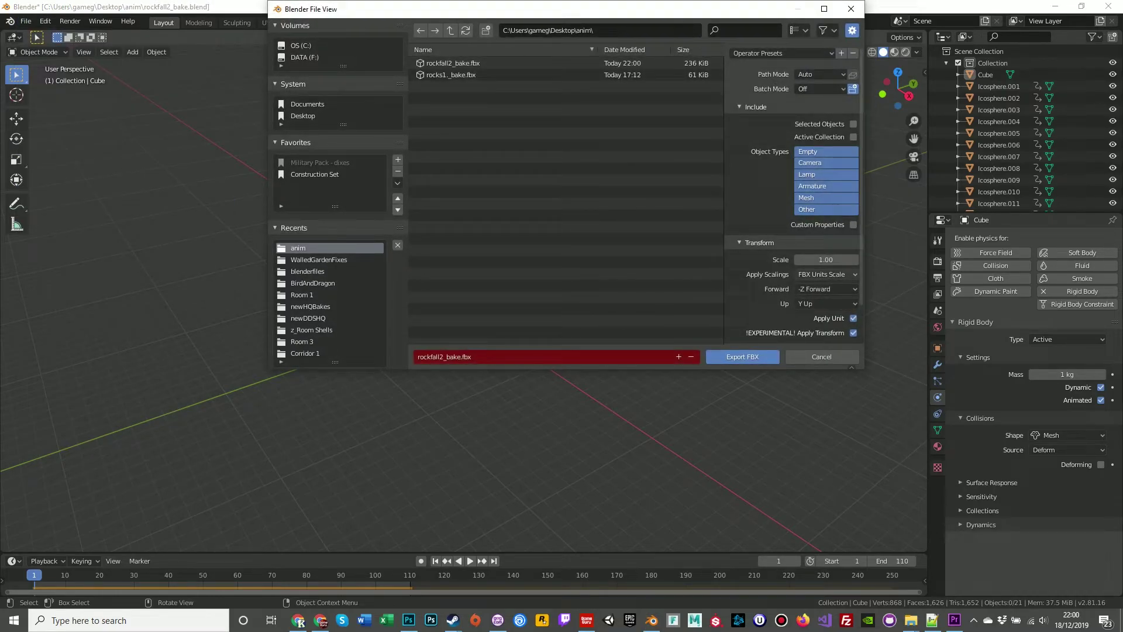
double_click(831, 259)
left_click_drag(812, 260, 797, 259)
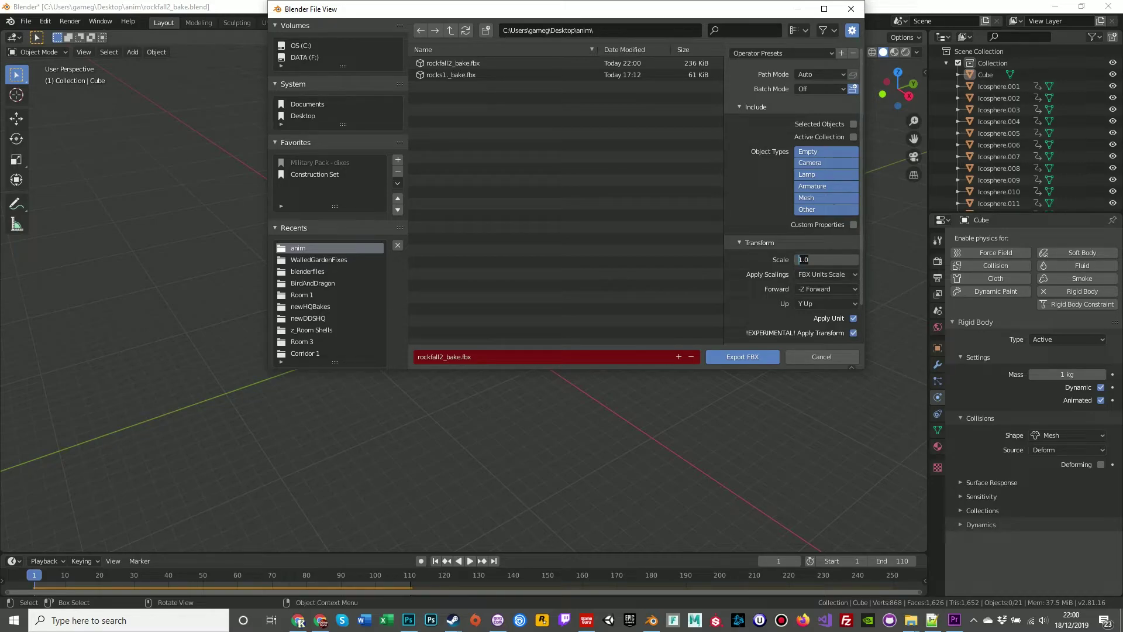
type("100")
key("Return")
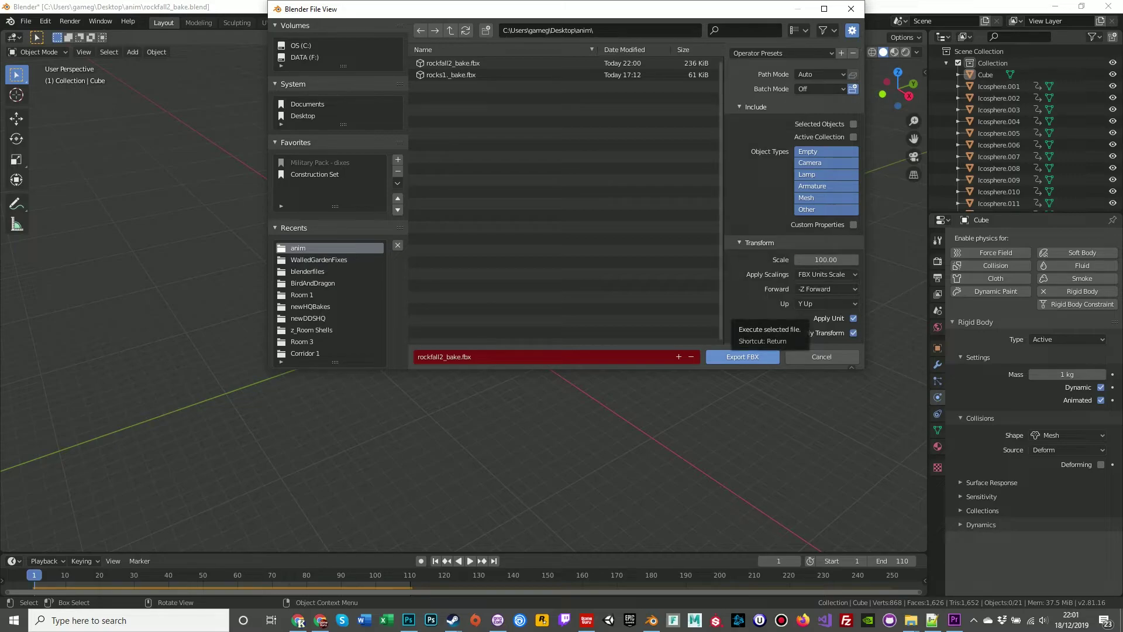
left_click(742, 357)
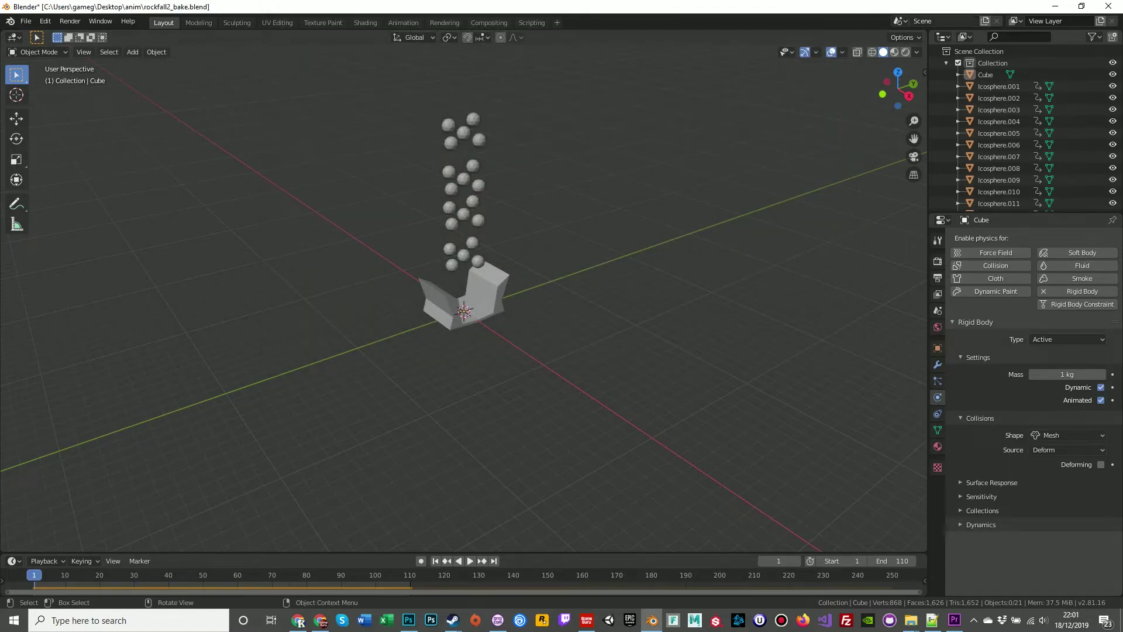
- Switch to Game Guru and import the re-exported rockfall2_bake.fbx model from the anim folder
left_click(586, 620)
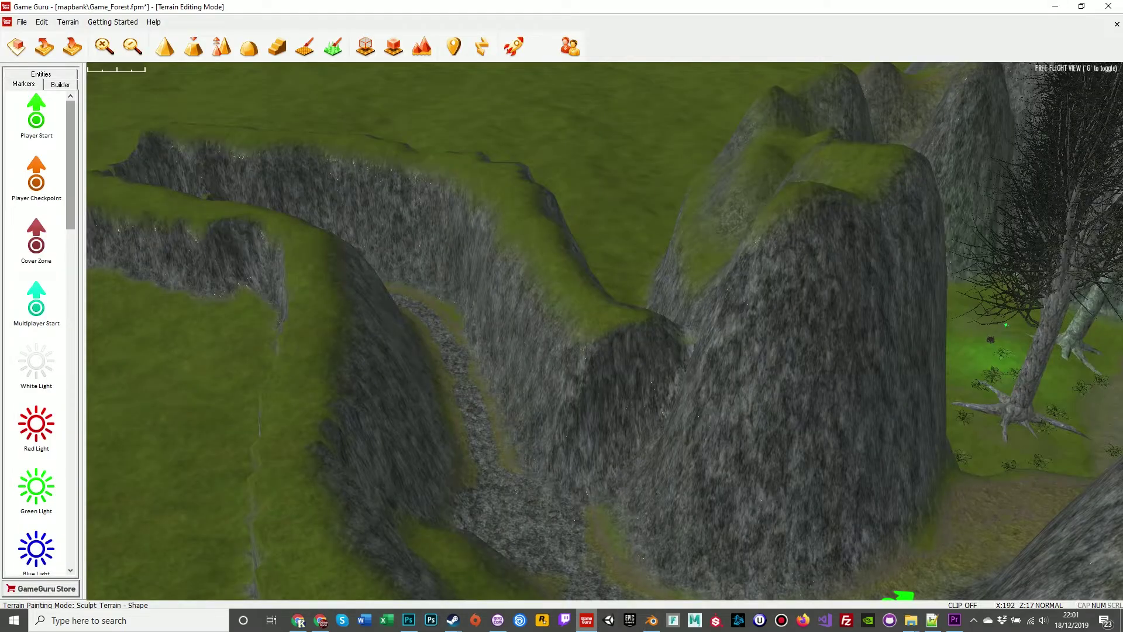
left_click(22, 22)
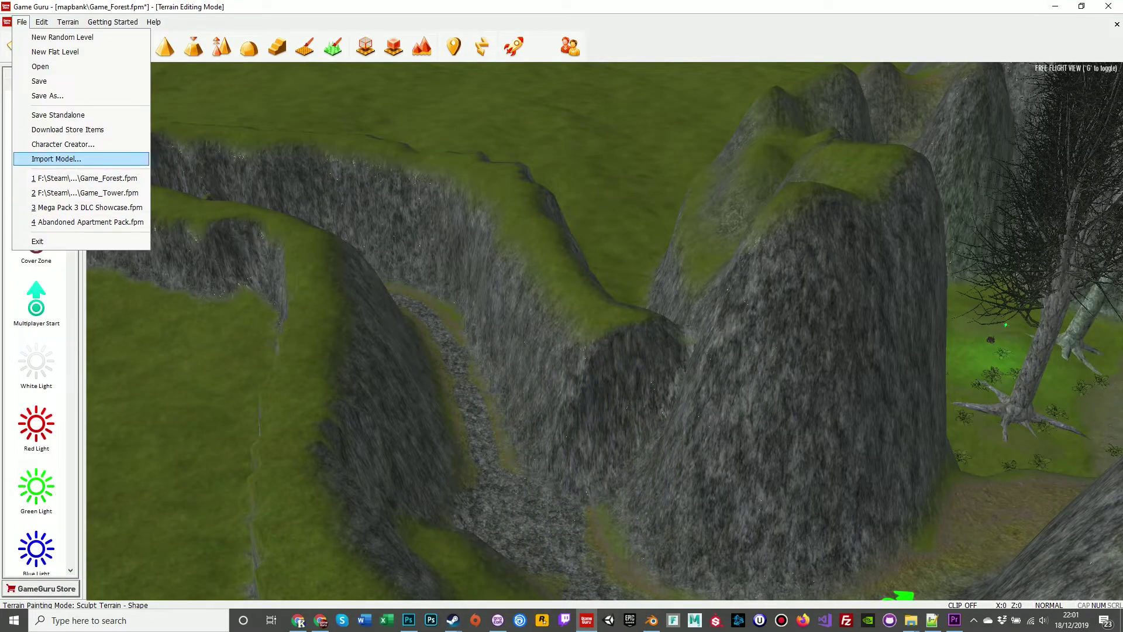
left_click(56, 159)
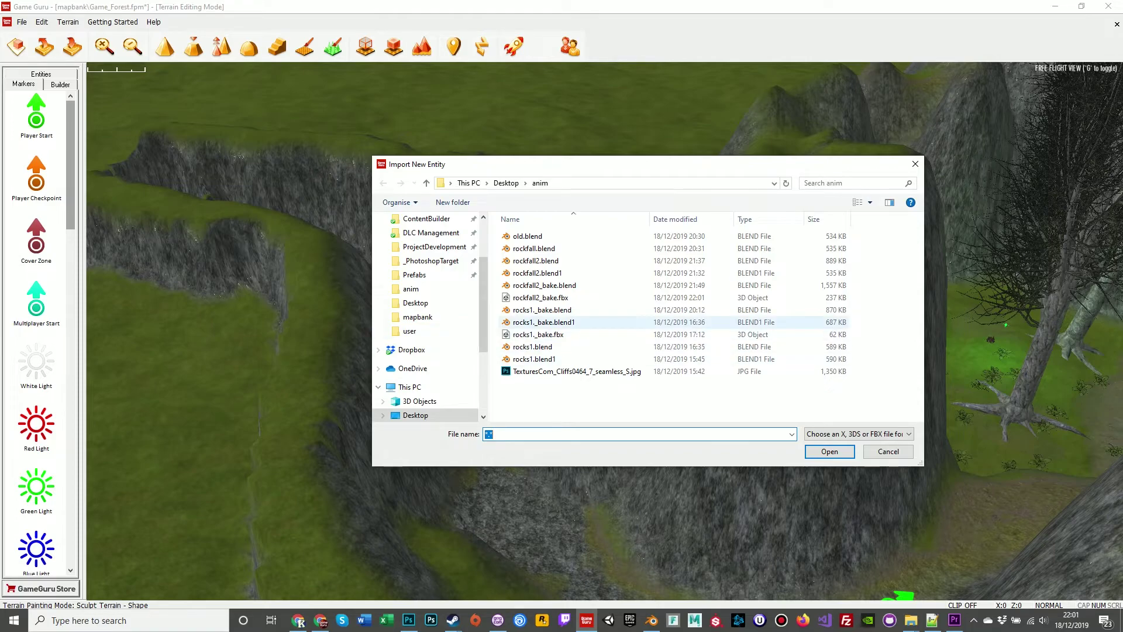
double_click(541, 298)
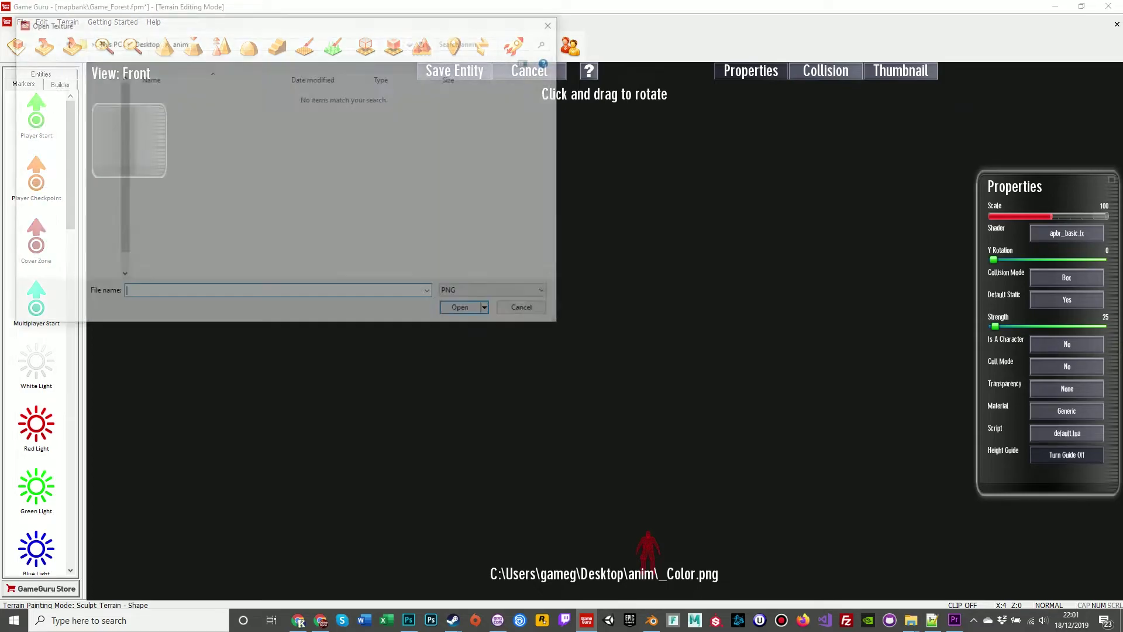
- Apply the JPEG texture TexturesCom_Cliffs0464_7_seamless_S.jpg to the newly imported rockfall model
left_click(497, 293)
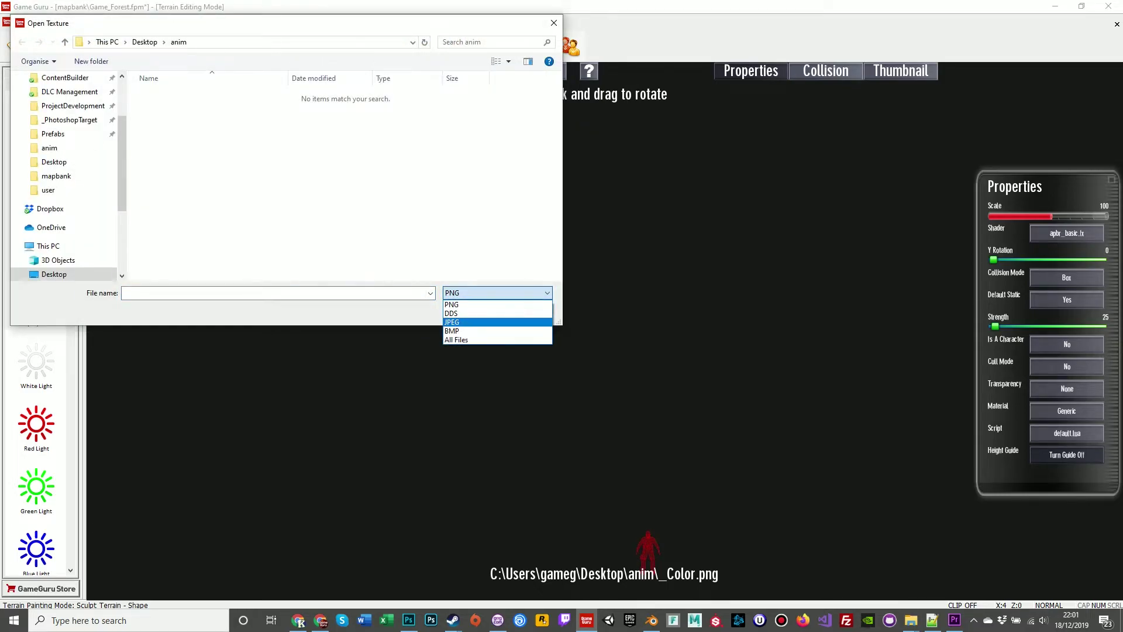
left_click(497, 322)
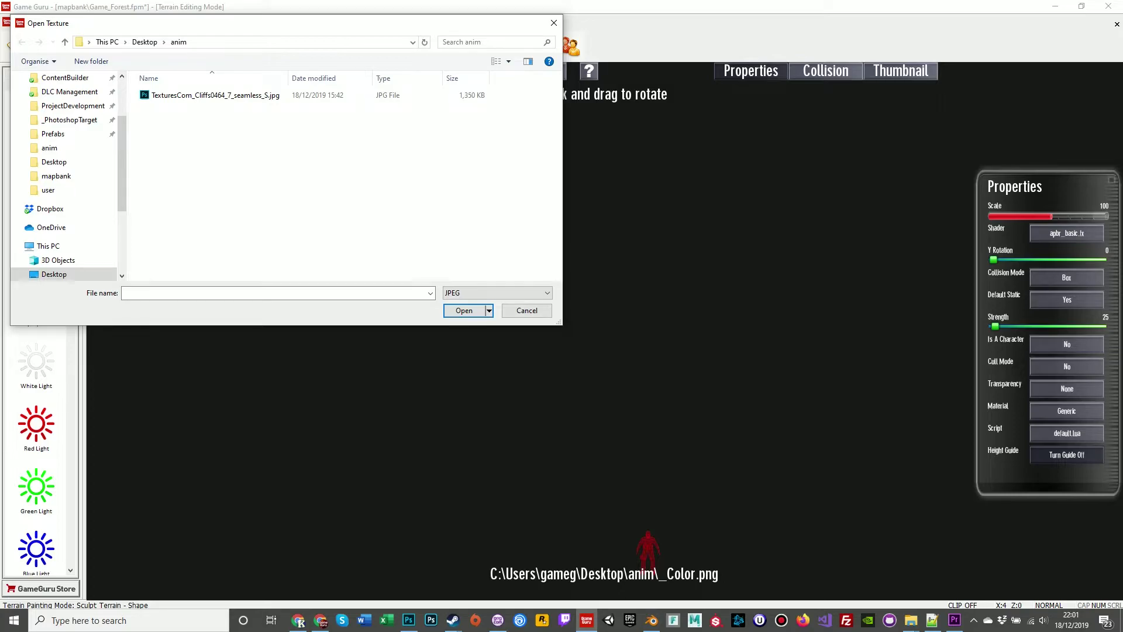
left_click(234, 95)
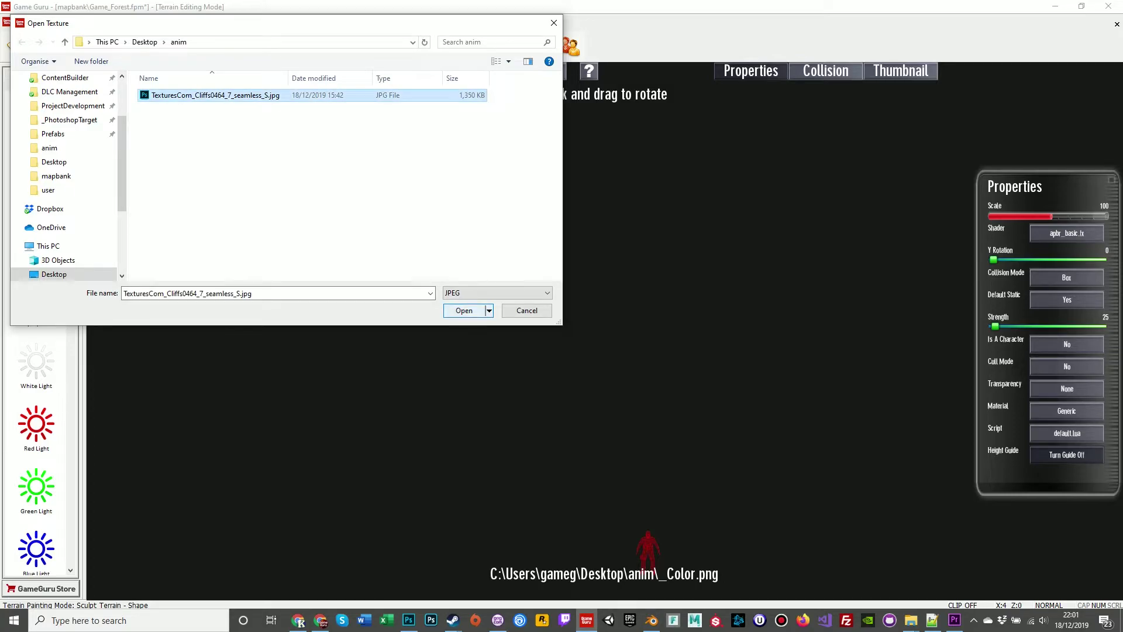
left_click(464, 310)
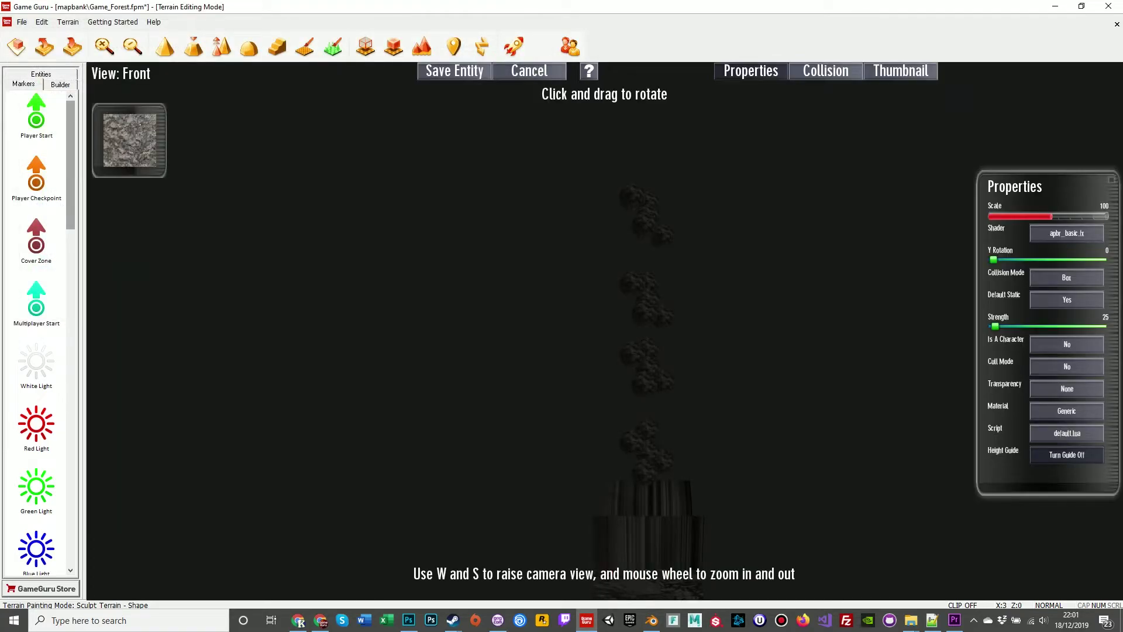
- Try changing the model's Y rotation to view the canyon opening beside the red reference character
left_click_drag(994, 259, 1048, 260)
mouse_move(1059, 259)
left_mouse_down()
mouse_move(1101, 259)
mouse_move(1066, 260)
left_mouse_up()
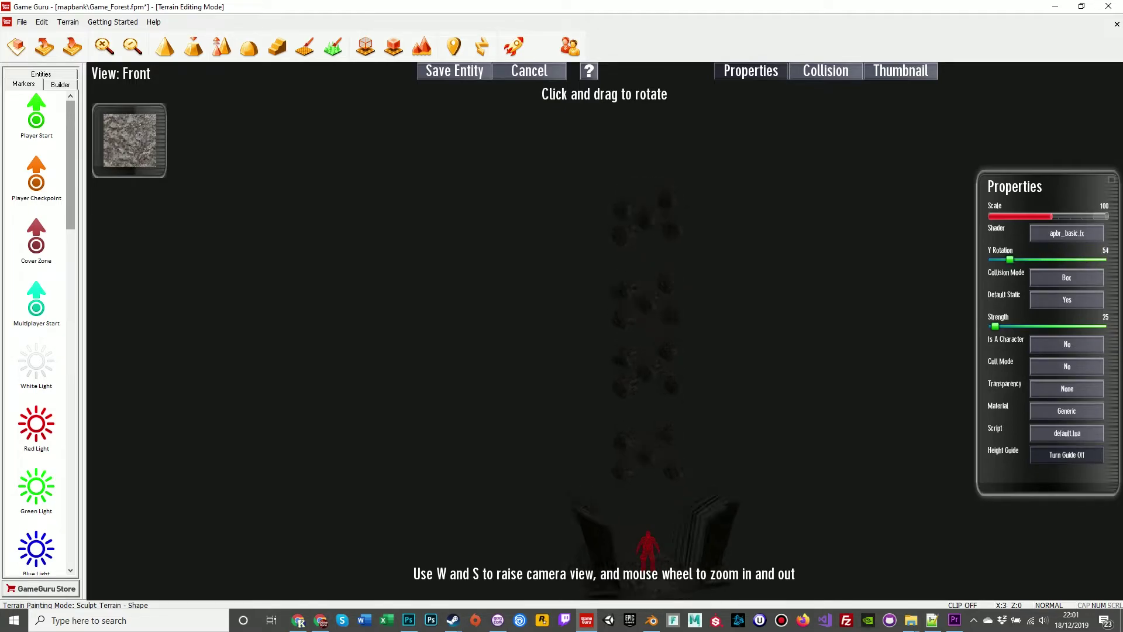
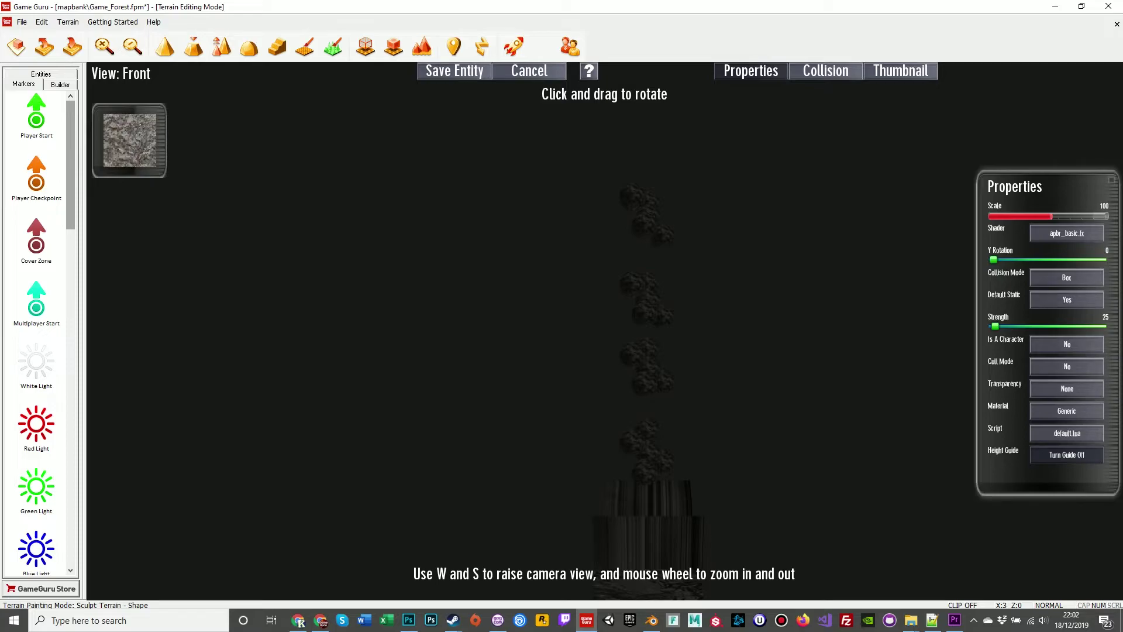
- Set the model's material to Stone and save the entity as rockfall in the entitybank user folder
left_click(1067, 411)
left_click(1053, 436)
left_click(455, 70)
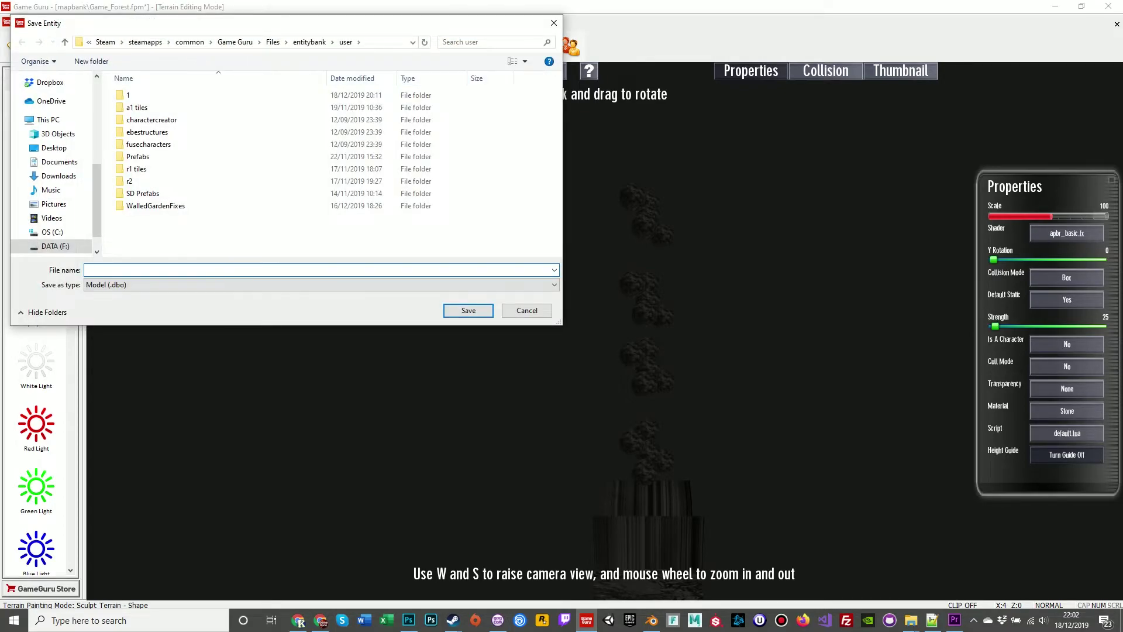
type("rockfall")
key("Return")
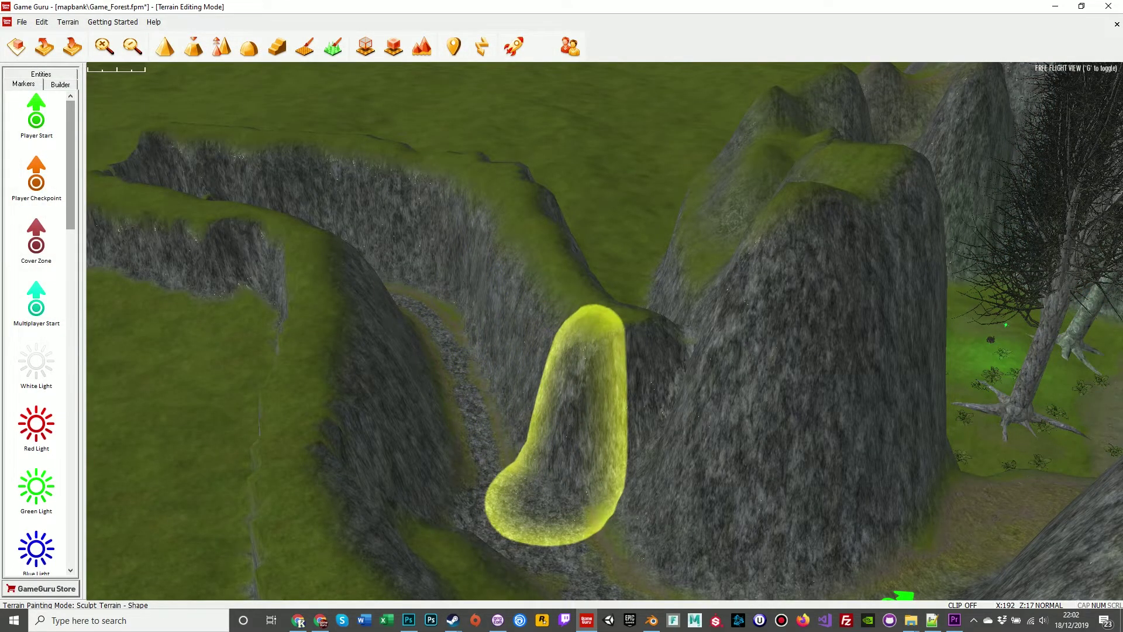
- Look for the saved rockfall entity in the user folder of the entity library, and leave the library without adding anything
left_click(41, 74)
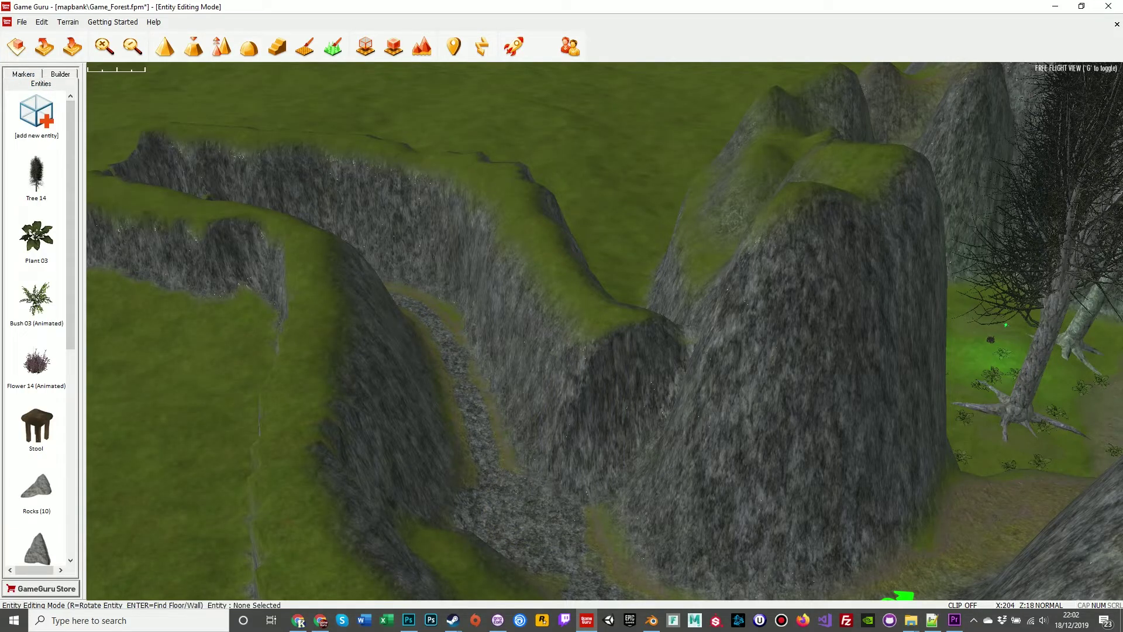
left_click(37, 117)
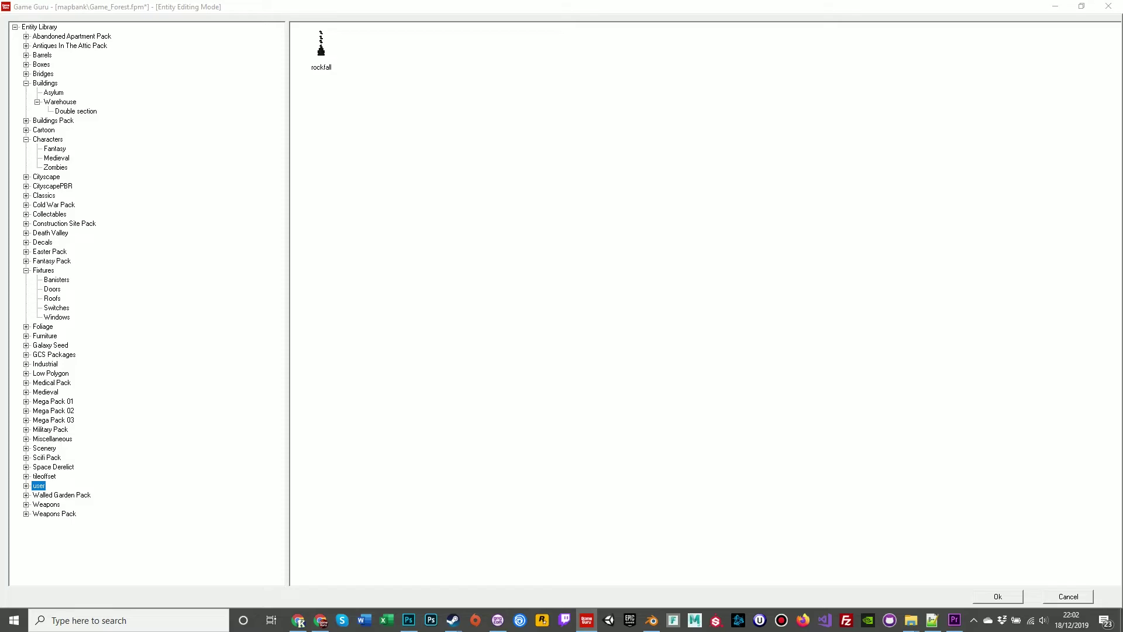
left_click(1068, 596)
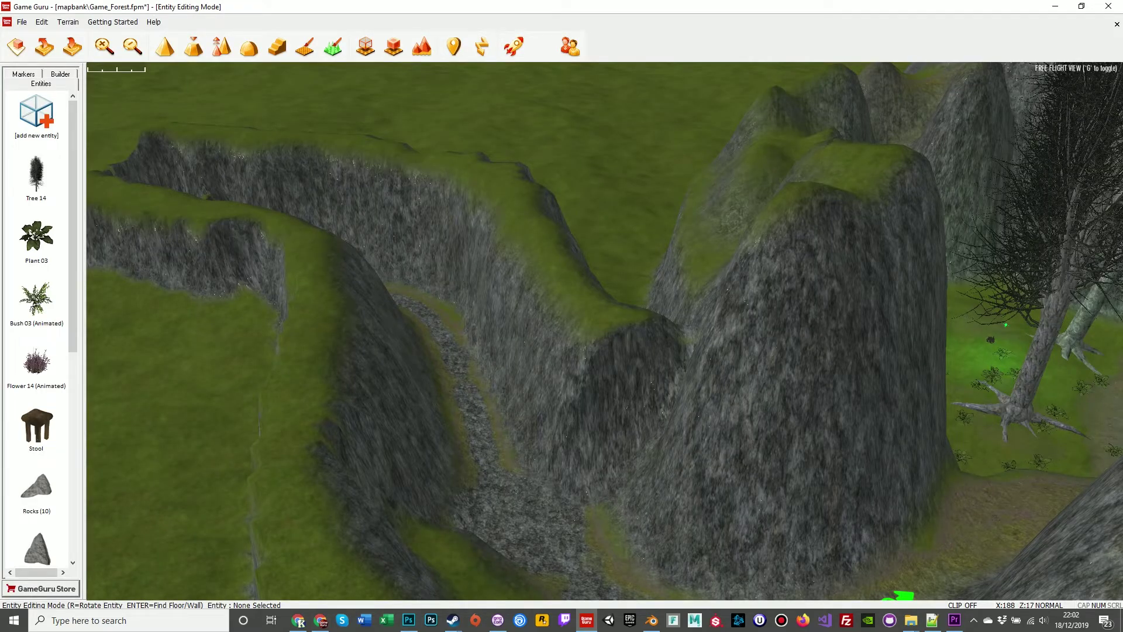
key("s")
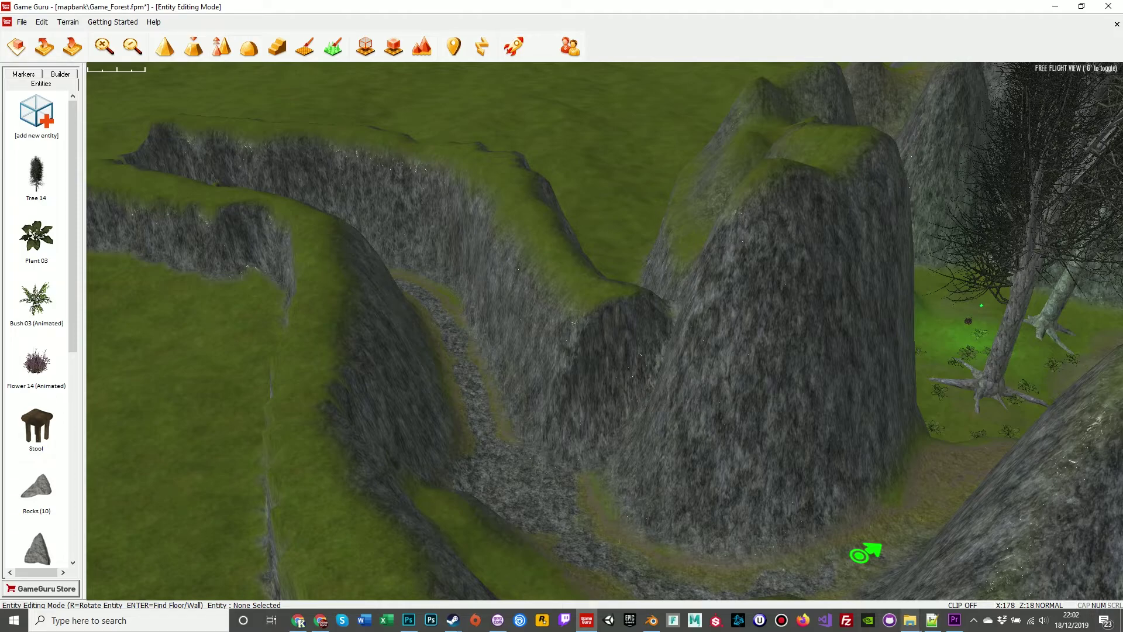
- Switch to File Explorer and examine the BMP, DBO, FPE and texture files of rockfall in the entitybank user folder
left_click(910, 620)
left_click(911, 570)
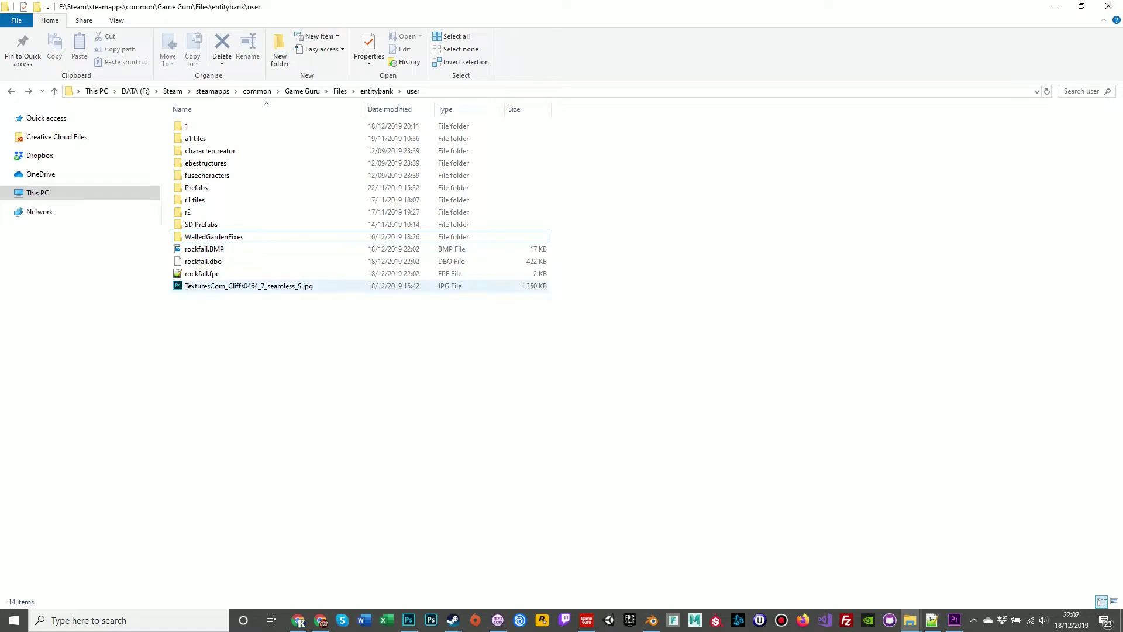
left_click(204, 262)
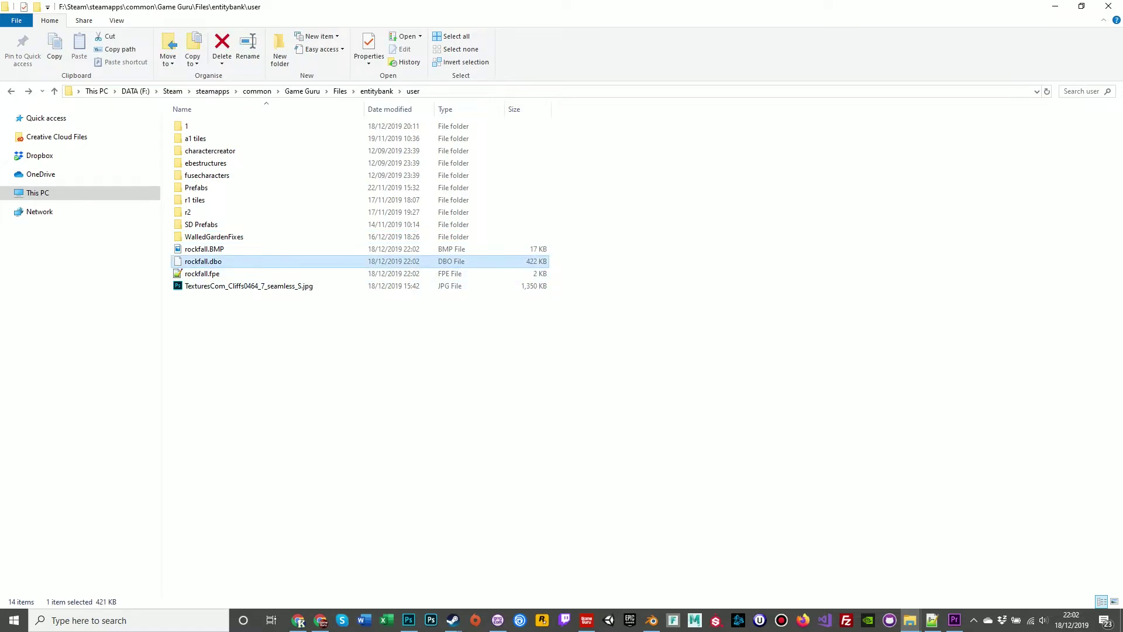
key("Up")
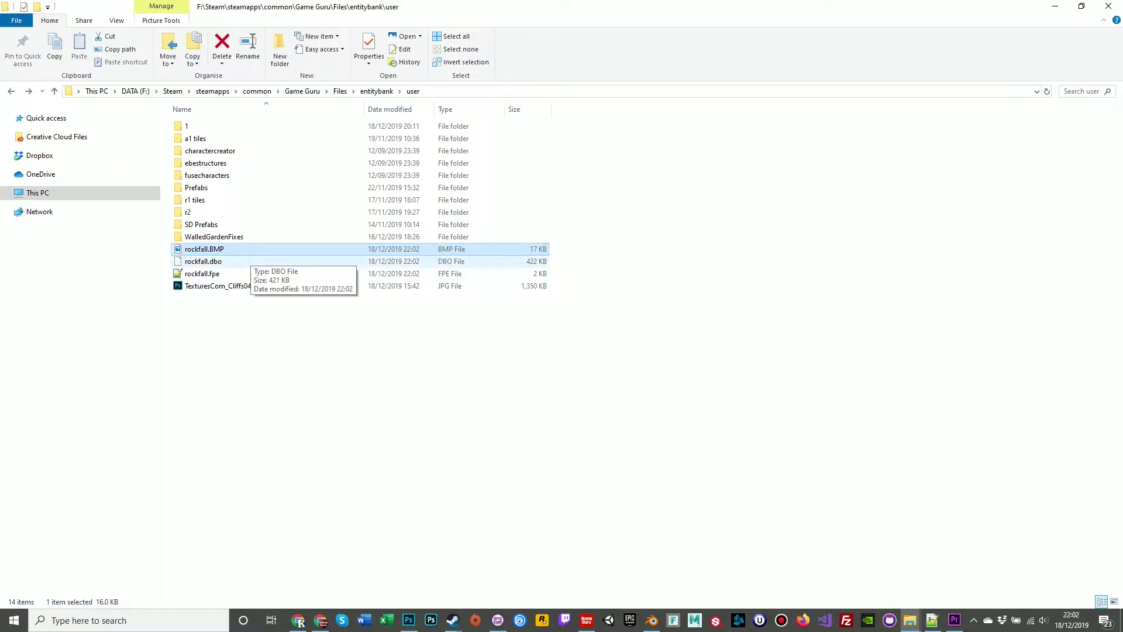
key("Down")
key("Down")
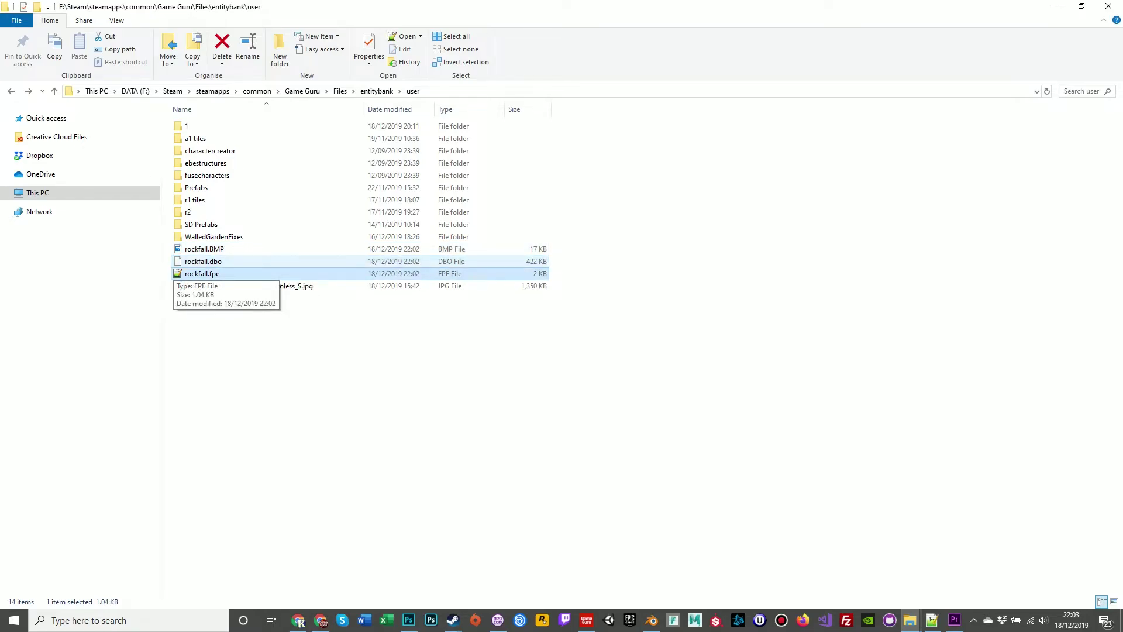
key("Down")
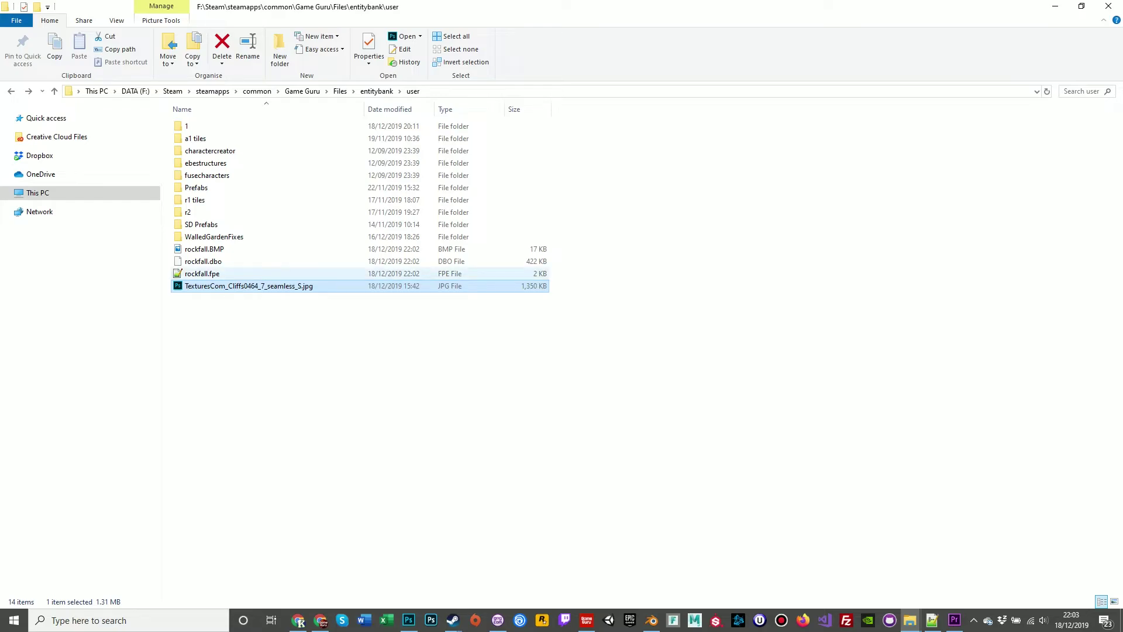
- Open rockfall.fpe in Notepad++ and examine its texture, model and scale entries
double_click(217, 273)
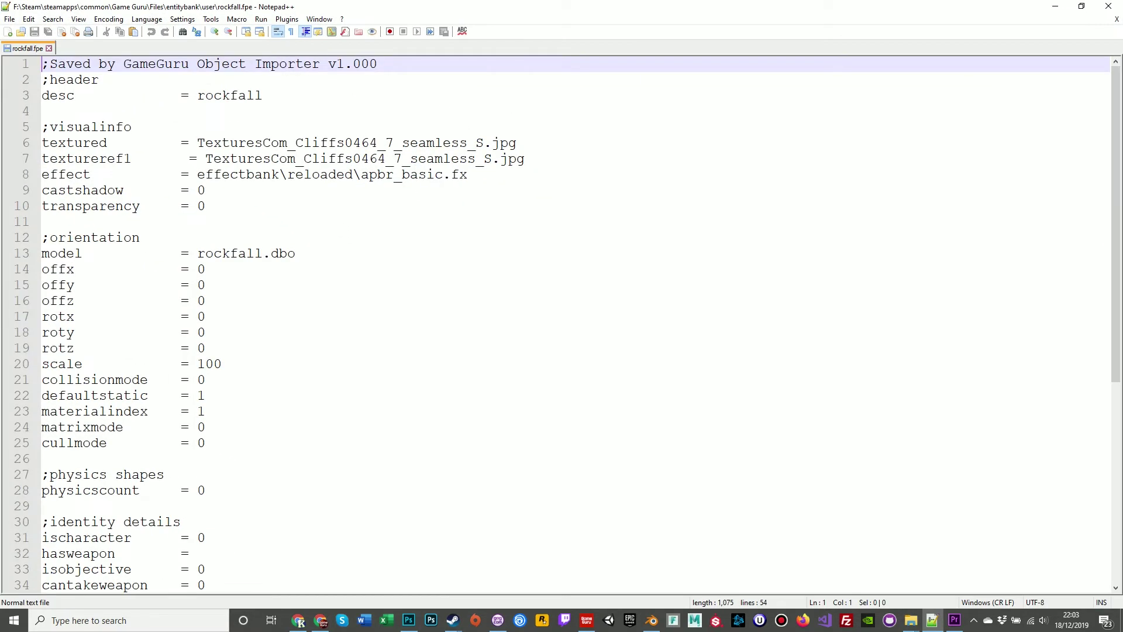
left_click_drag(213, 143, 377, 143)
left_click(238, 254)
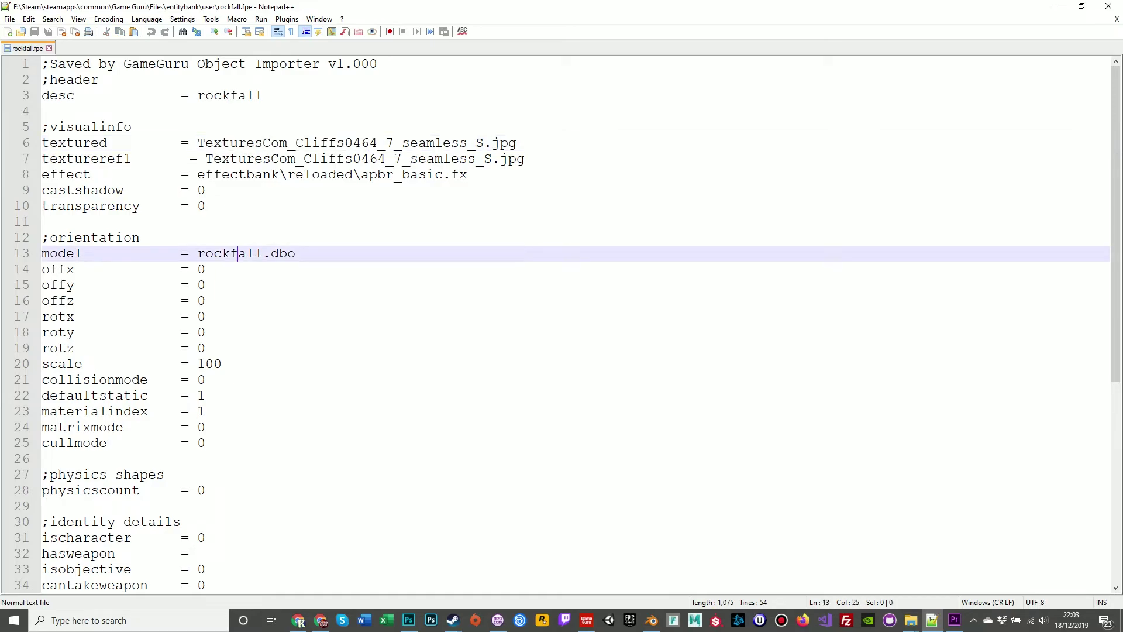
mouse_move(50, 364)
left_mouse_down()
mouse_move(222, 364)
mouse_move(42, 364)
left_mouse_up()
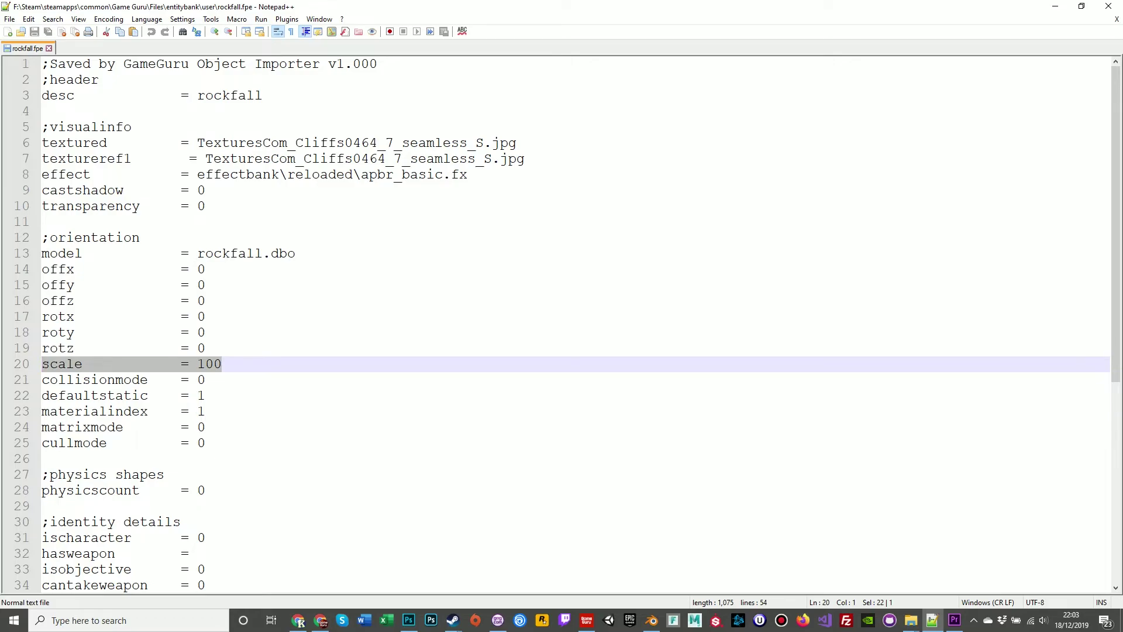
- Set the anim0 frame range in the anim section of rockfall.fpe to 0,110
scroll(561, 322, "down", 7)
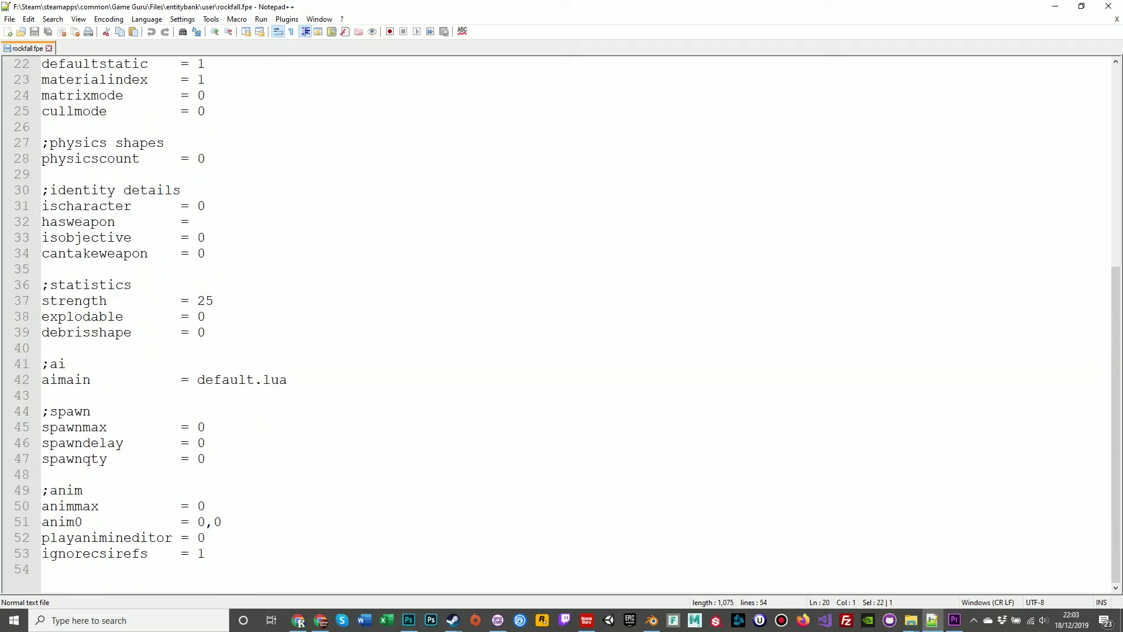
left_click_drag(206, 553, 42, 490)
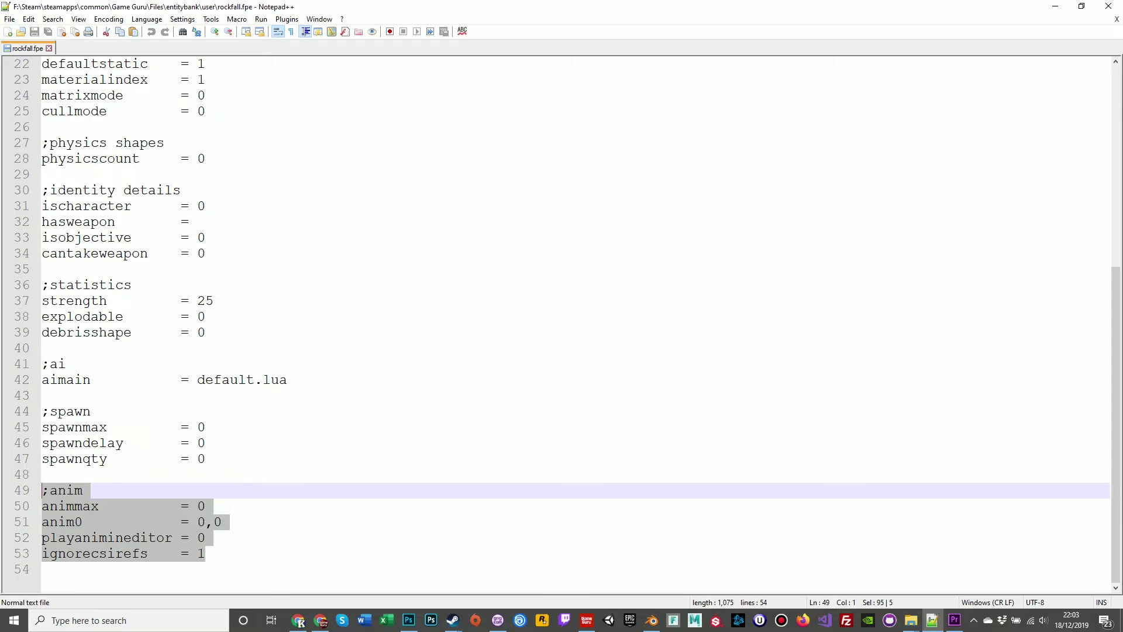
left_click(206, 553)
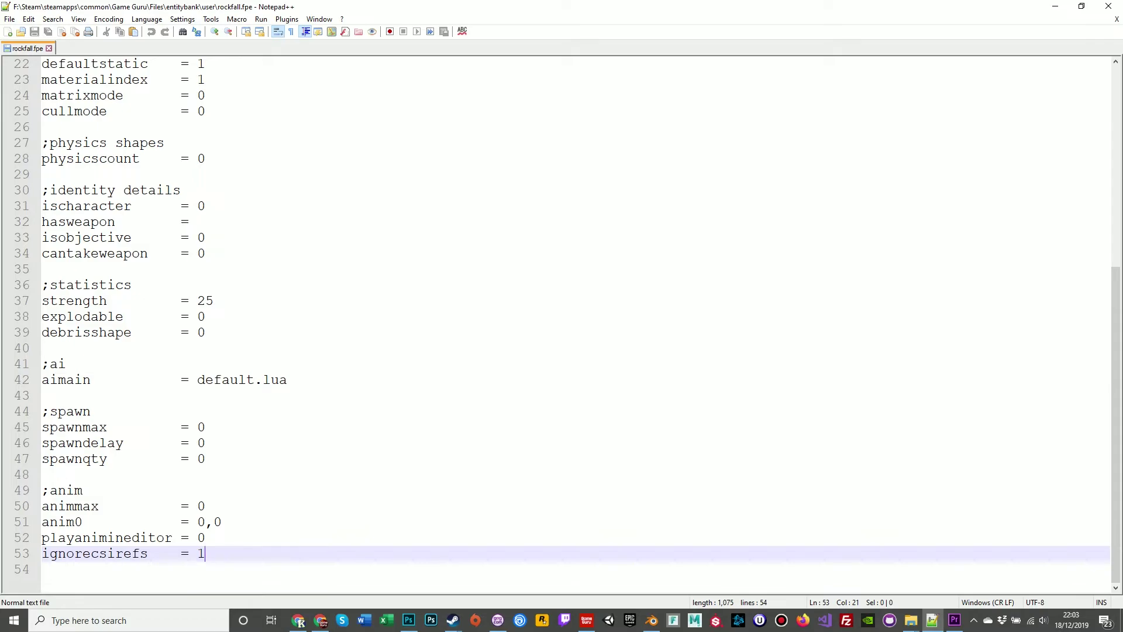
left_click(205, 506)
left_click(221, 522)
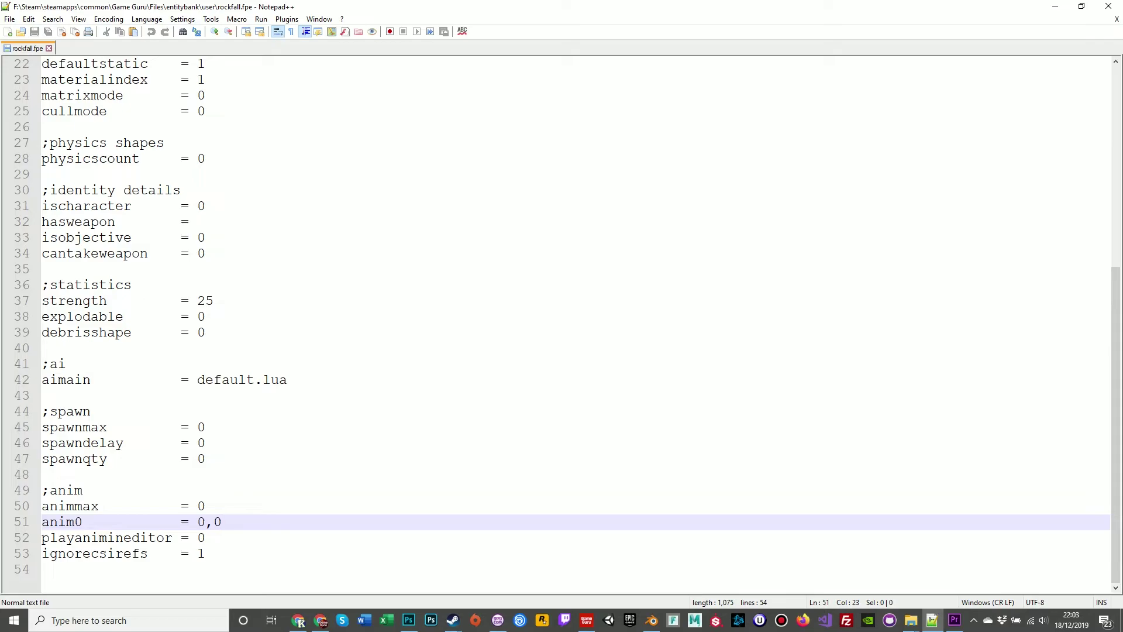
left_click(205, 506)
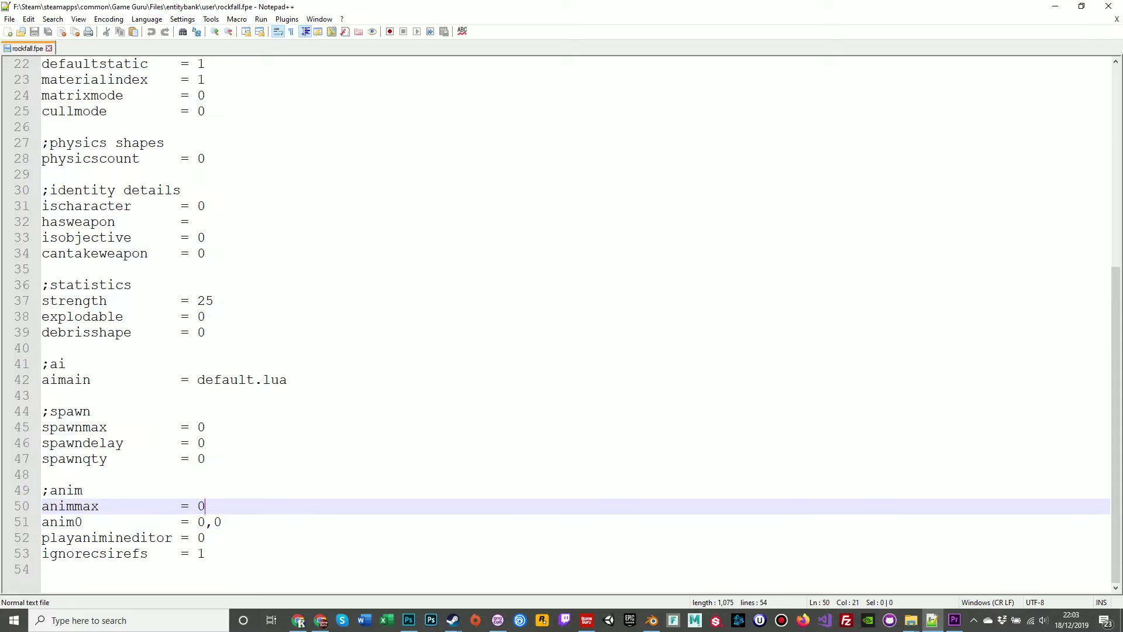
key("Up")
key("Down")
key("Down")
key("End")
key("BackSpace")
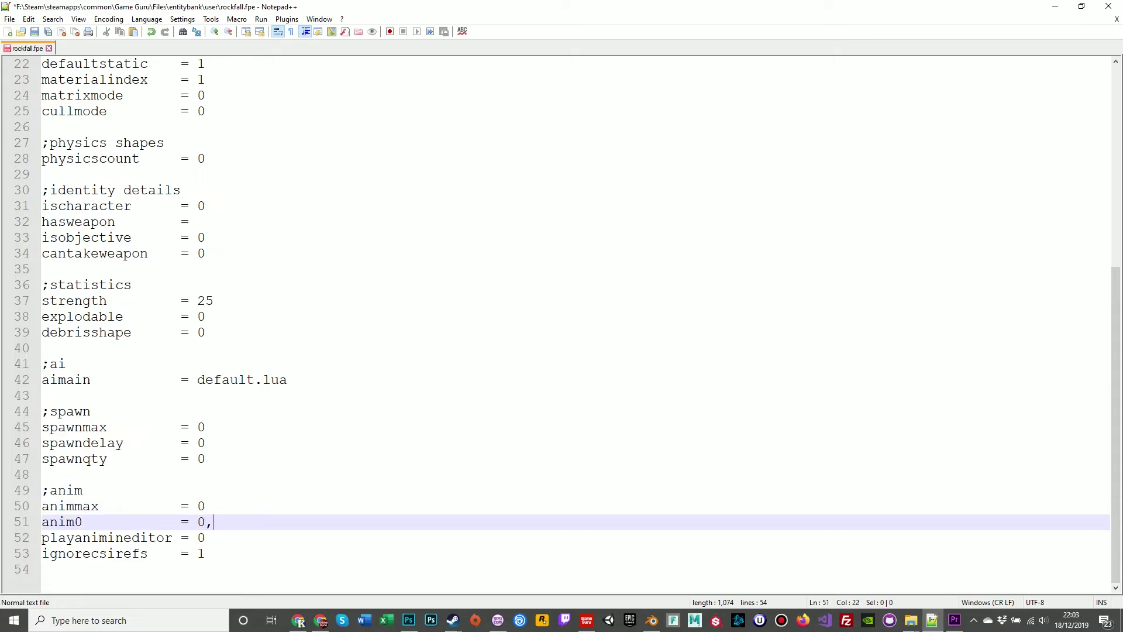
type("110")
- Duplicate the anim0 entry onto a new line directly below it and rename the copy to anim1
triple_click(230, 522)
left_click(231, 522)
mouse_move(238, 521)
left_mouse_down()
mouse_move(49, 521)
mouse_move(238, 521)
left_mouse_up()
key("ctrl+c")
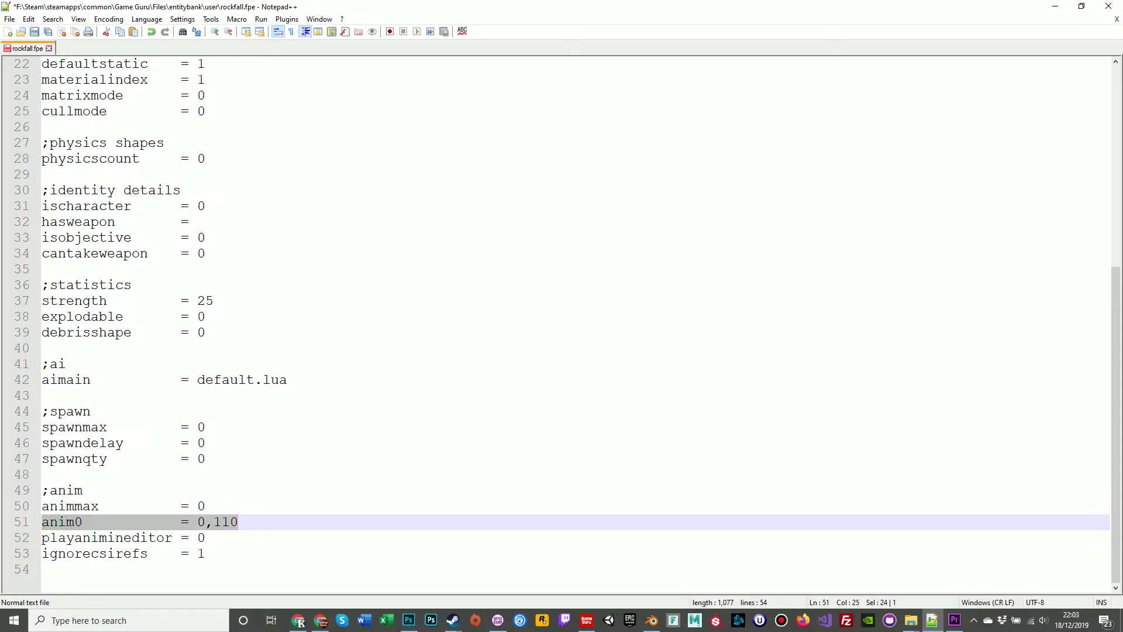
key("End")
key("ctrl+v")
key("ctrl+z")
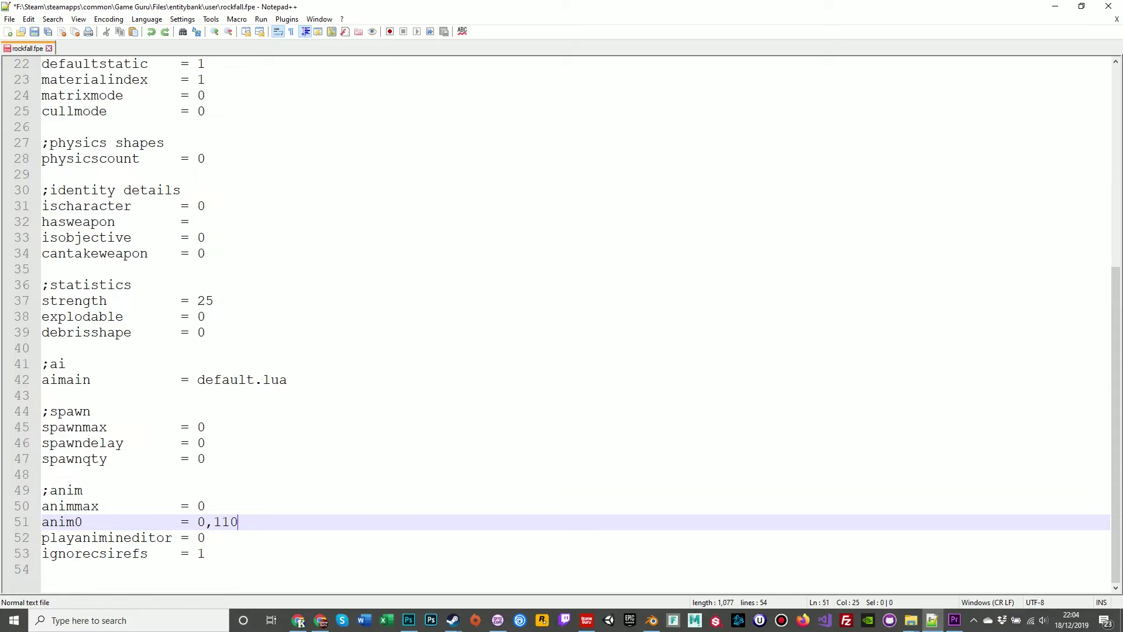
key("Return")
key("ctrl+v")
key("Left")
key("Left")
key("Left")
key("Left")
key("Left")
key("Left")
key("Left")
key("Left")
key("Left")
key("Left")
key("Left")
key("Left")
key("Left")
key("Left")
key("Left")
key("Left")
key("Left")
key("Left")
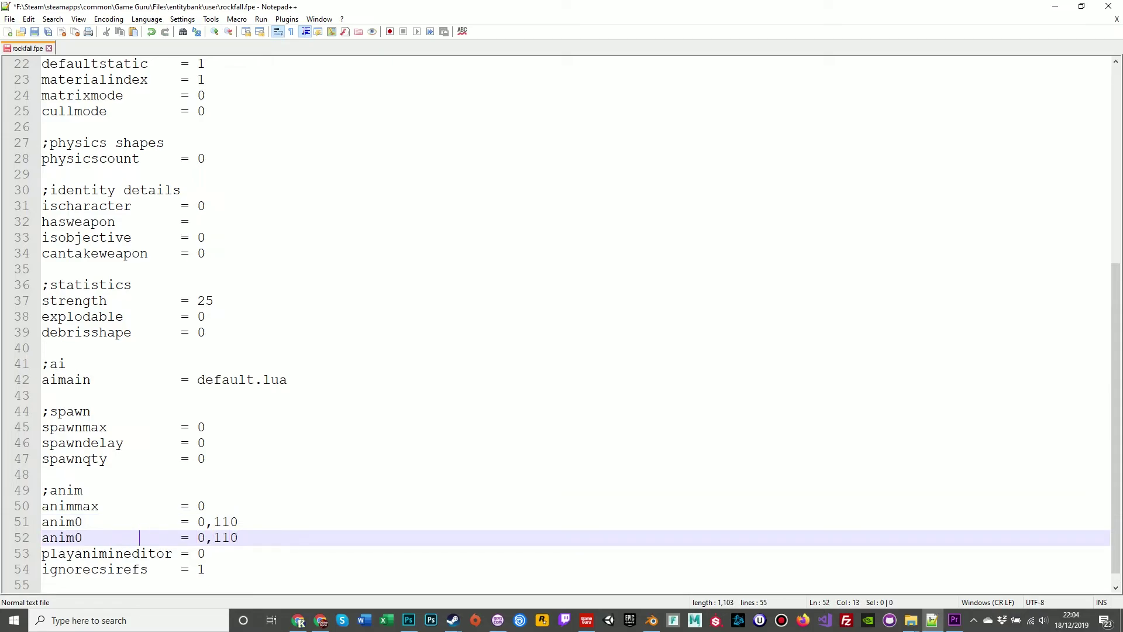
key("BackSpace")
type("1")
- Set both animmax and playanimineditor to 1 in the anim section
left_click(107, 522)
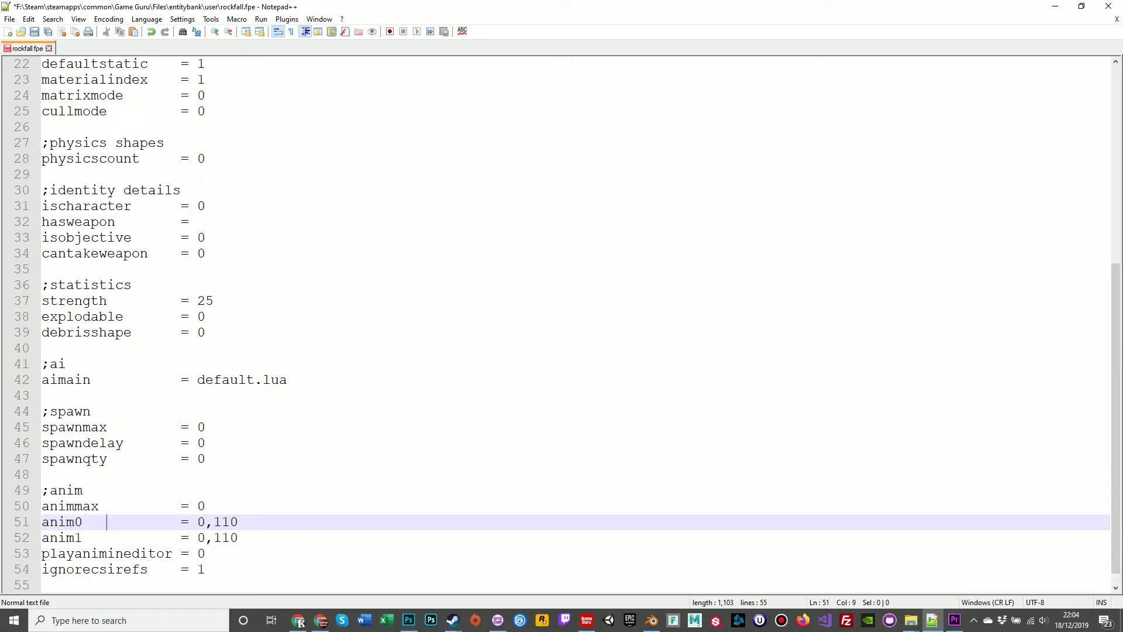
double_click(203, 506)
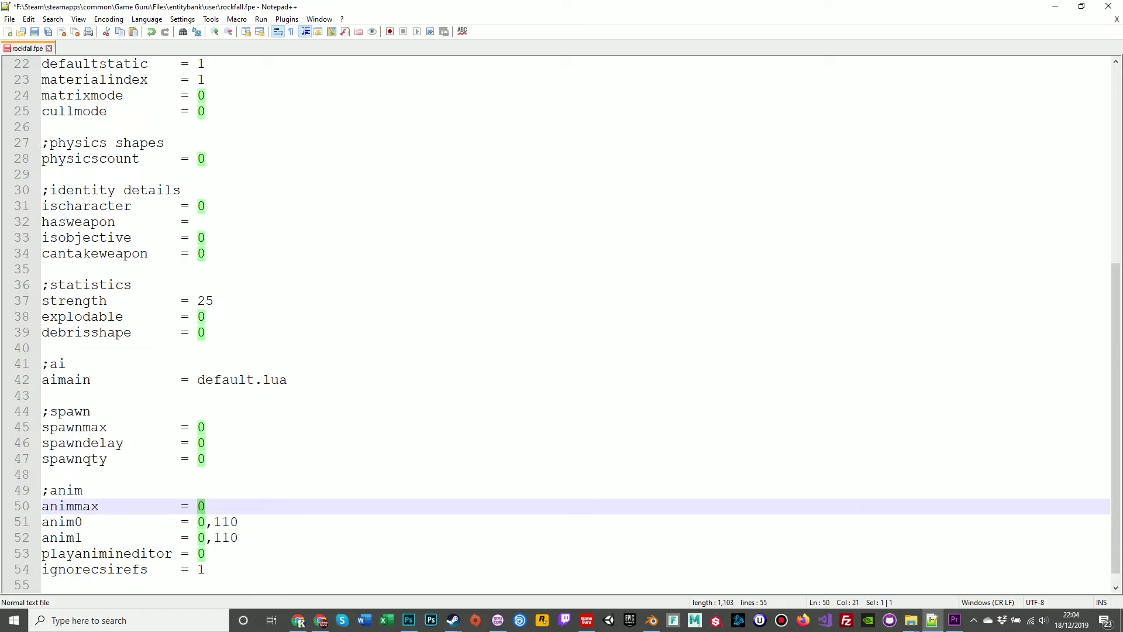
type("1")
left_click(205, 554)
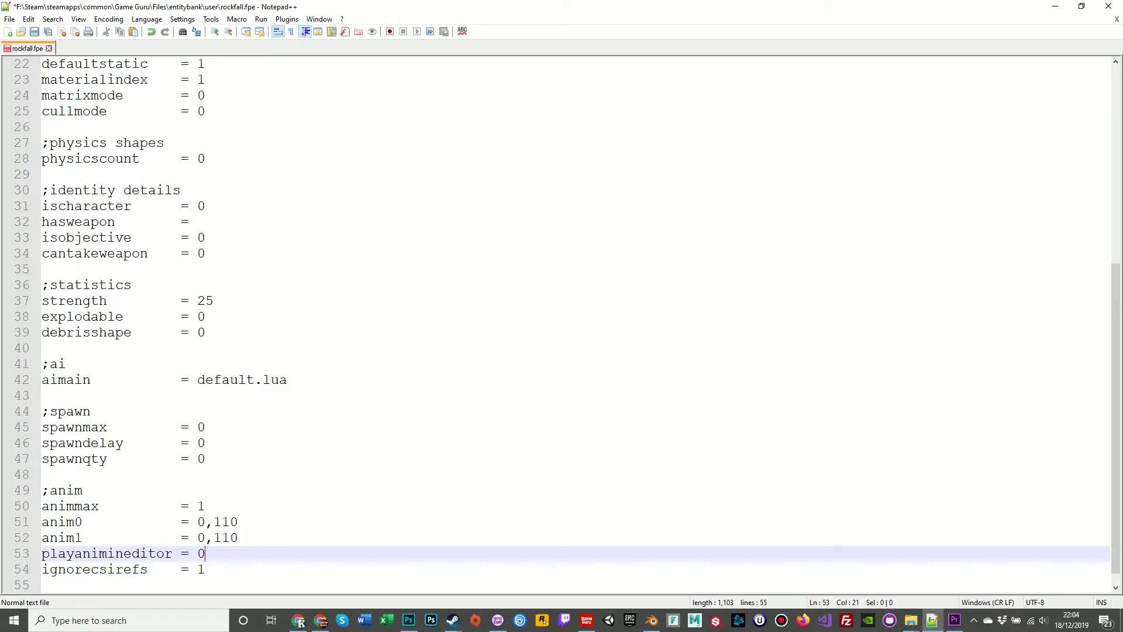
key("BackSpace")
type("1")
left_click(205, 569)
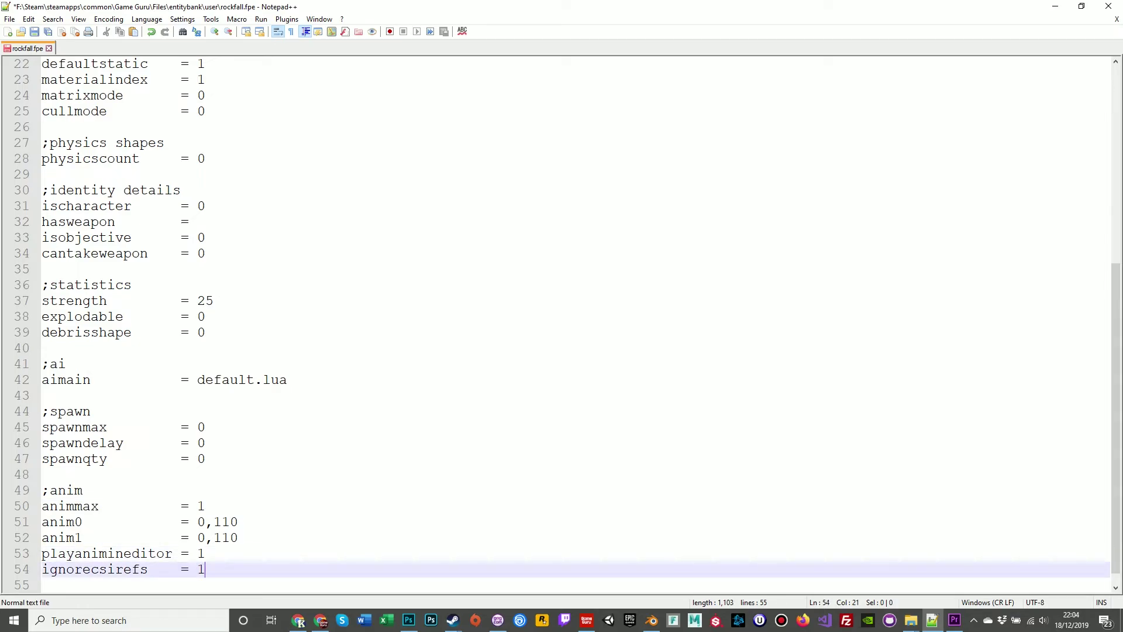
double_click(229, 522)
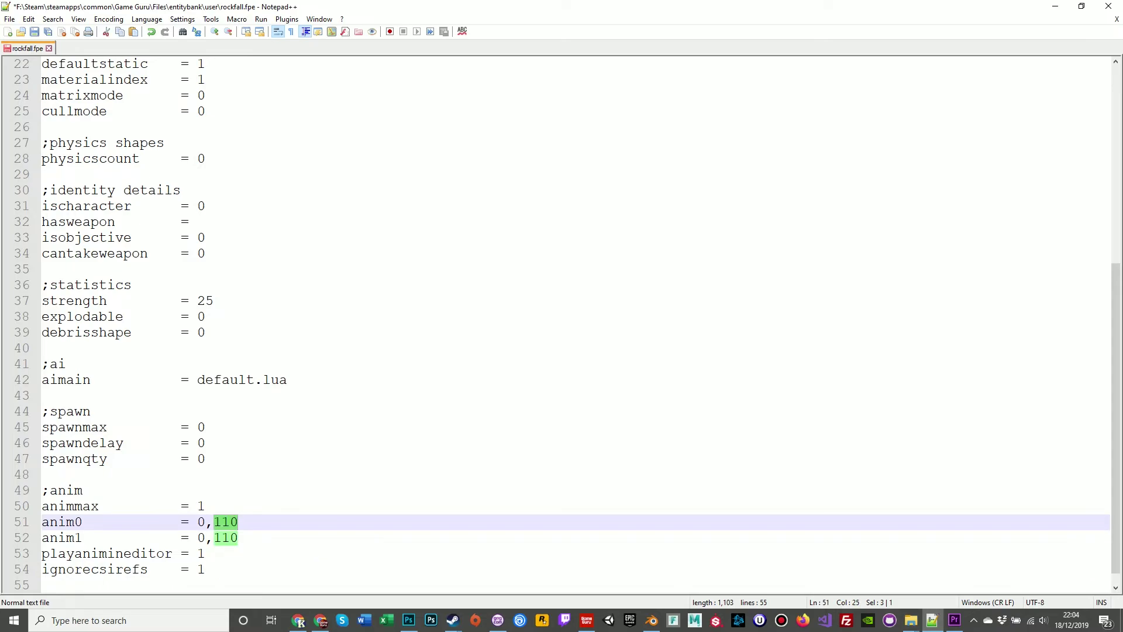
left_click_drag(206, 522, 197, 522)
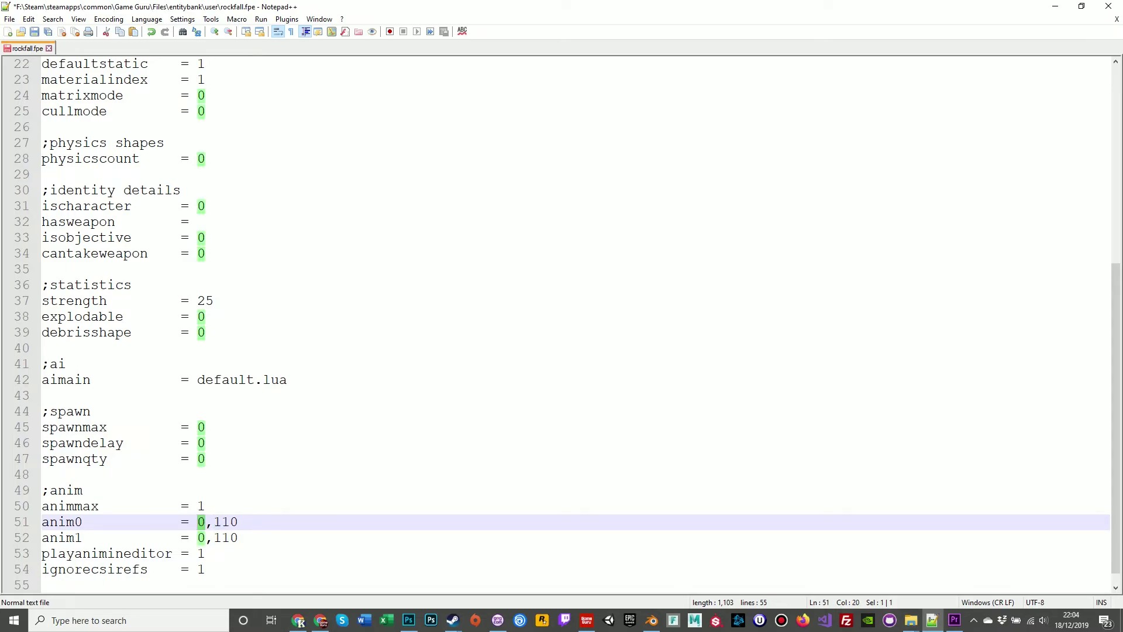